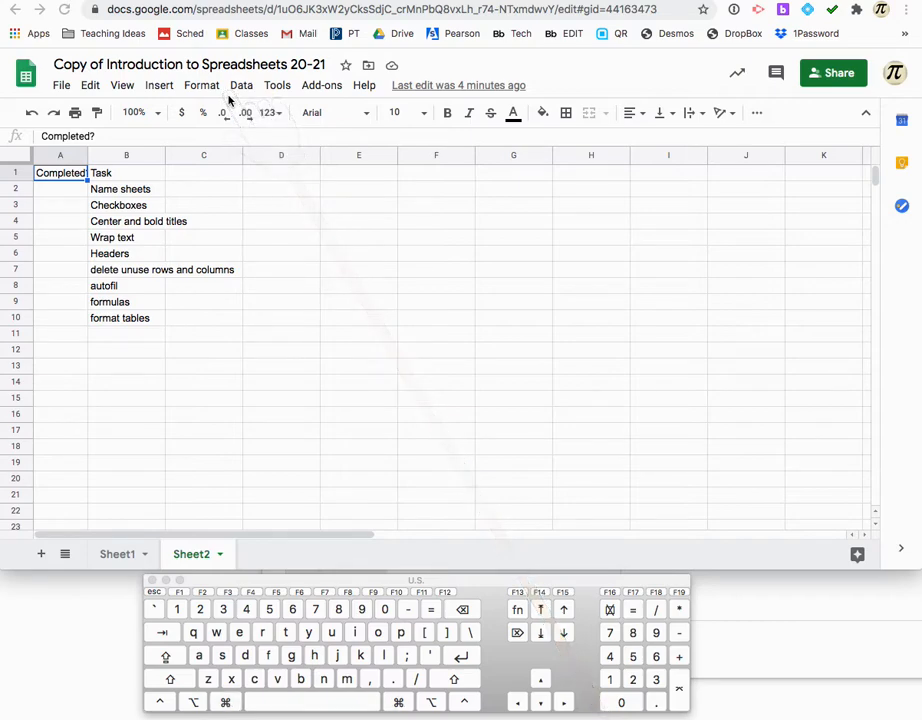
Look through Sheet1's data table and return to the task list on Sheet2.
click(130, 557)
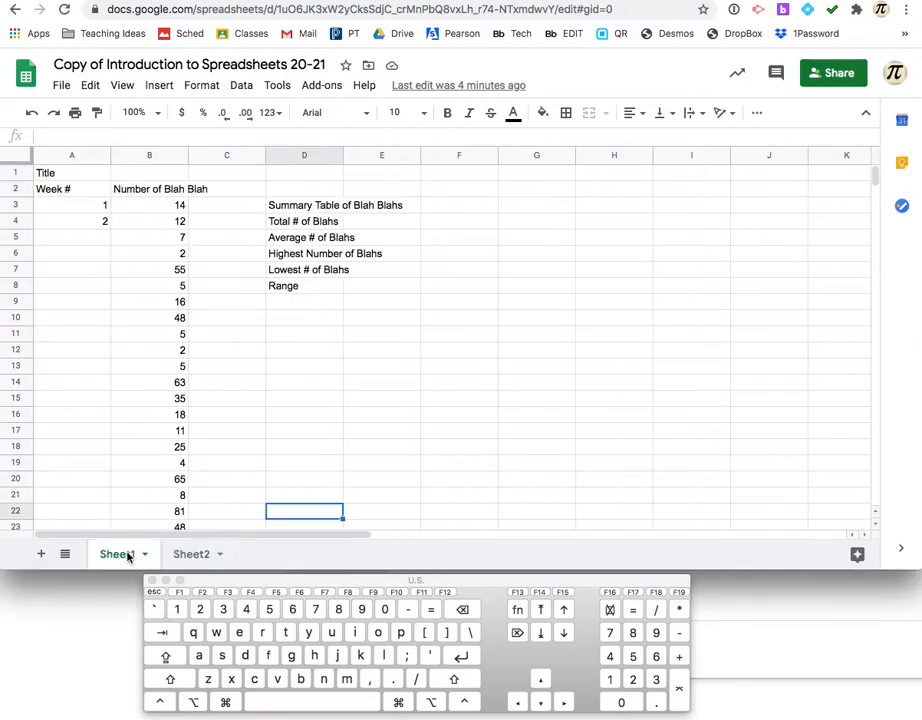
click(195, 557)
click(122, 557)
click(185, 555)
click(412, 477)
text(Tab)
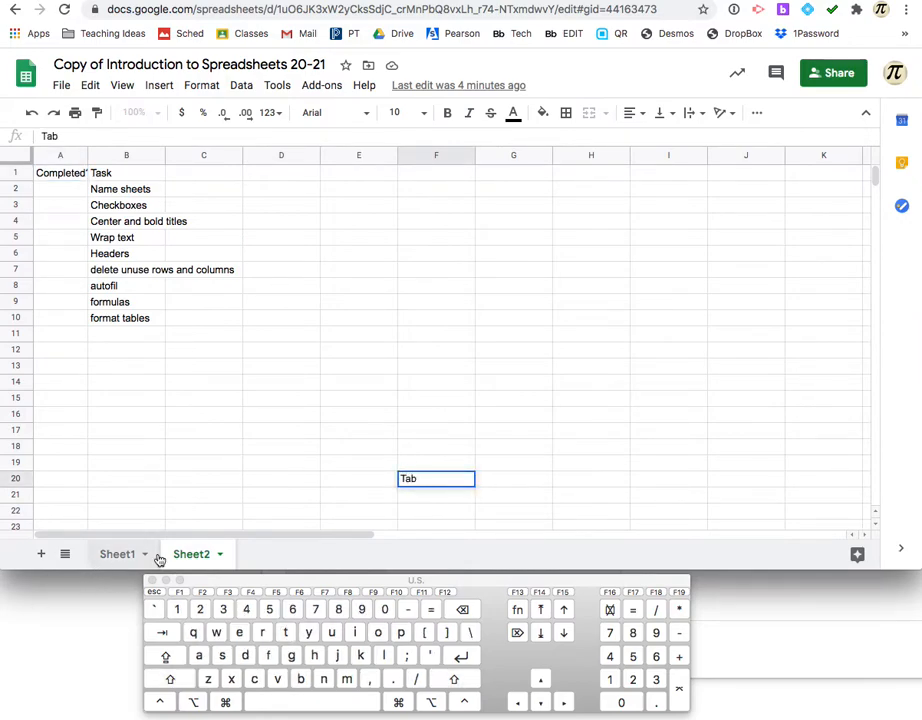
key(BackSpace)
key(BackSpace)
key(BackSpace)
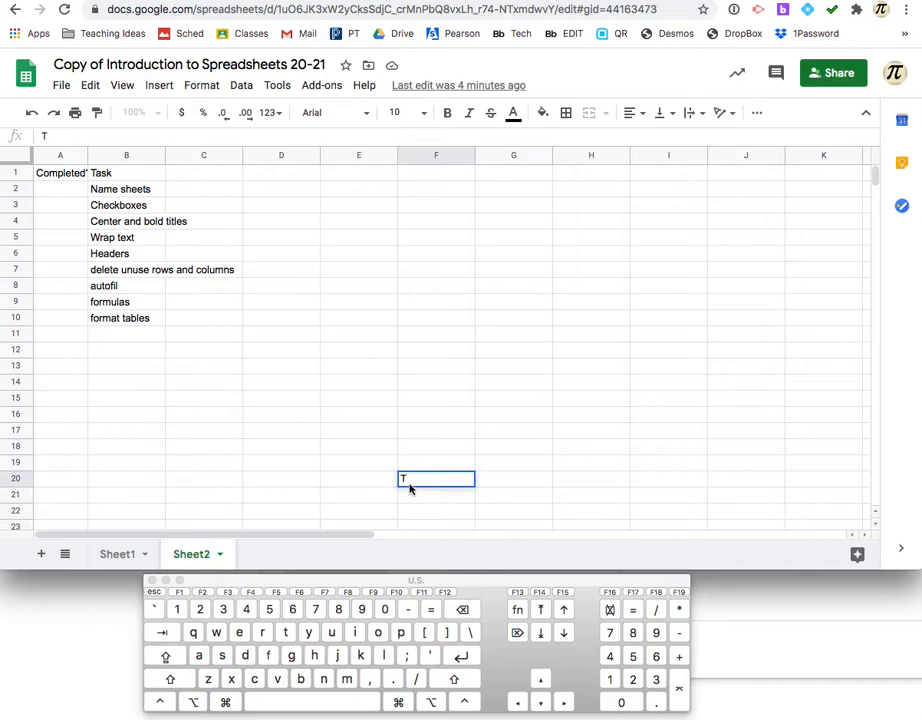
Switch back and forth between Sheet1 and Sheet2 to compare their contents, ending on Sheet1.
click(119, 554)
click(178, 553)
click(117, 553)
click(178, 555)
click(117, 554)
click(191, 554)
click(135, 558)
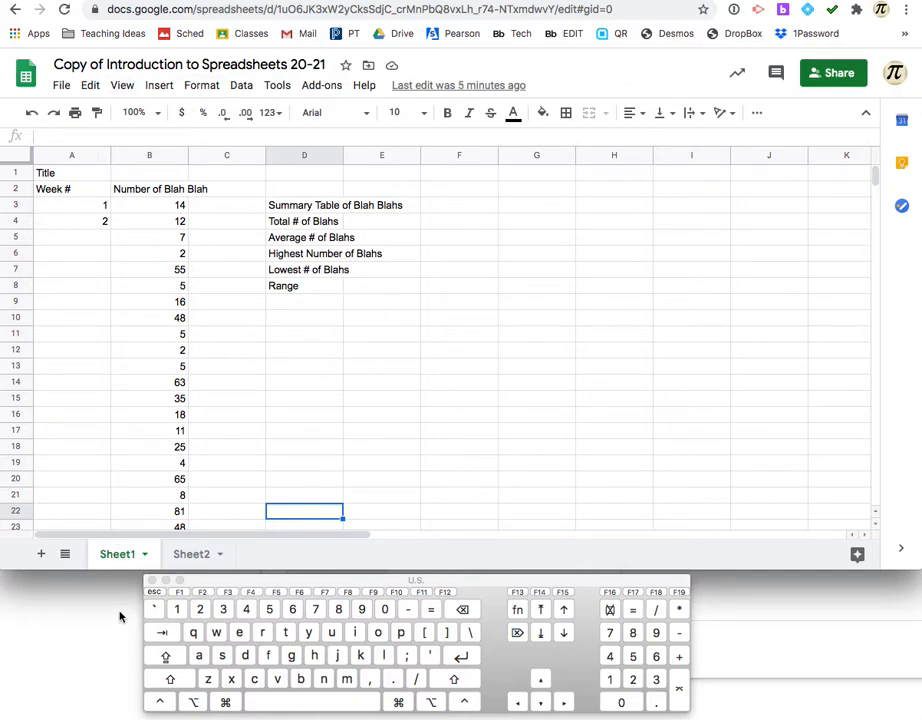
click(190, 555)
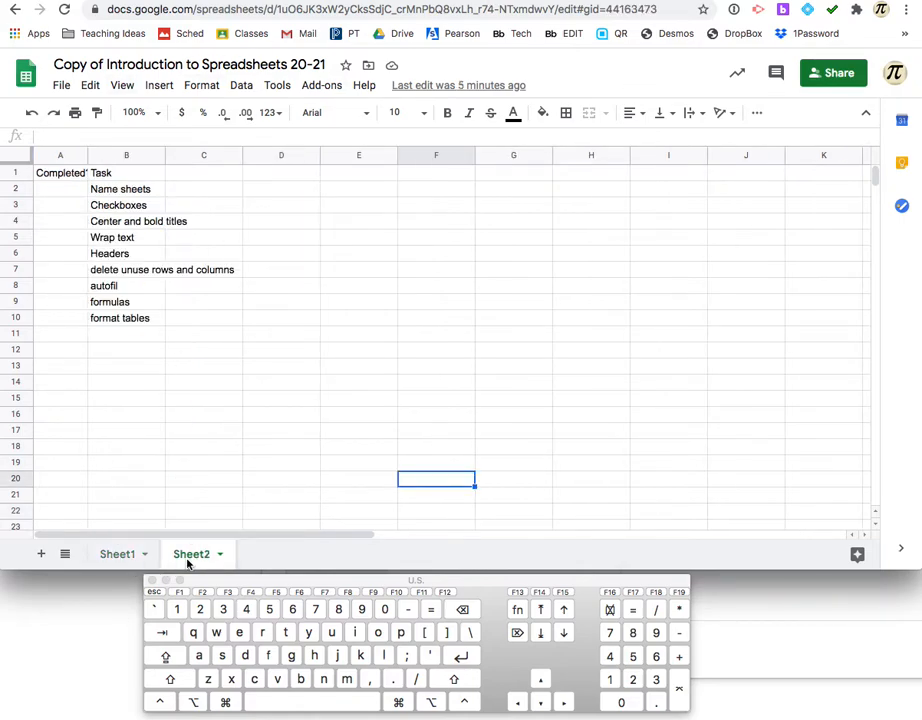
click(119, 553)
click(184, 558)
click(117, 560)
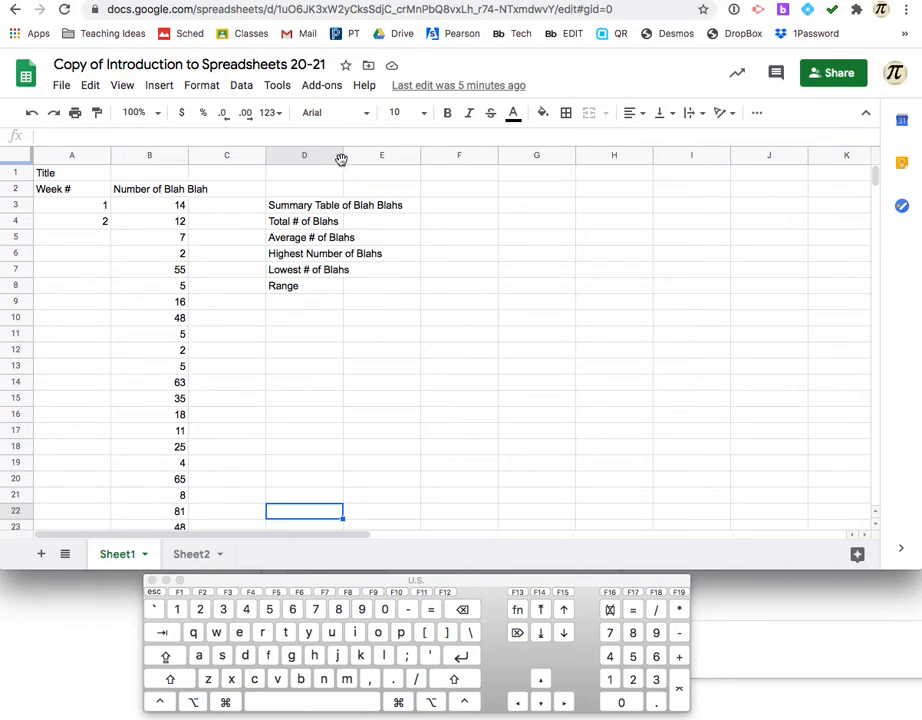
Examine the columns of Sheet1 from A through Z, ending with column B selected.
click(68, 155)
click(133, 155)
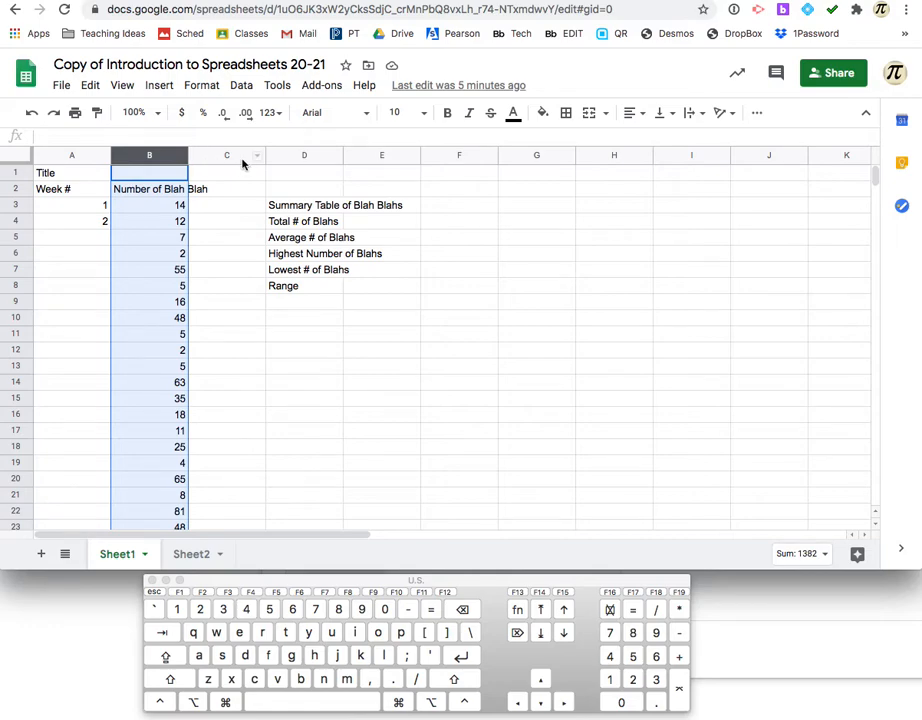
scroll(350, 232, right, 10)
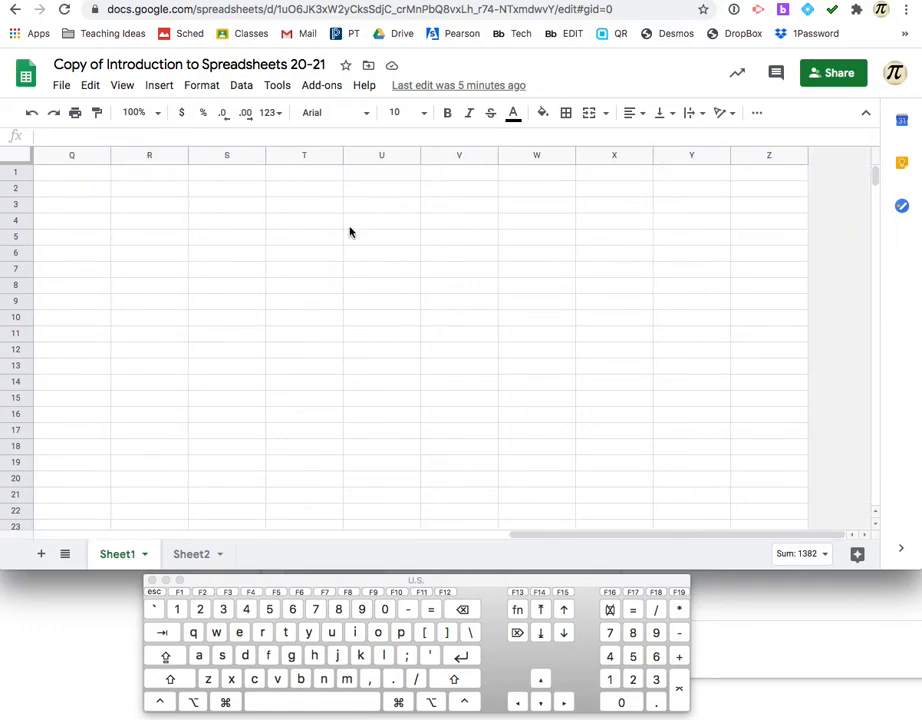
click(758, 154)
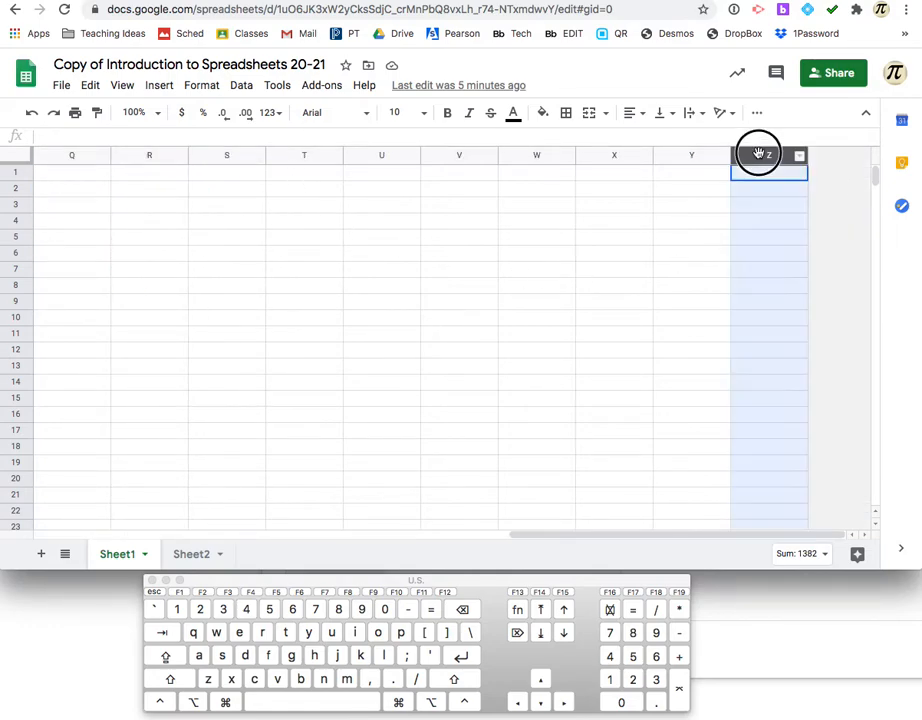
scroll(198, 243, left, 10)
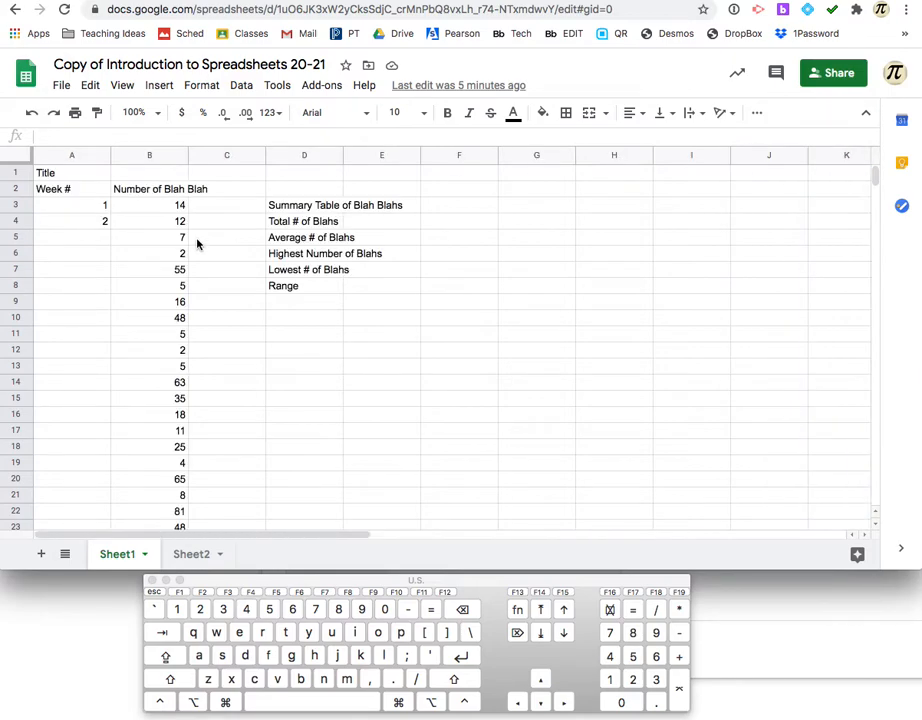
click(146, 150)
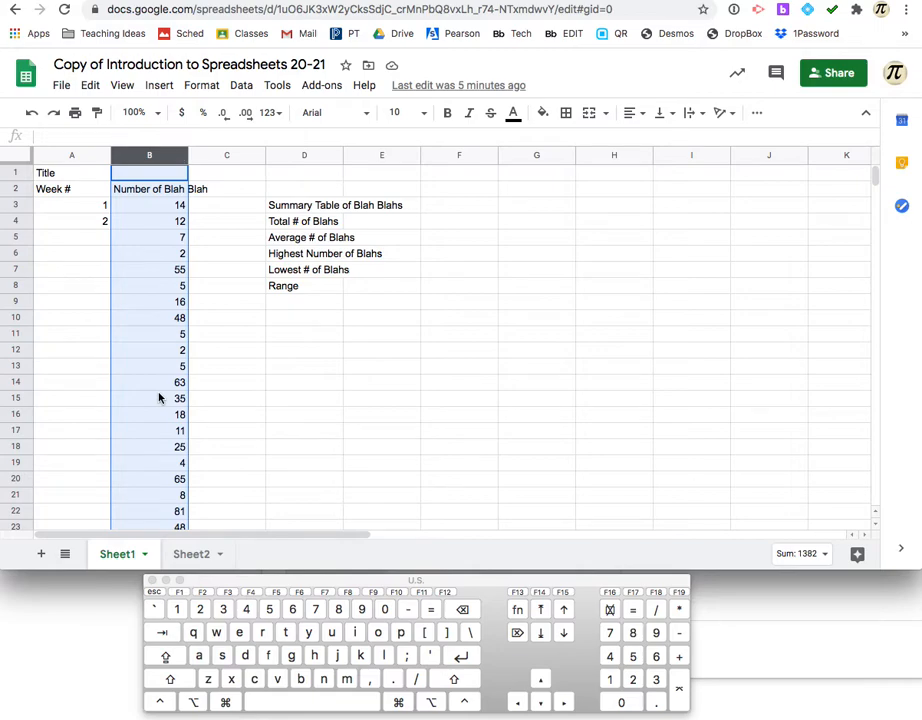
Examine the numbered rows of Sheet1, selecting rows 1, 2 and 10 and checking how far down the rows extend.
click(17, 189)
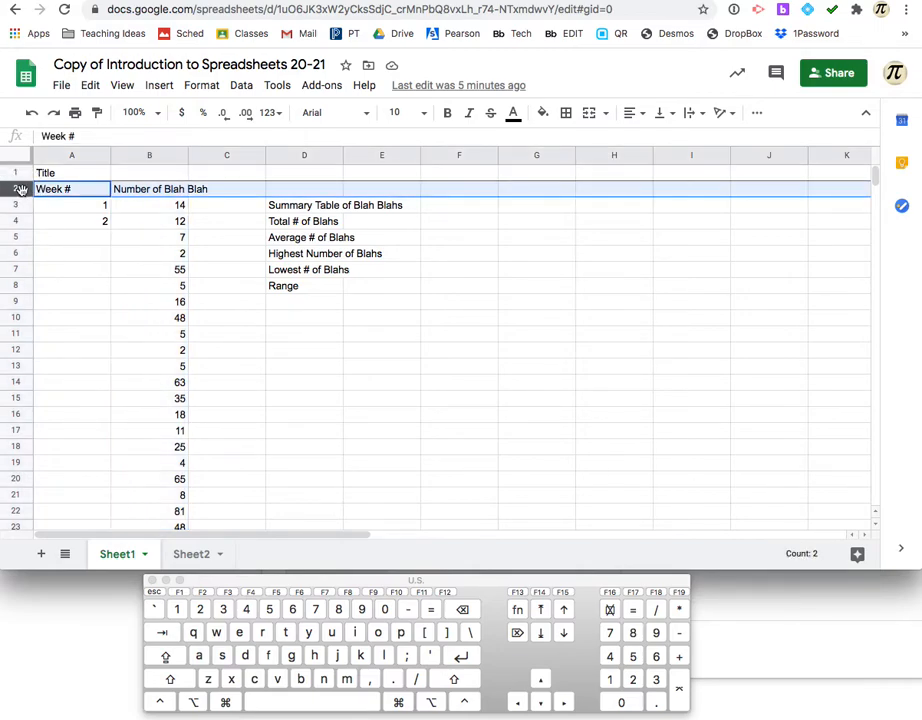
click(15, 172)
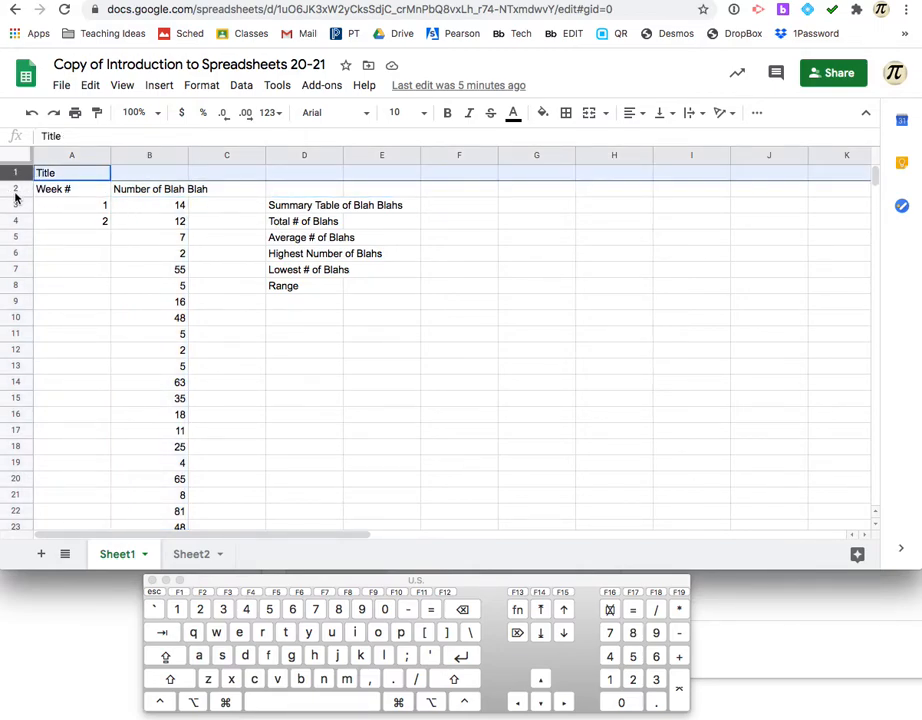
click(15, 190)
click(15, 317)
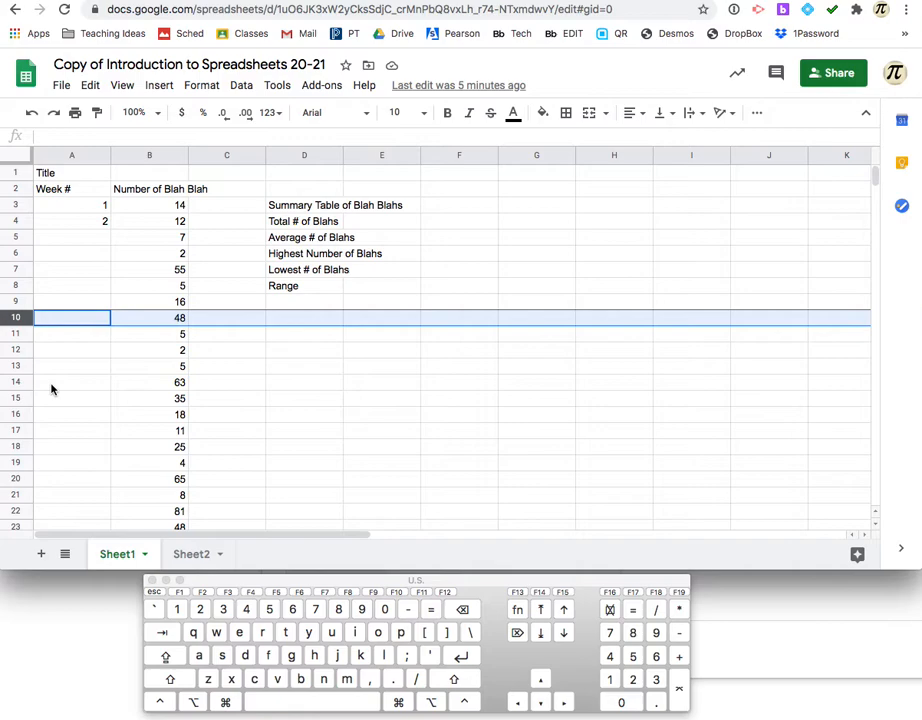
scroll(52, 389, down, 20)
scroll(52, 389, down, 20)
scroll(52, 389, down, 20)
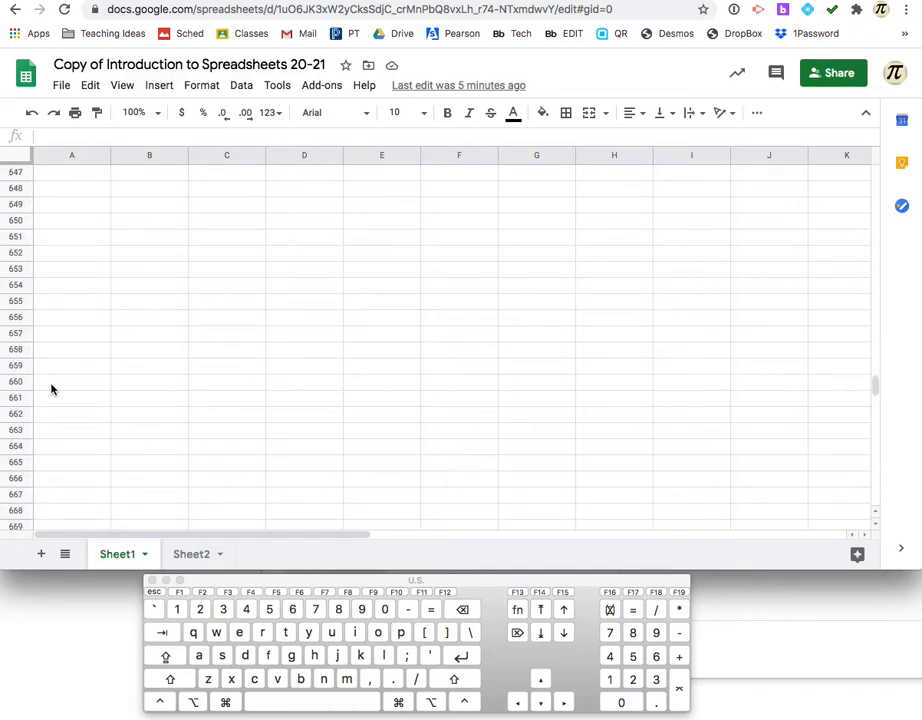
scroll(52, 389, down, 3)
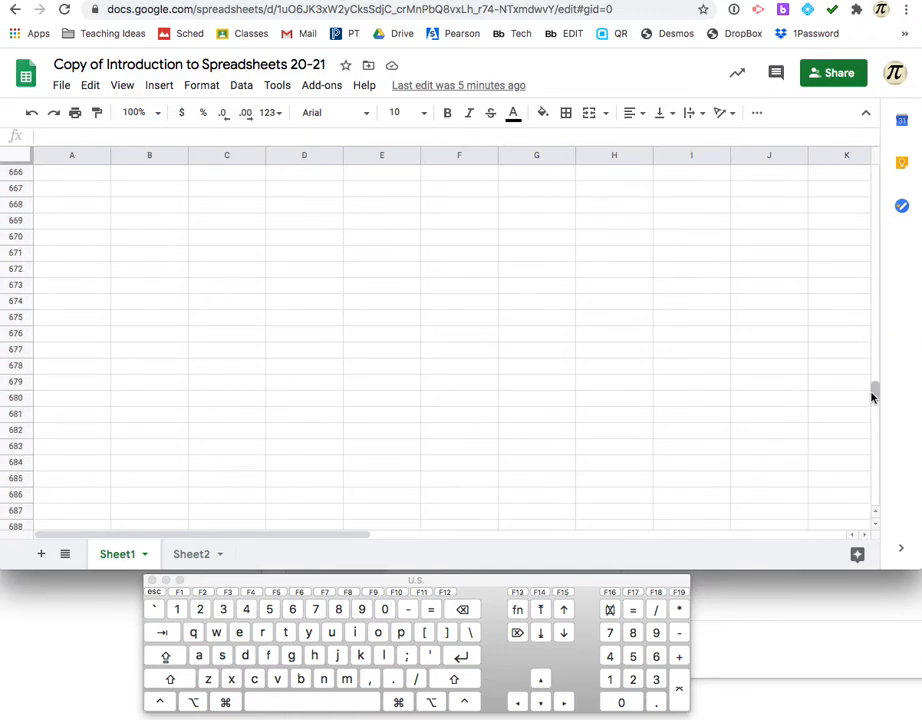
drag(875, 398, 860, 156)
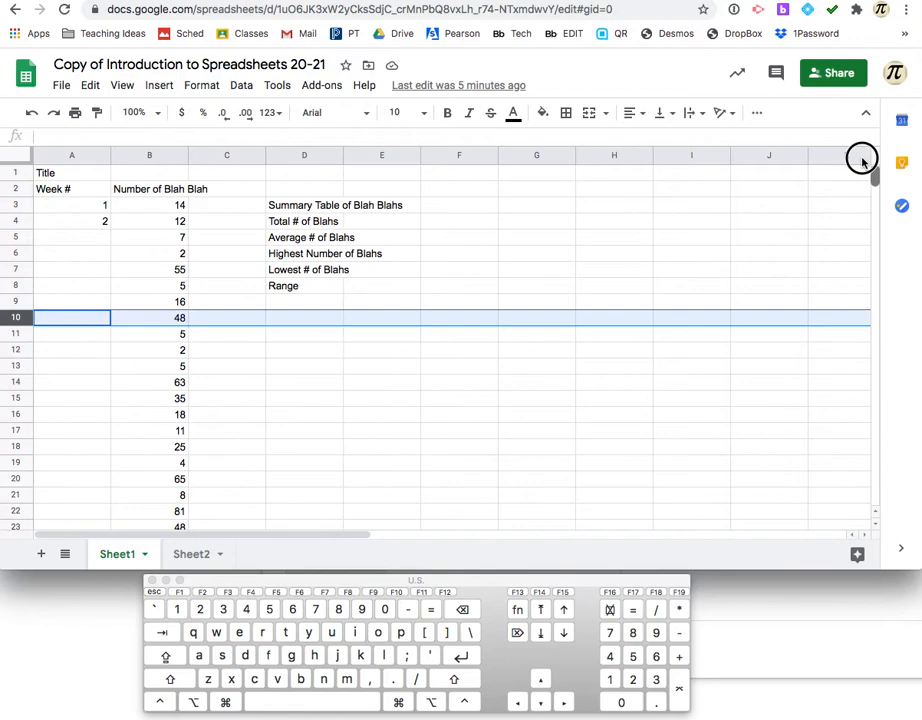
Consult the "Name sheets" task on Sheet2 and rename Sheet1 as "Table".
click(189, 556)
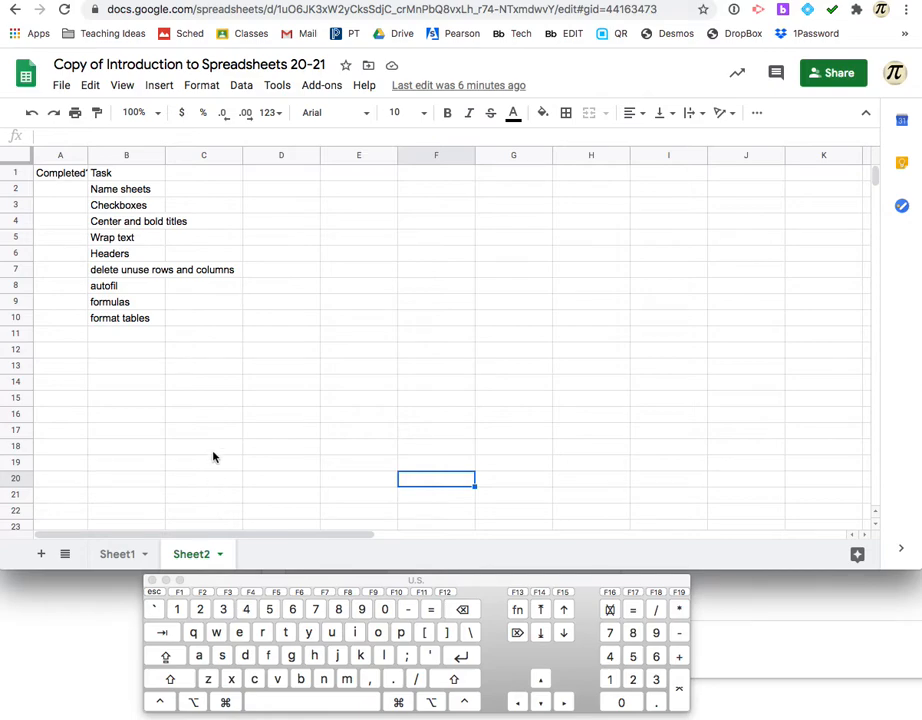
click(95, 189)
click(116, 555)
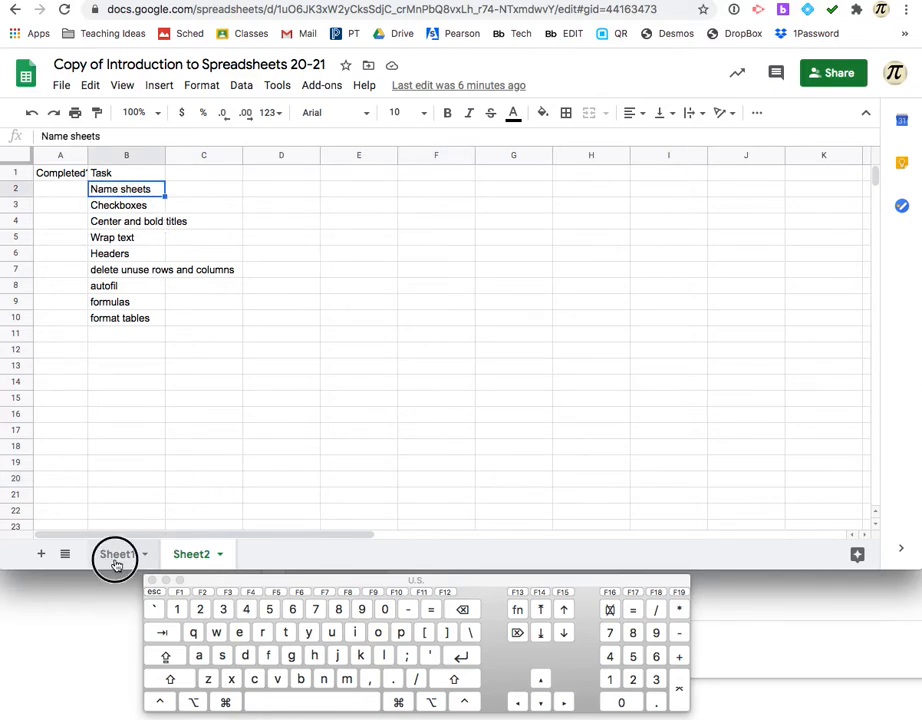
right_click(115, 562)
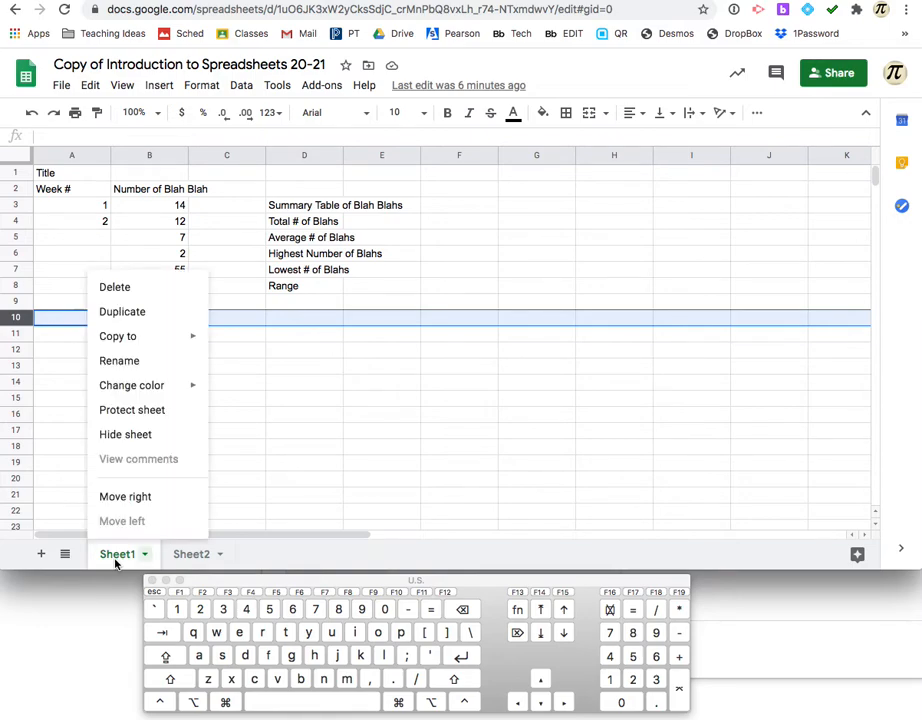
right_click(115, 562)
click(195, 556)
right_click(127, 555)
right_click(124, 556)
click(148, 558)
click(148, 558)
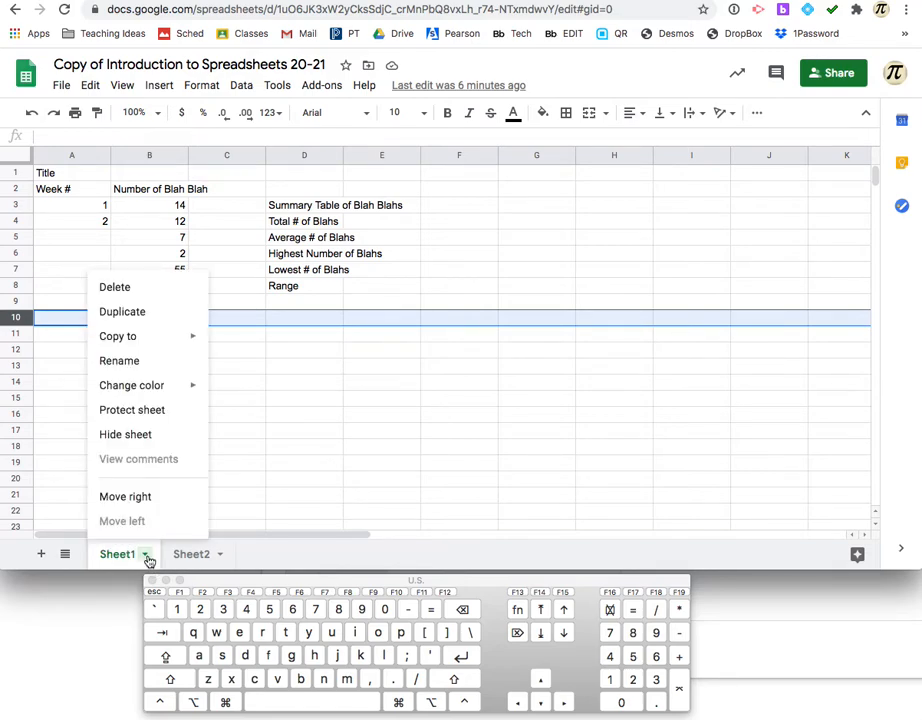
click(140, 367)
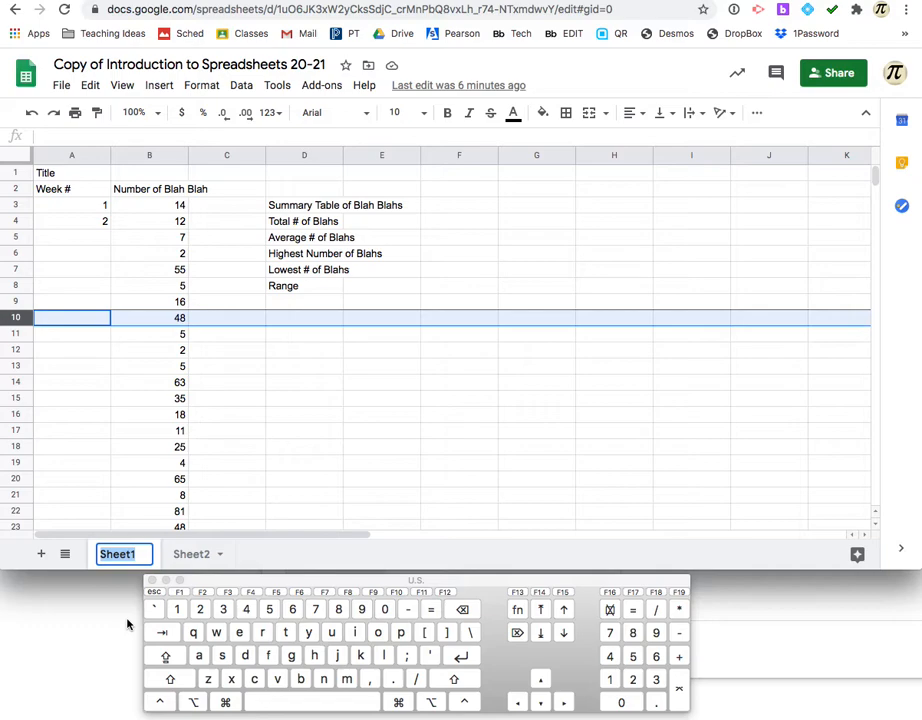
text(Table)
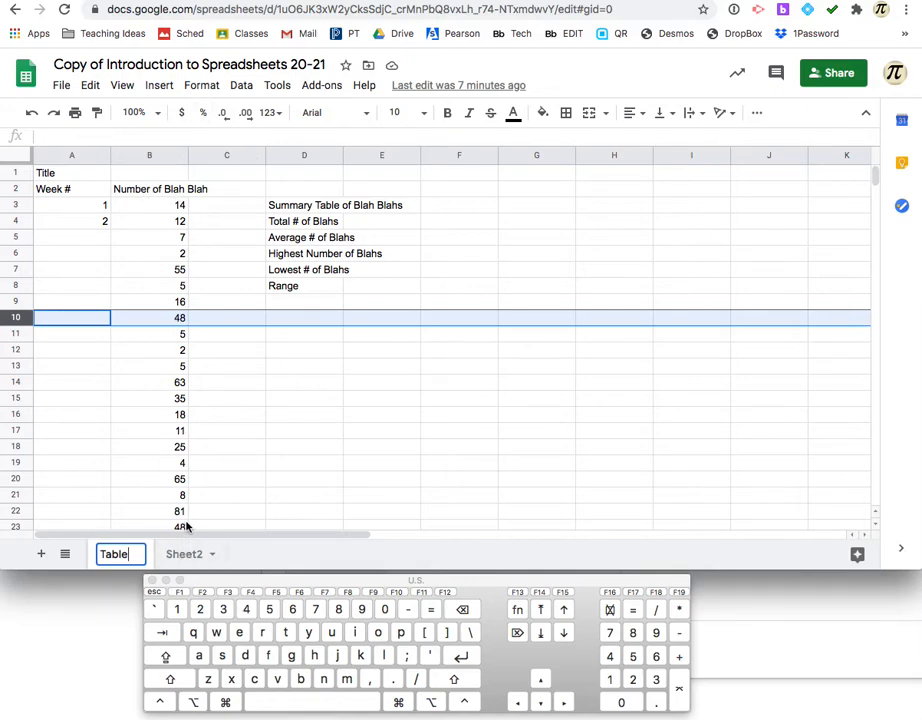
Rename Sheet2 as "Checklist".
click(182, 555)
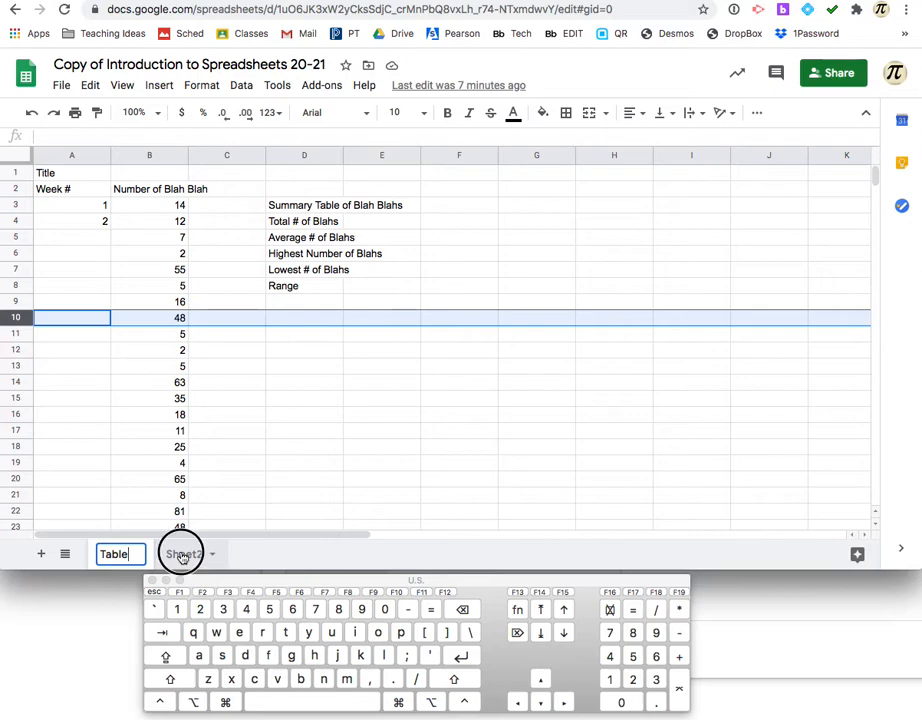
double_click(182, 555)
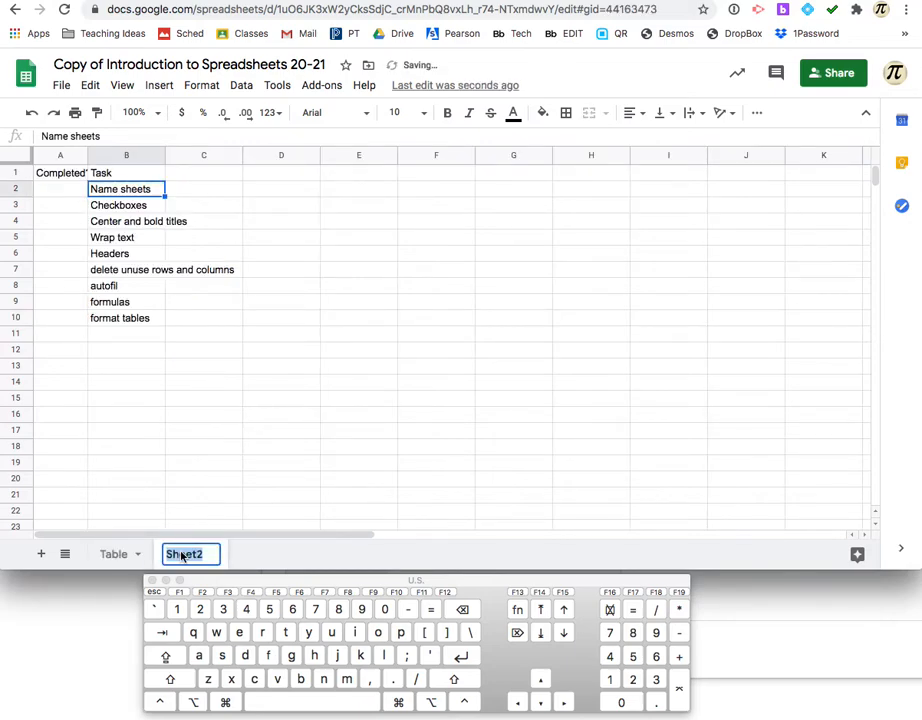
text(Chec)
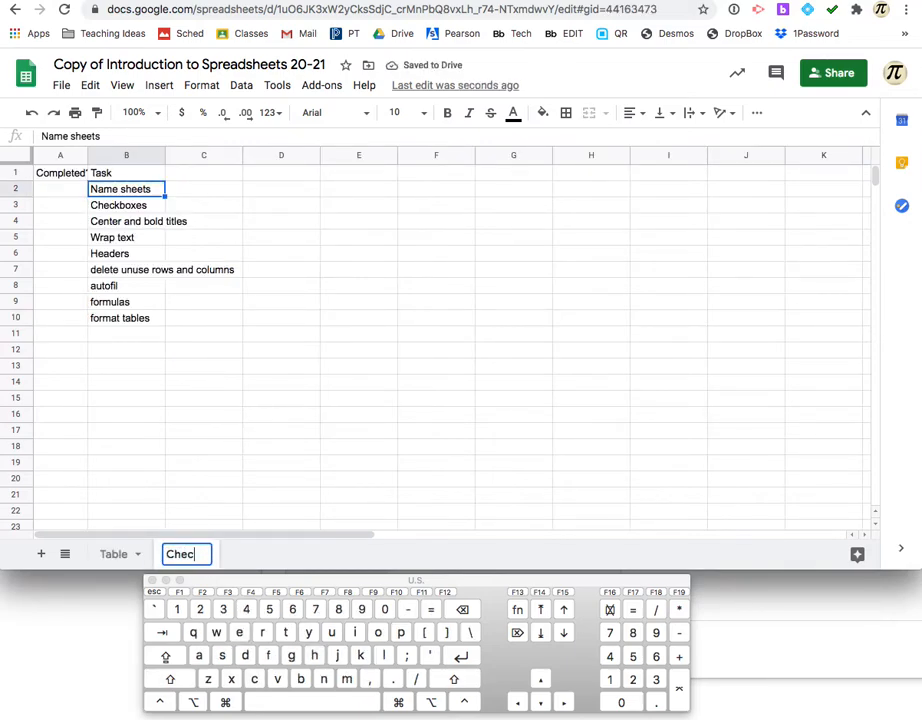
text(klist)
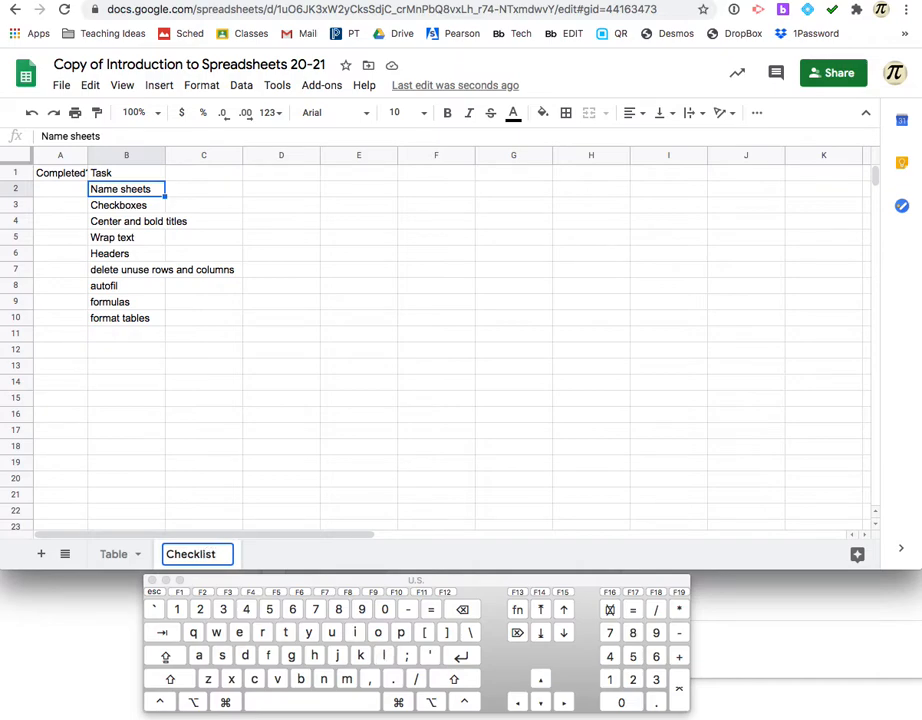
click(234, 459)
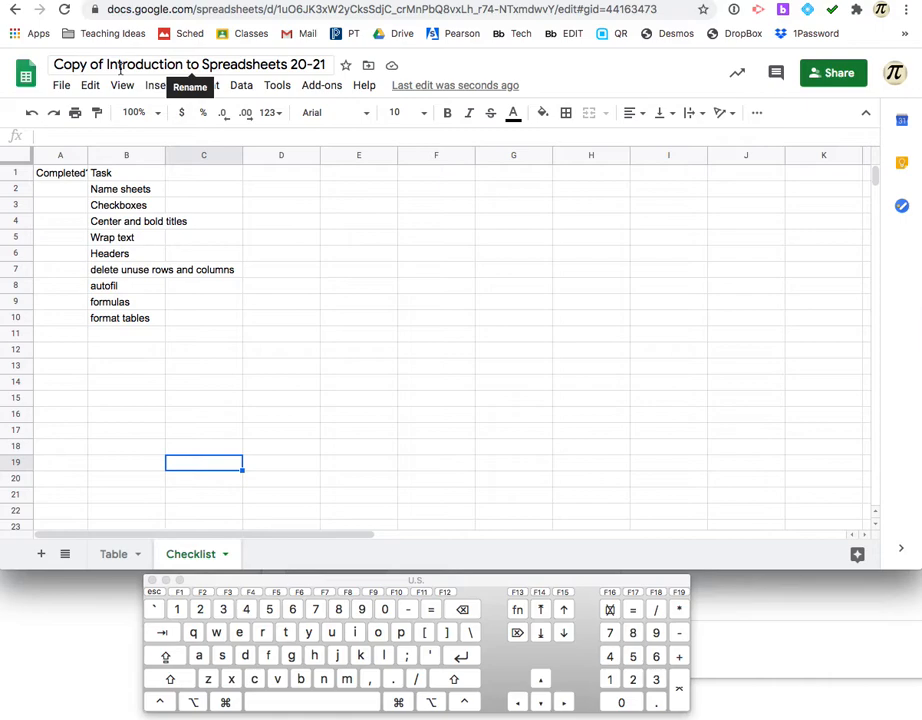
Inspect the "Name sheets" task and the empty completion cells A2 to A4 beside the first tasks.
click(113, 190)
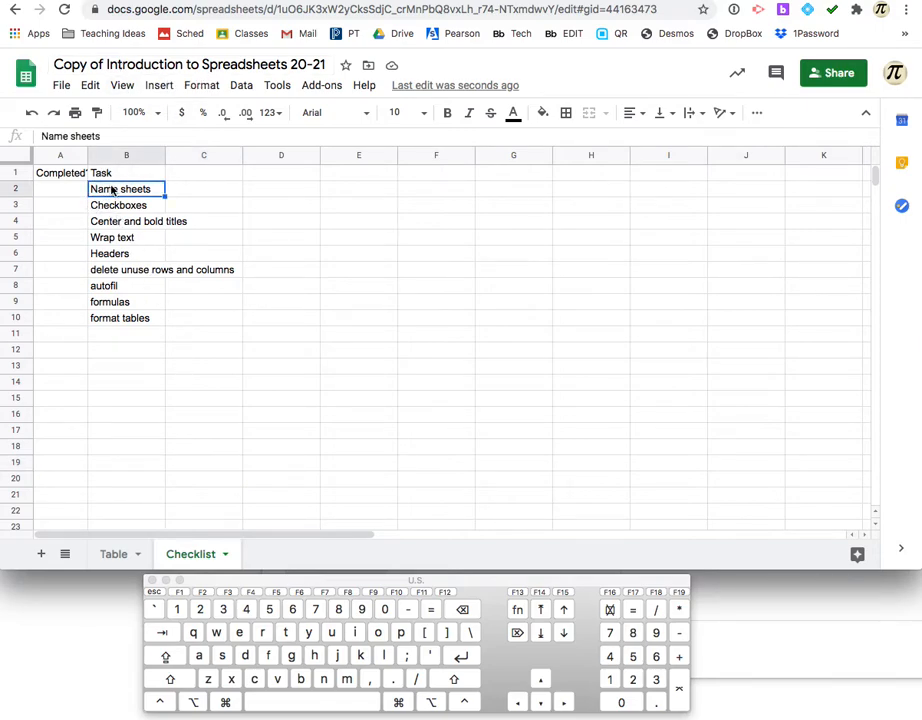
click(68, 188)
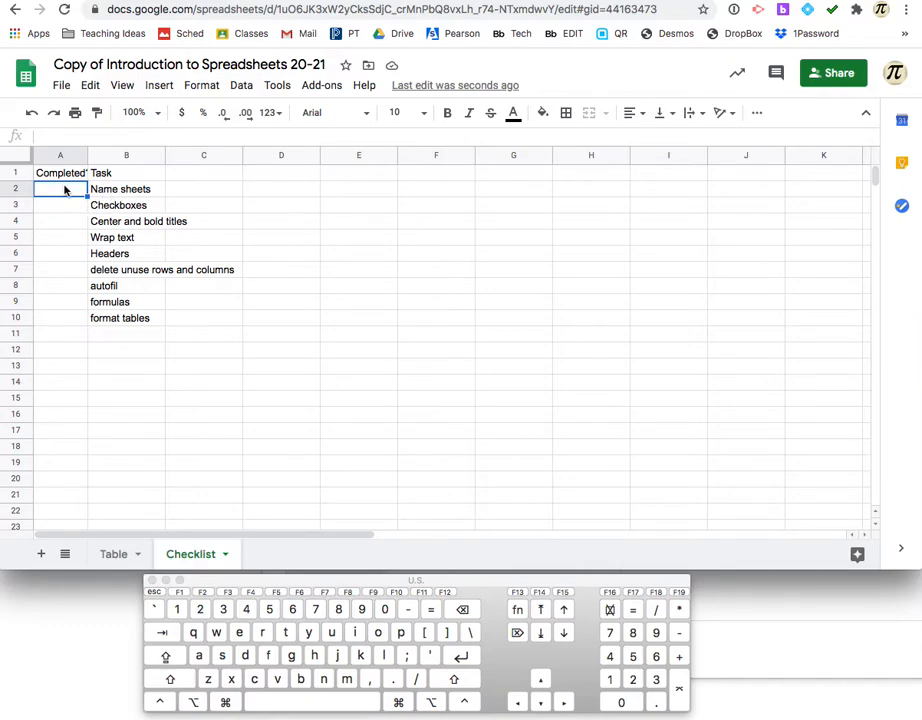
click(66, 220)
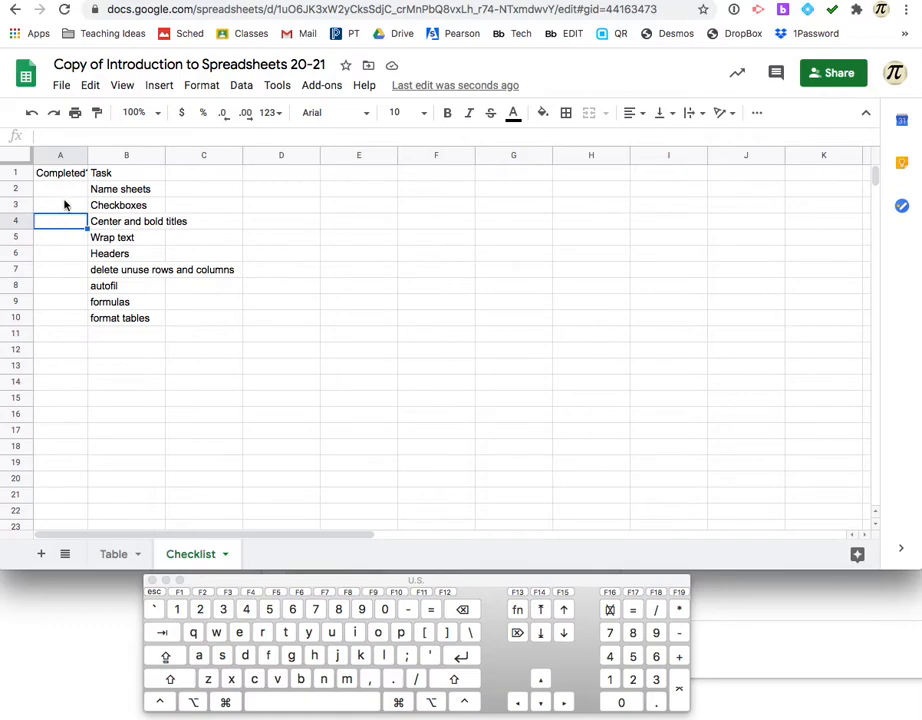
click(67, 205)
click(65, 190)
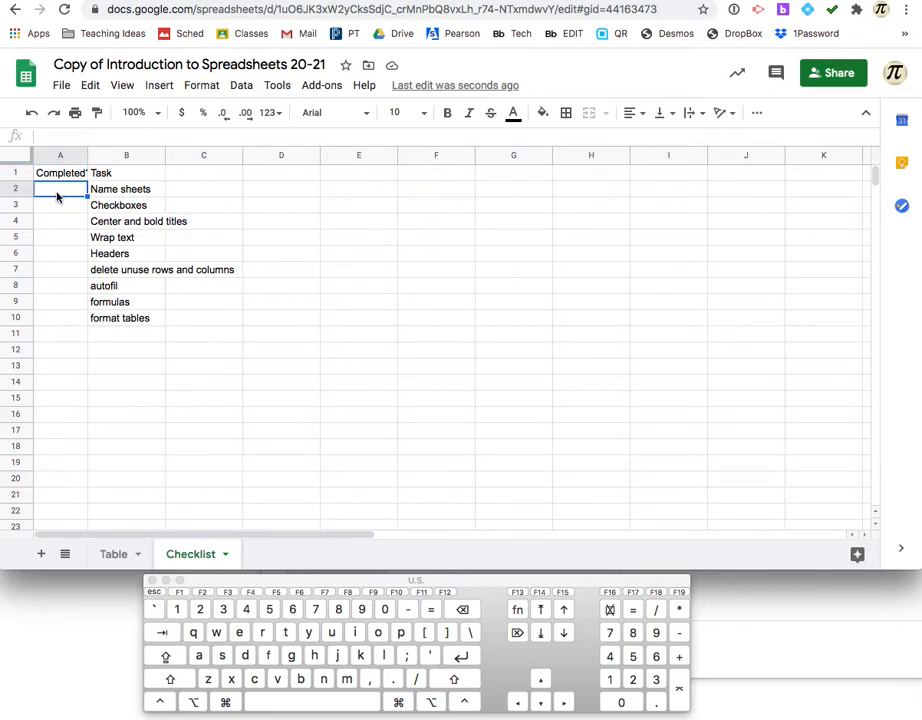
Trace cell E3 on the Checklist sheet to its row 3 and column E.
click(389, 203)
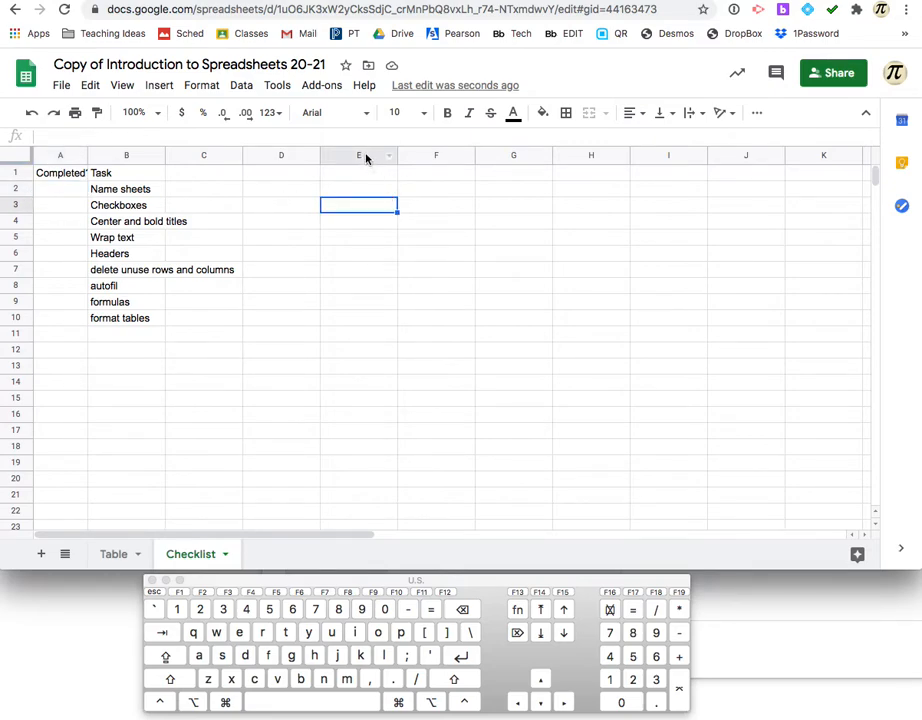
click(19, 204)
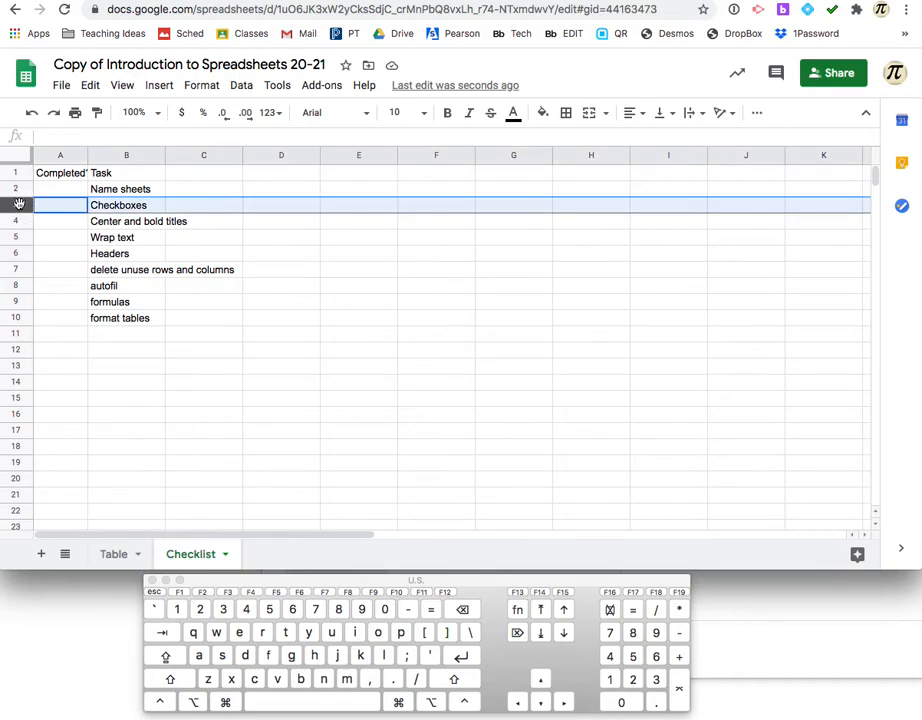
click(342, 153)
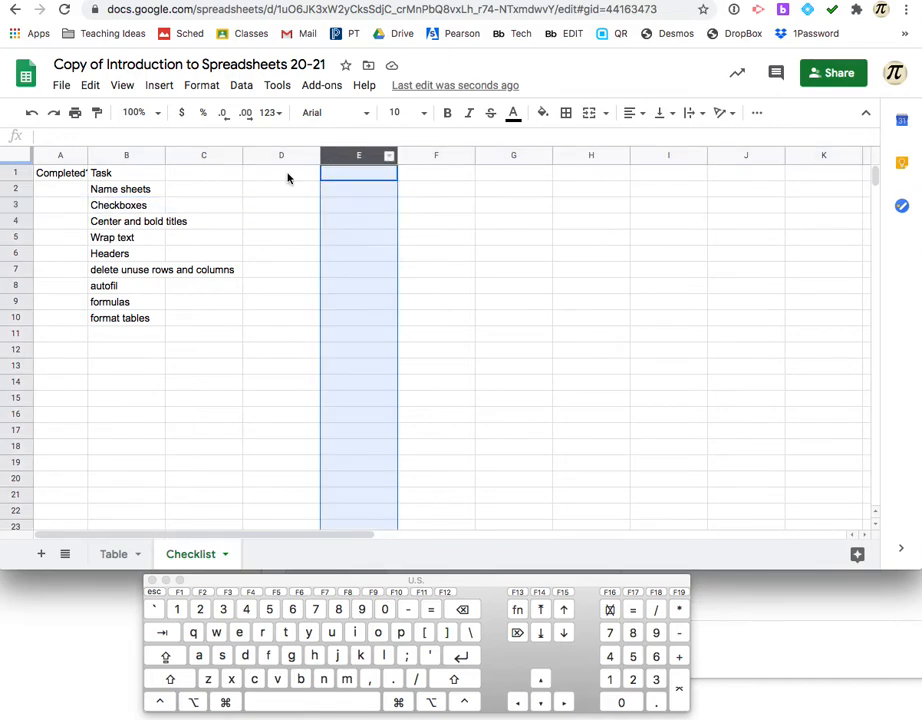
Insert a checkbox in cell A2 beside the "Name sheets" task.
click(14, 205)
click(342, 206)
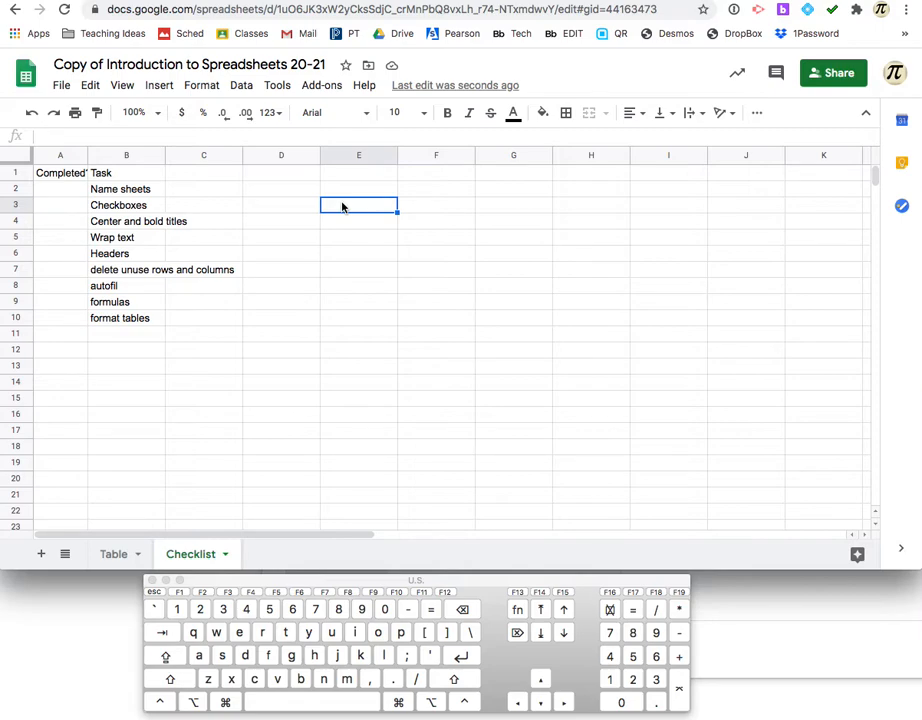
click(70, 189)
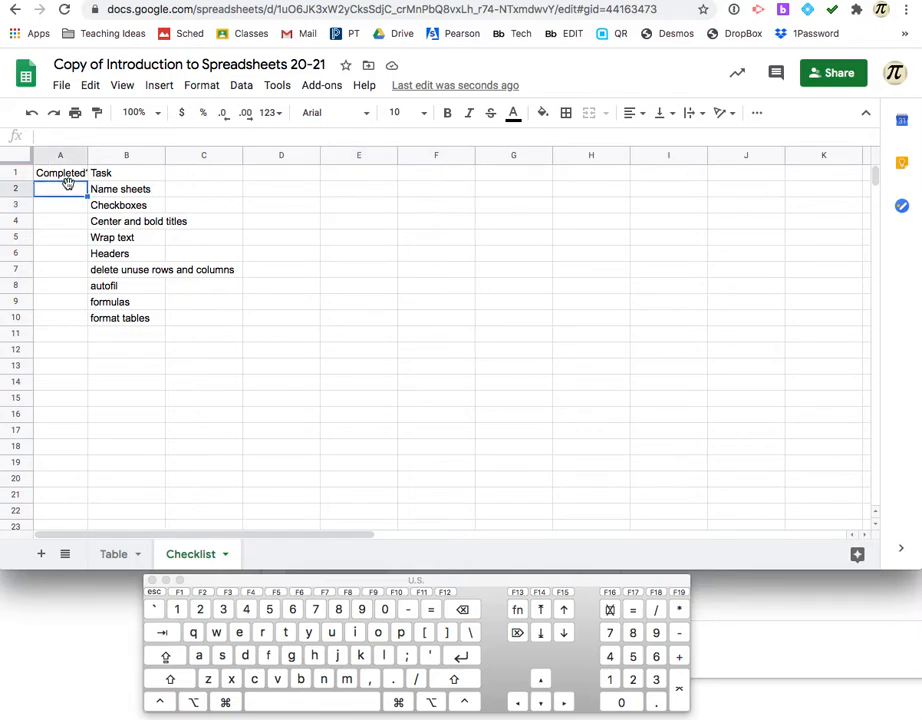
click(155, 89)
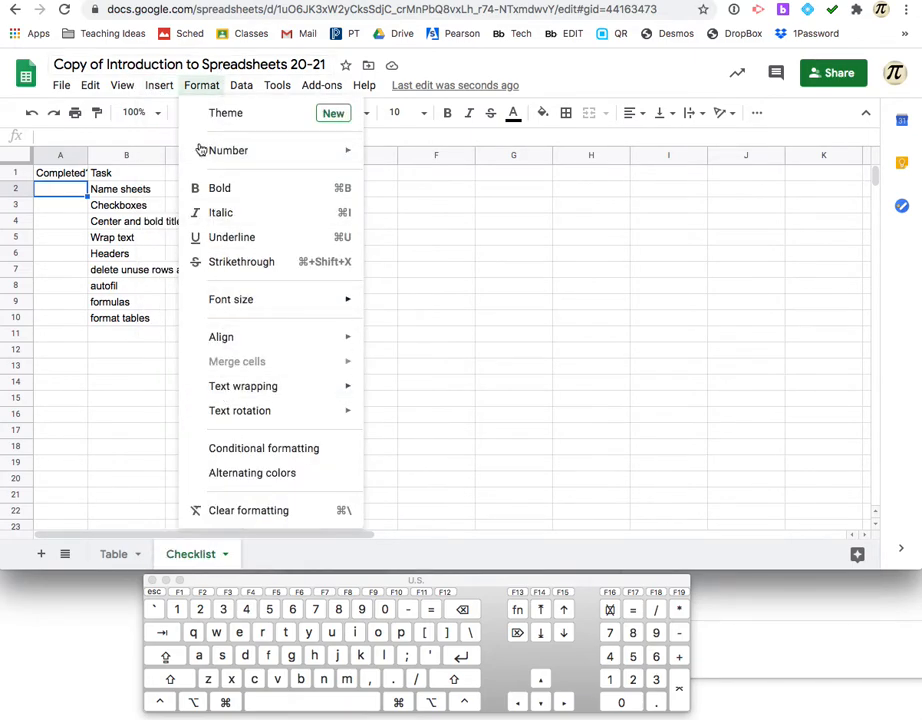
click(196, 460)
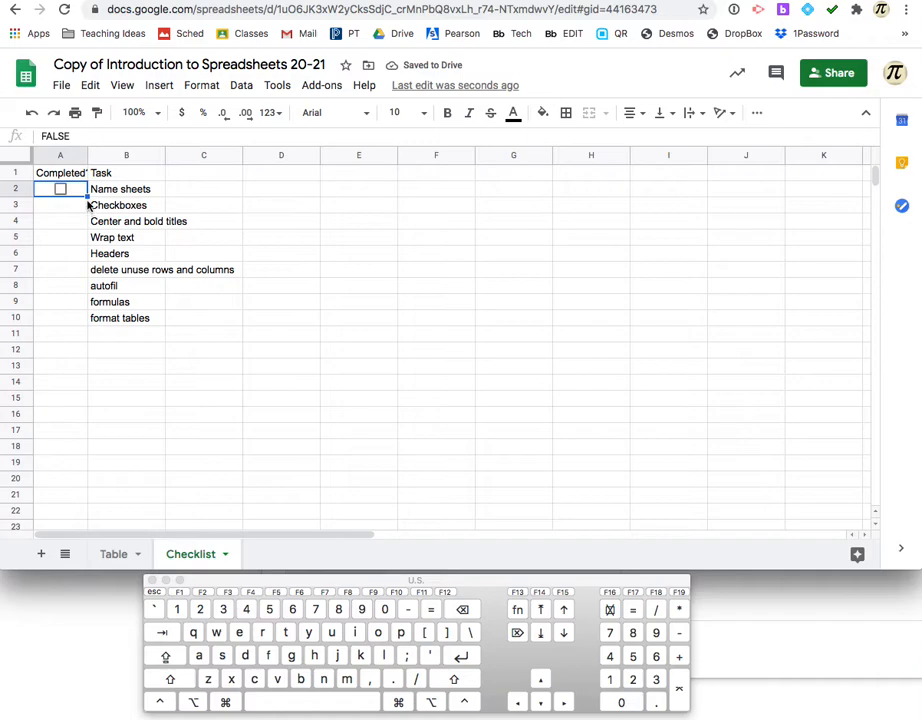
Fill the checkbox from A2 down to A10 so every listed task has one.
key(super+alt+Up)
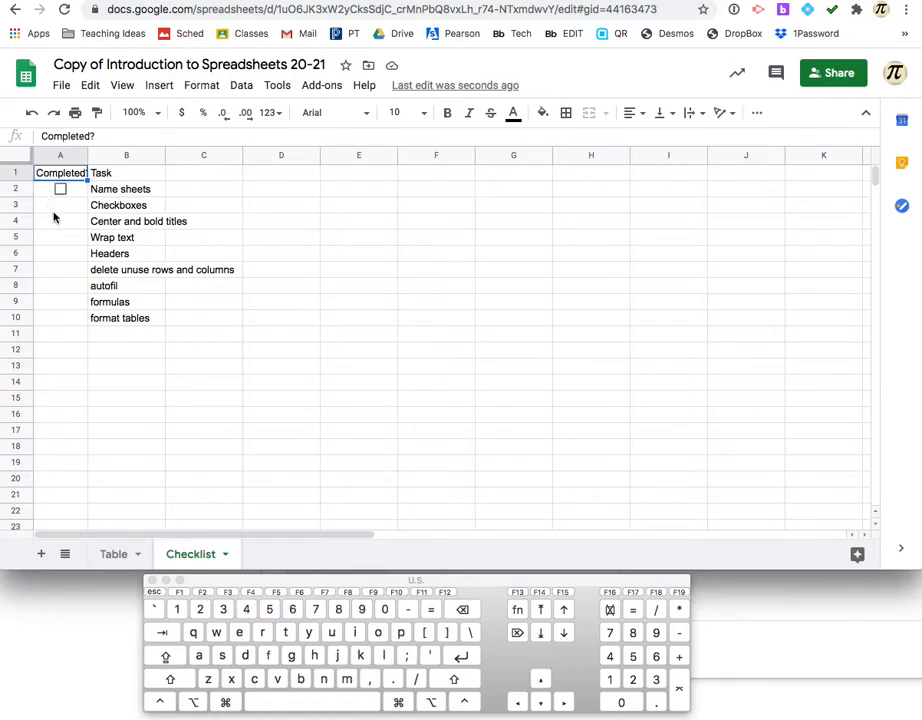
click(63, 200)
click(74, 187)
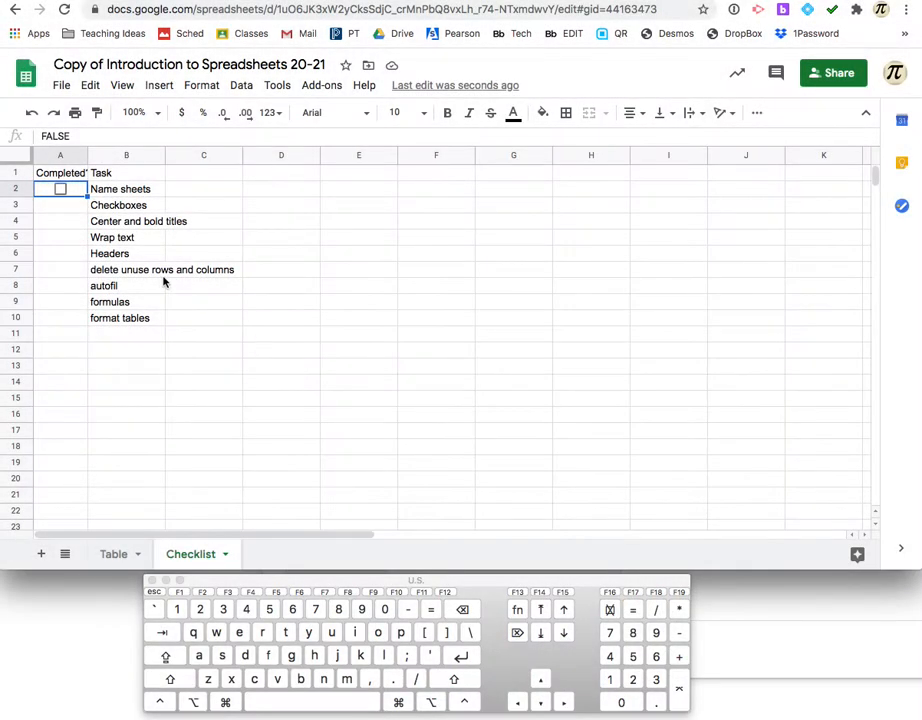
click(87, 197)
drag(87, 197, 85, 319)
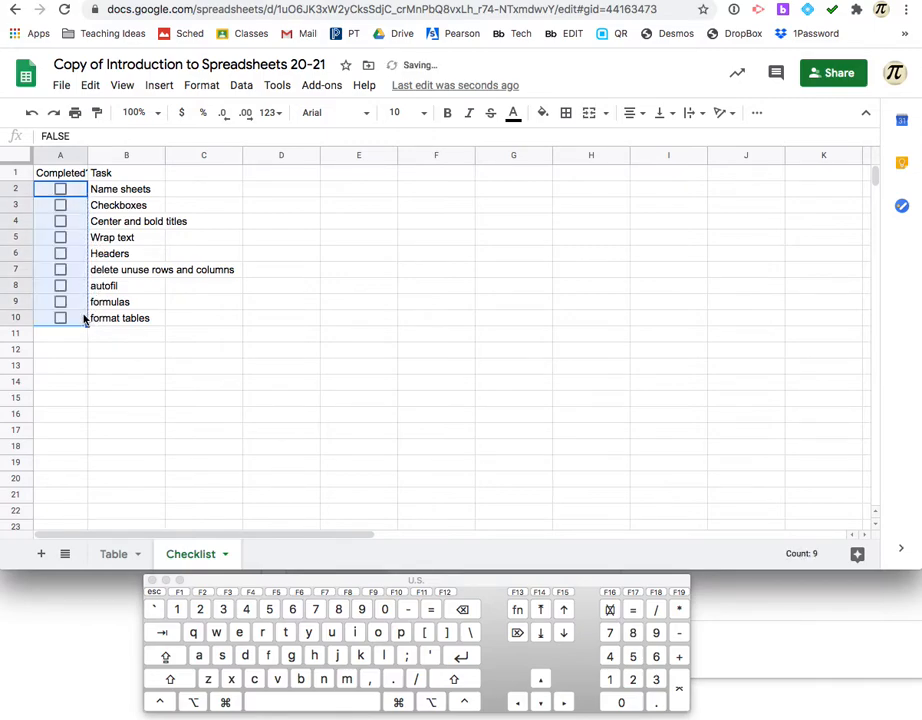
click(192, 341)
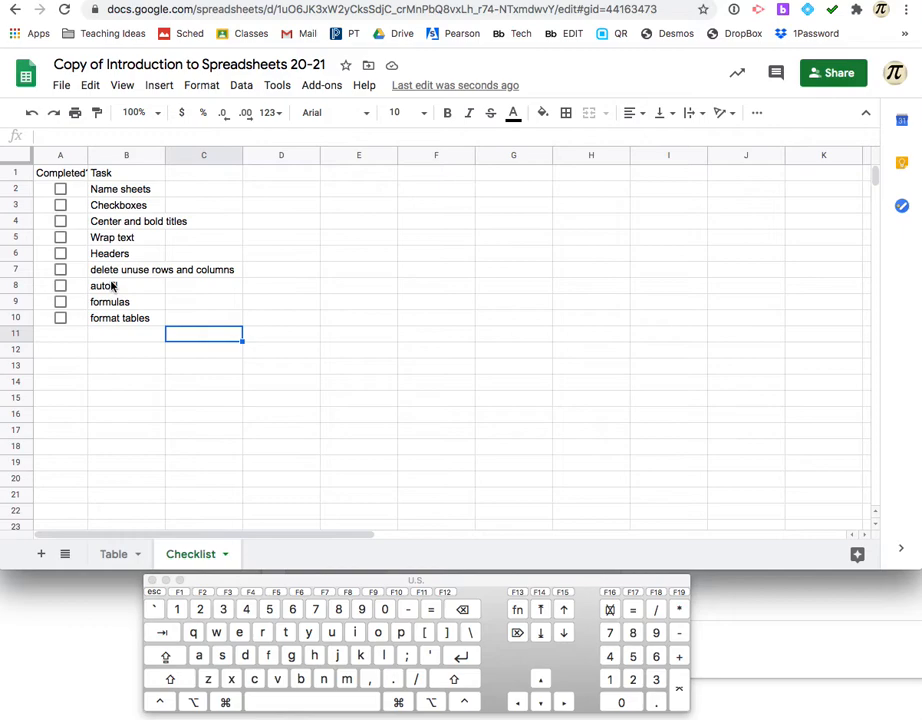
Enter 1, 2 and 3 in cells E2 to E4 and autofill the series down to E14.
click(379, 191)
text(1)
key(Return)
text(2)
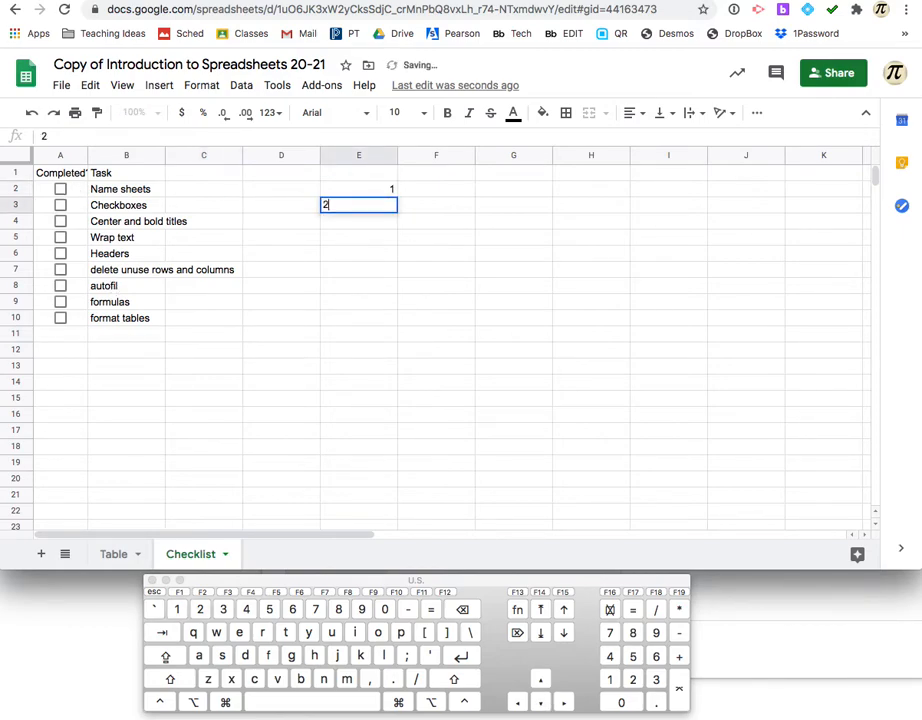
key(Return)
text(3)
key(Return)
drag(360, 188, 397, 383)
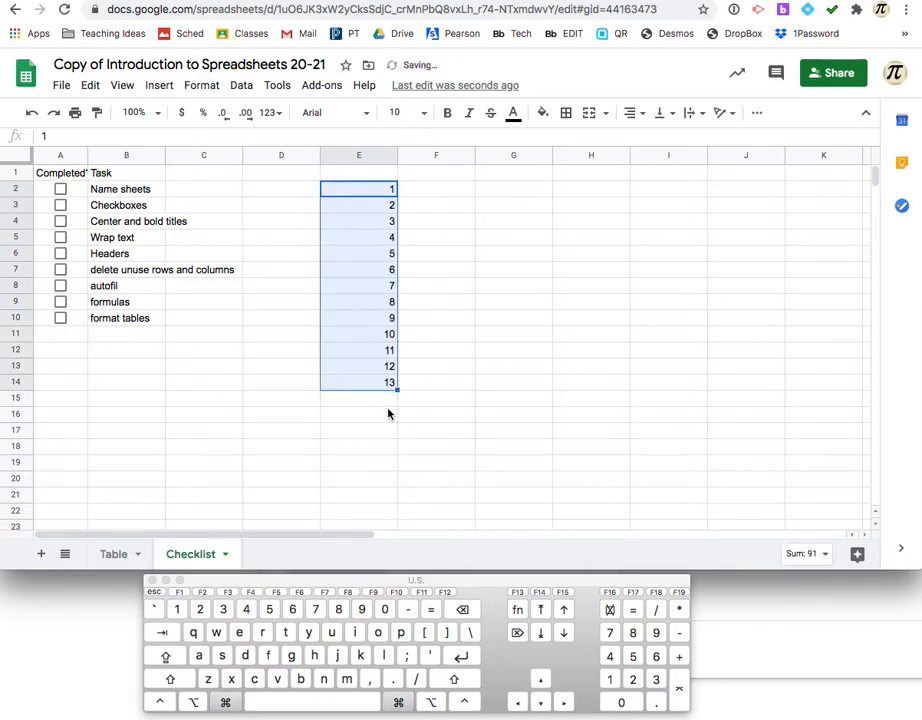
Undo the autofilled series and the number entries in column E.
key(super+z)
key(super+z)
key(super+z)
key(super+z)
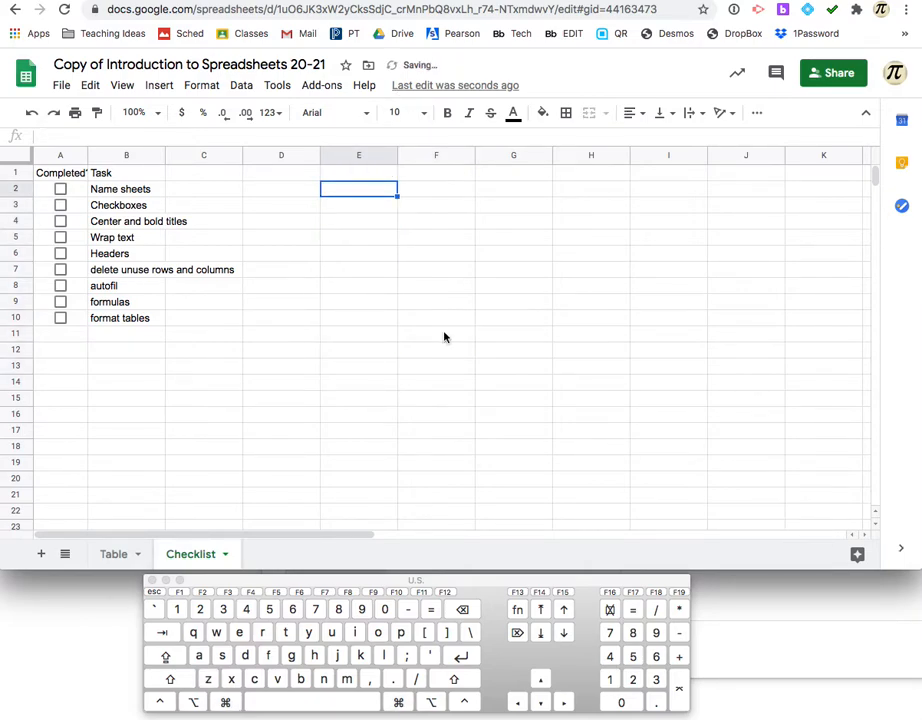
Mark the "Name sheets" and "Checkboxes" tasks as completed.
click(317, 372)
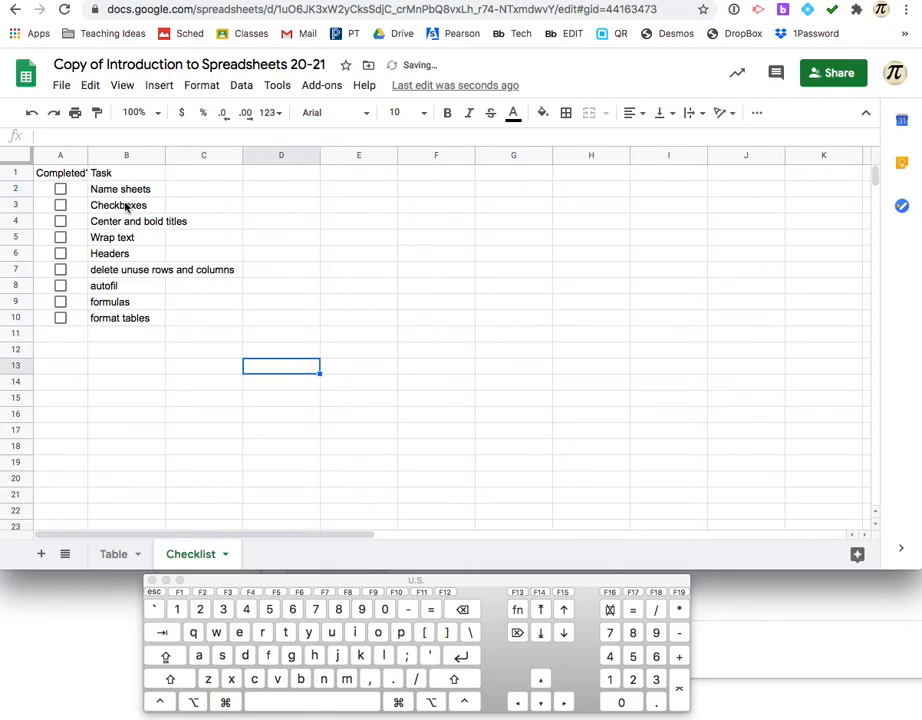
click(60, 188)
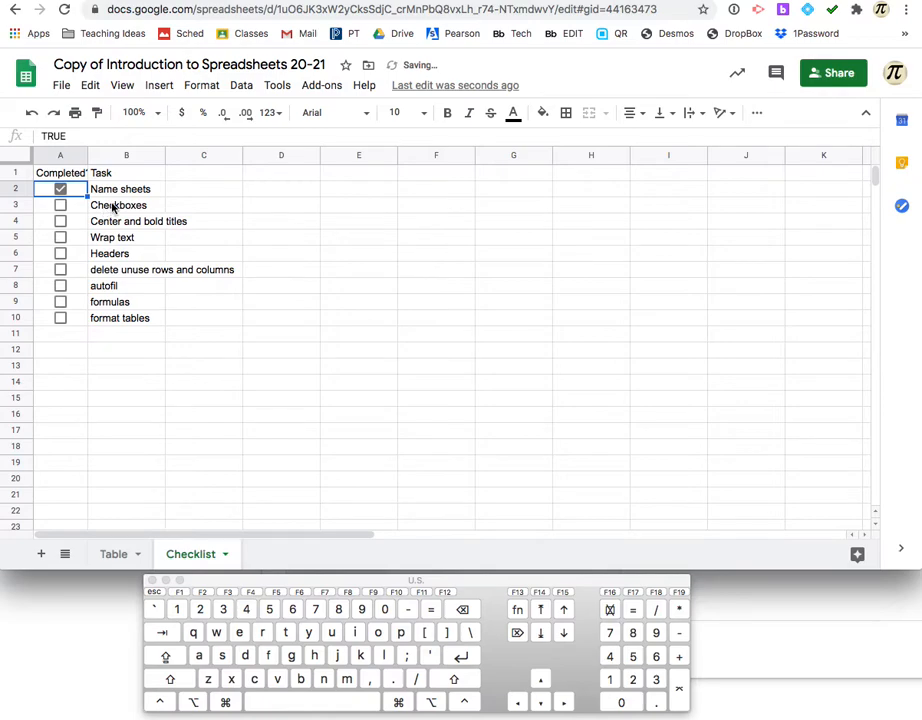
click(60, 206)
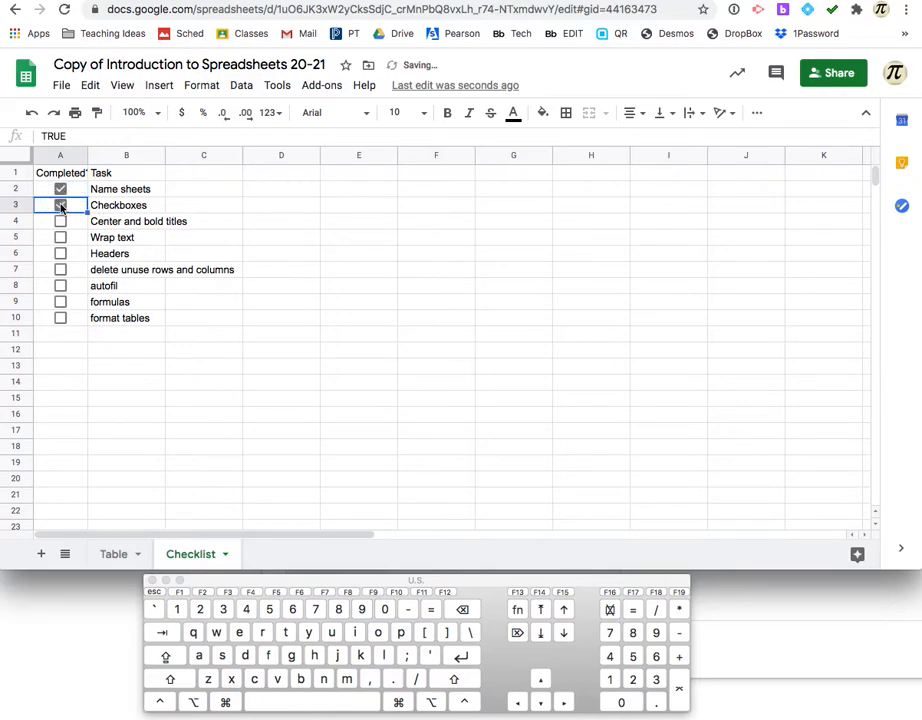
Consult the "Center and bold titles" task and select cells A1 and B1 around the title on the Table sheet.
click(126, 227)
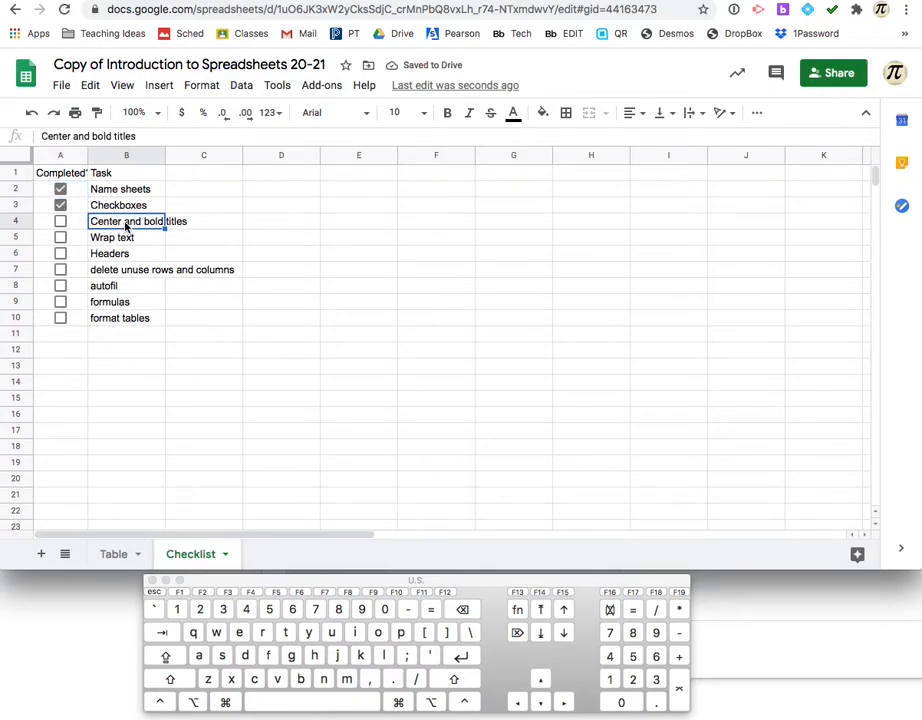
click(113, 554)
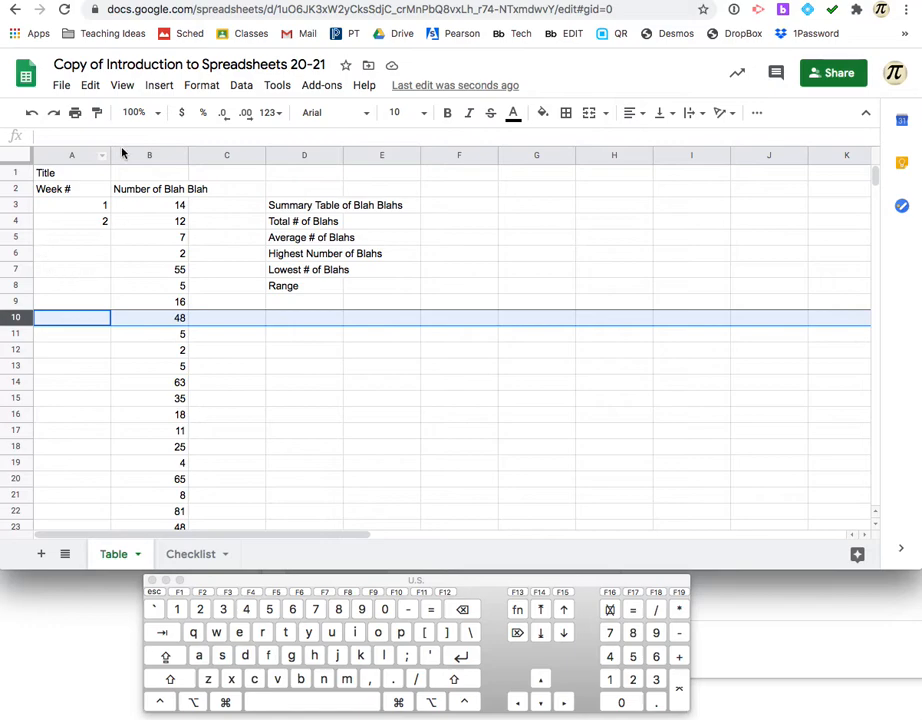
click(190, 554)
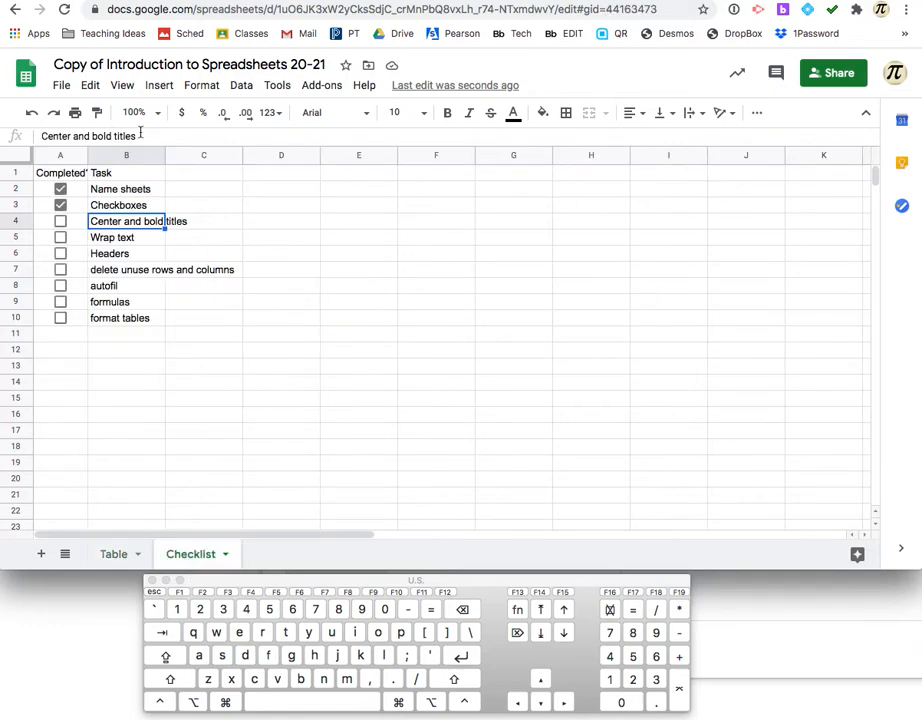
click(104, 554)
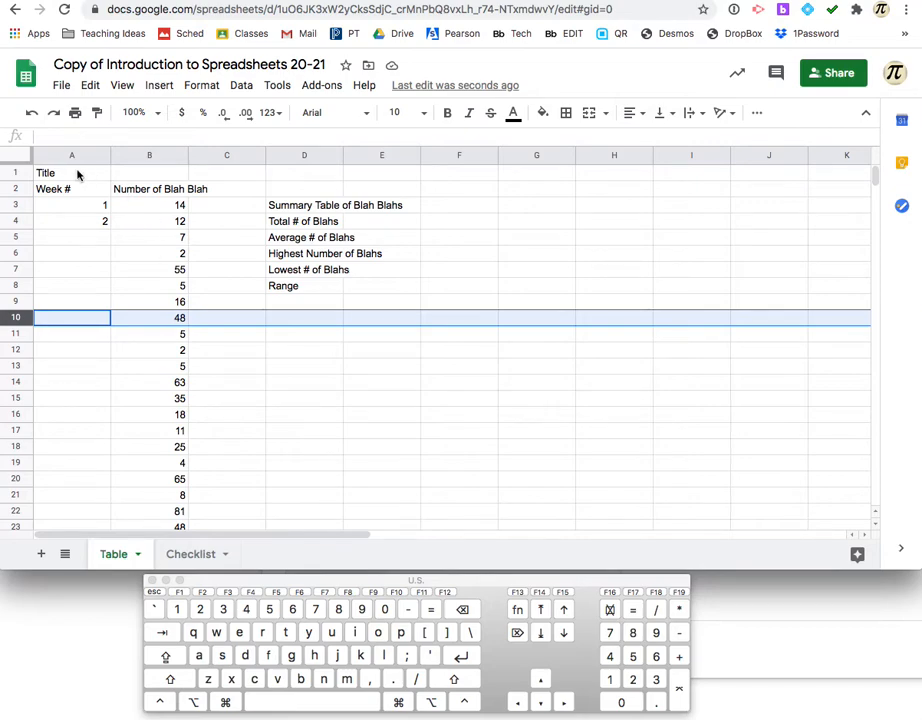
click(72, 175)
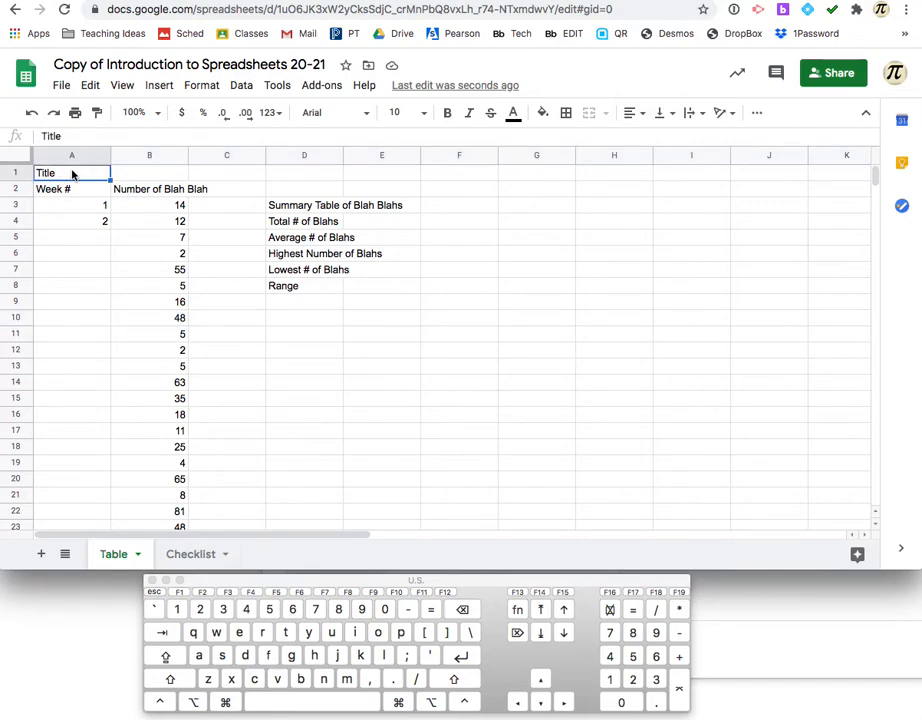
click(90, 255)
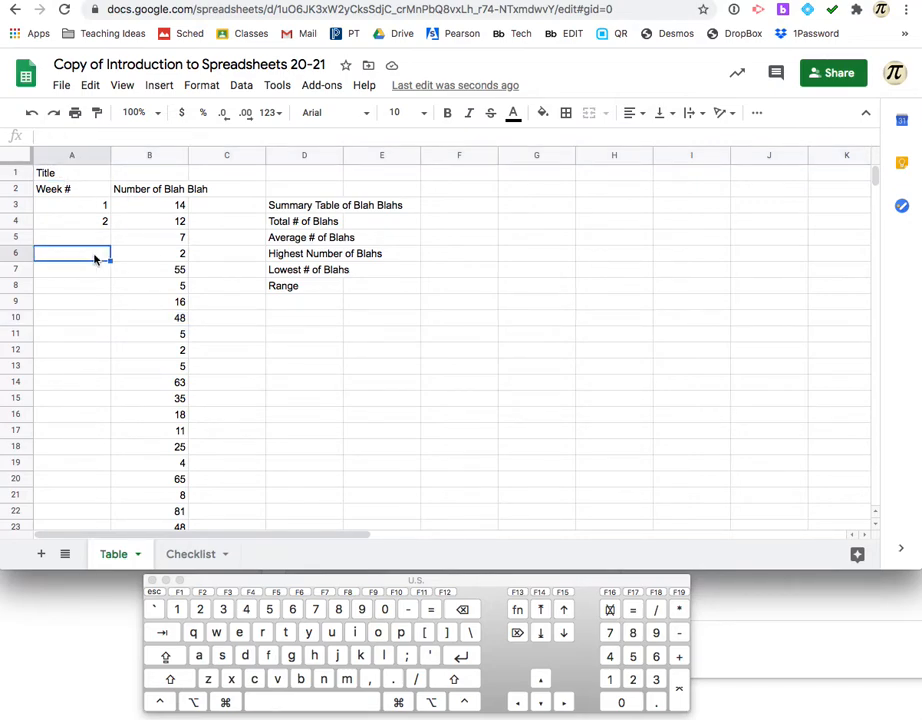
click(86, 177)
drag(86, 177, 153, 182)
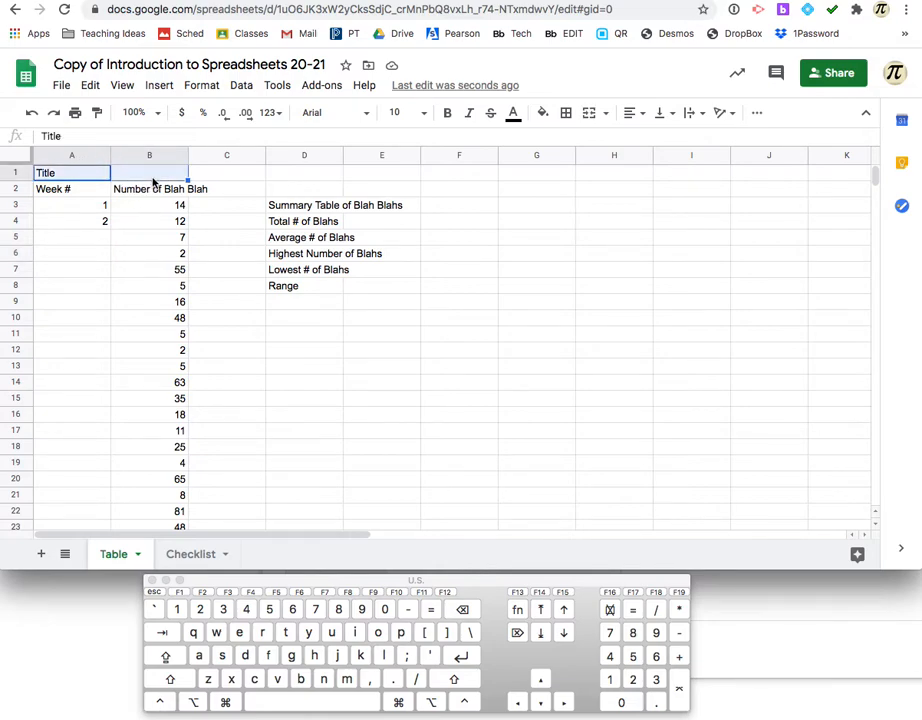
Practise selecting a horizontal range, a vertical range and a rectangular block of cells in the blank area below the summary table.
drag(309, 362, 517, 360)
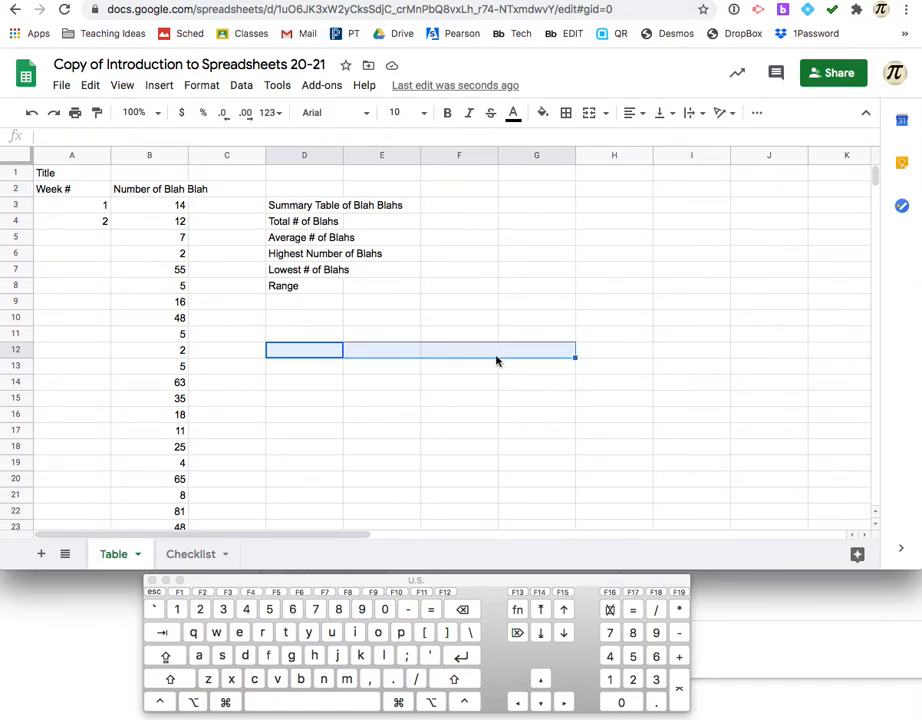
click(317, 391)
drag(315, 414, 508, 428)
drag(370, 333, 372, 463)
click(442, 366)
drag(442, 366, 572, 518)
click(322, 383)
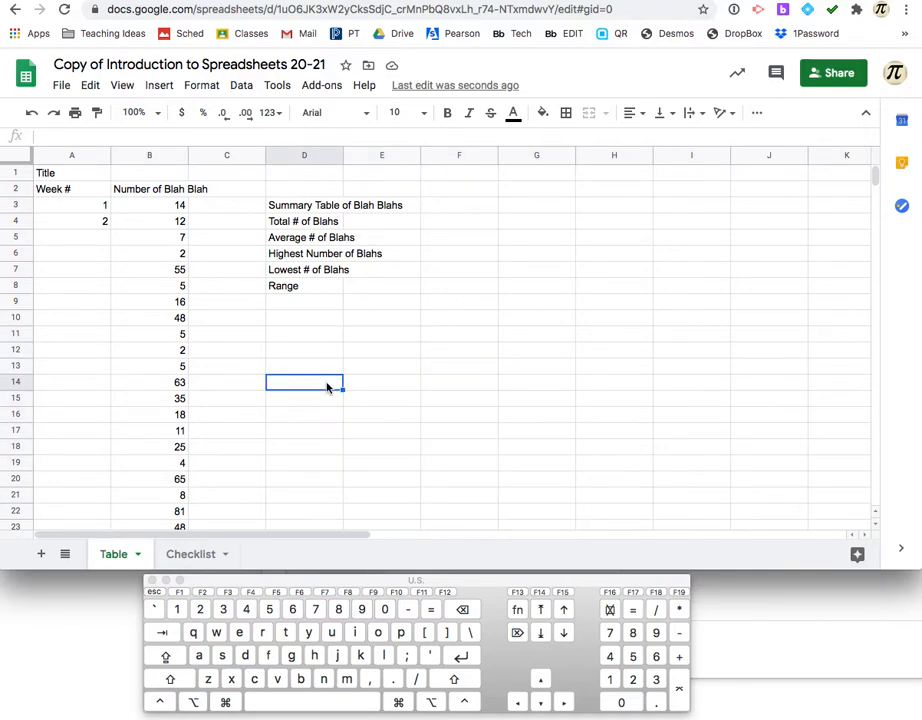
Practise extending a selection from a first to a last cell with A1 to F1 and F9 to G19.
click(79, 176)
click(171, 683)
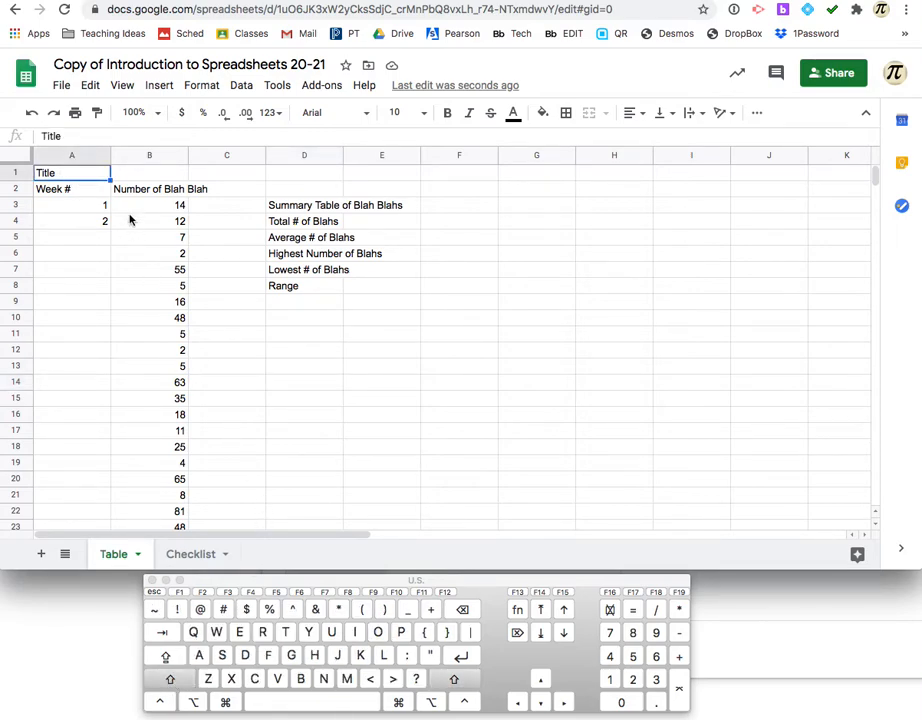
shift+click(453, 168)
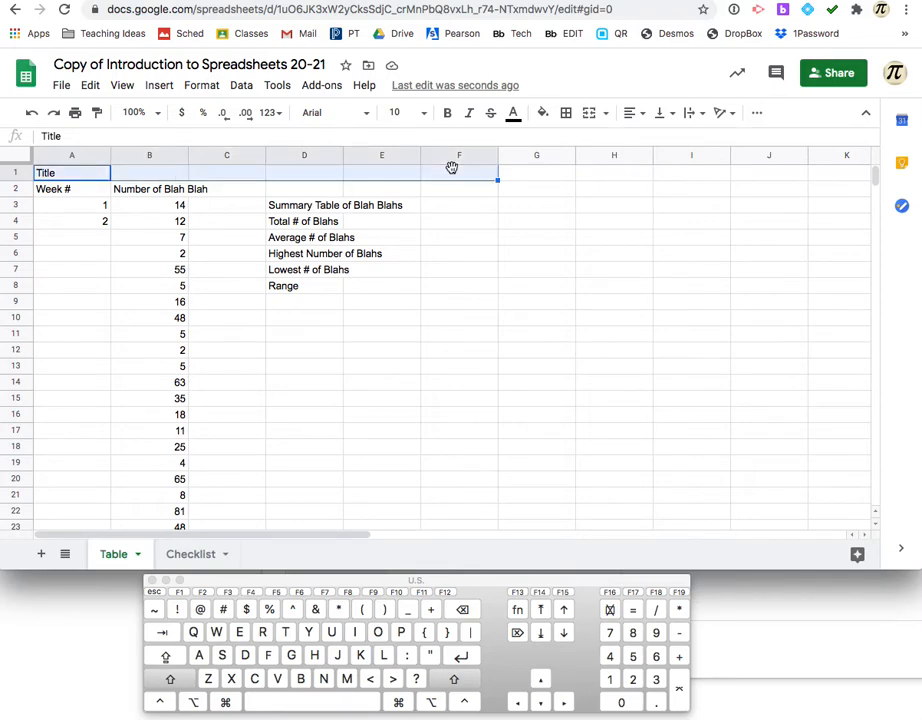
click(467, 303)
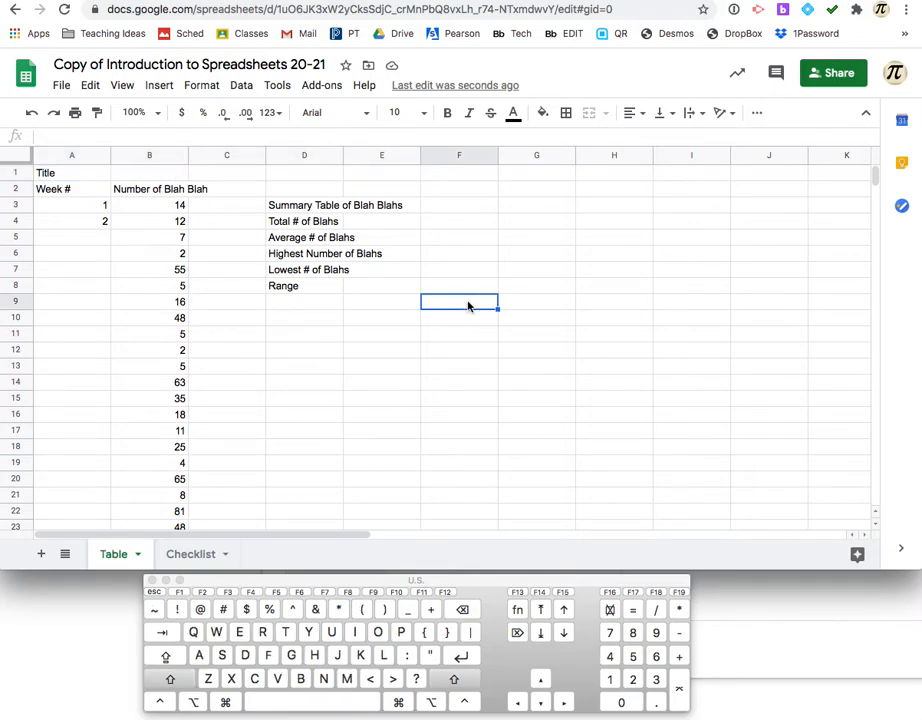
shift+click(550, 465)
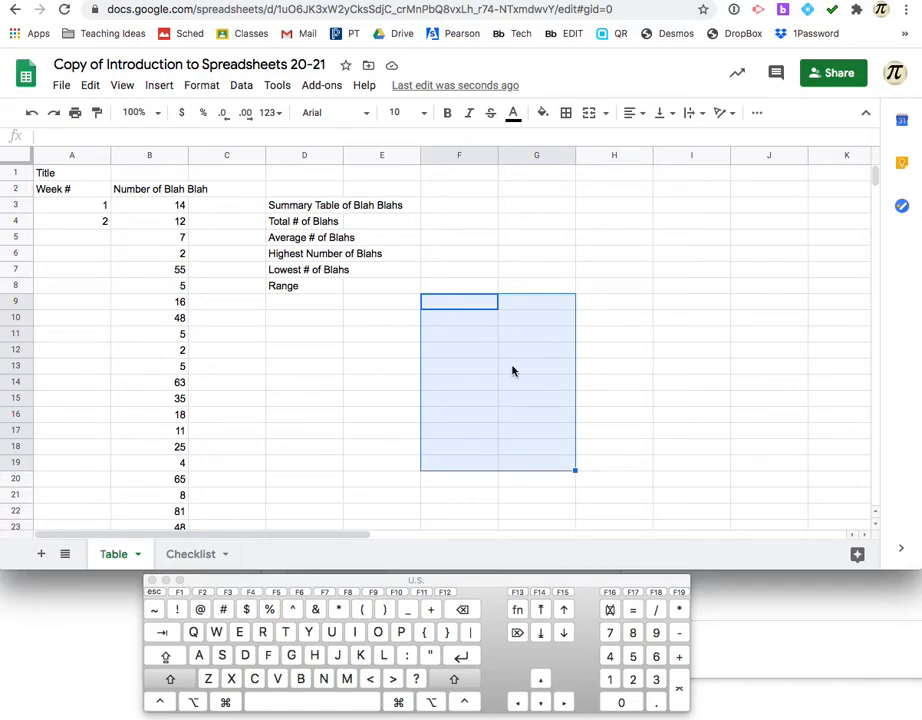
Recheck the titles task, try merging cells A1 and B1 on the Table sheet, and undo the merge.
click(93, 173)
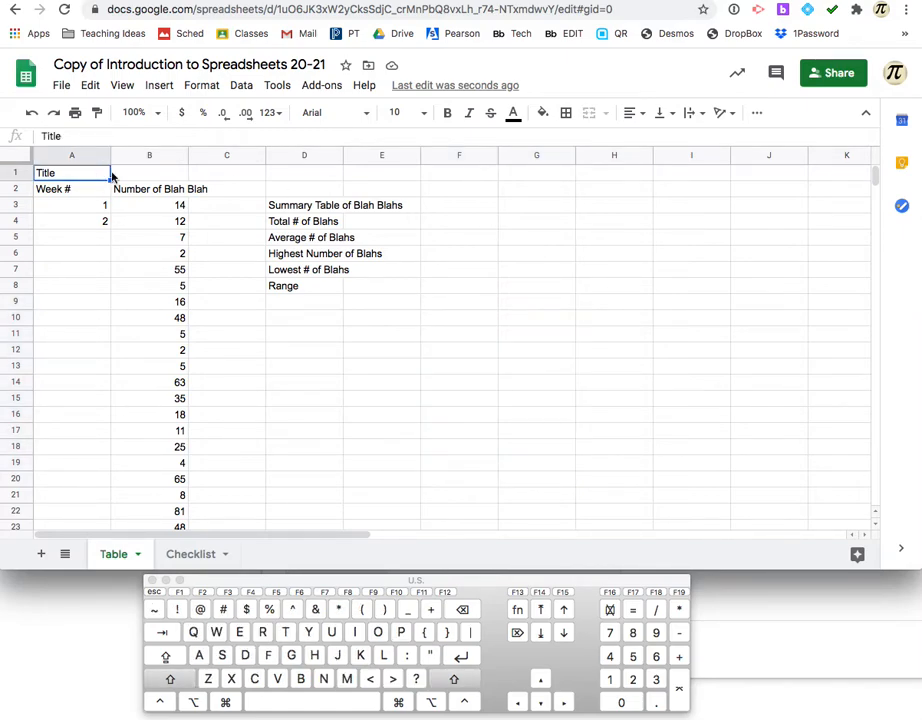
shift+click(133, 175)
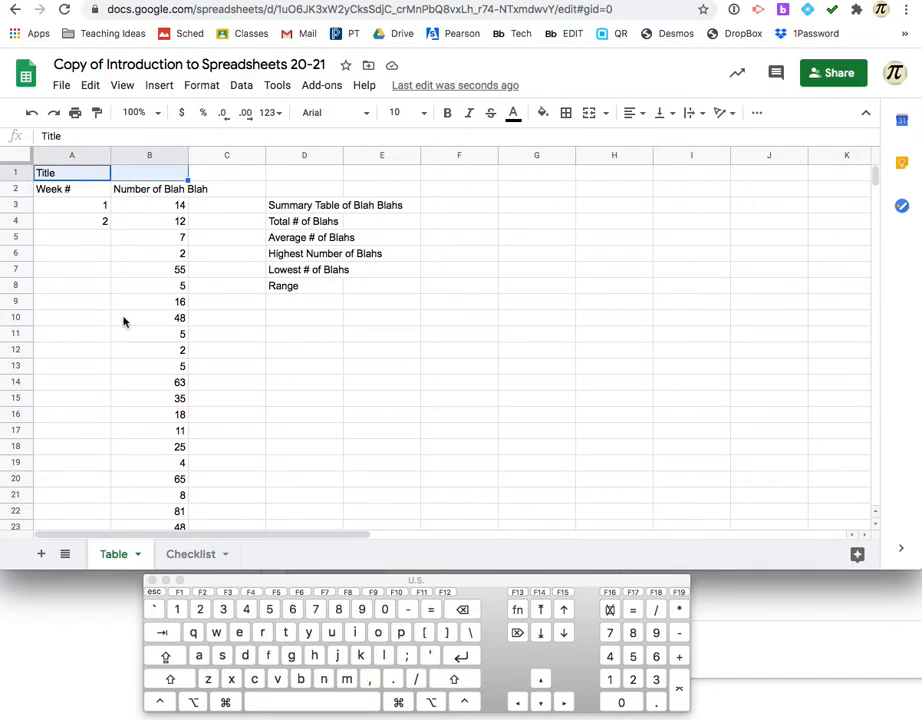
click(186, 553)
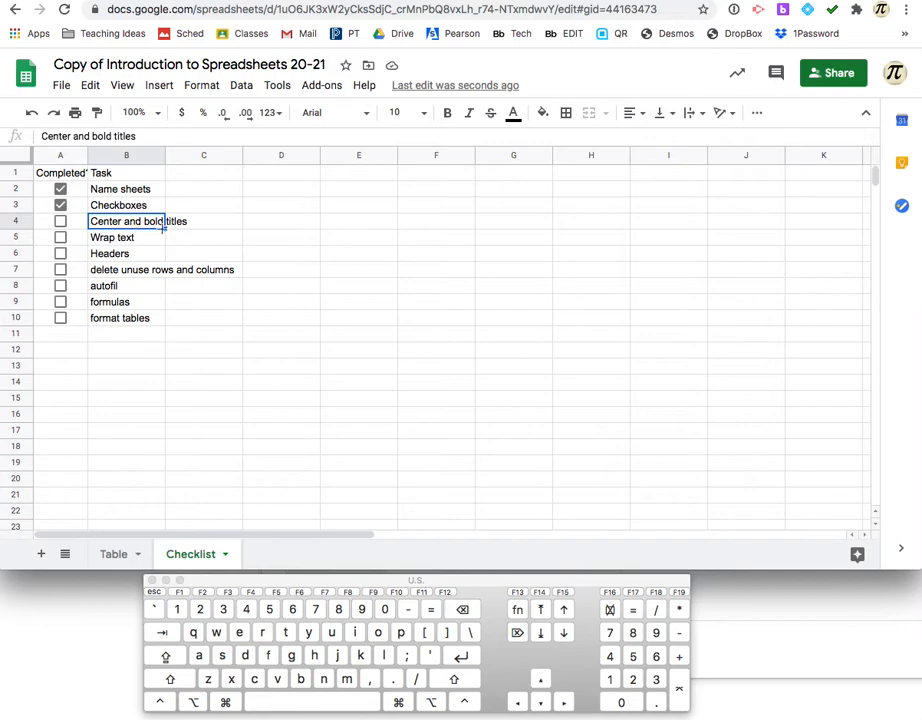
click(116, 554)
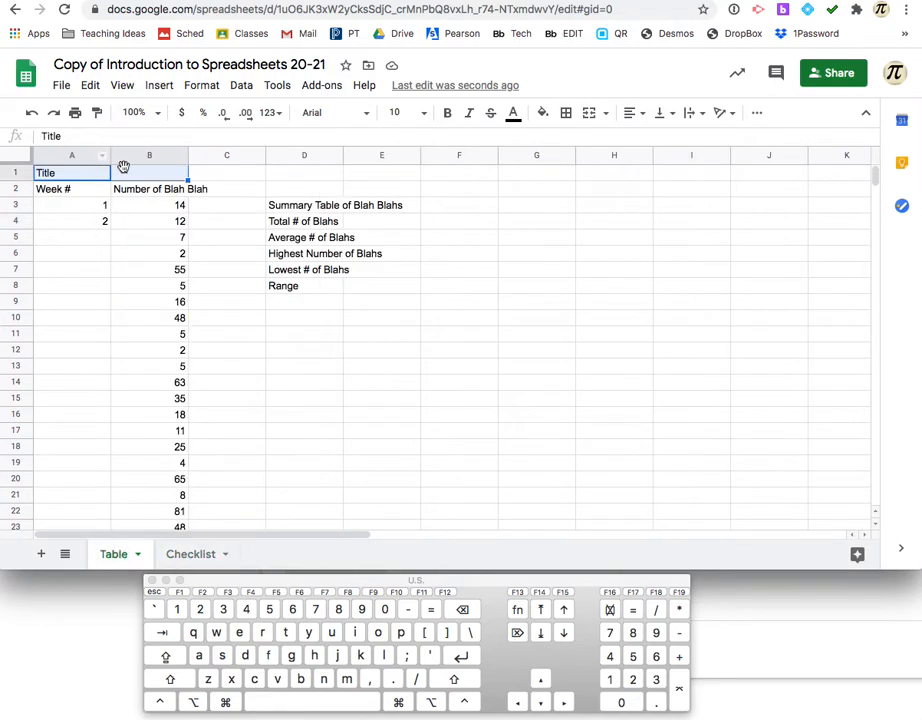
click(589, 113)
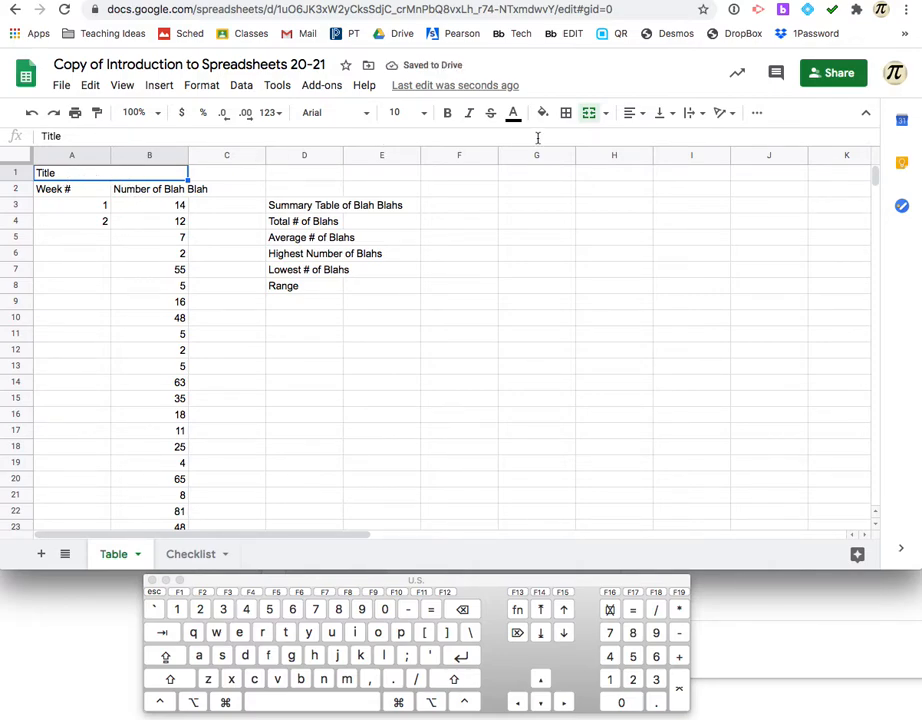
key(super+z)
Merge cells A1 and B1 on the Table sheet into one title cell.
click(132, 179)
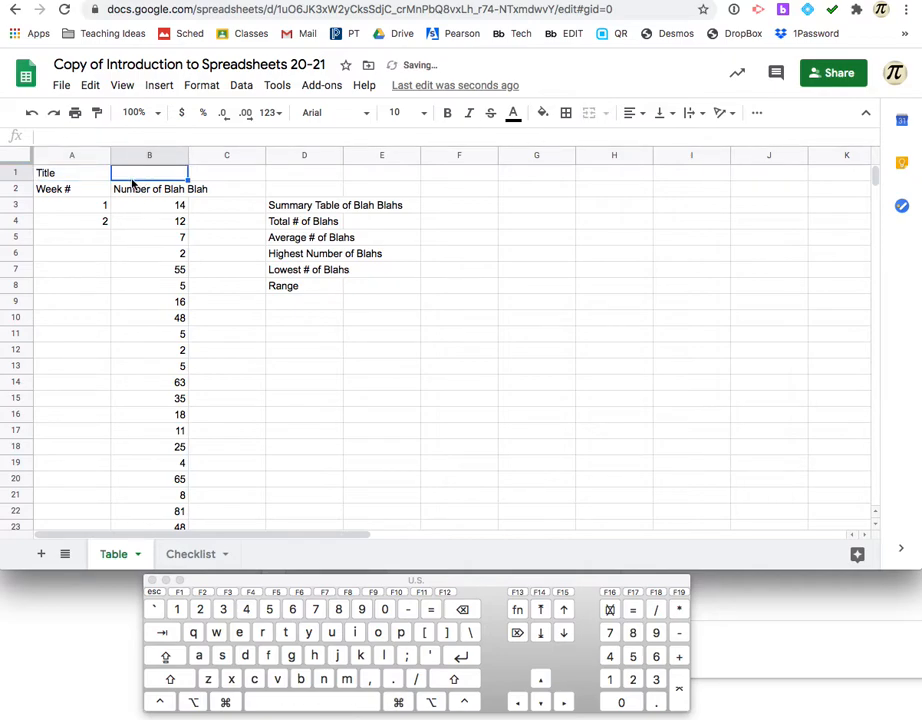
click(91, 176)
click(128, 177)
click(96, 176)
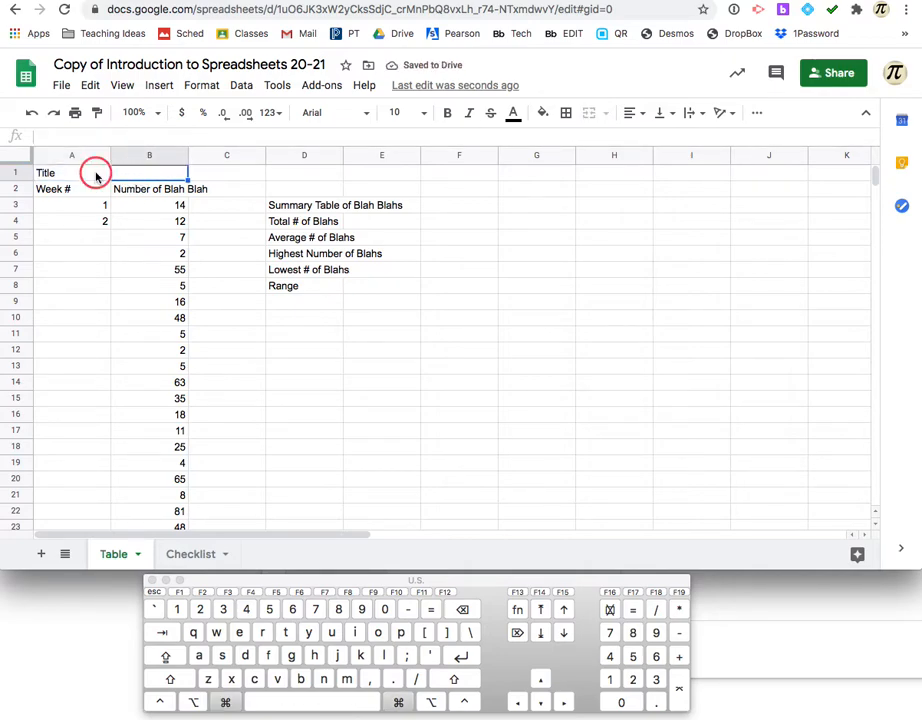
click(589, 113)
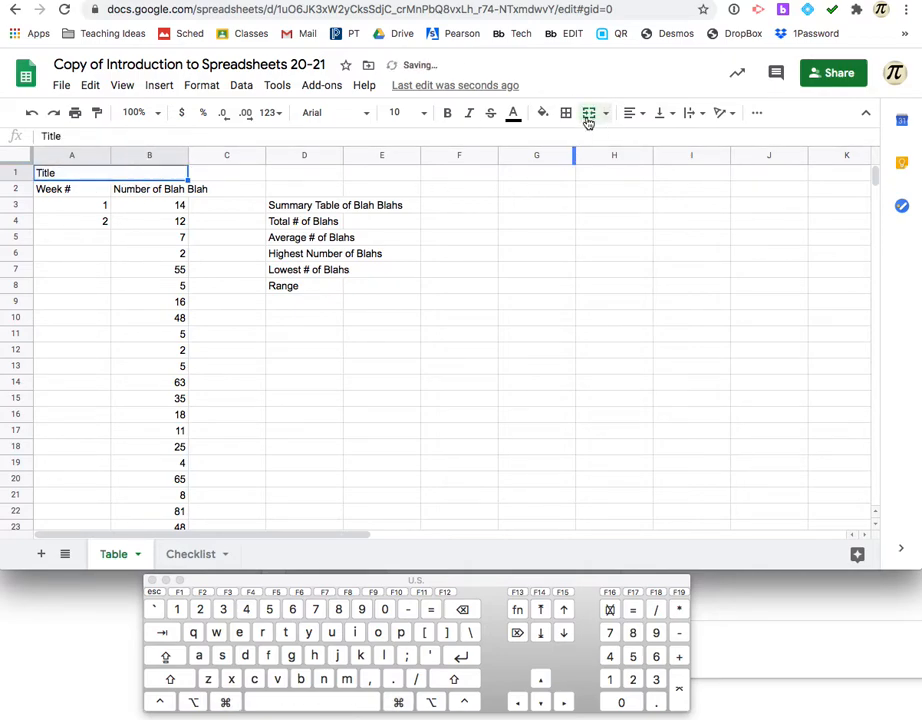
Merge cells D3 and E3 so the Summary Table of Blah Blahs title occupies one cell.
click(145, 177)
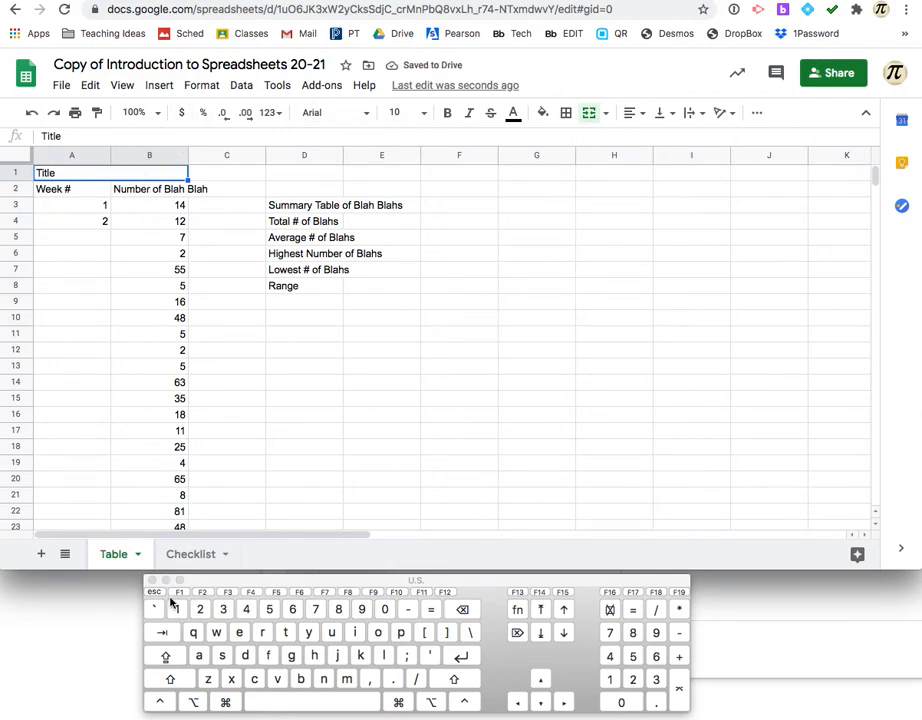
click(298, 206)
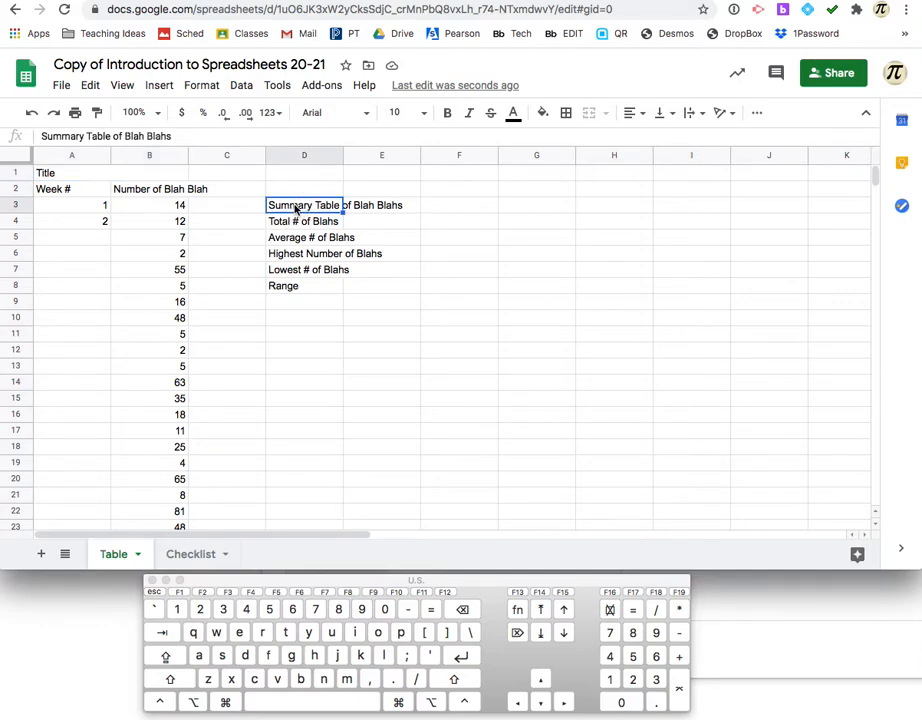
shift+click(382, 206)
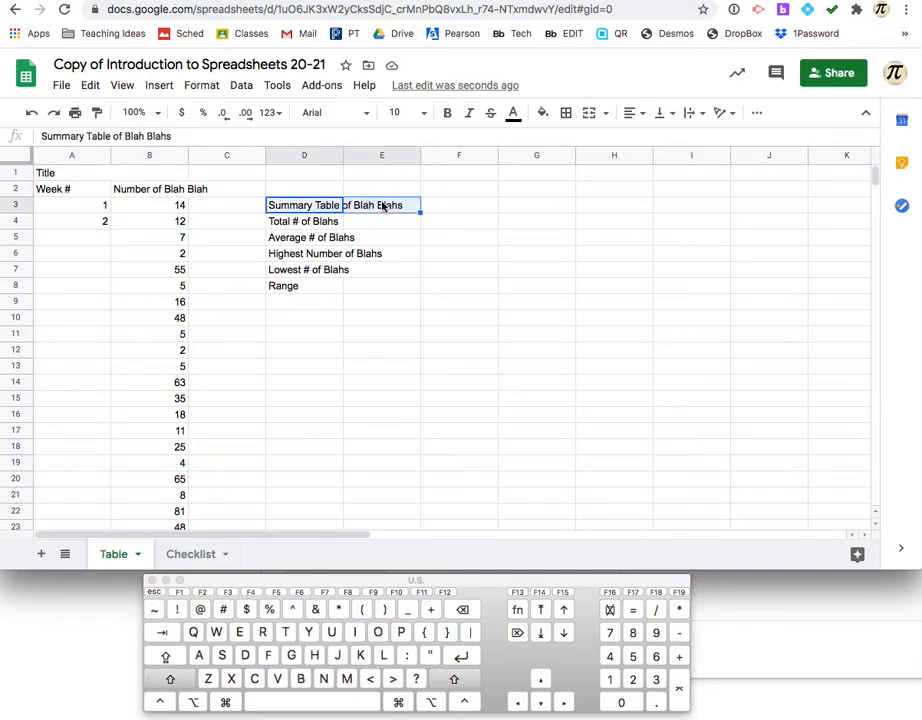
click(589, 113)
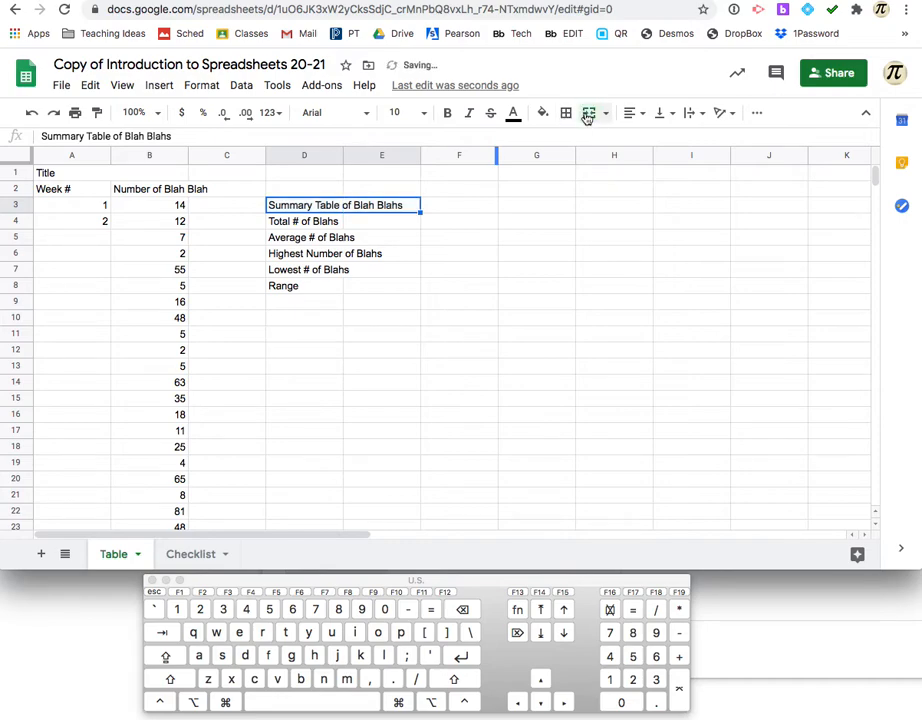
Enter the scratch note "control" in blank cell F10, rework its spelling, and clear the cell.
click(434, 320)
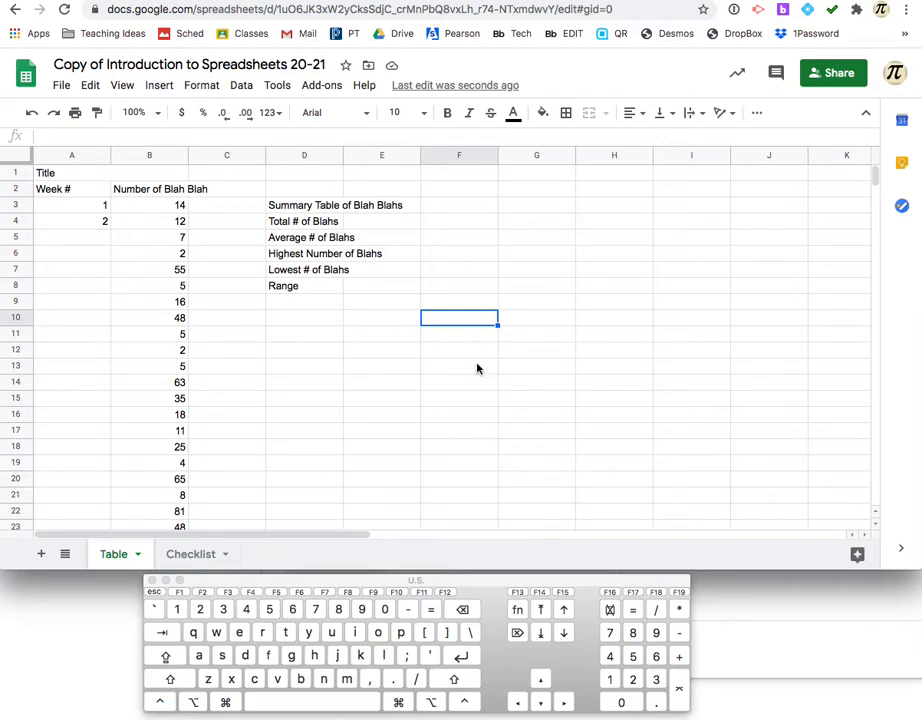
text(control)
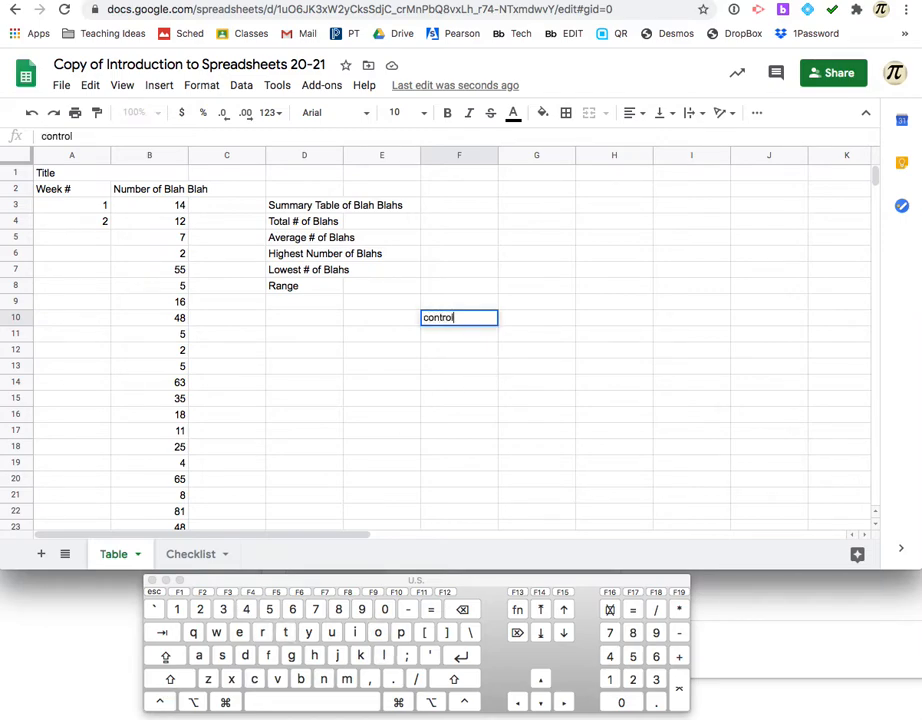
key(BackSpace)
key(BackSpace)
key(BackSpace)
text(trl)
click(492, 426)
click(463, 321)
key(Delete)
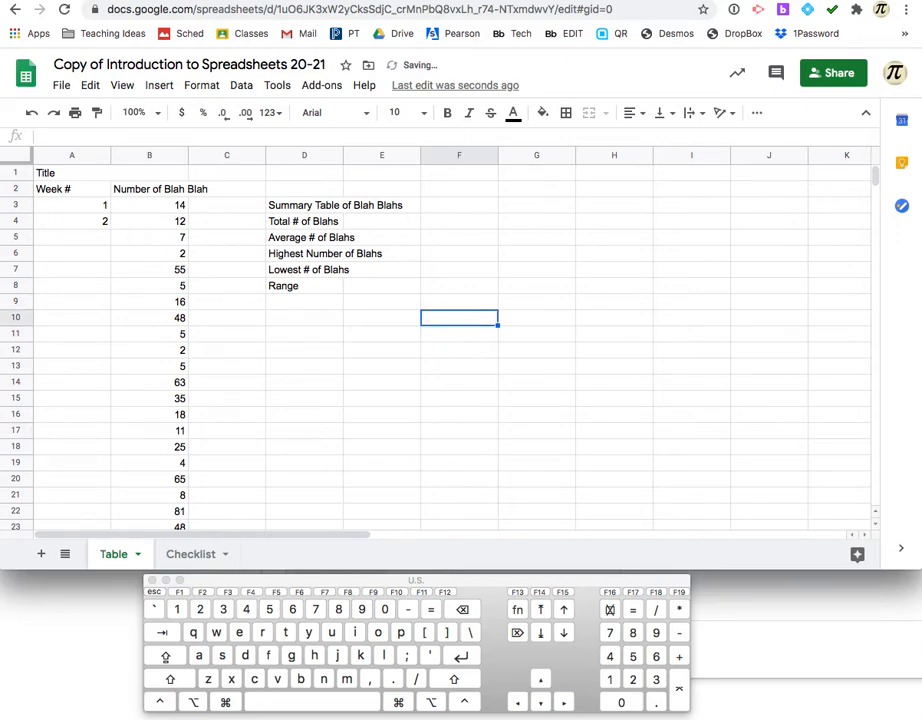
Try to select the Title cell and the summary table title together, and clear the selection.
click(66, 173)
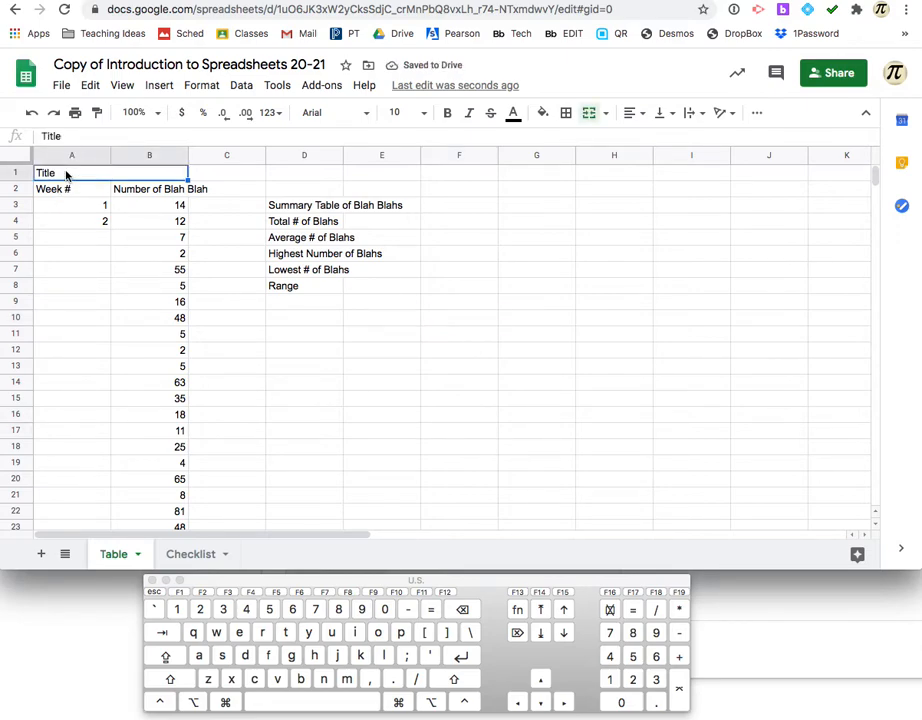
key(ctrl)
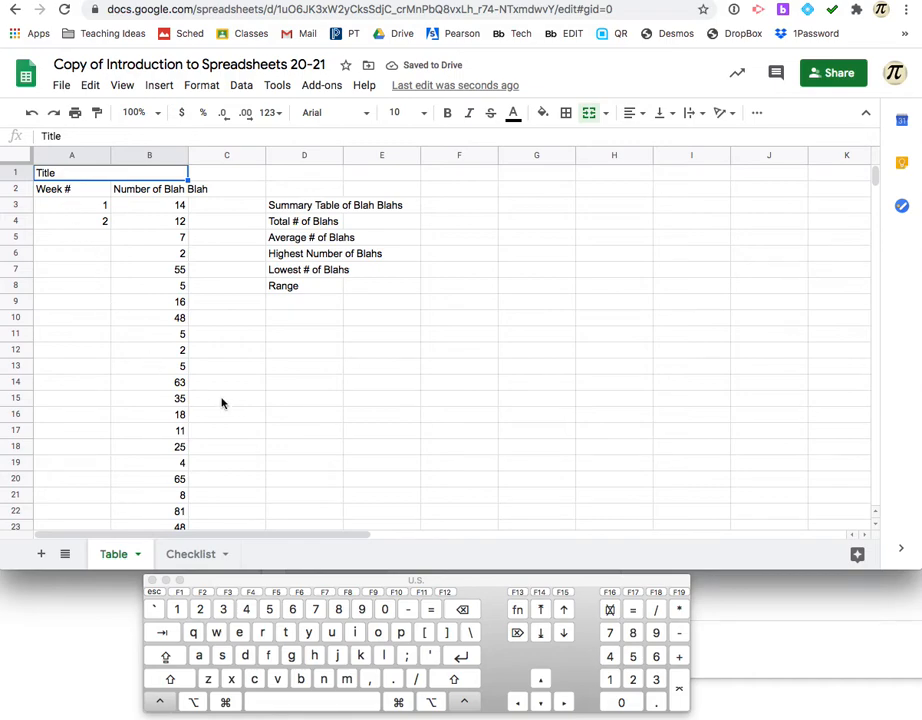
ctrl+click(319, 207)
click(250, 253)
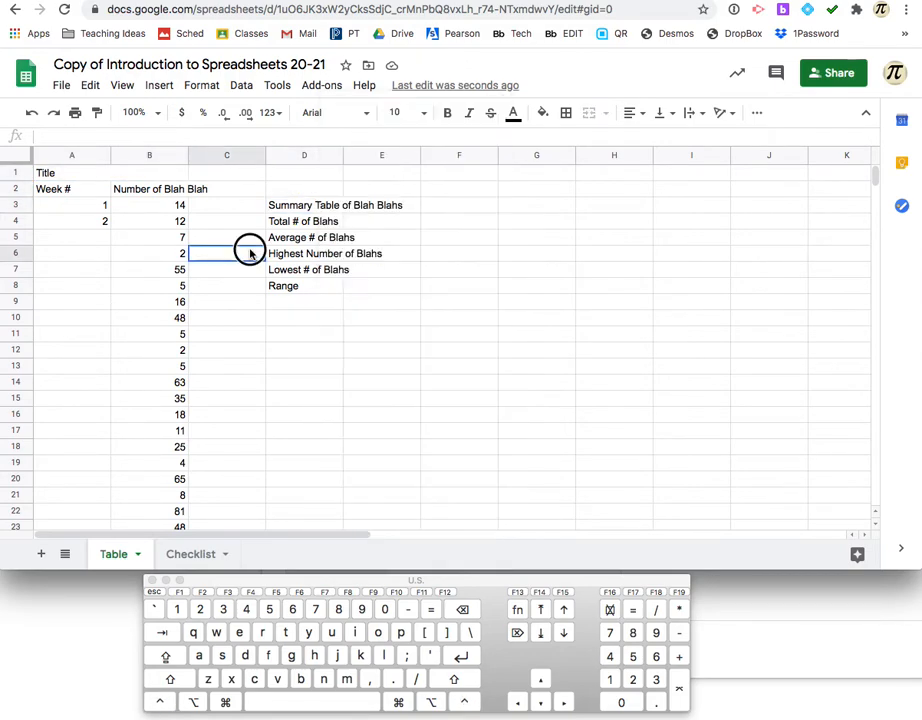
Select both merged titles together, add the separate cells D13, F13, F9, H13 and H9, and clear the selection.
click(70, 175)
key(alt)
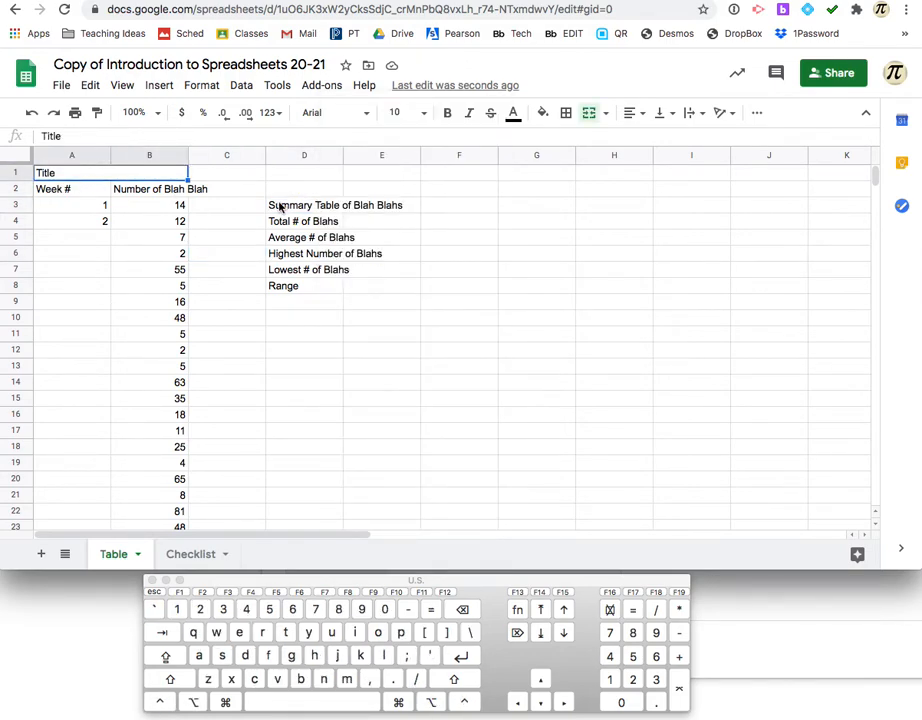
super+click(290, 206)
super+click(340, 373)
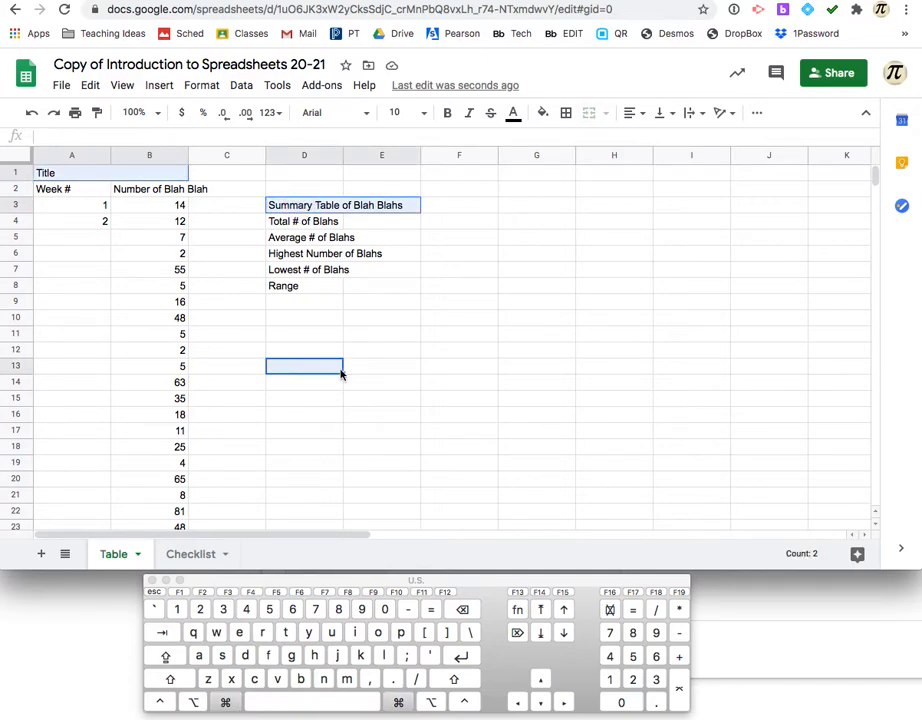
super+click(460, 366)
super+click(465, 302)
super+click(595, 364)
super+click(618, 304)
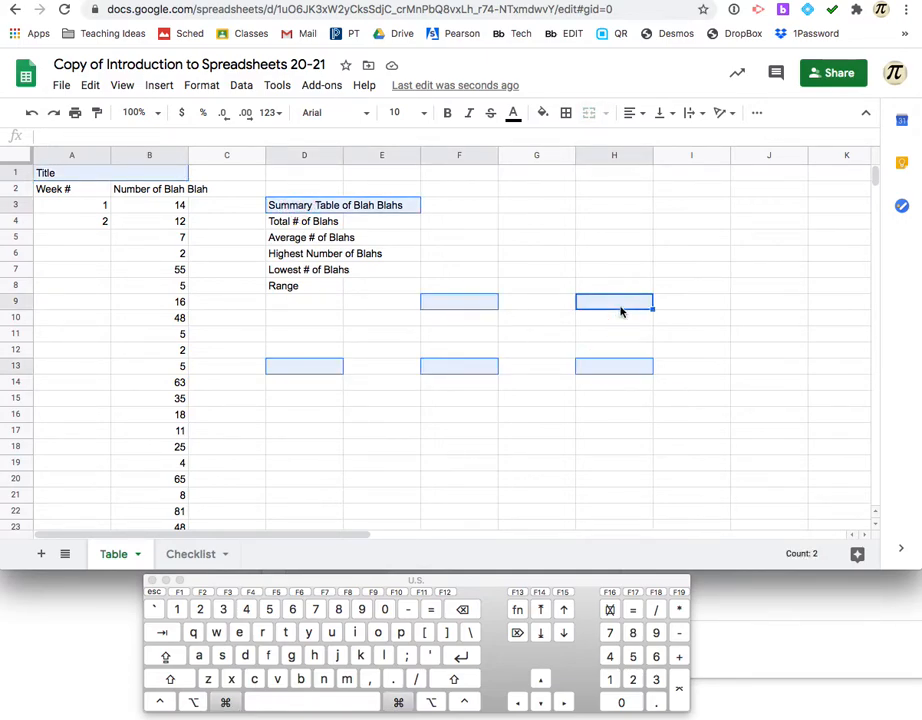
click(554, 387)
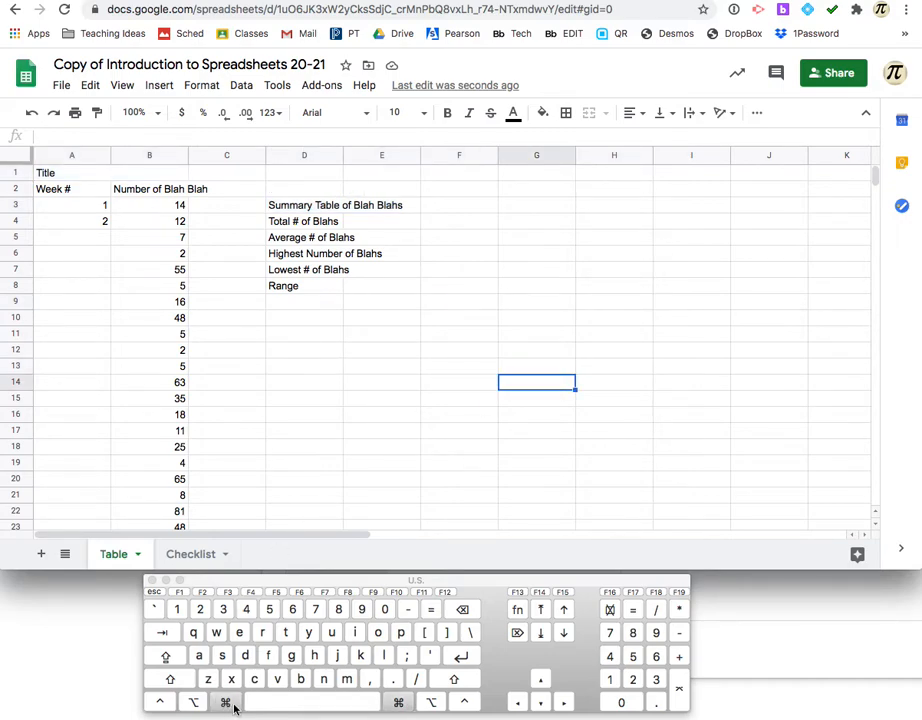
Practise extending a selection from cell F7 to cell G20 as one continuous block.
click(157, 704)
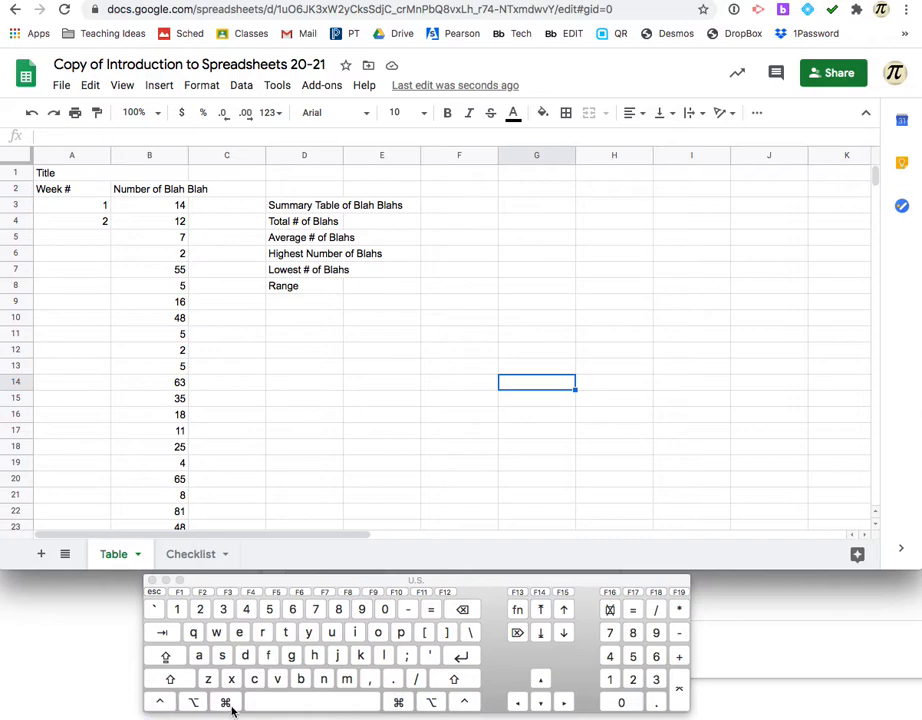
click(449, 283)
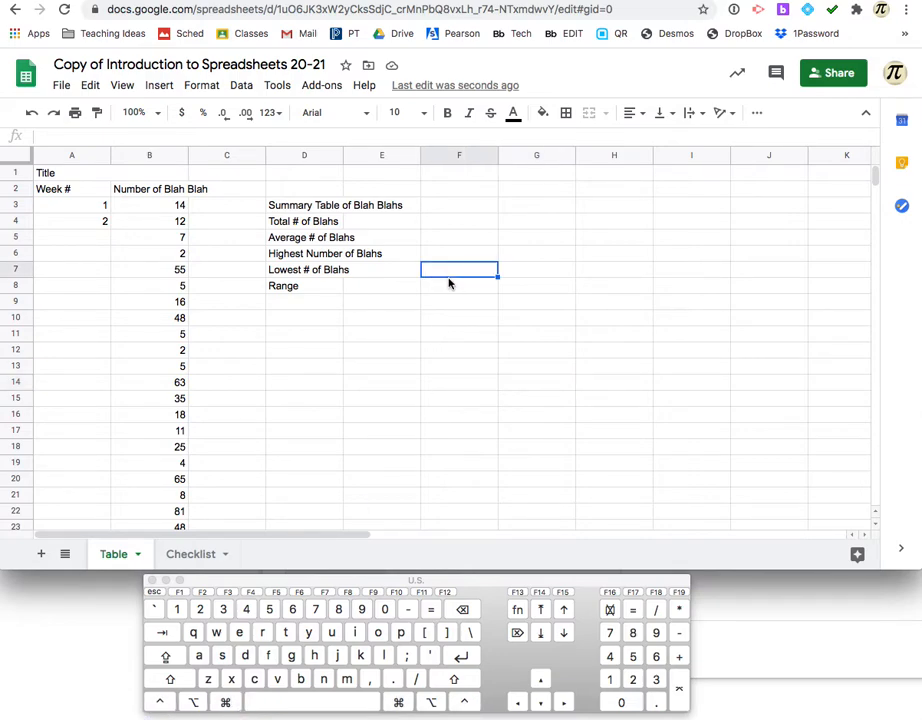
shift+click(573, 485)
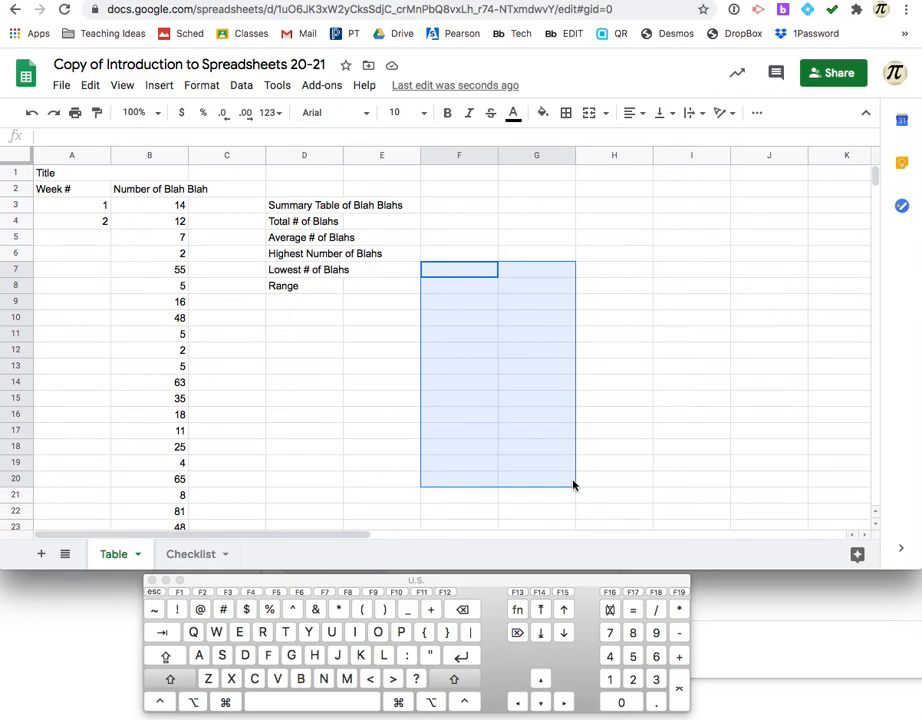
Practise selecting non-adjacent cells H20, F6, G11, F17 to G17, F13 and H16 together, and clear the selection.
click(617, 478)
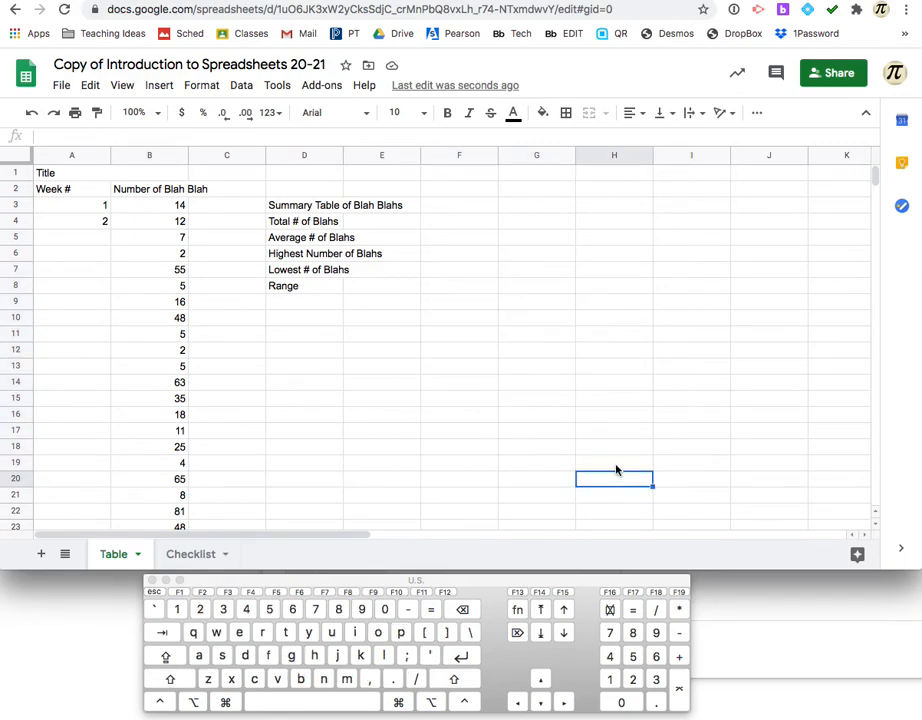
super+click(470, 255)
super+click(537, 332)
drag(521, 432, 462, 437)
super+click(459, 365)
super+click(628, 412)
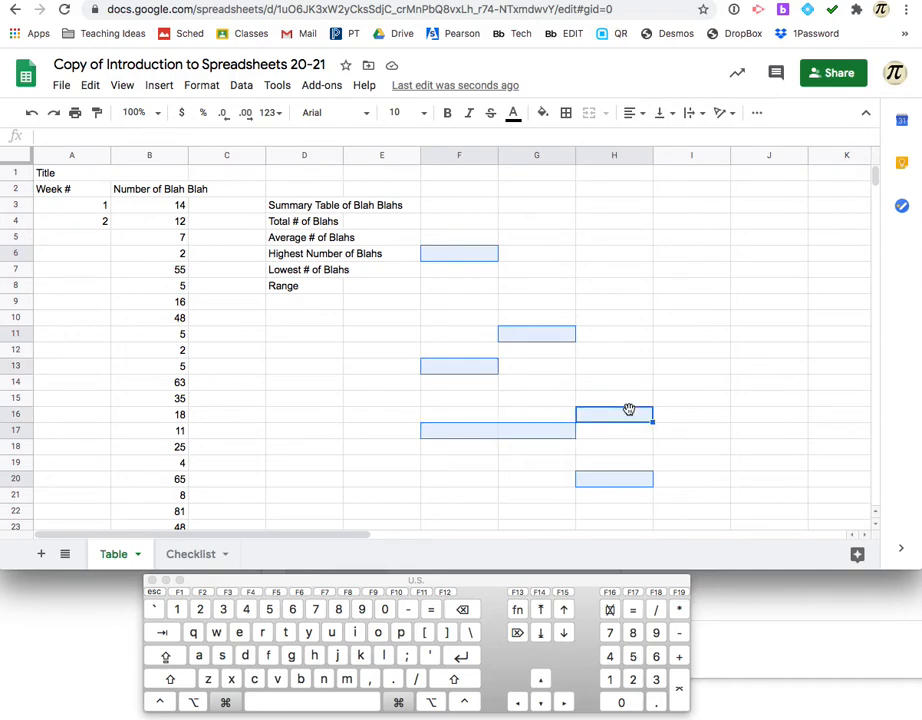
click(628, 411)
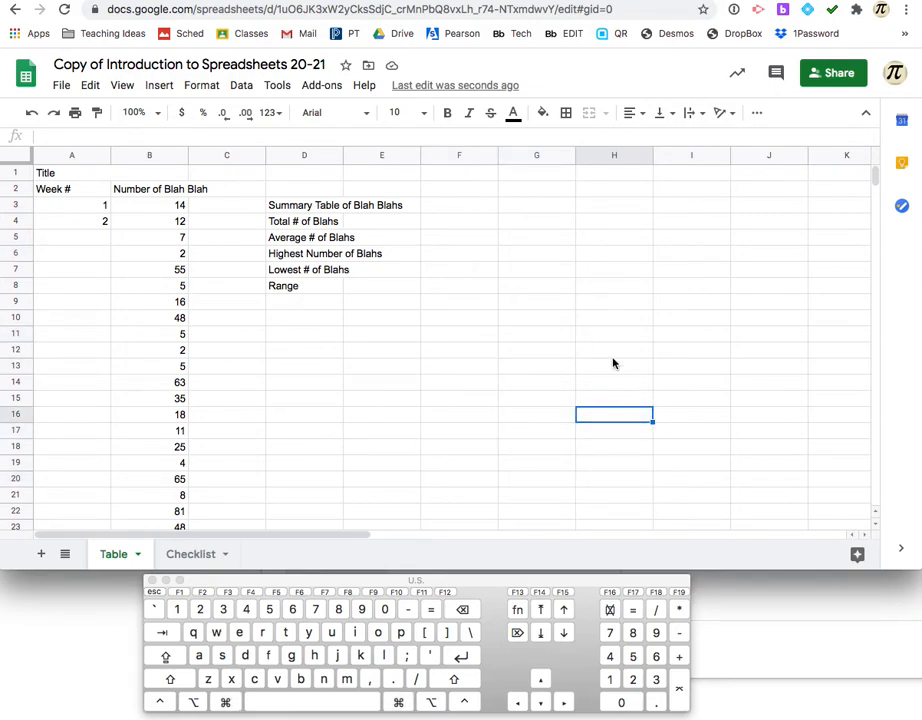
Make the Title and Summary Table of Blah Blahs headings bold and center them horizontally.
drag(82, 172, 150, 173)
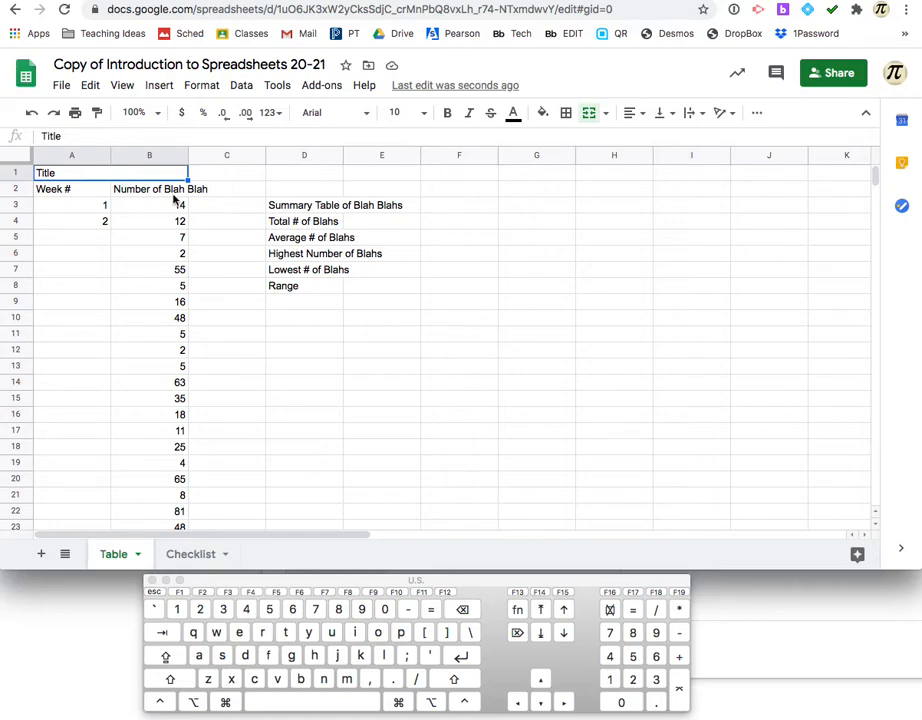
click(287, 210)
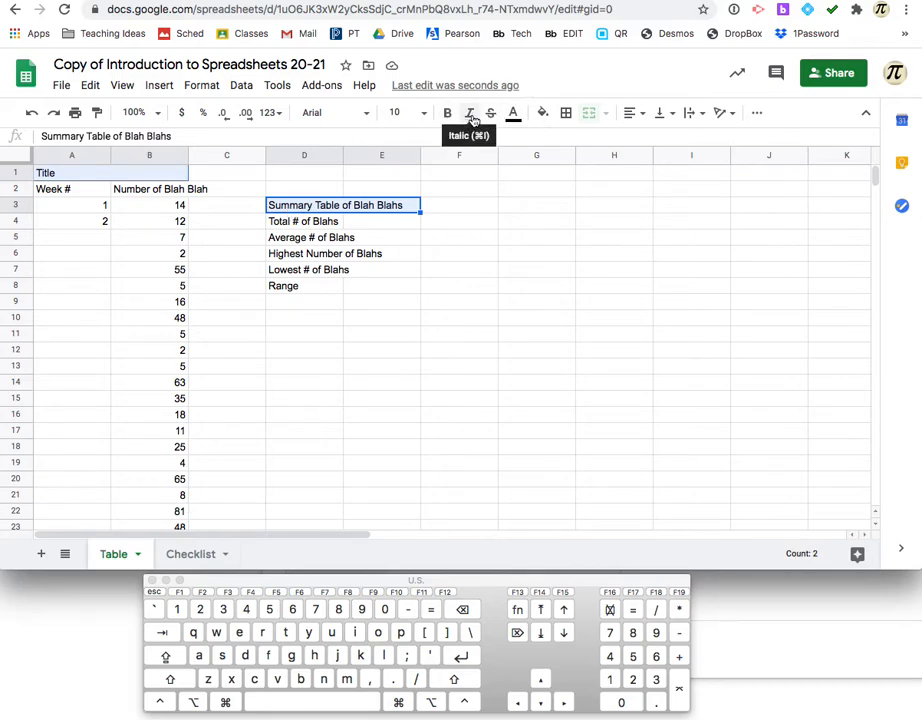
click(449, 115)
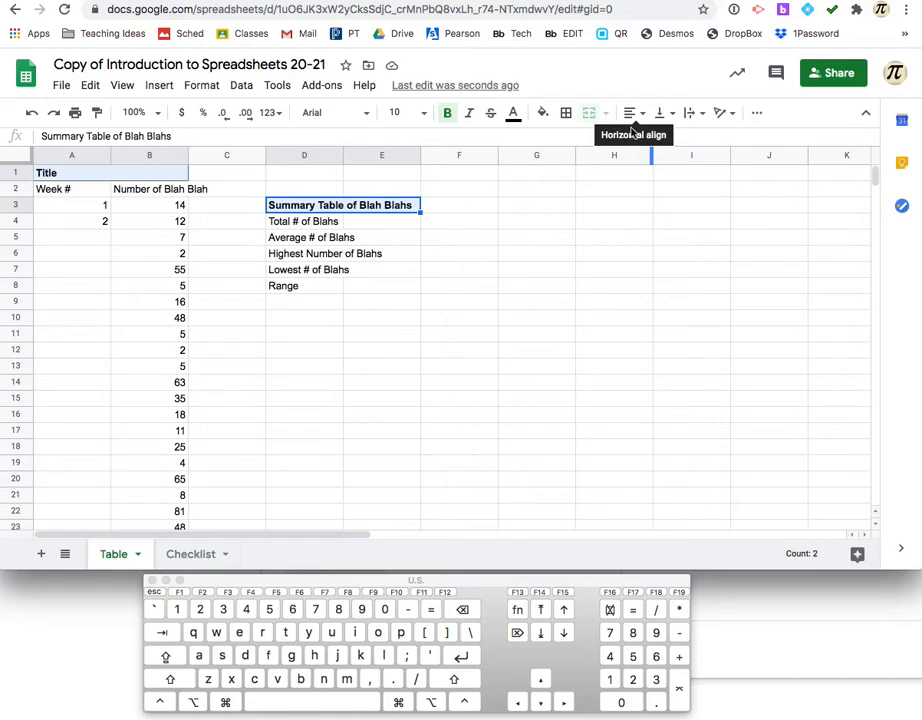
click(633, 115)
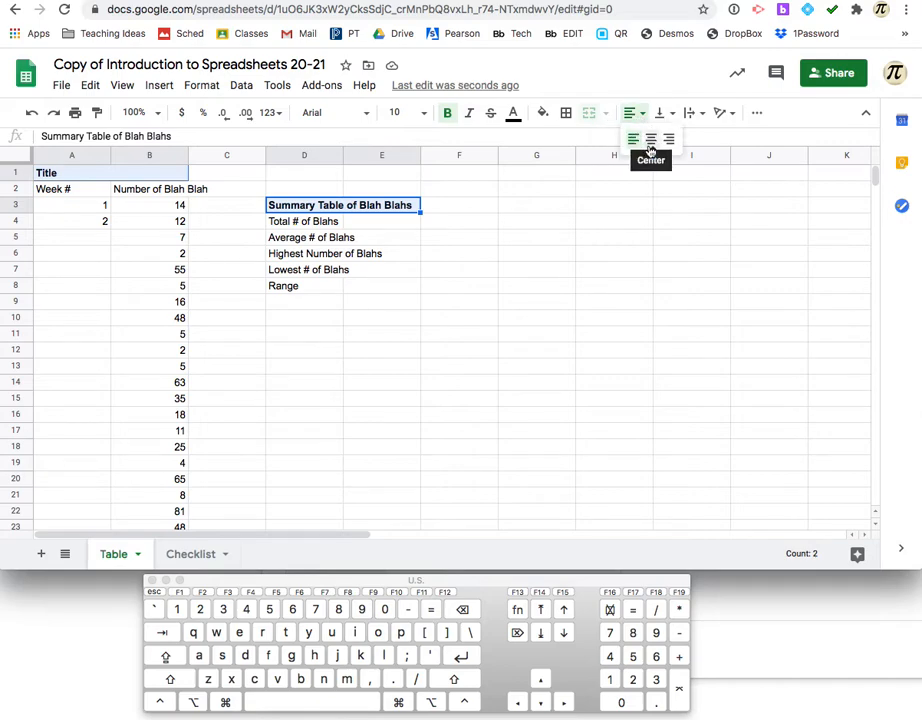
click(651, 141)
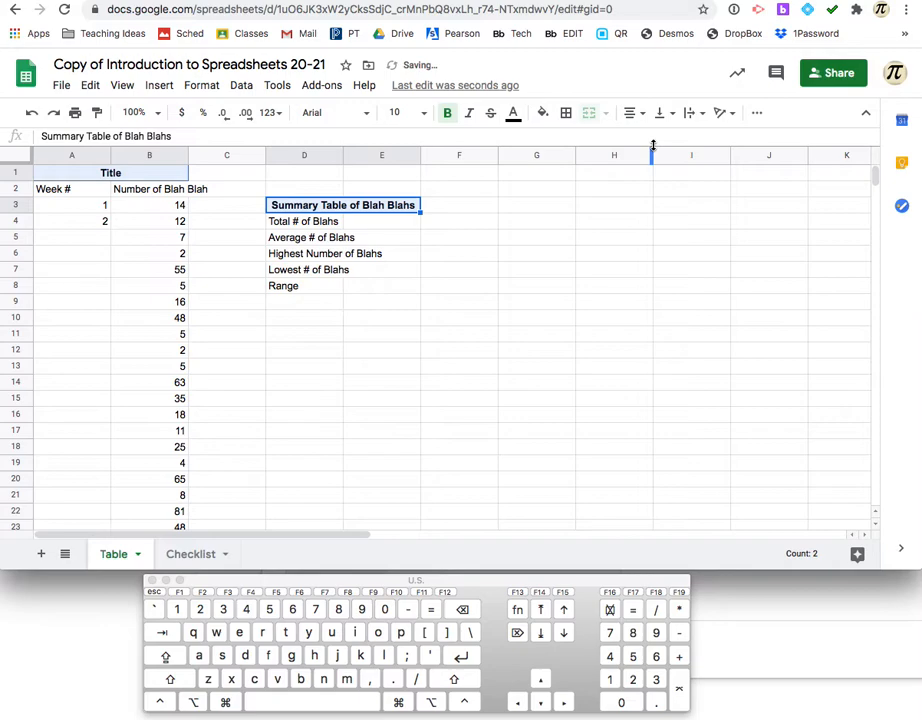
Set the vertical alignment of both title cells to middle.
click(111, 175)
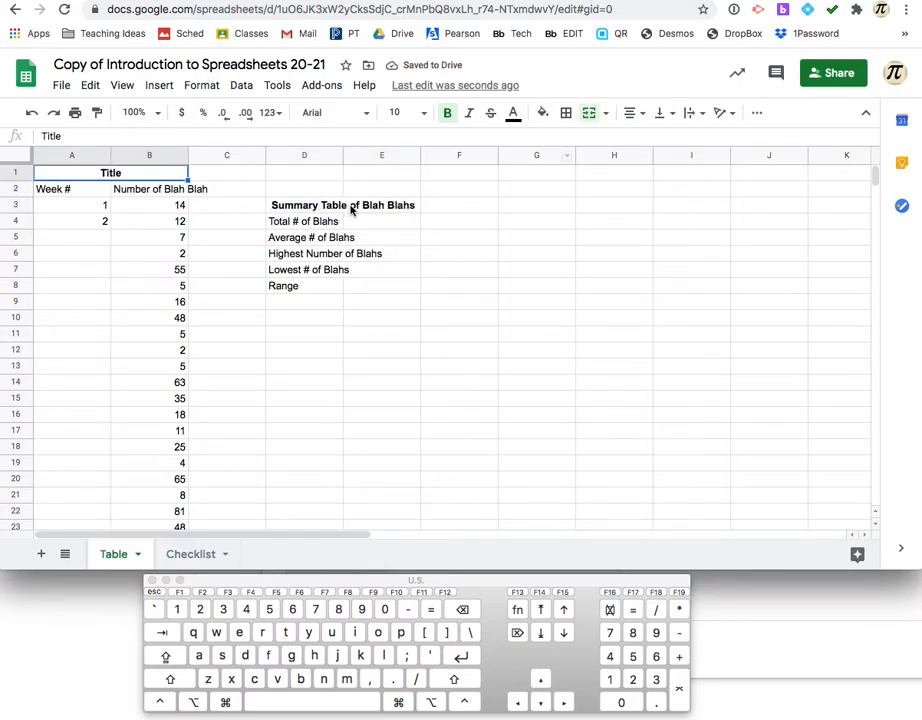
click(351, 209)
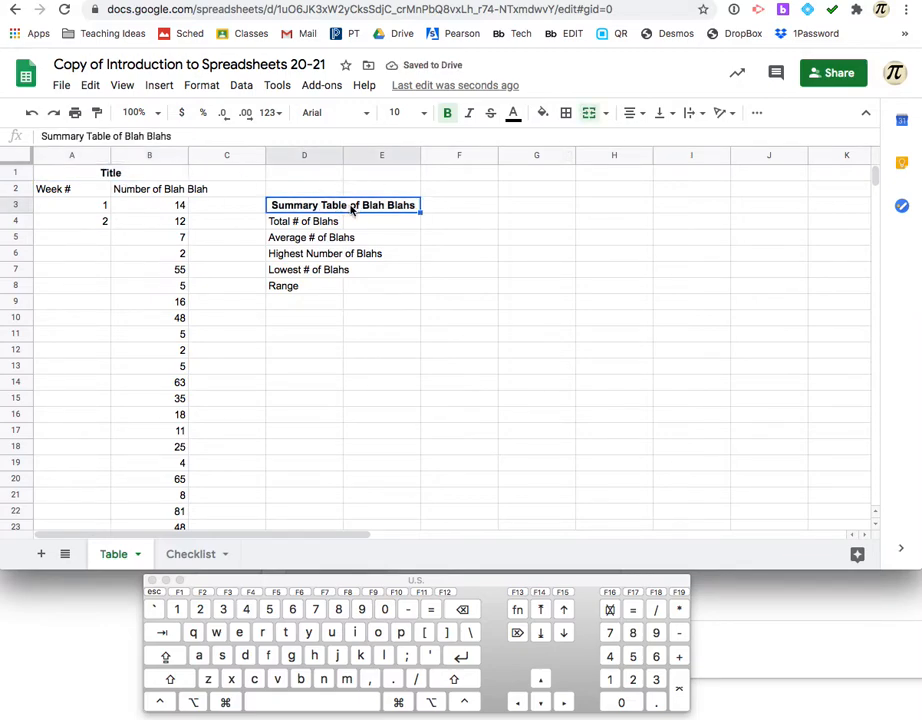
super+click(132, 173)
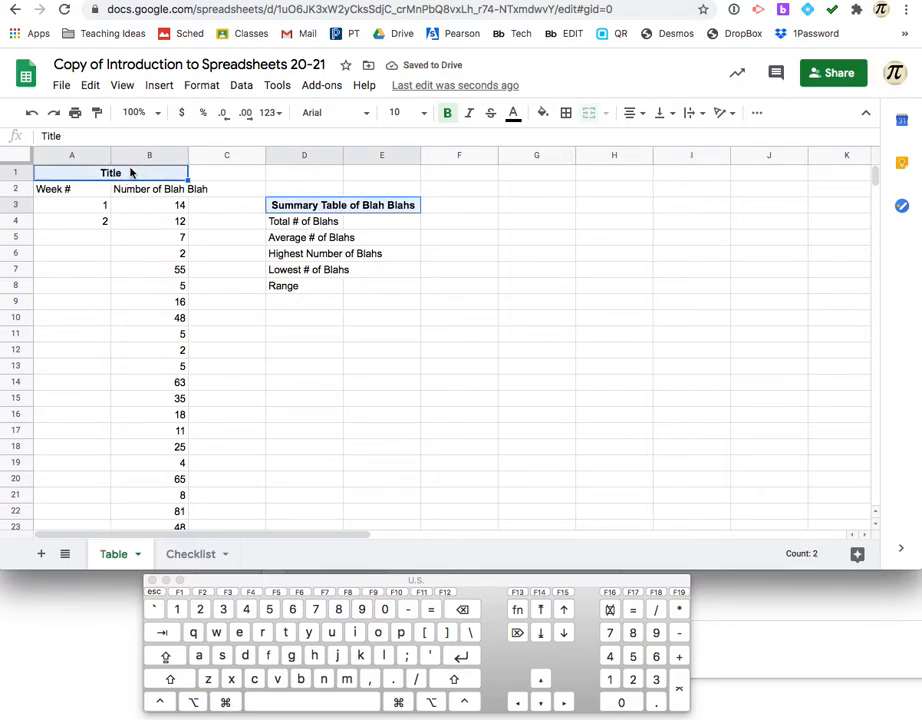
click(674, 116)
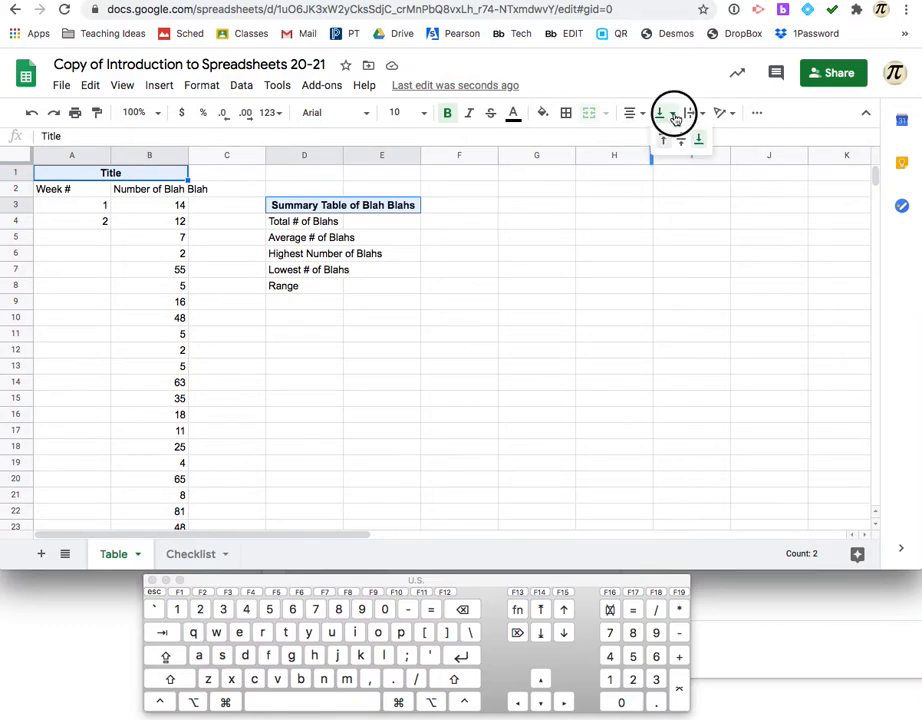
click(684, 140)
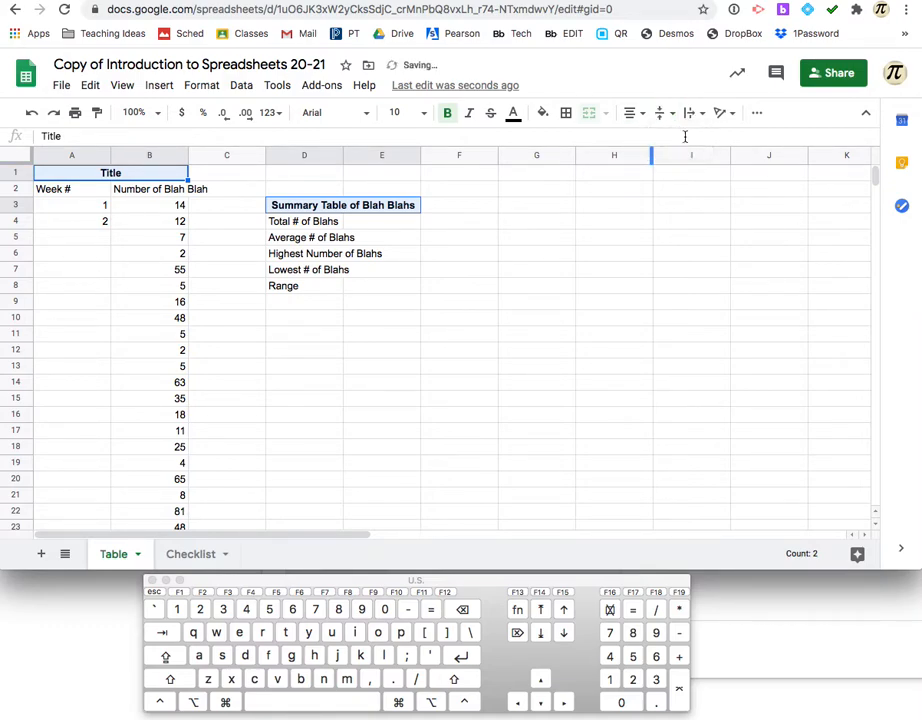
Merge the blank cells H7 to H12 into one tall cell and enter "title" in it.
click(586, 271)
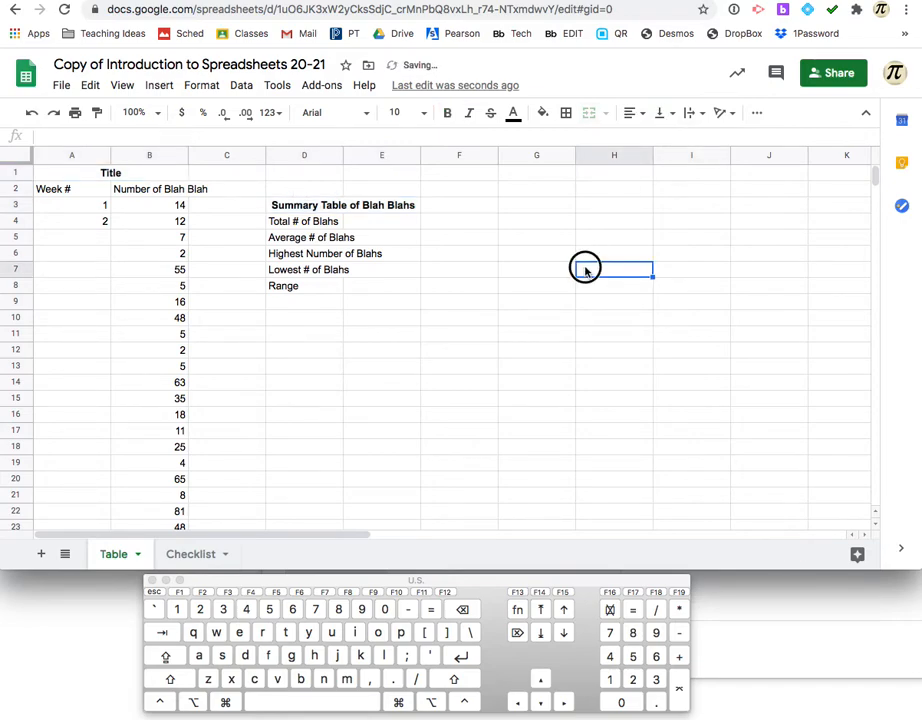
drag(586, 271, 609, 354)
click(589, 112)
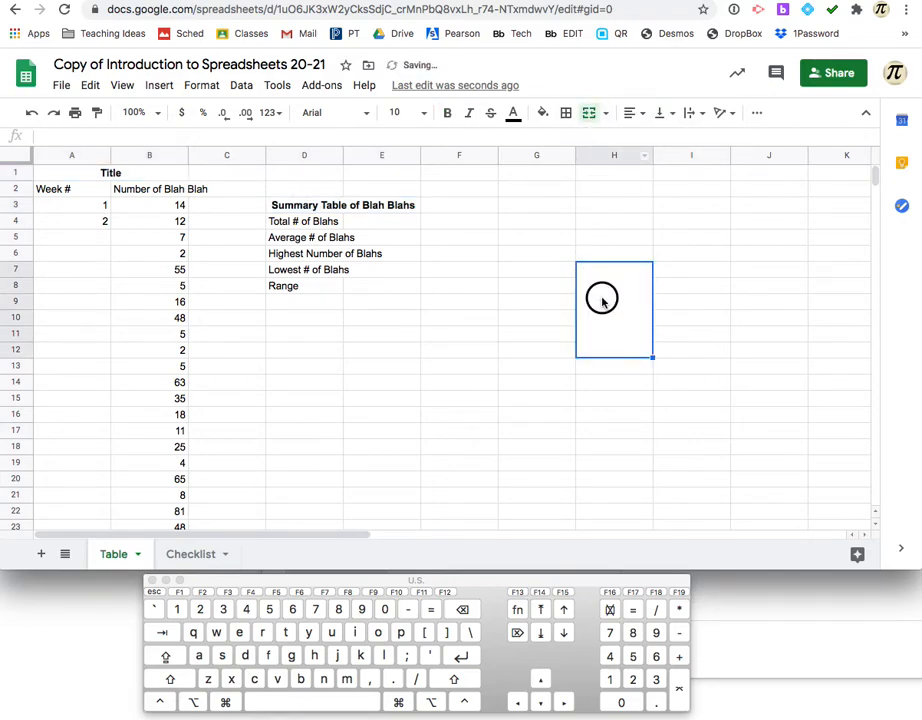
text(title)
key(Return)
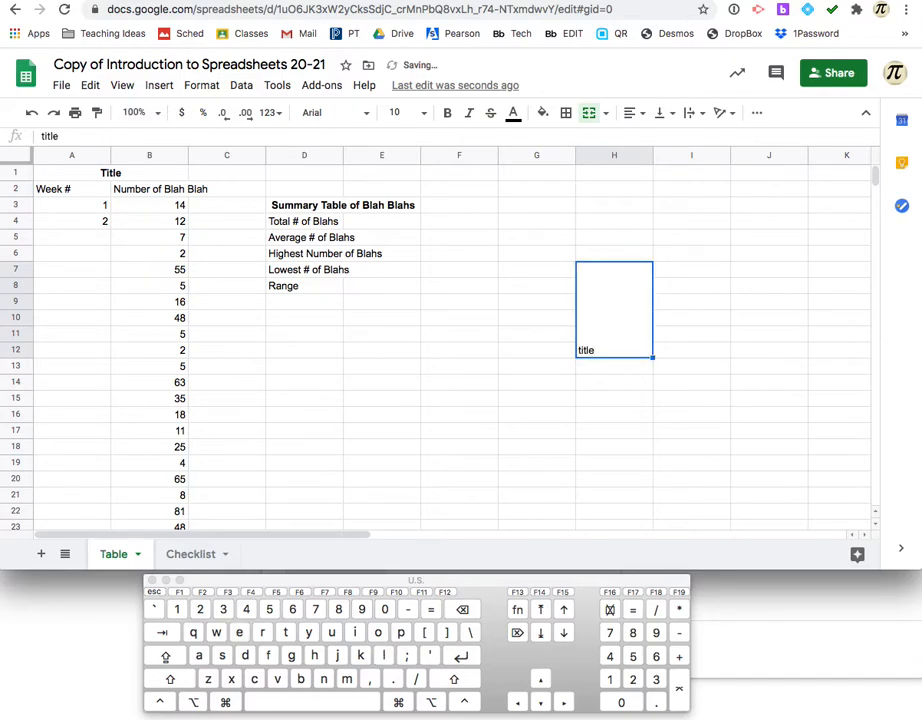
click(632, 412)
Center the word in the merged H7 to H12 cell horizontally.
click(605, 352)
click(634, 115)
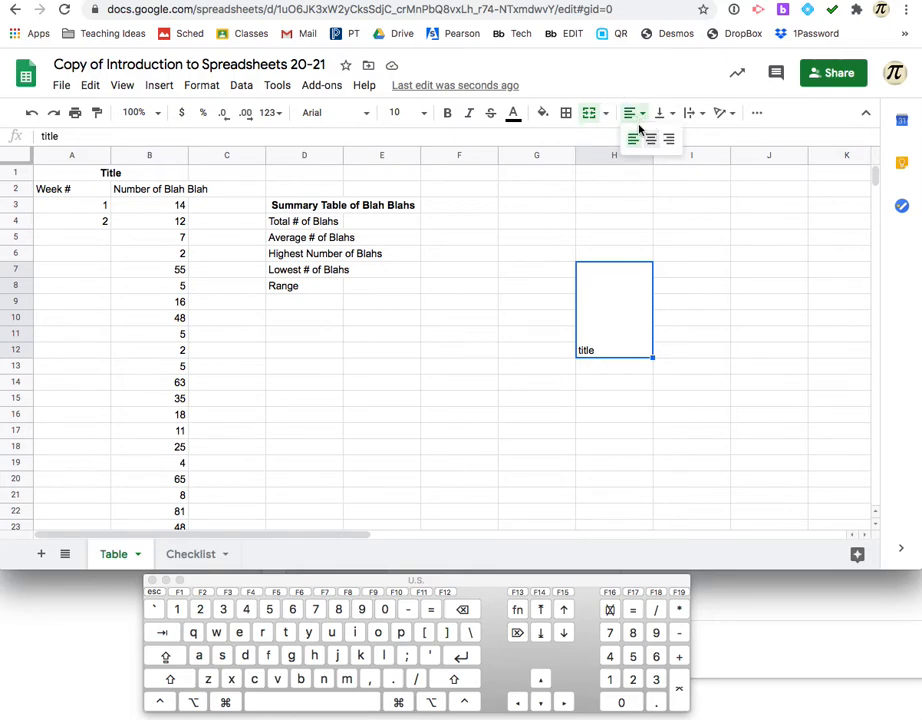
click(651, 139)
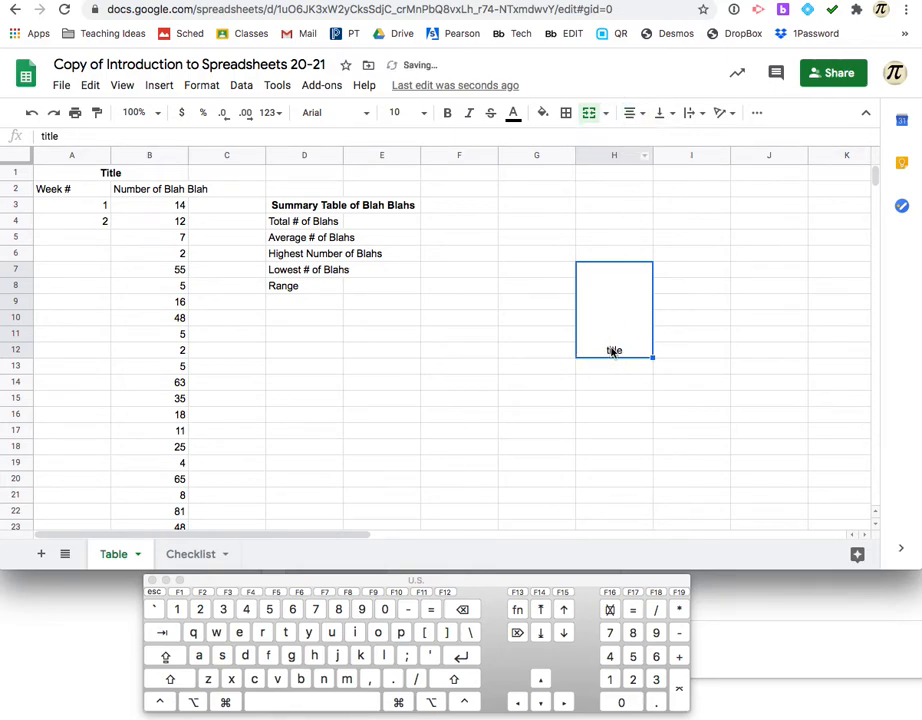
Set the vertical alignment of the merged H7 to H12 cell to middle.
click(662, 114)
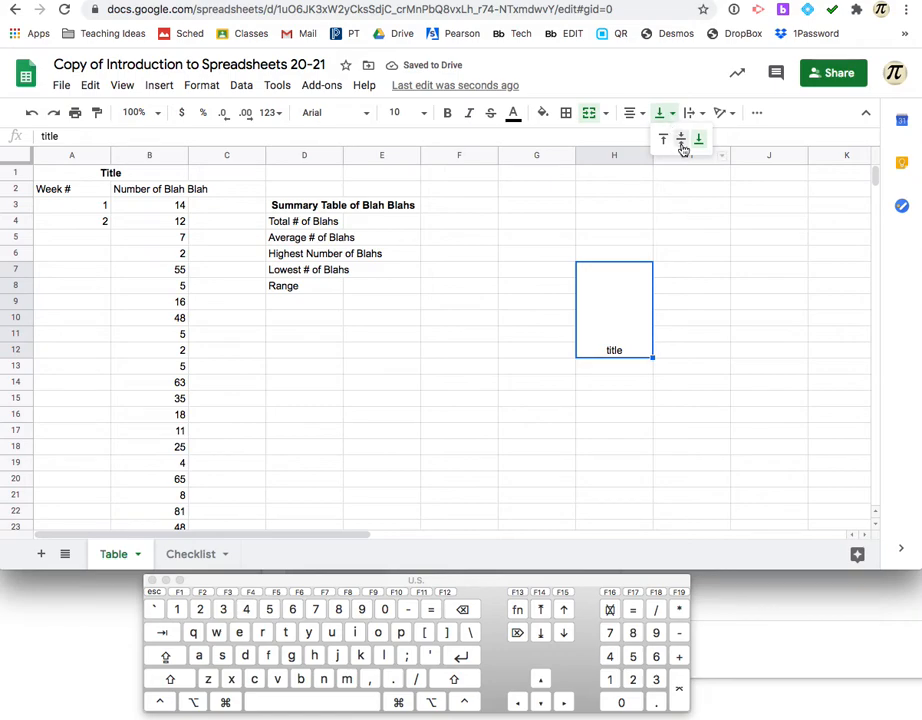
click(681, 140)
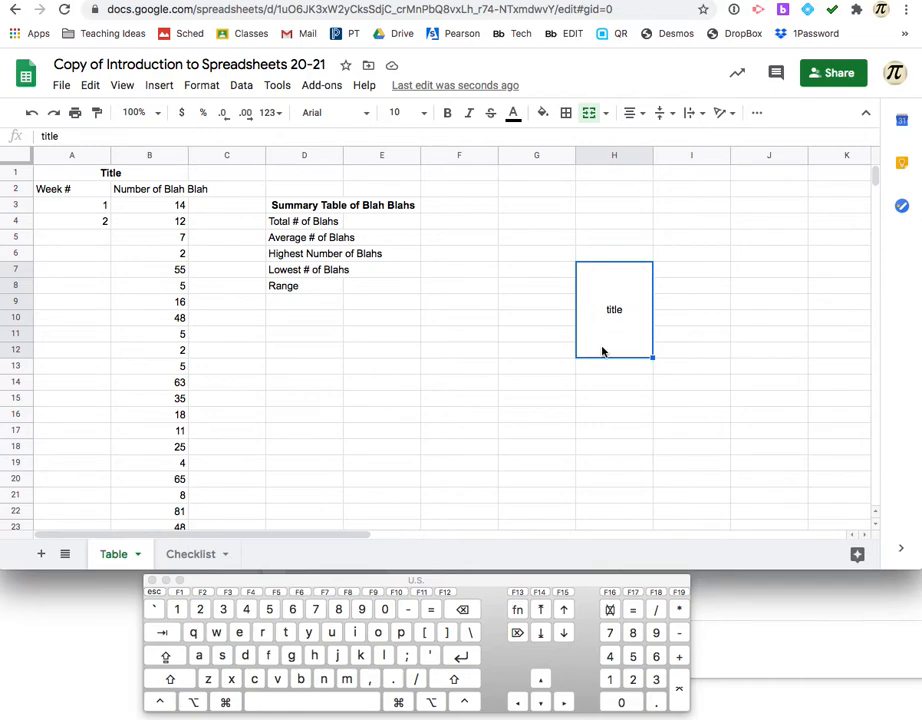
Undo the practice alignment, text entry and merge in cells H7 to H12.
key(super+z)
key(super+z)
key(super+z)
click(465, 370)
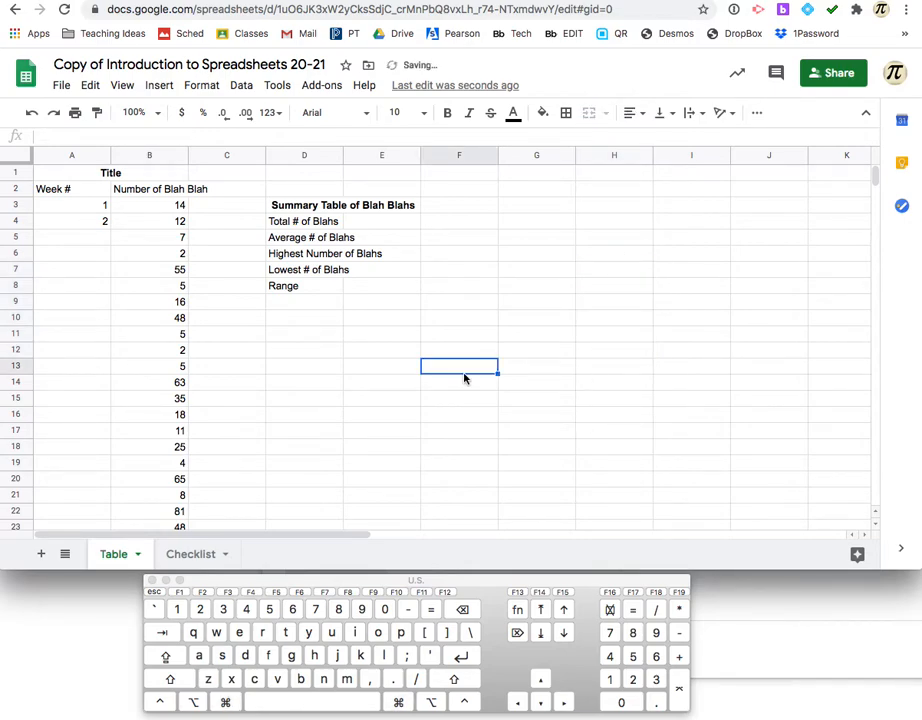
On the Checklist sheet, mark the "Center and bold titles" task as completed.
click(108, 175)
click(284, 202)
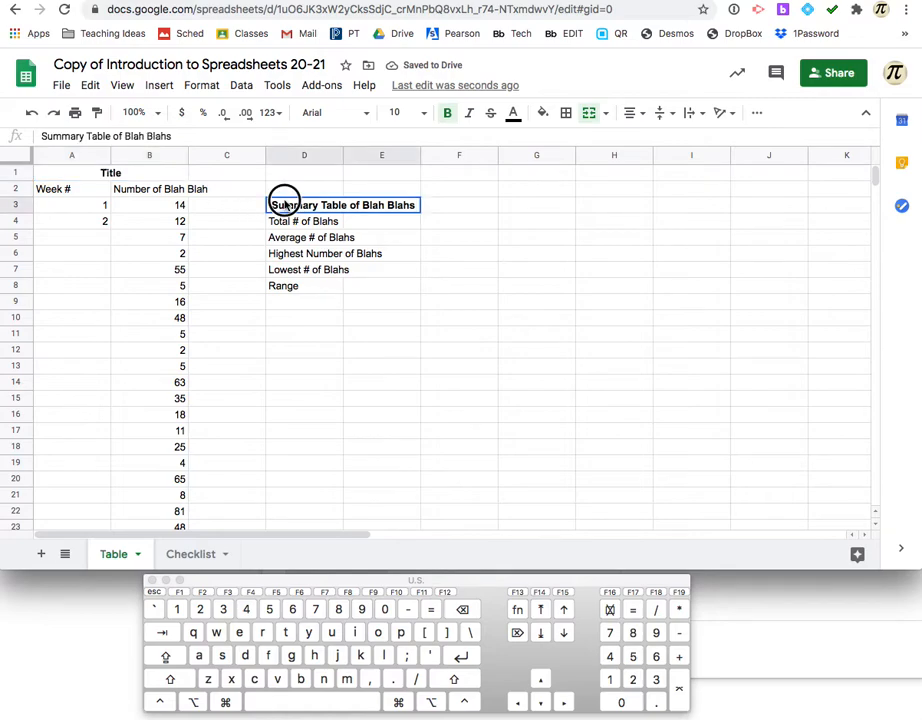
click(200, 553)
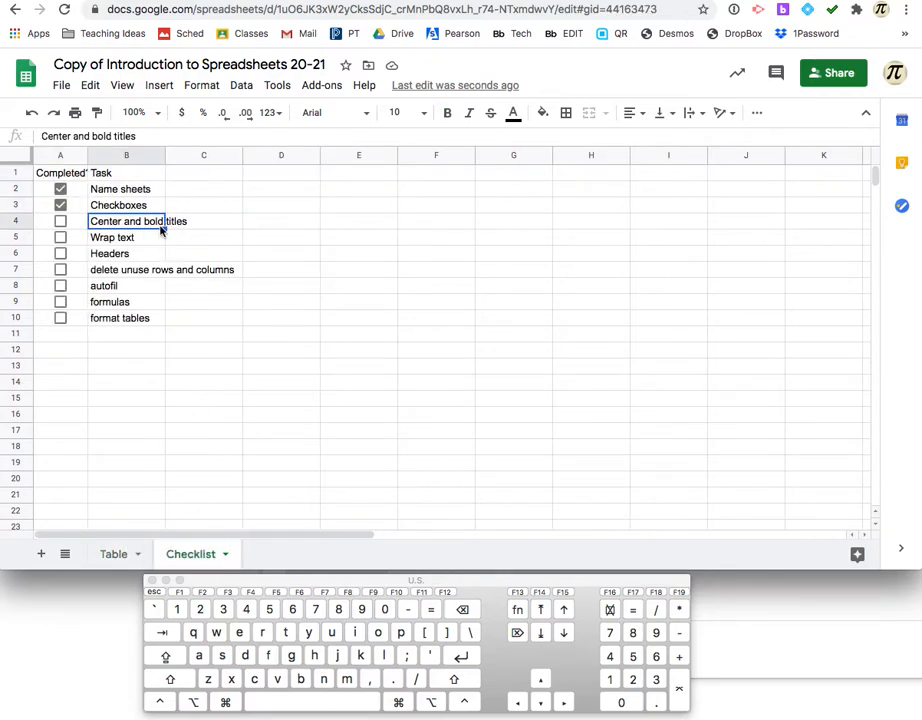
click(61, 221)
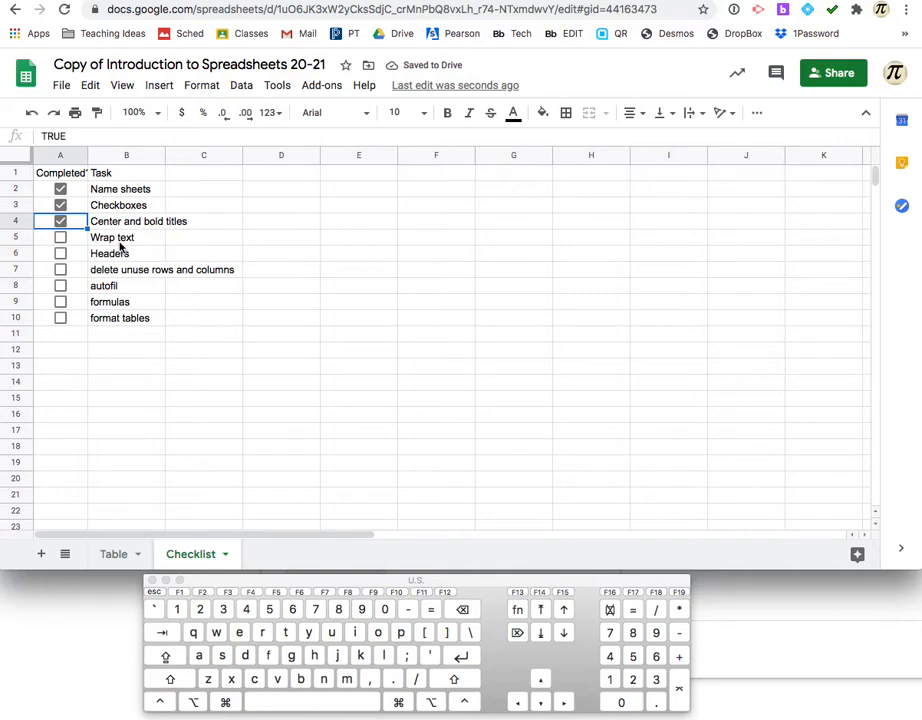
Inspect the contents of the two long task cells, "Center and bold titles" and "delete unuse rows and columns".
click(132, 221)
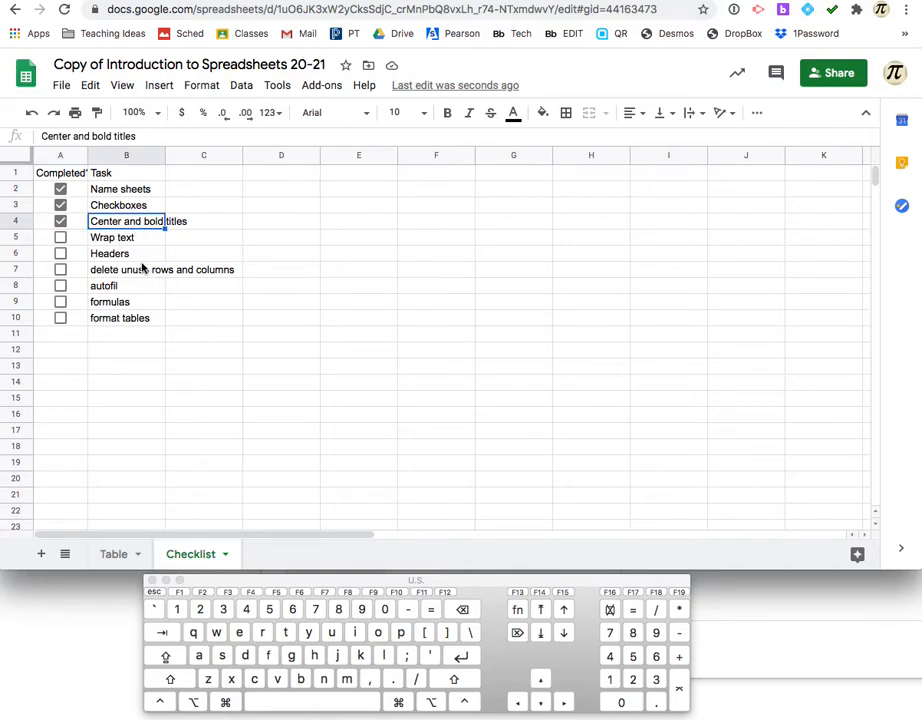
click(143, 270)
click(142, 222)
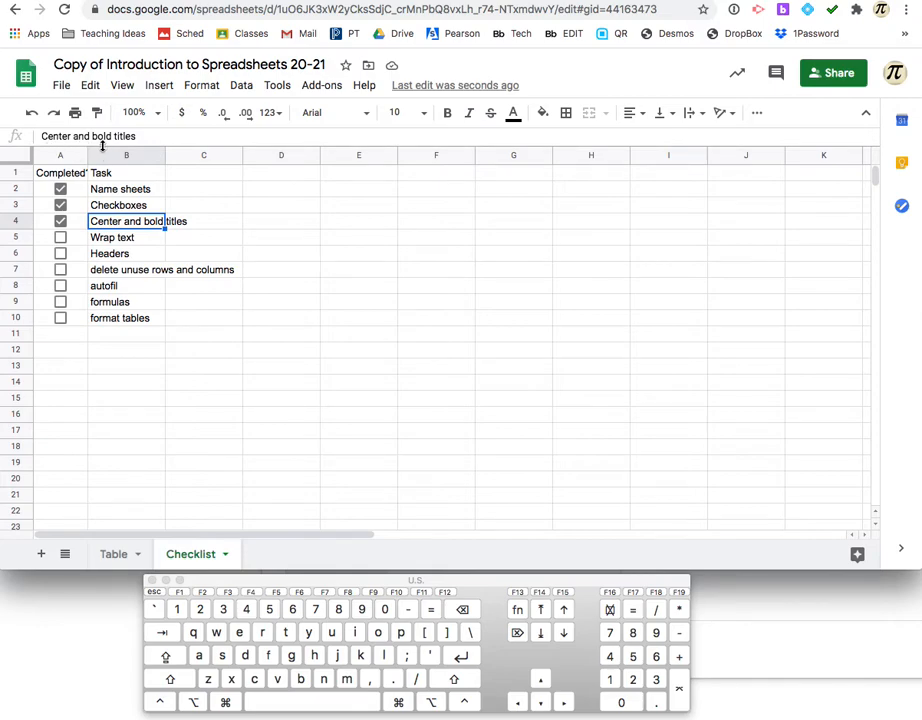
click(129, 278)
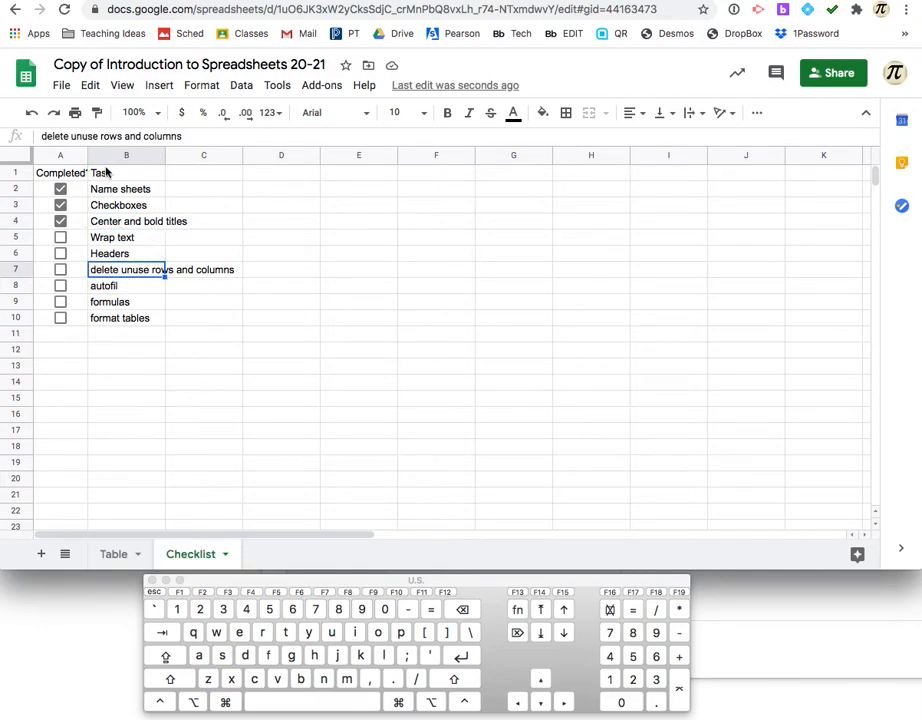
click(130, 222)
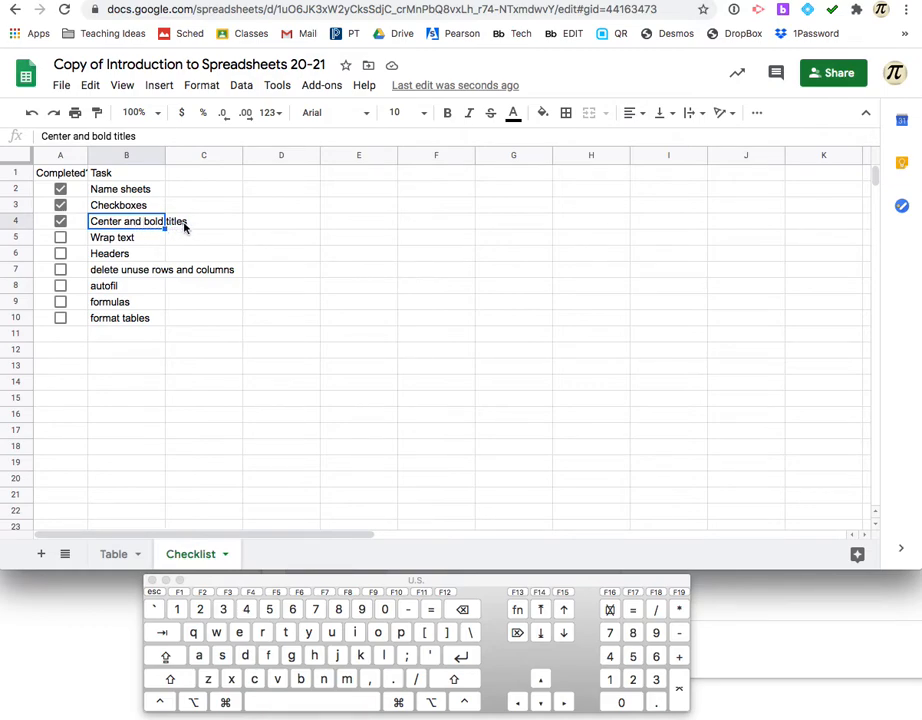
Enter the test text "kdjf;lasdjkf" in C4 beside the long task name, and clear that cell again.
click(216, 226)
text(kdjf;lasdjkf)
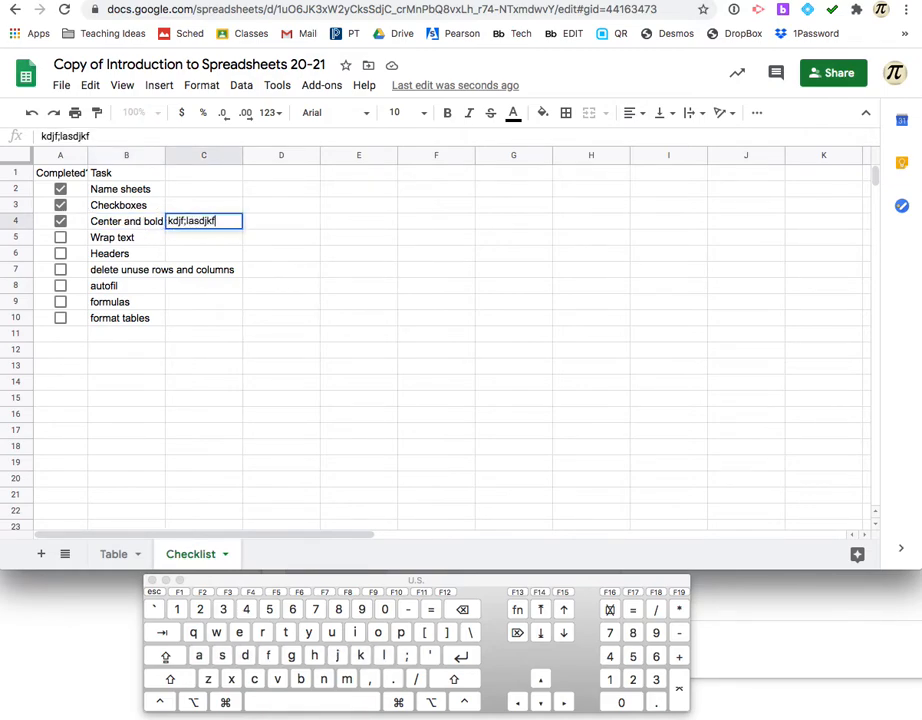
click(250, 292)
click(155, 223)
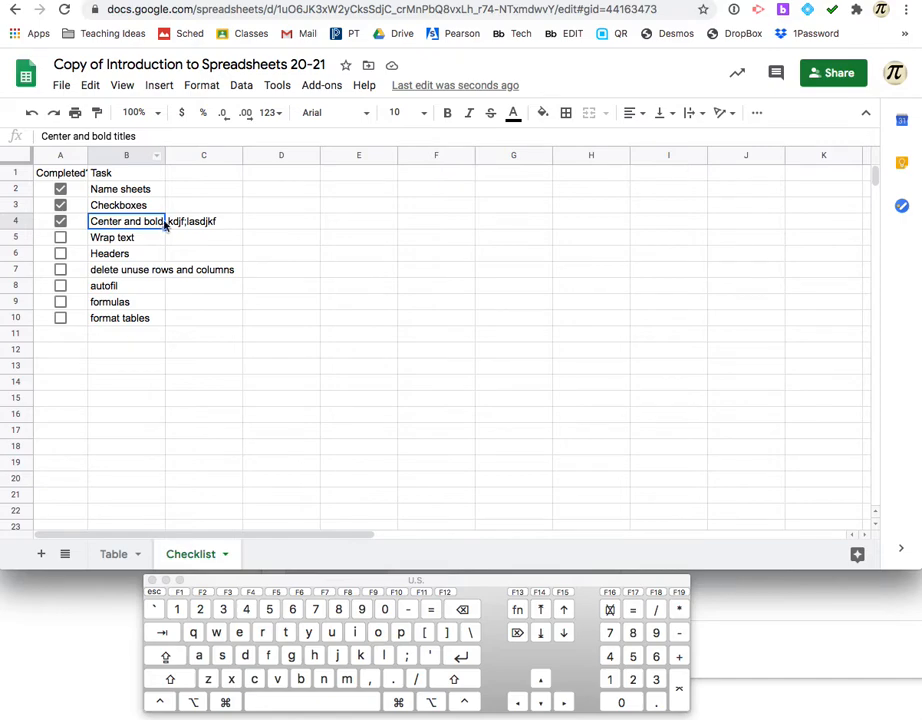
click(138, 270)
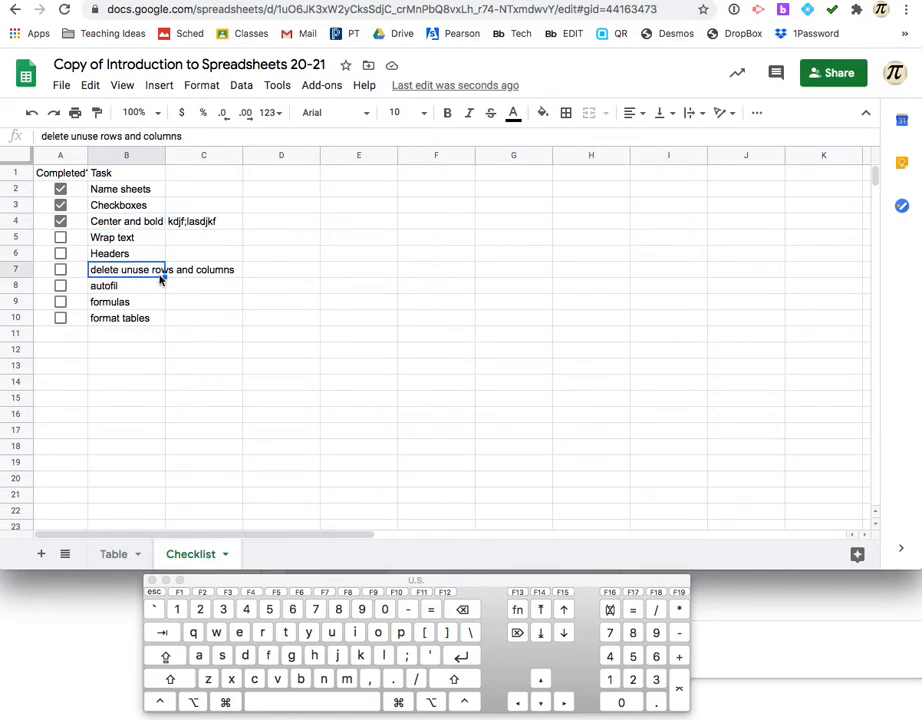
click(190, 272)
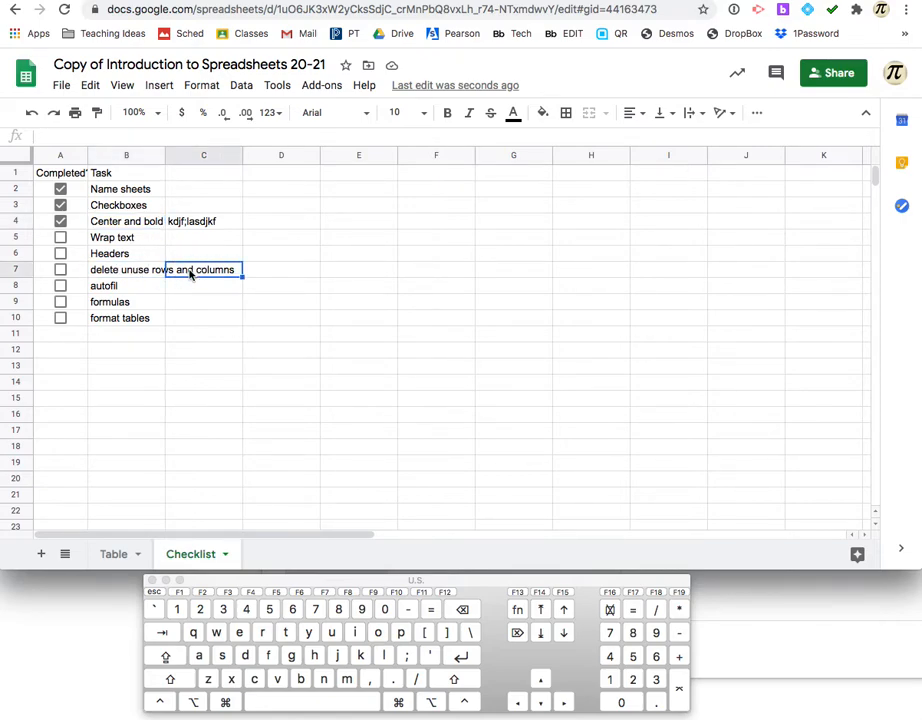
click(190, 226)
text(titles)
click(190, 284)
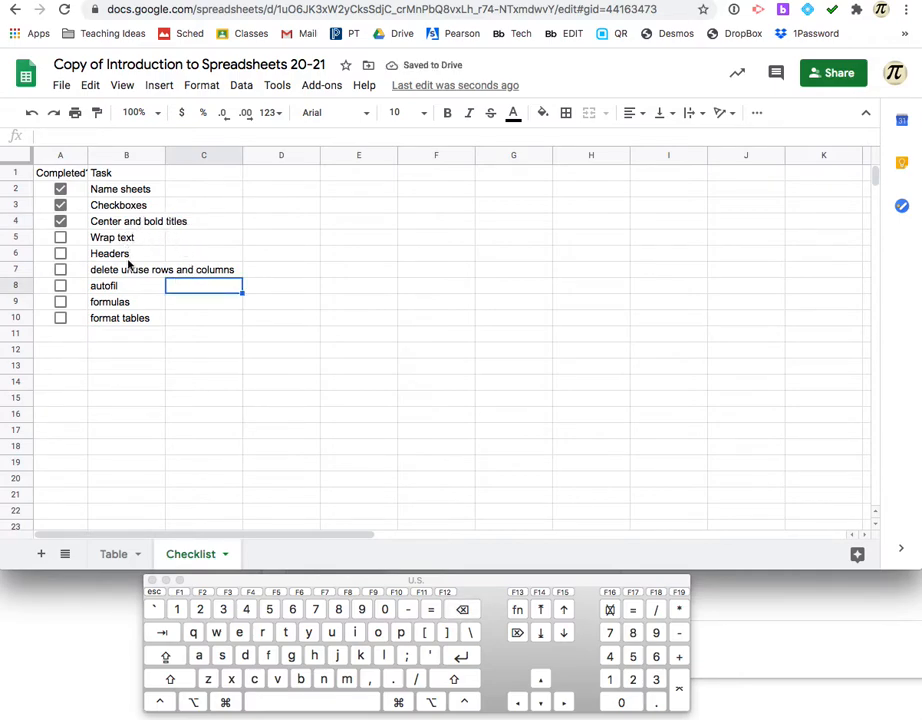
Wrap the text in the "Center and bold titles" and "delete unuse rows and columns" cells.
click(146, 222)
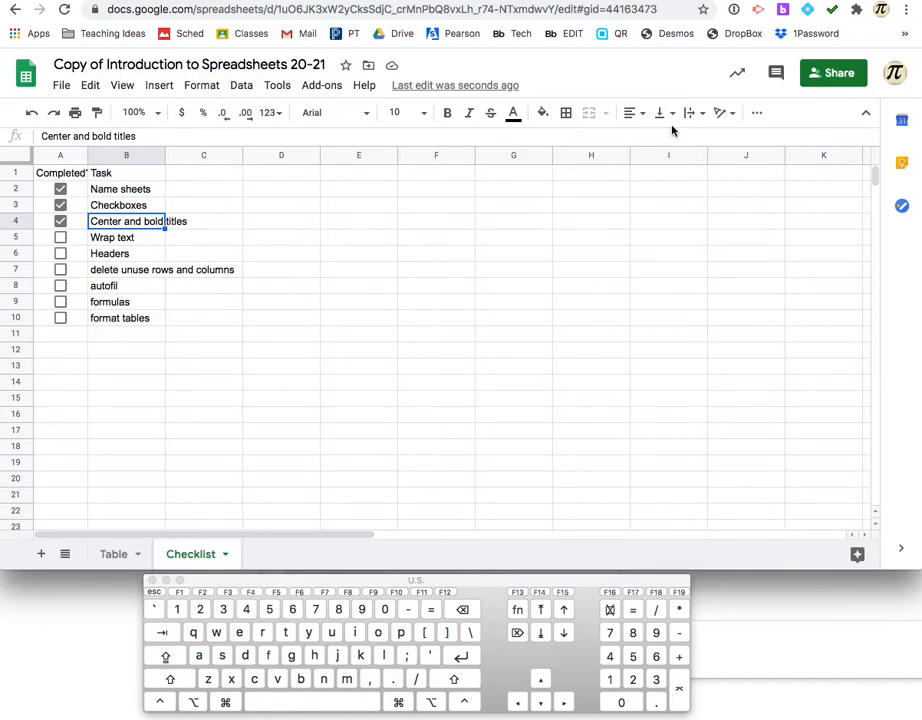
click(696, 121)
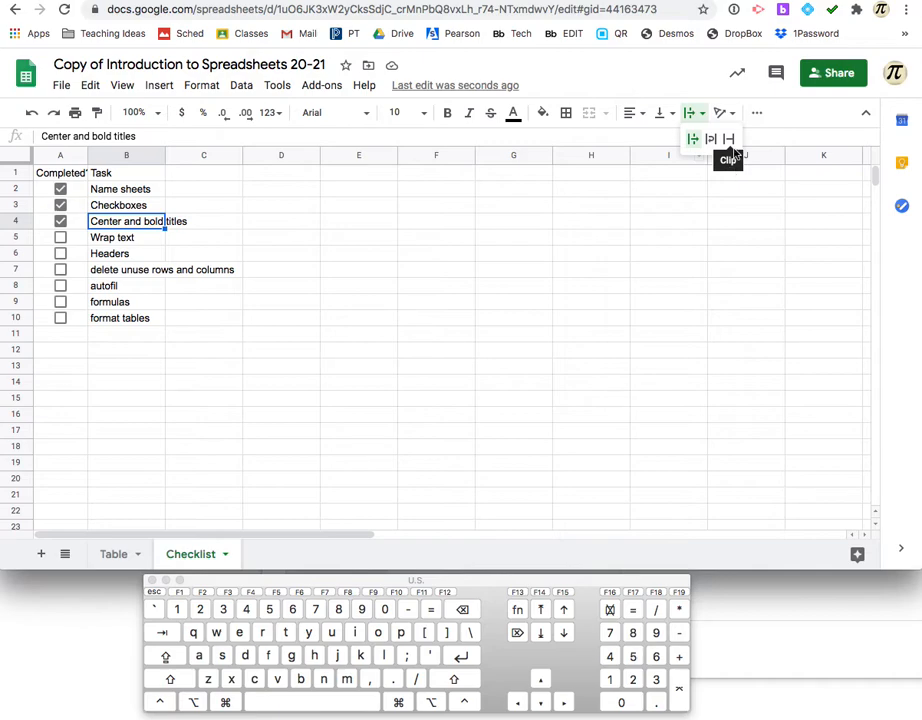
click(711, 139)
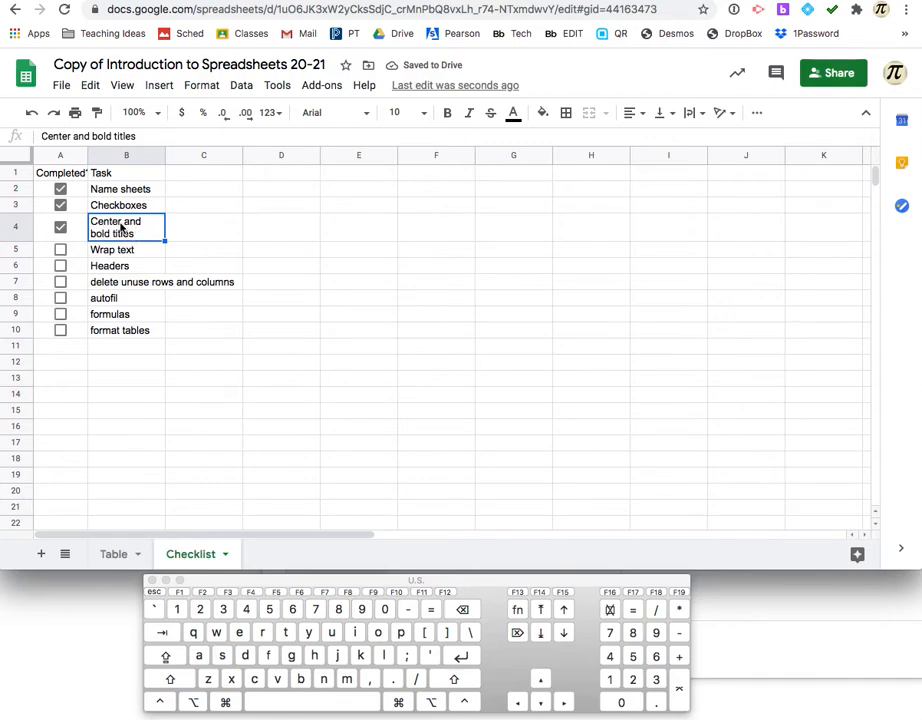
click(131, 283)
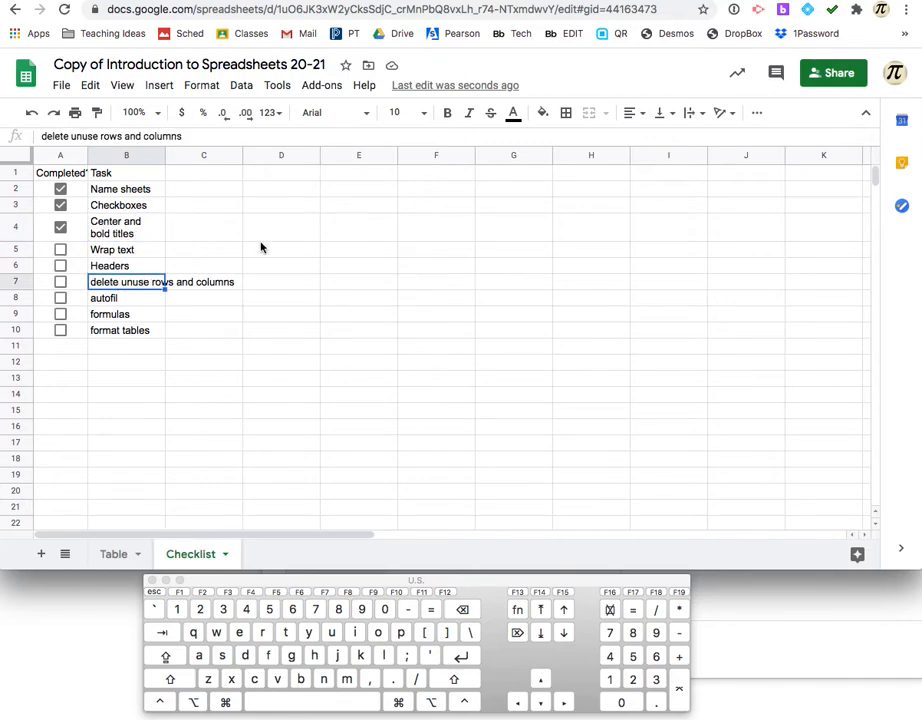
click(689, 116)
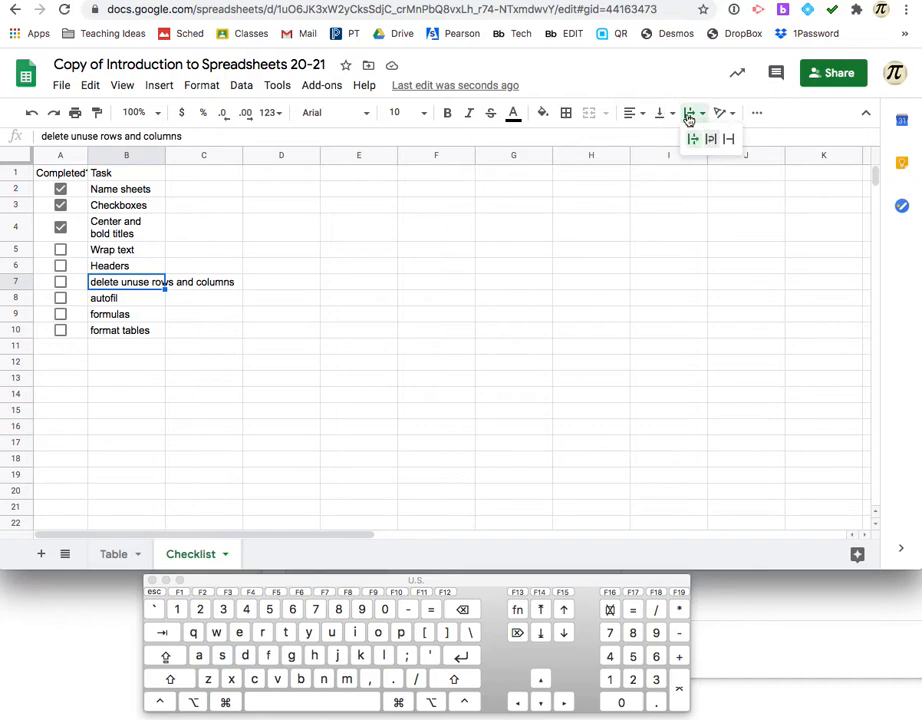
click(710, 138)
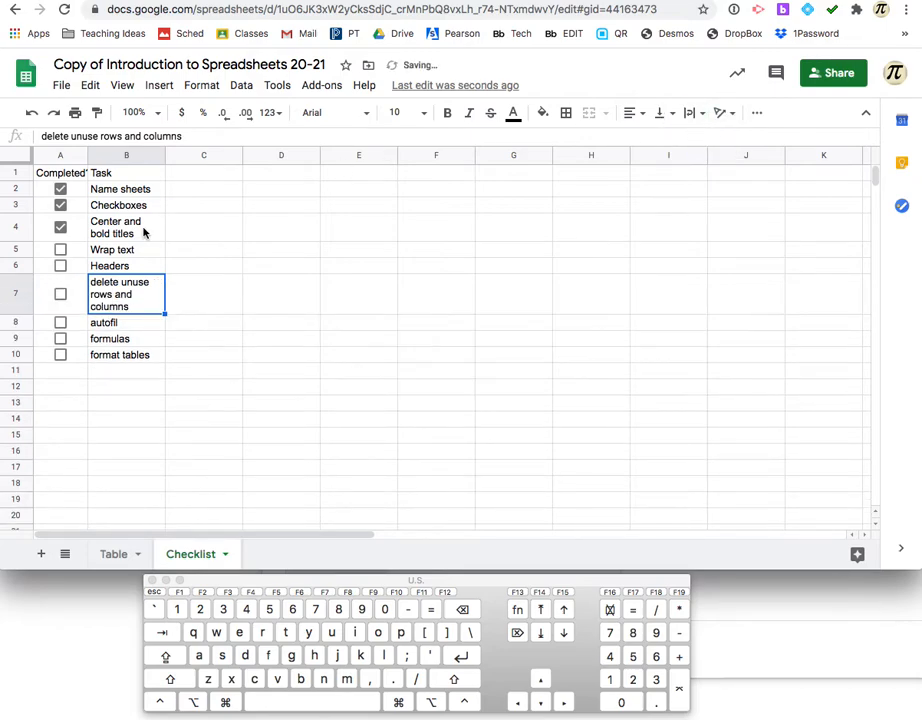
Apply text wrapping to the whole Task column, column B.
click(120, 156)
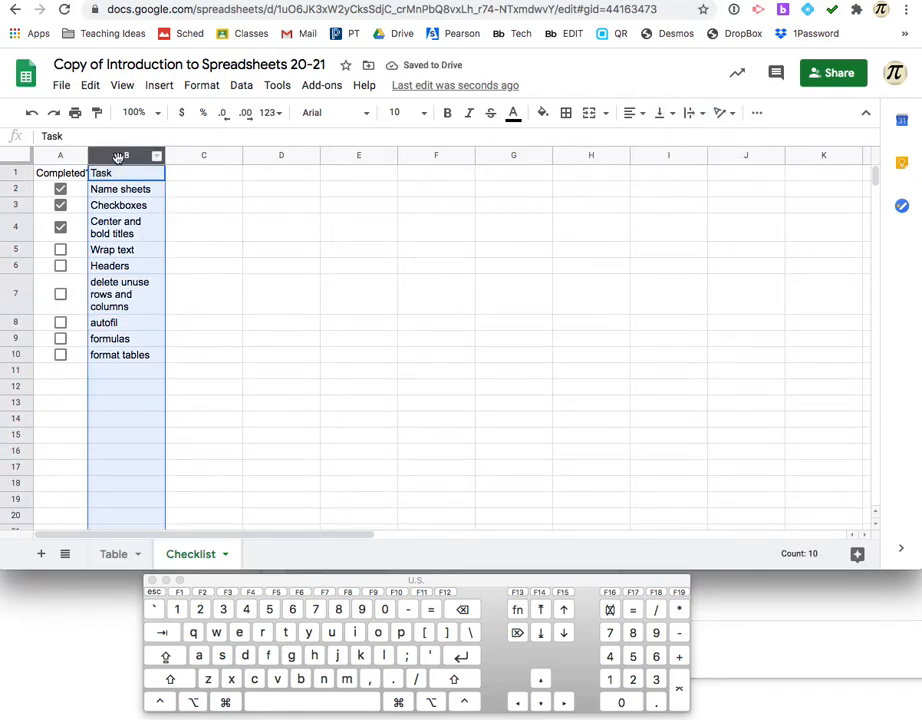
click(179, 286)
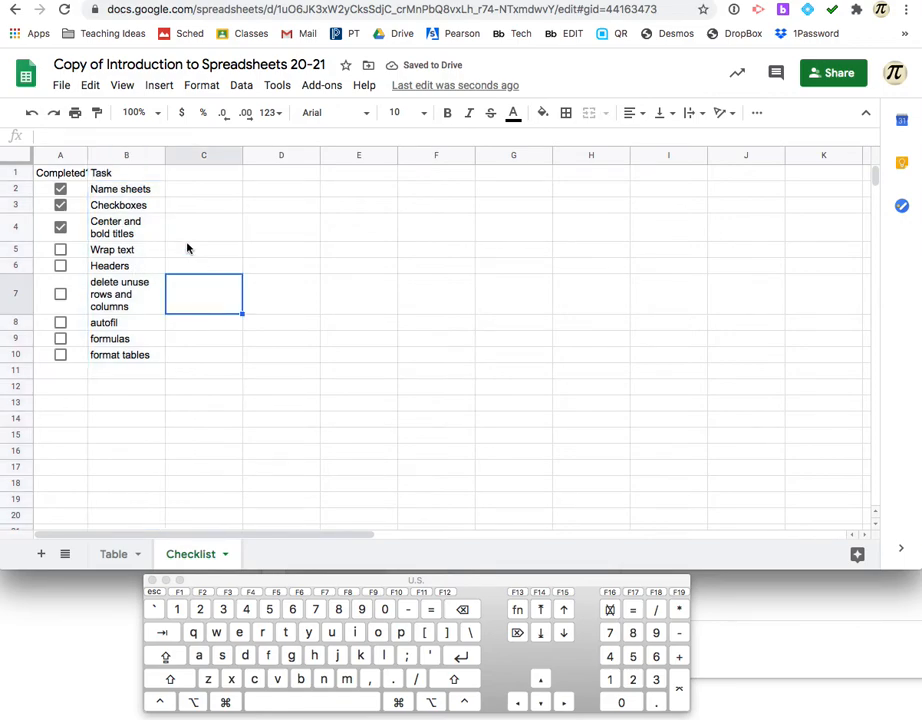
click(115, 150)
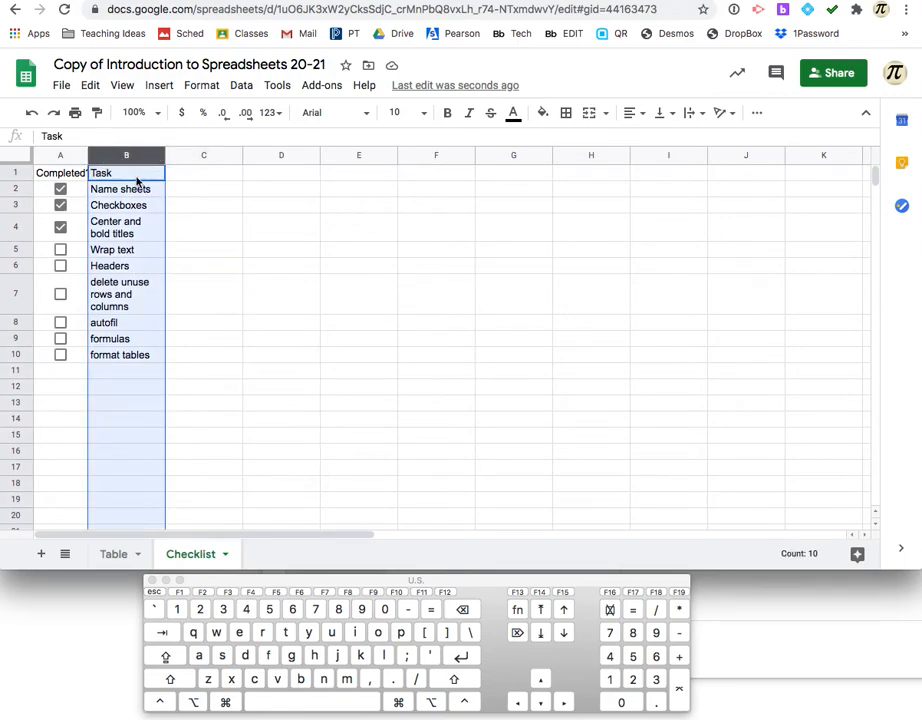
click(690, 113)
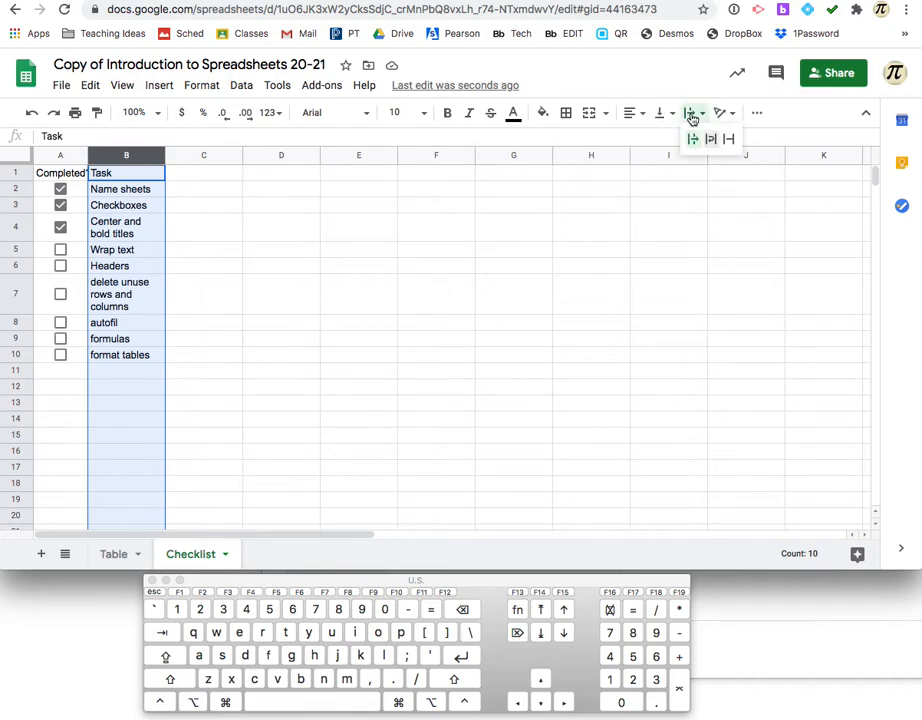
click(711, 140)
click(340, 305)
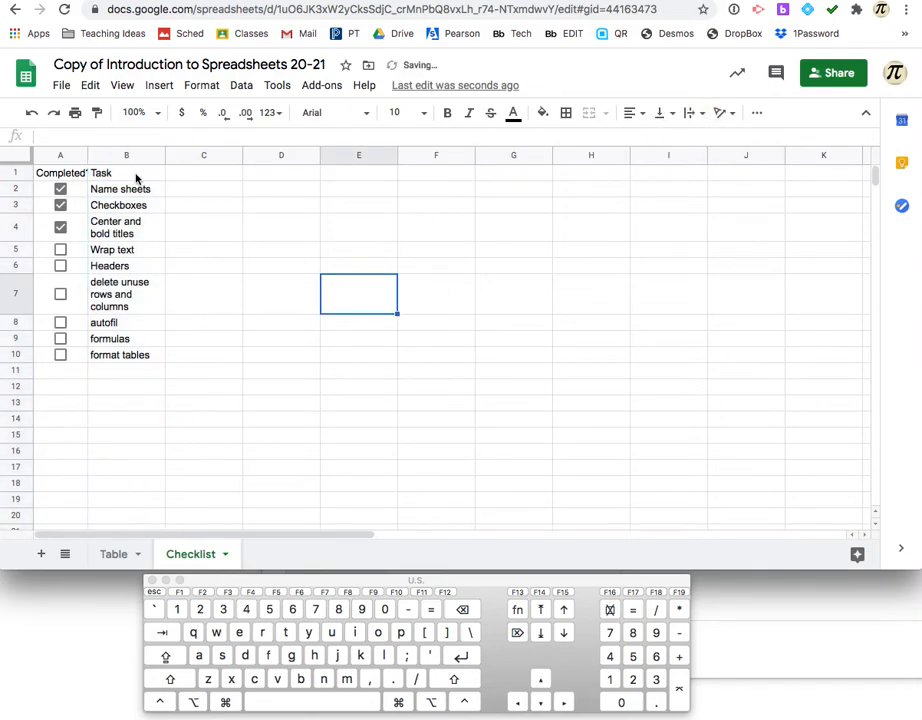
Select the two long task cells B7 and B4 together as a multi-cell selection, and deselect them.
click(128, 290)
super+click(139, 229)
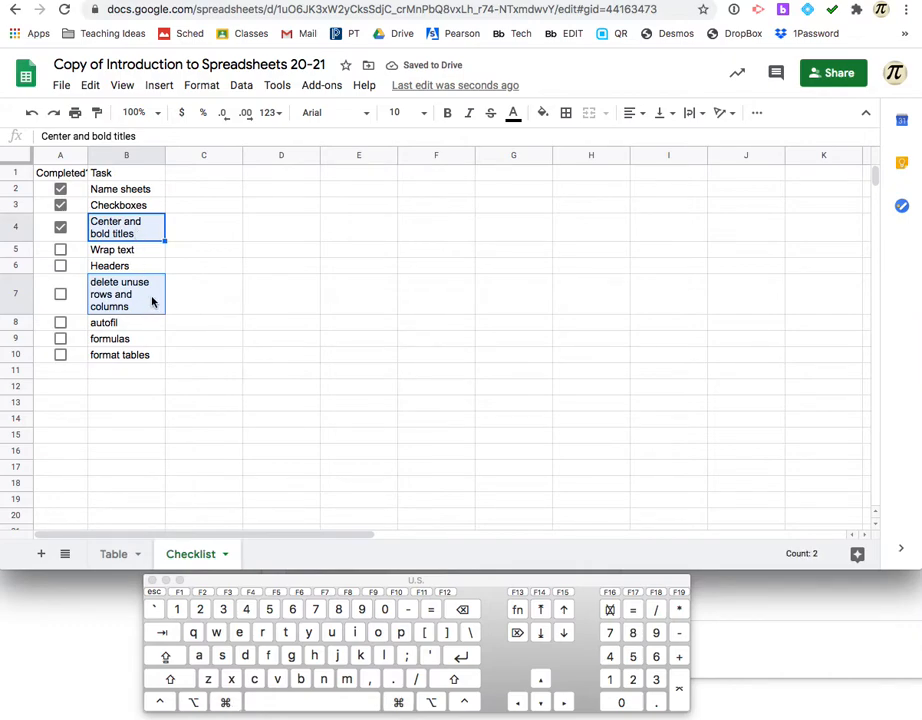
click(223, 396)
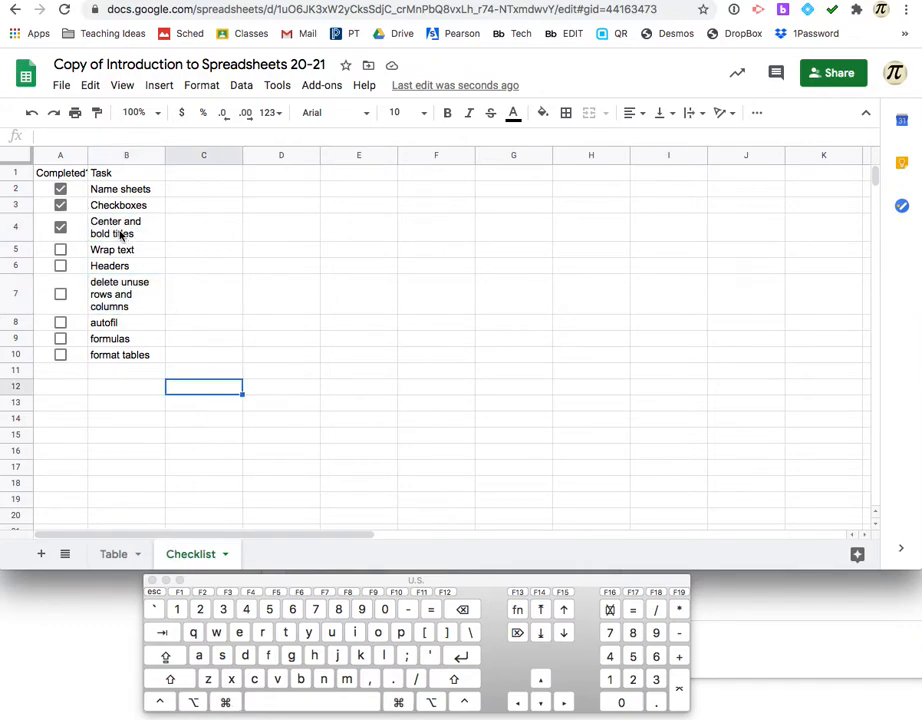
Center the Completed? and Task headings horizontally and vertically, and make them bold.
click(68, 173)
super+click(95, 173)
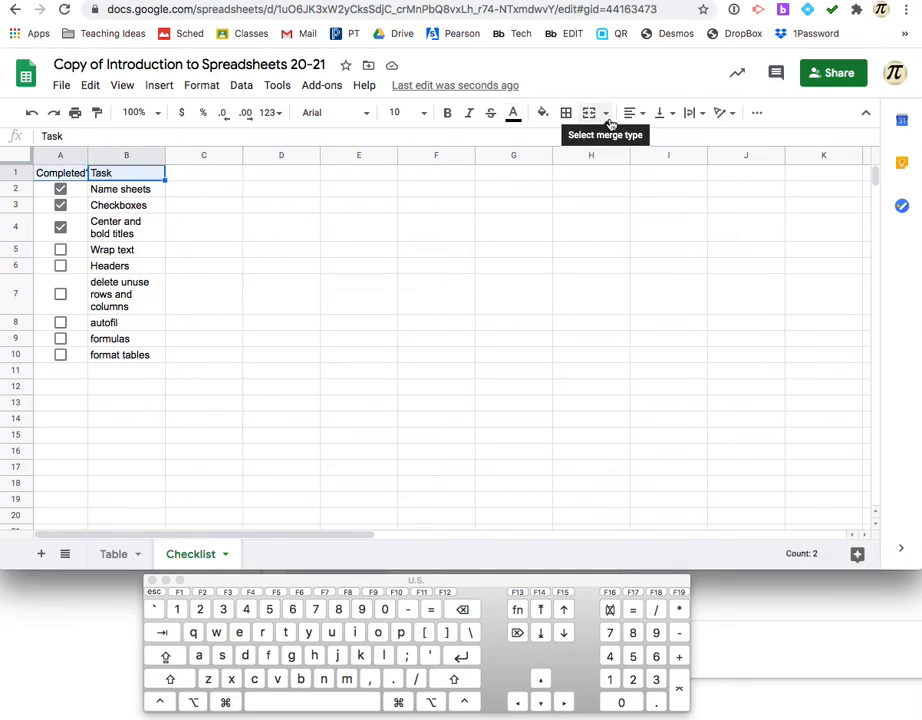
click(626, 120)
click(652, 140)
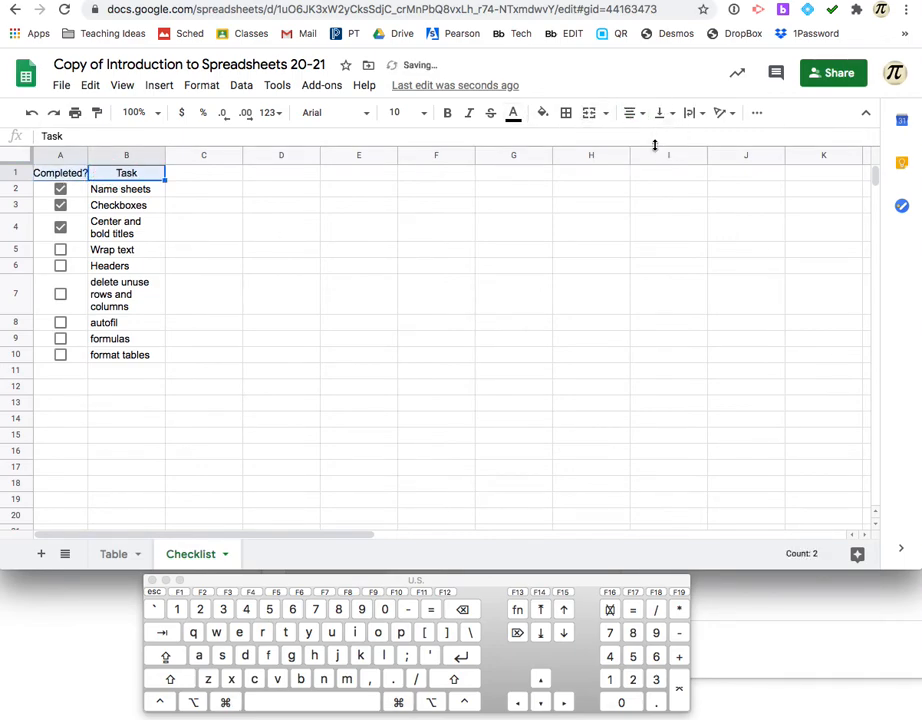
click(662, 116)
click(681, 142)
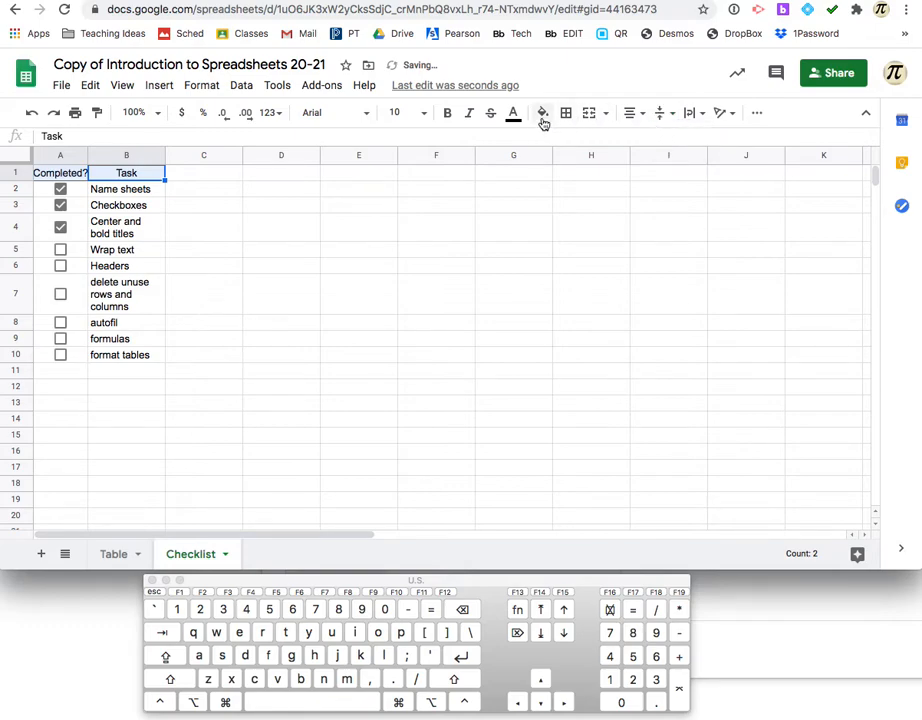
click(445, 115)
click(381, 249)
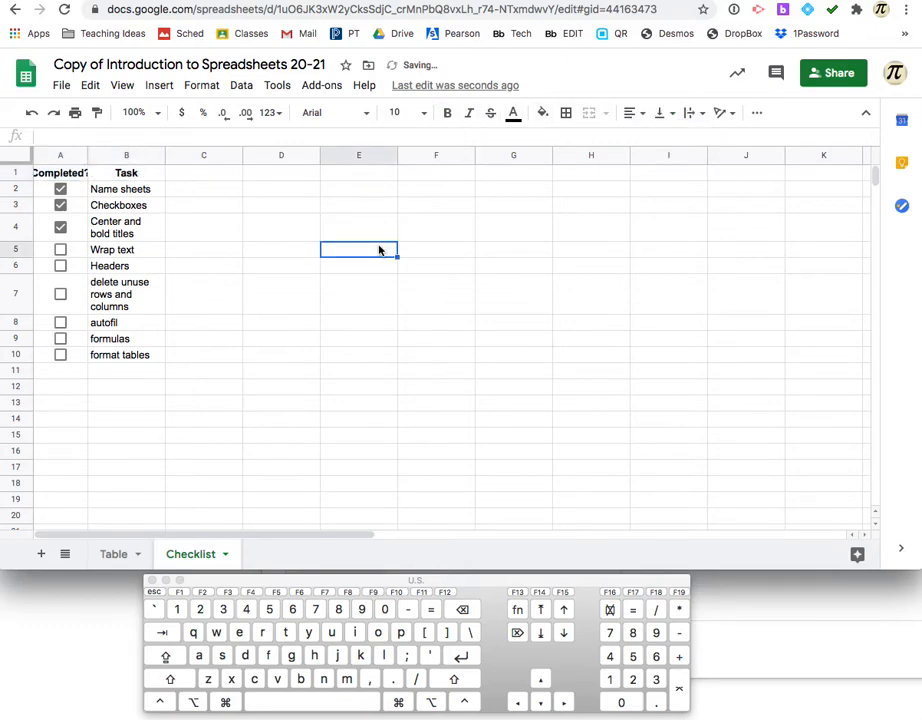
Wrap the text of the Completed? heading in cell A1.
click(60, 177)
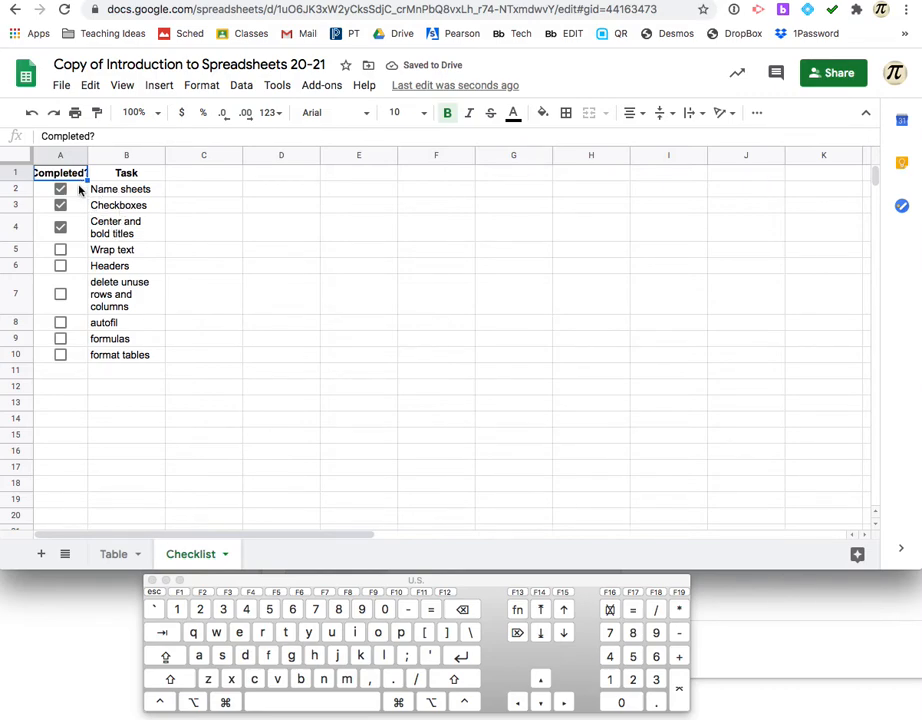
click(694, 113)
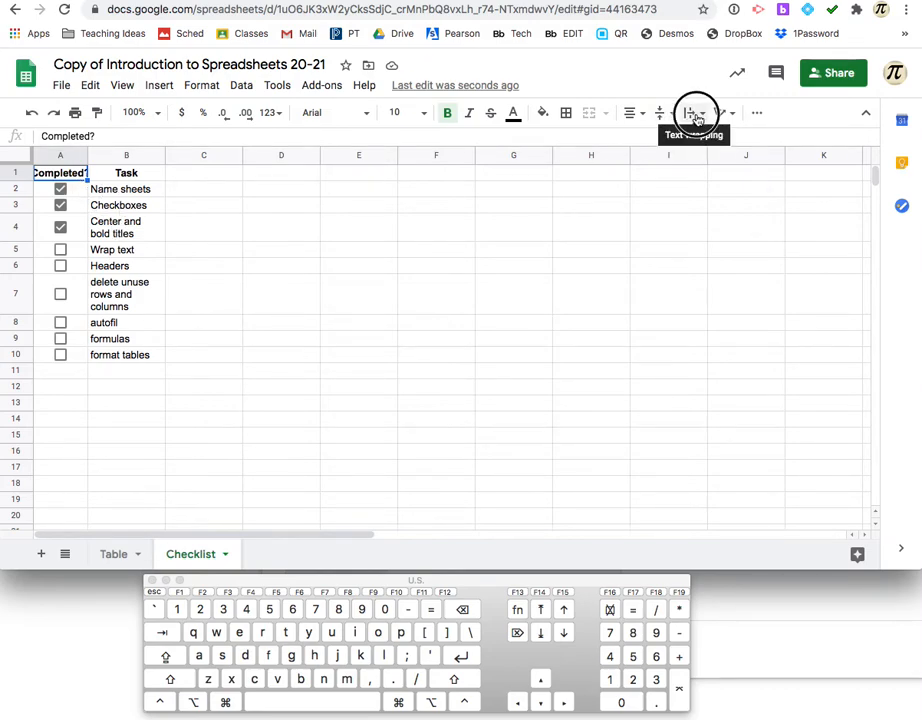
click(710, 140)
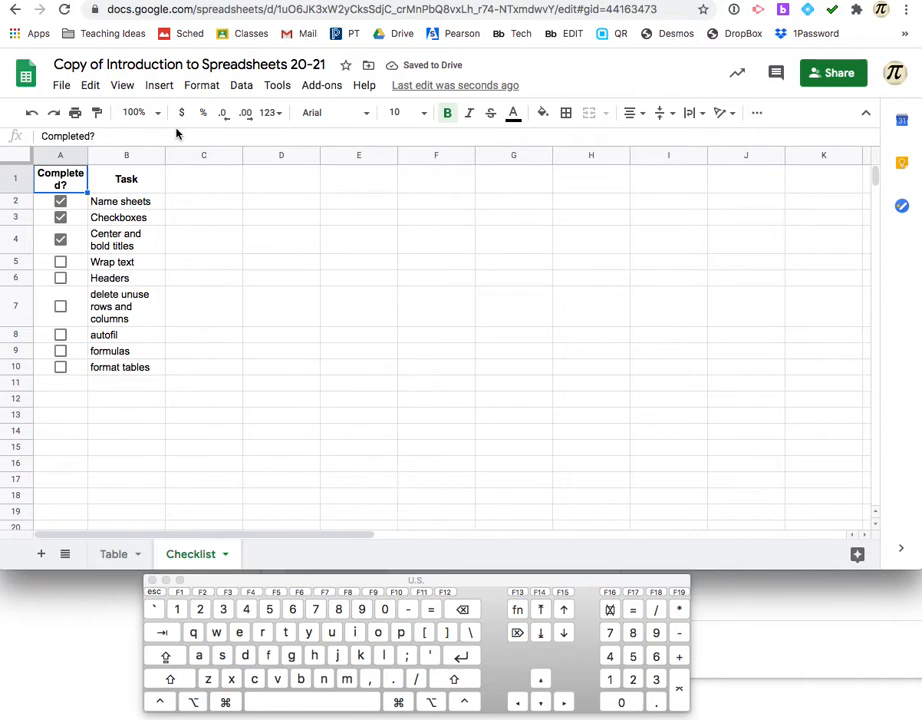
Widen column A until the Completed? heading fits on one line, and make the empty column C more than twice as wide.
click(64, 154)
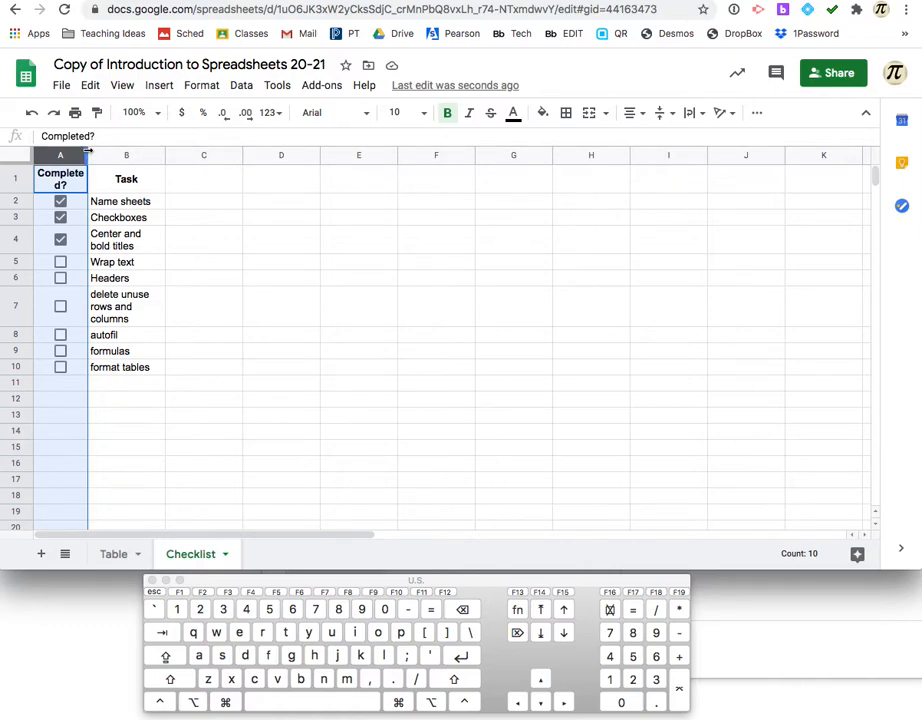
drag(88, 150, 100, 151)
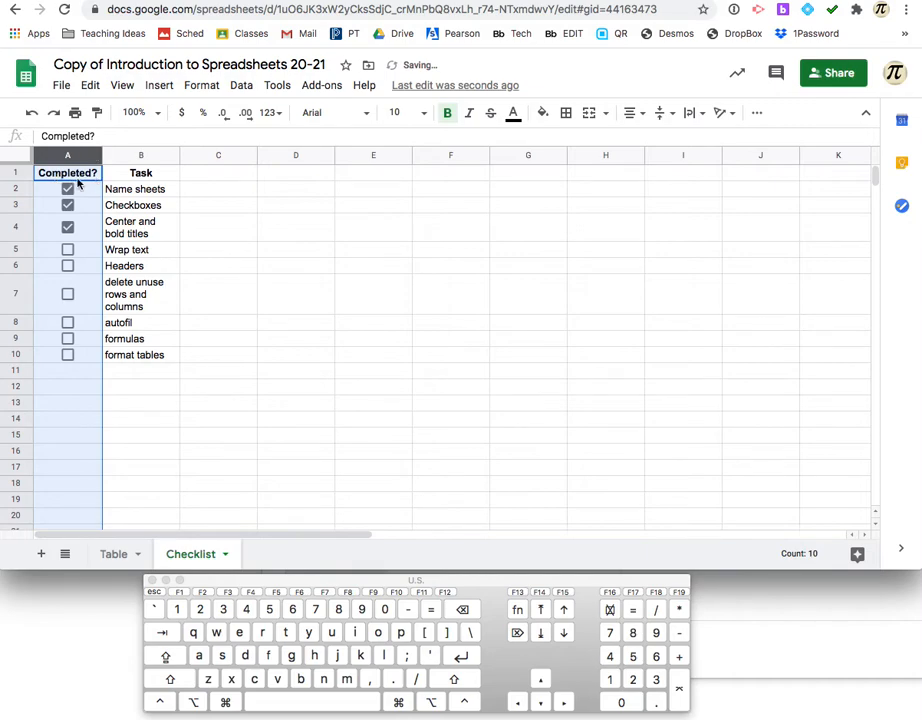
click(228, 155)
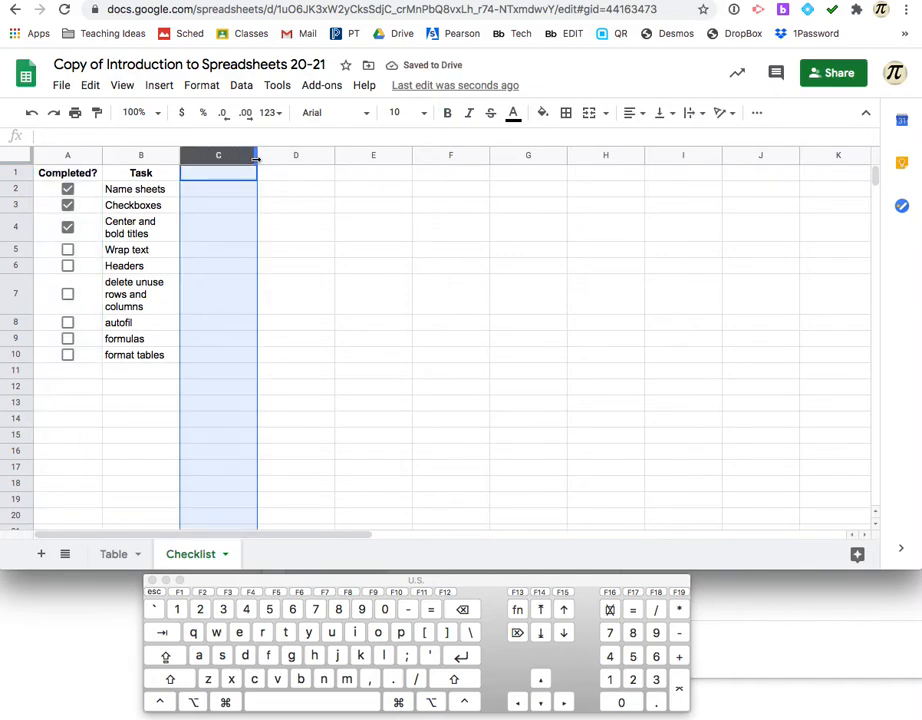
drag(256, 158, 364, 160)
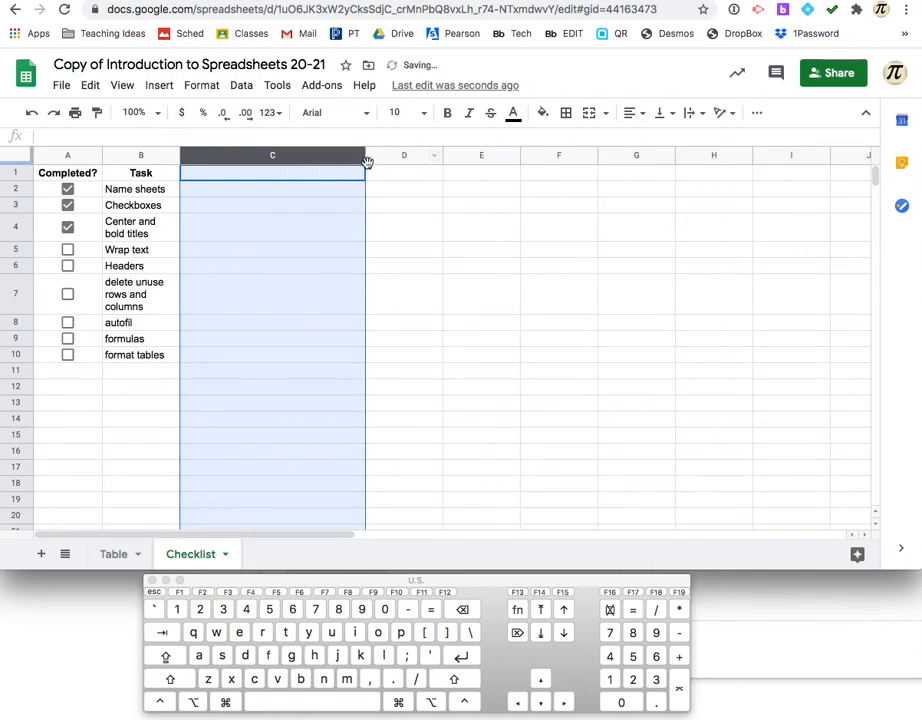
Narrow column C to a thin strip, and undo the narrowing.
drag(364, 157, 204, 157)
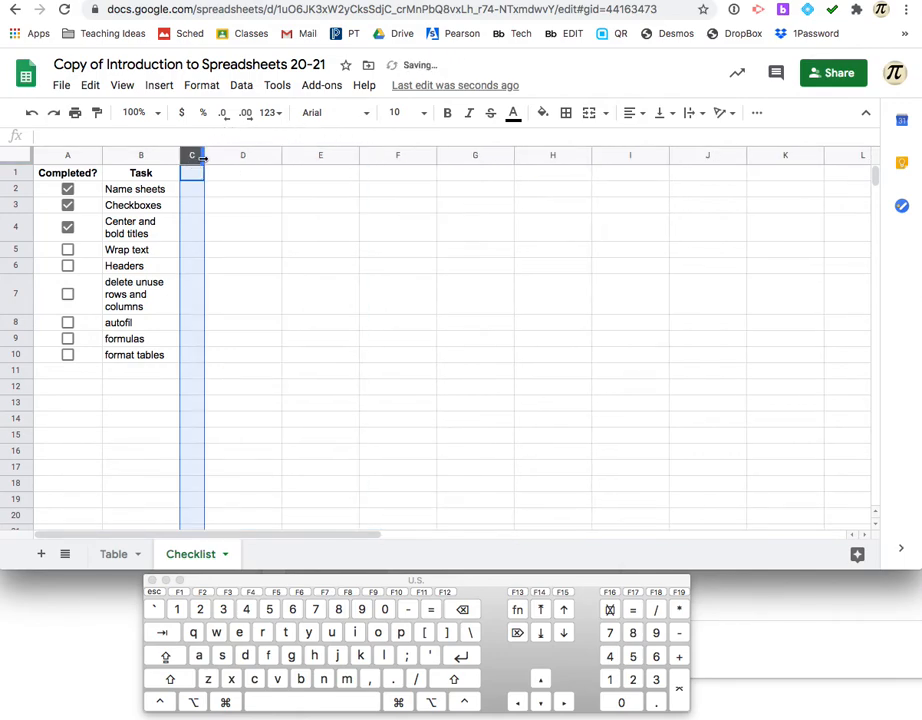
click(224, 270)
key(super+z)
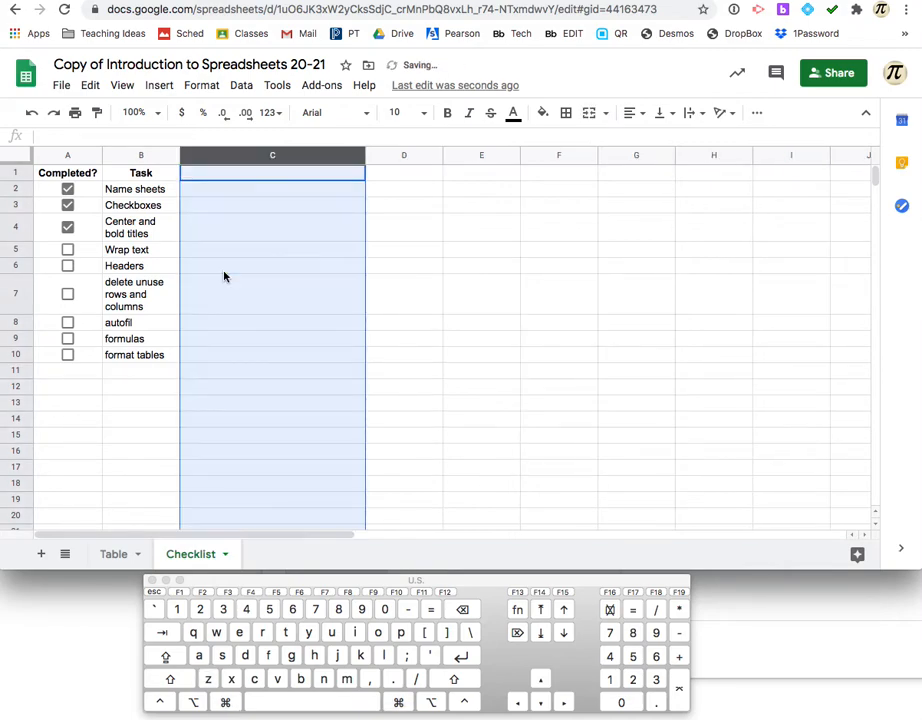
click(480, 340)
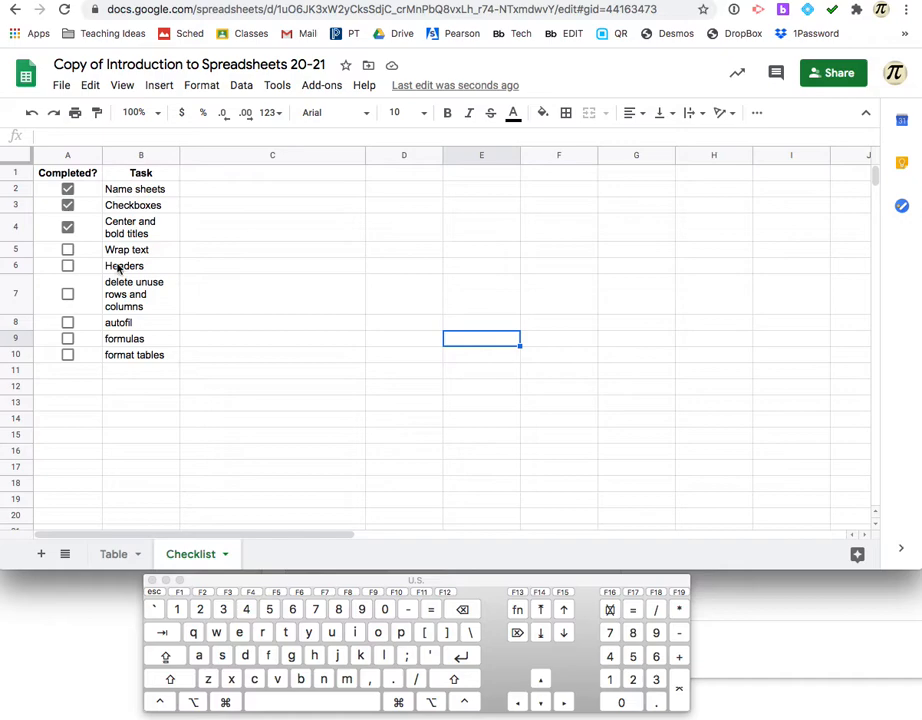
On the Table sheet, wrap the text of the Week # and Number of Blah Blah headings and the summary labels in D4:D8.
click(113, 553)
click(107, 173)
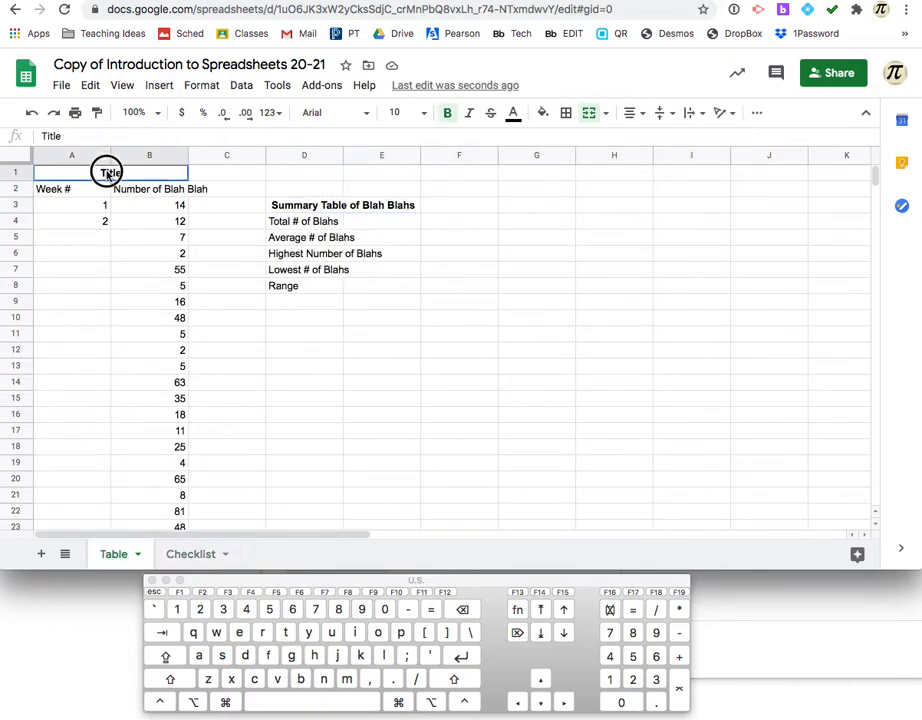
click(70, 193)
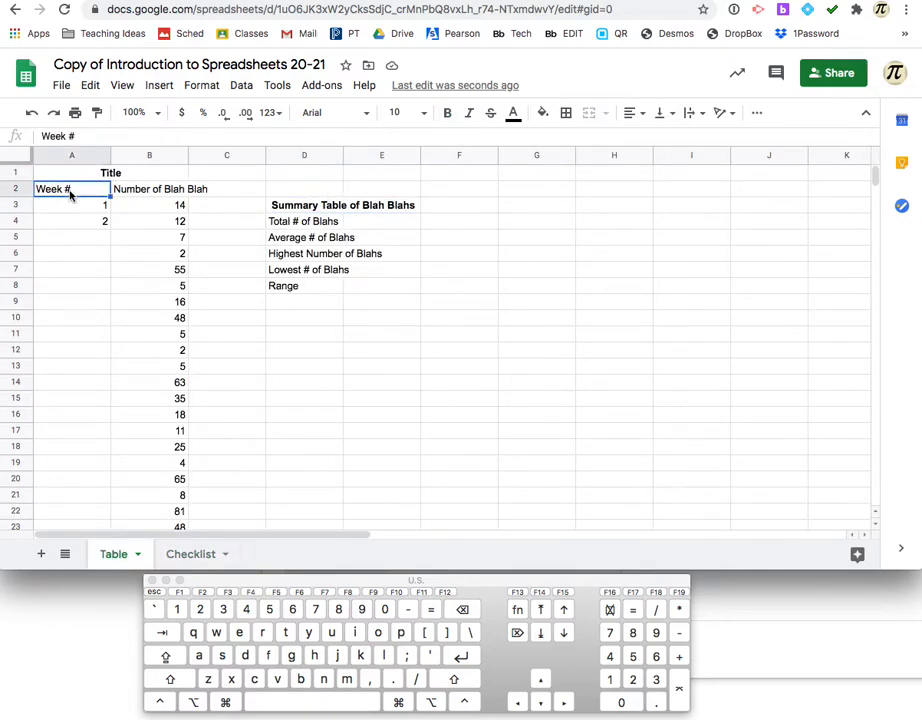
super+click(141, 192)
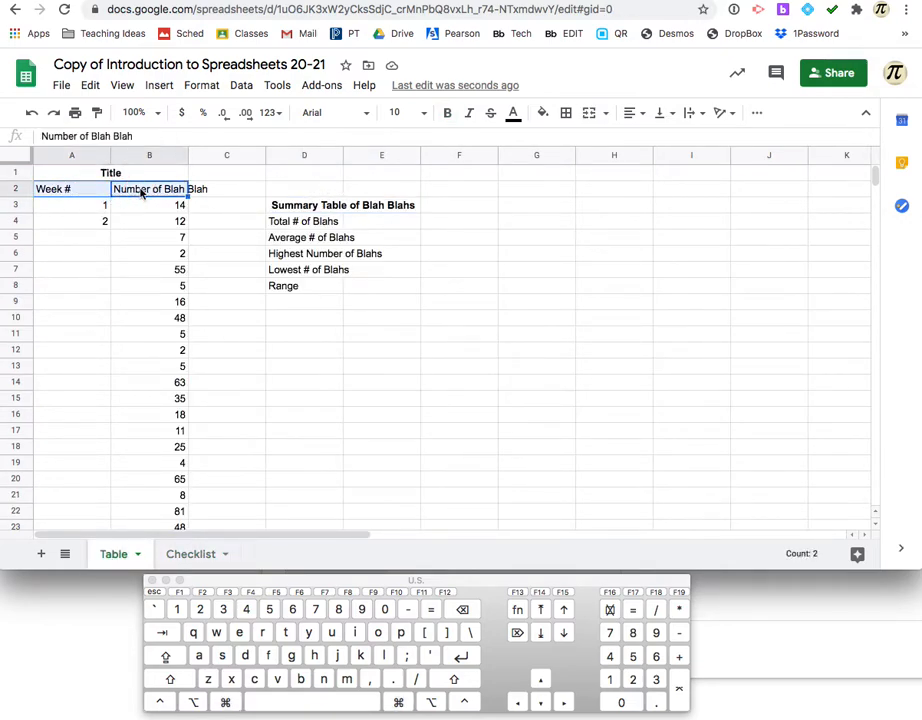
super+click(294, 221)
super+click(294, 245)
super+click(294, 253)
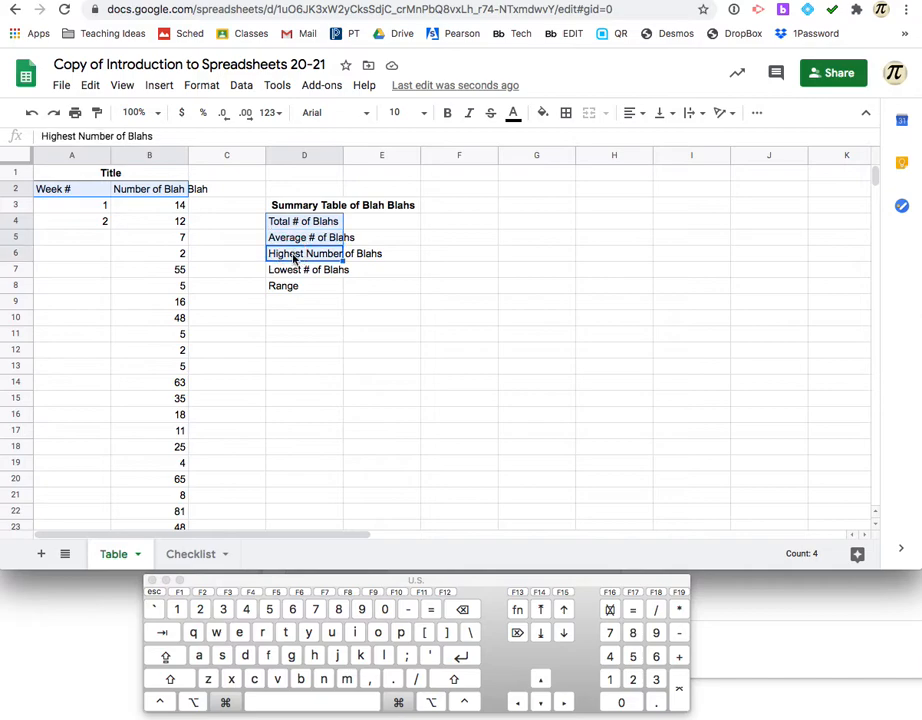
super+click(294, 269)
super+click(294, 286)
click(689, 113)
click(710, 138)
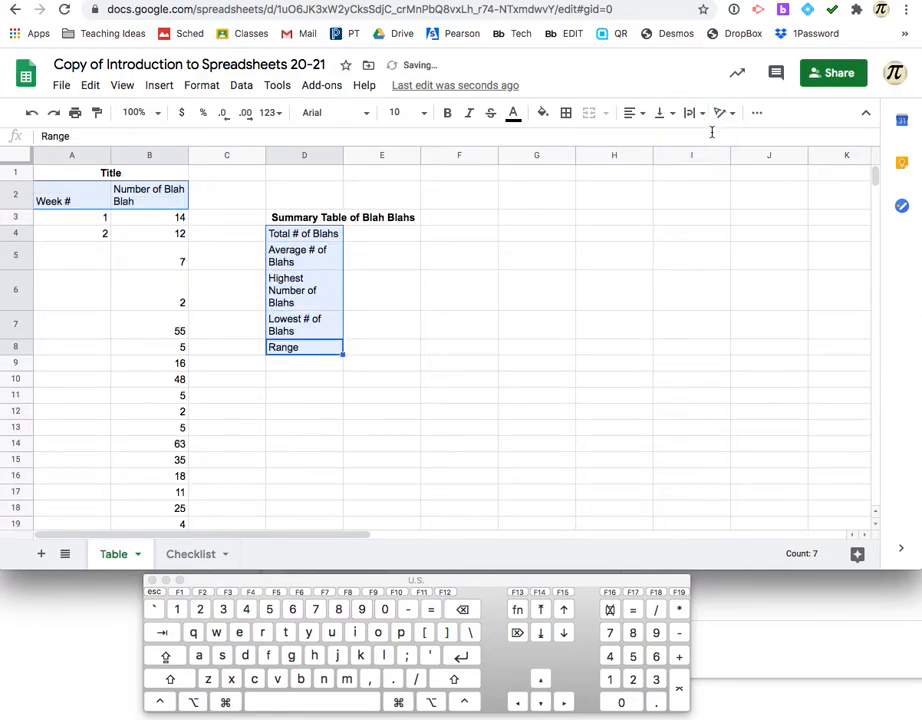
click(393, 348)
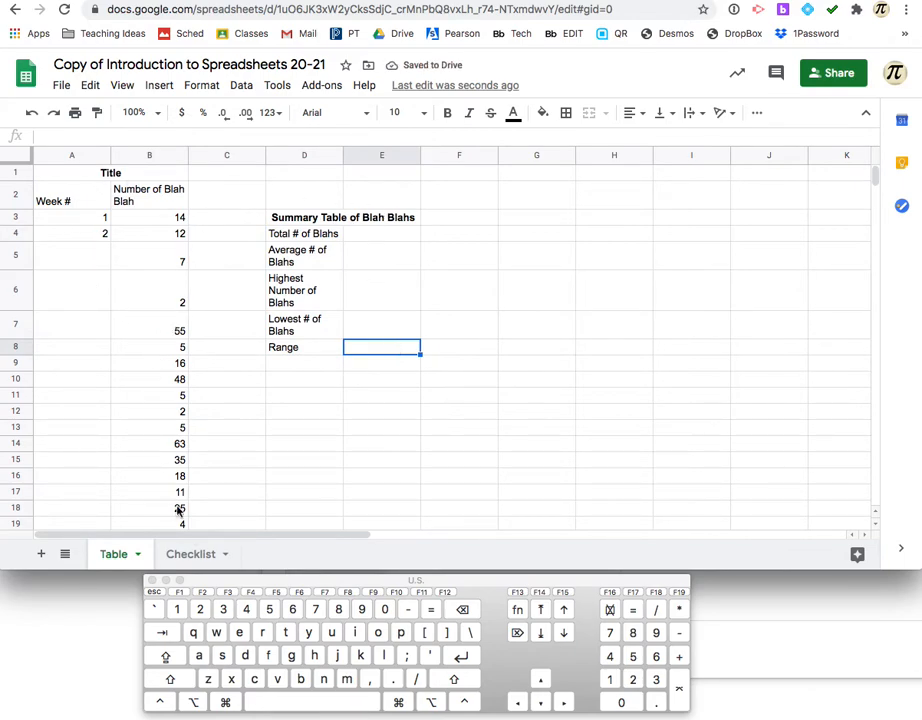
Mark the Wrap text task as completed on the Checklist sheet.
click(191, 555)
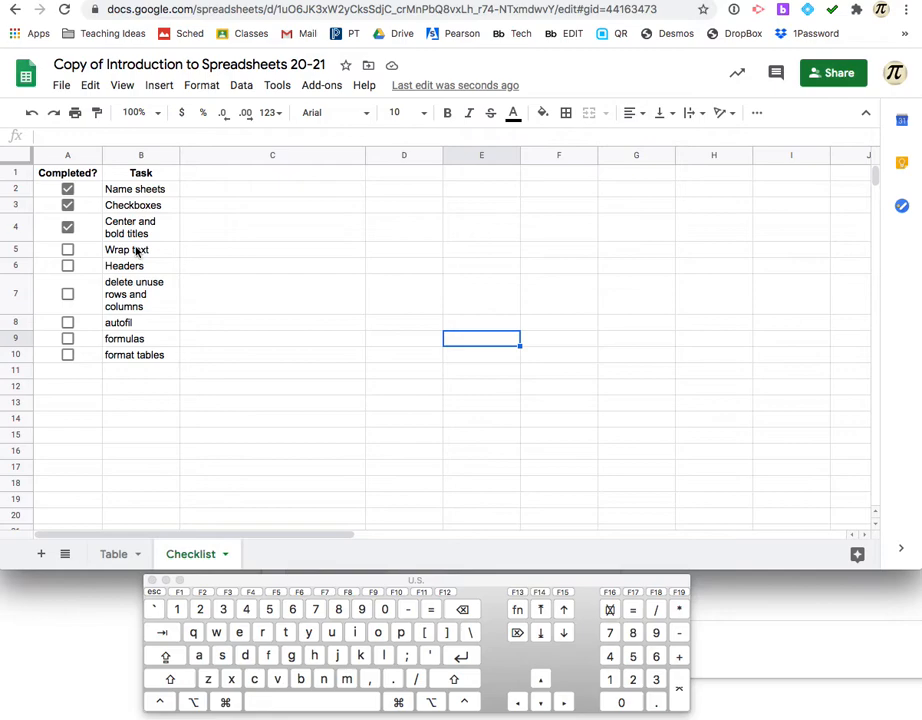
click(116, 552)
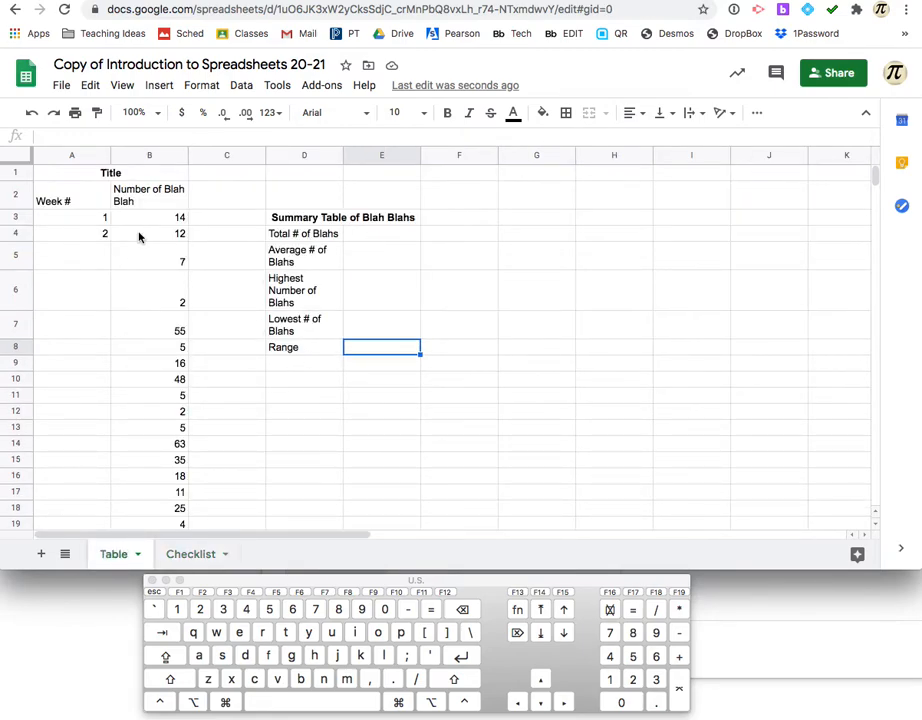
scroll(139, 237, down, 10)
scroll(139, 237, up, 10)
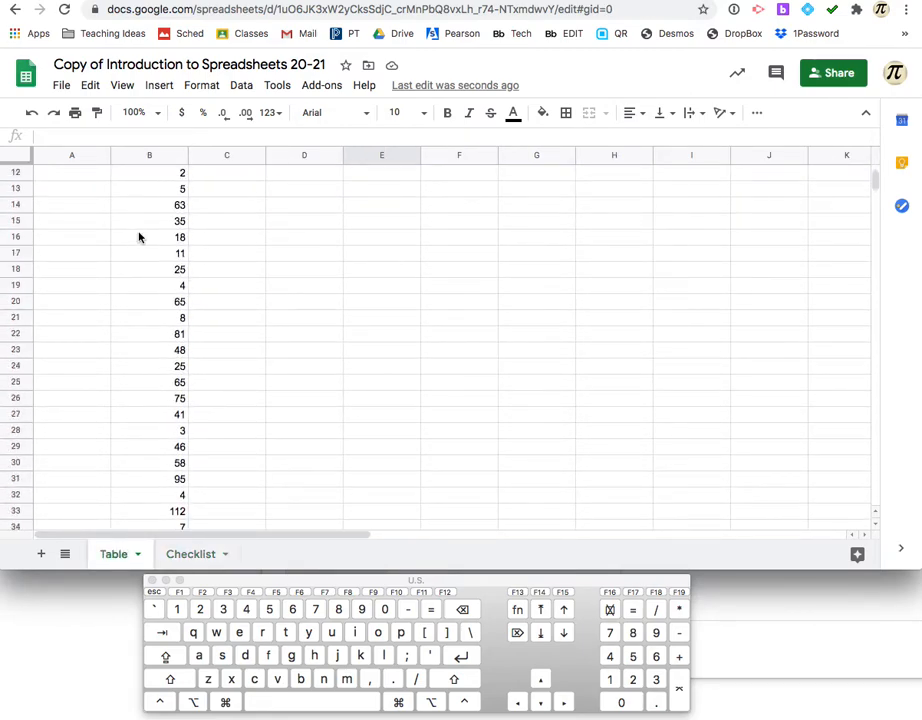
click(172, 553)
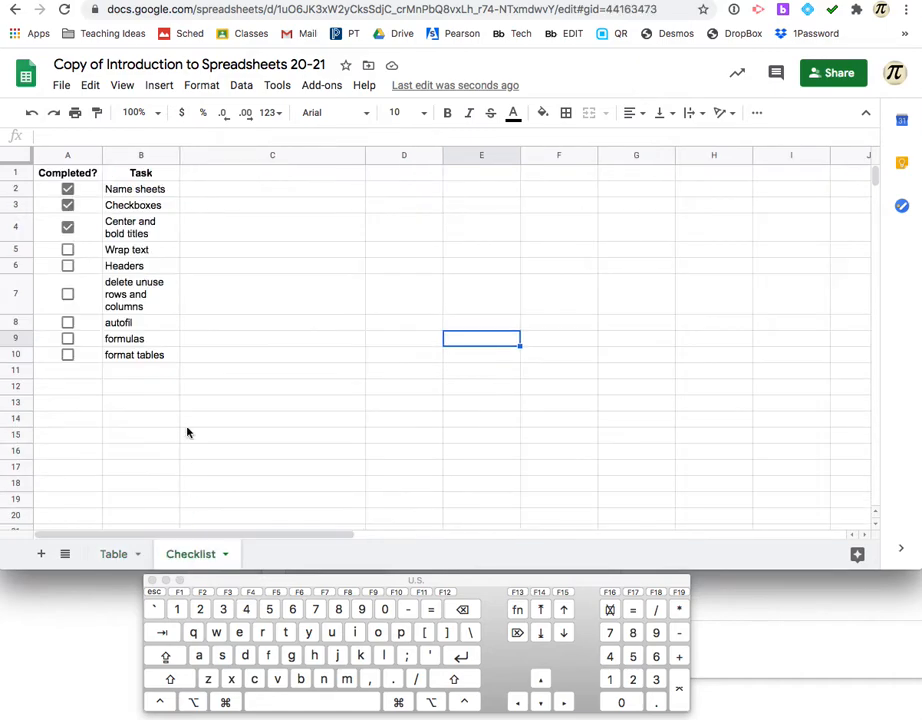
click(67, 251)
click(138, 268)
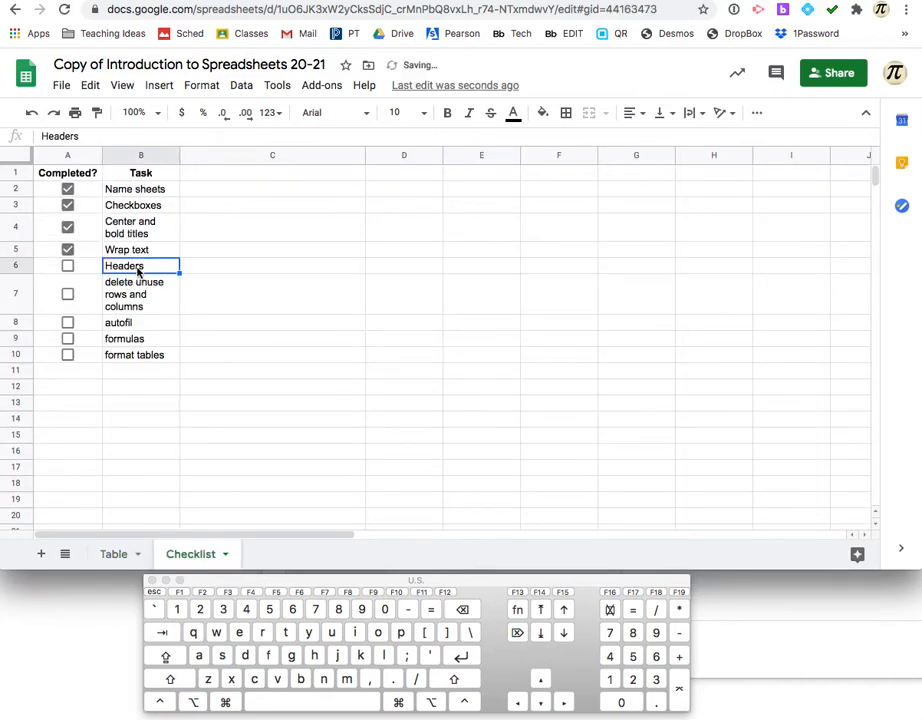
Freeze the first two rows of the Table sheet, the title and the column headings, as header rows.
click(112, 554)
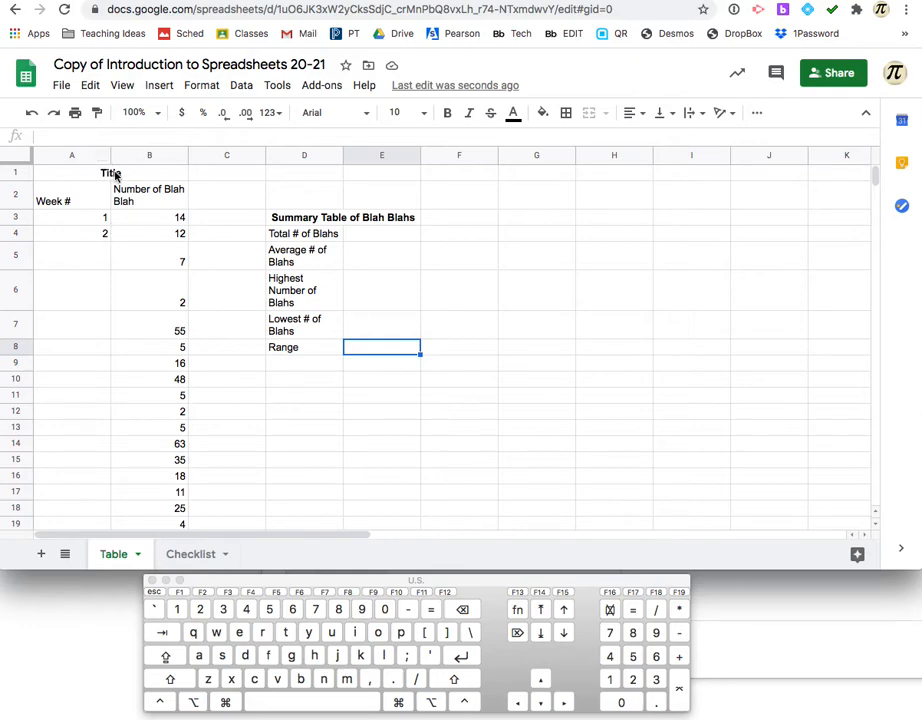
scroll(140, 298, down, 6)
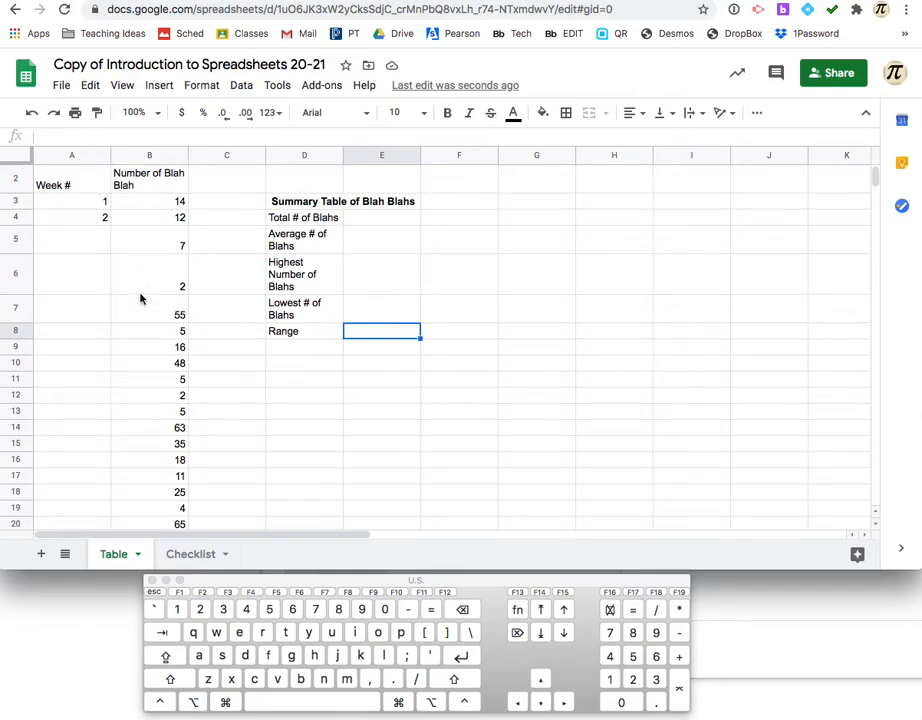
scroll(140, 298, down, 8)
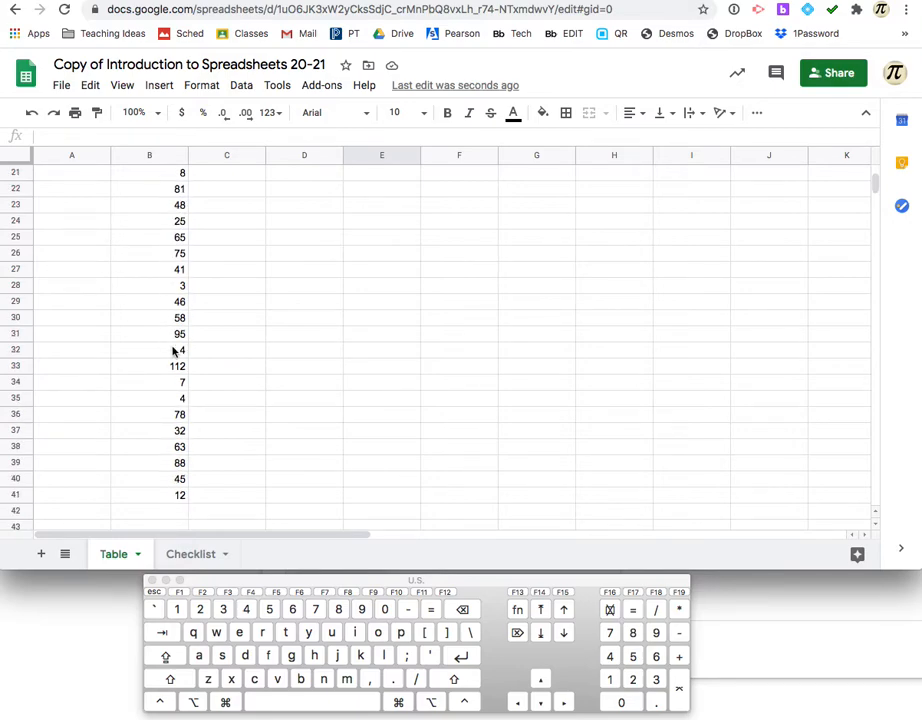
scroll(158, 217, up, 4)
scroll(158, 217, down, 4)
click(84, 269)
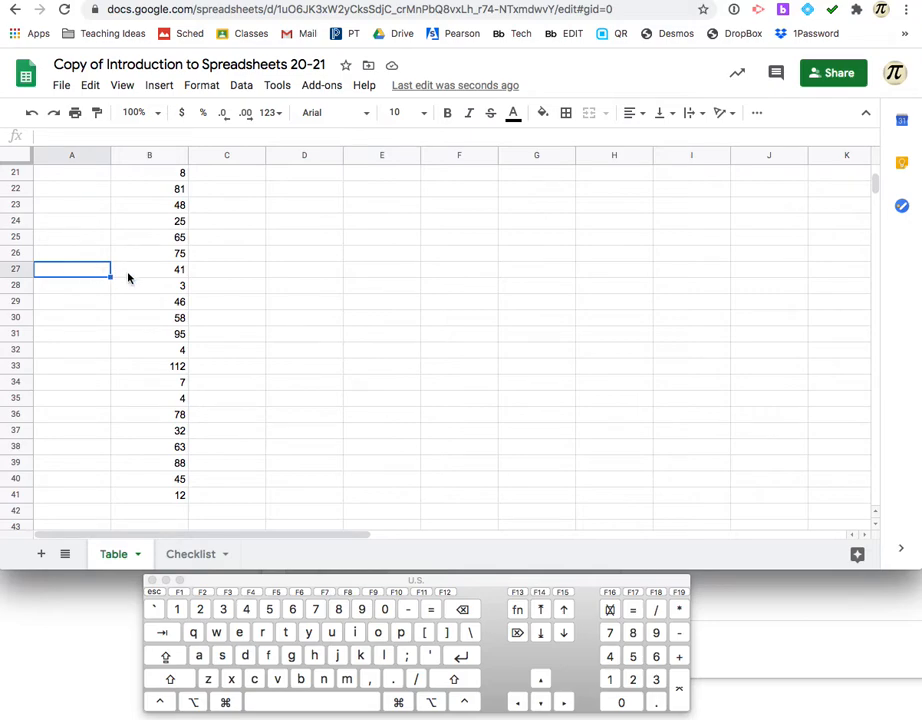
scroll(128, 276, up, 10)
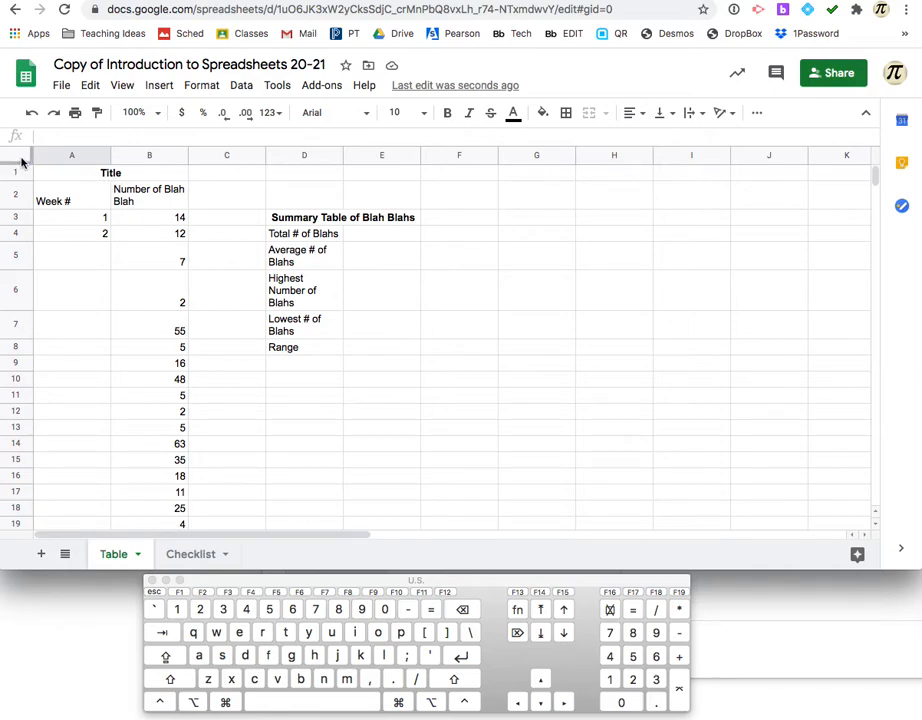
drag(19, 163, 17, 207)
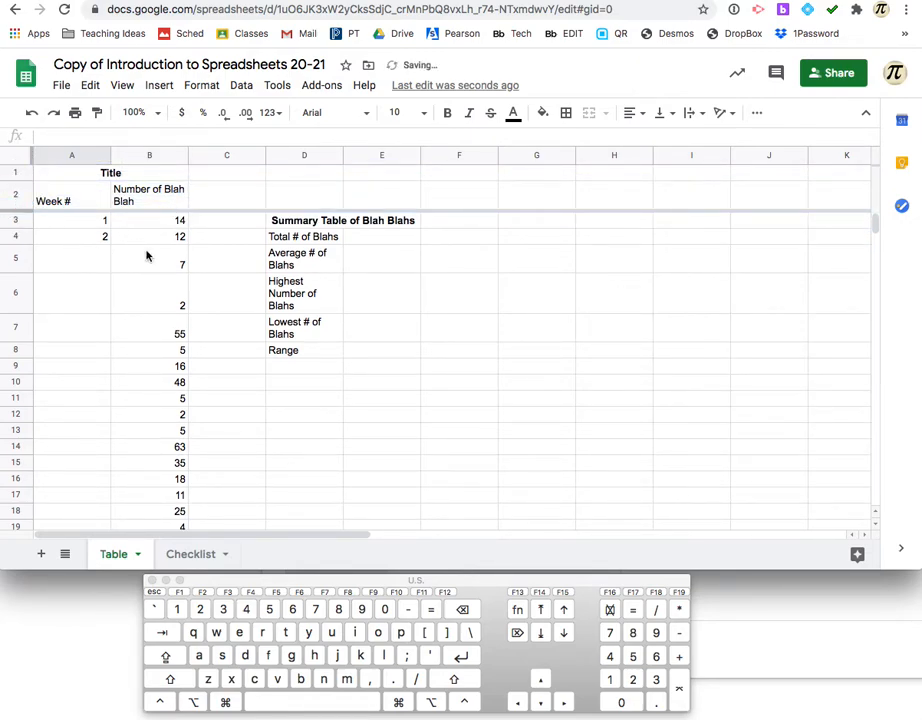
Examine how the frozen header rows and the summary table behave while moving through the Table sheet's data.
scroll(146, 256, down, 3)
scroll(146, 256, down, 1)
scroll(146, 256, up, 4)
scroll(128, 373, down, 10)
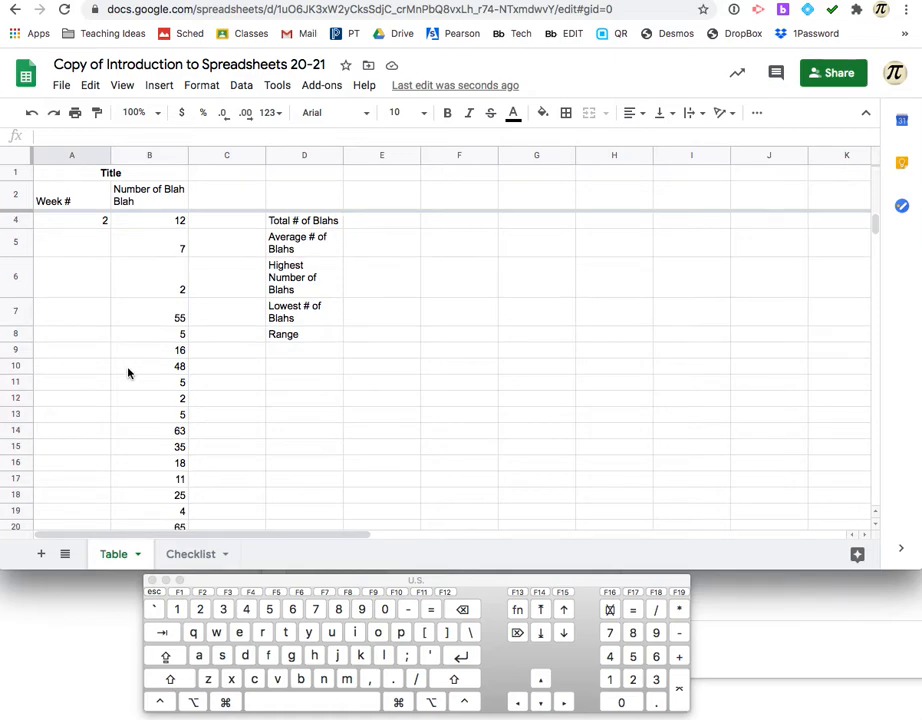
scroll(128, 373, up, 10)
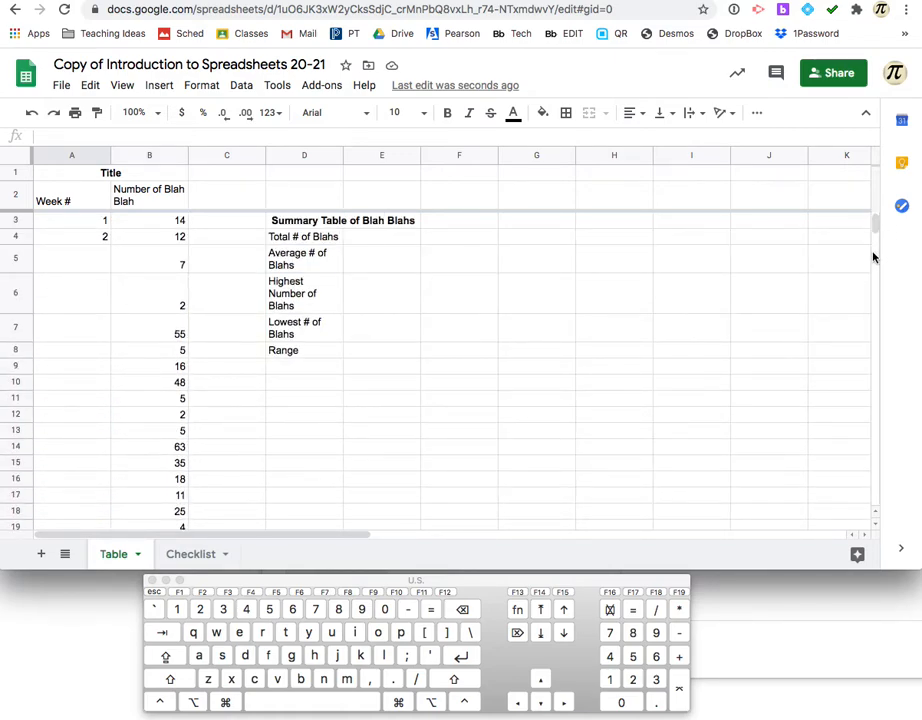
scroll(876, 270, down, 4)
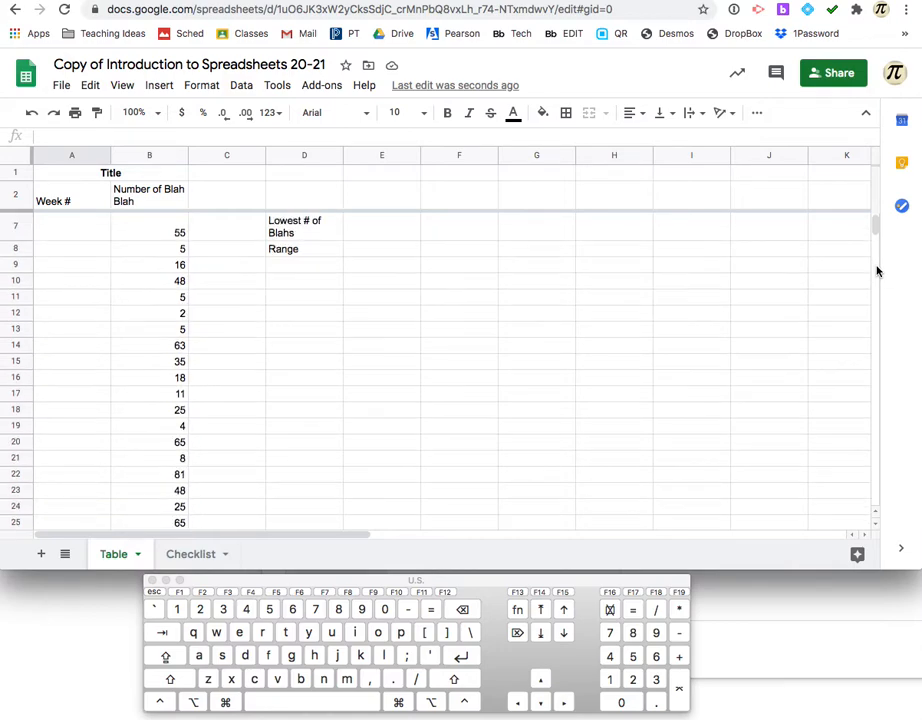
drag(875, 228, 875, 164)
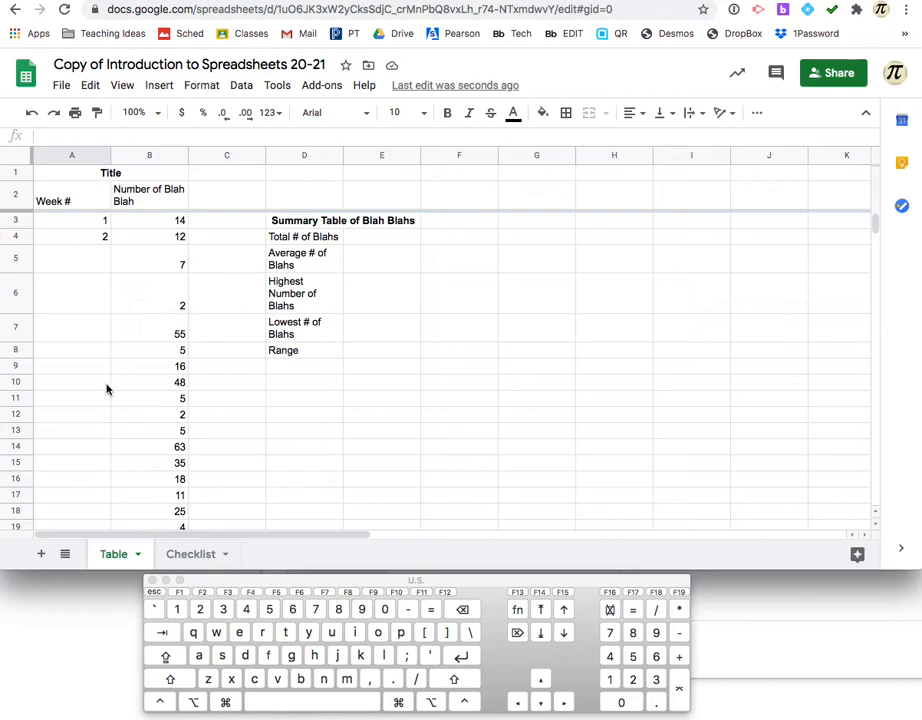
scroll(107, 389, down, 1)
scroll(107, 389, up, 1)
scroll(107, 387, down, 5)
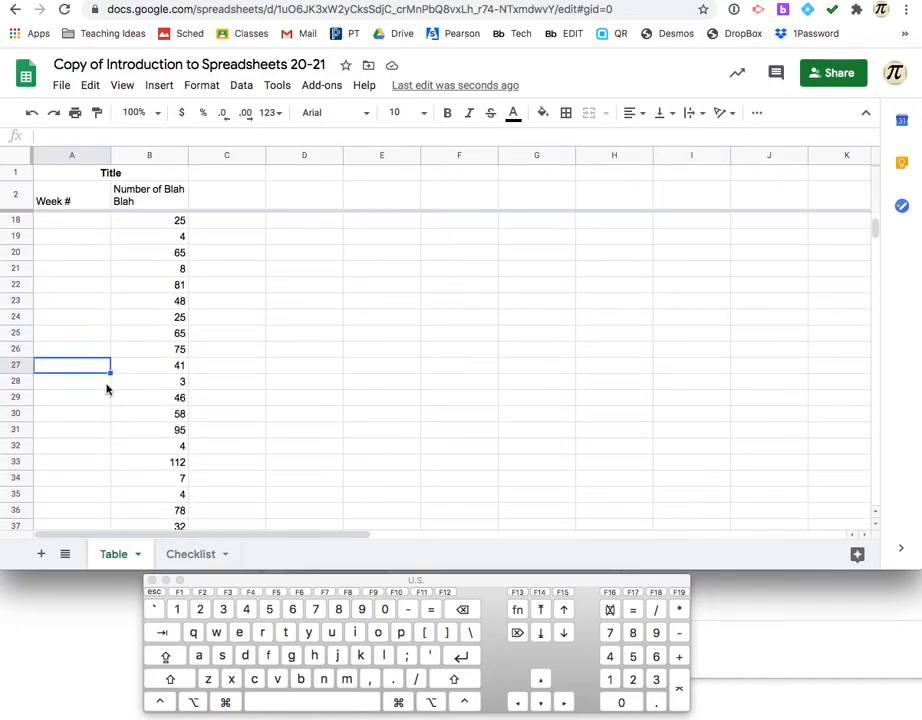
scroll(107, 380, up, 5)
click(114, 300)
click(87, 244)
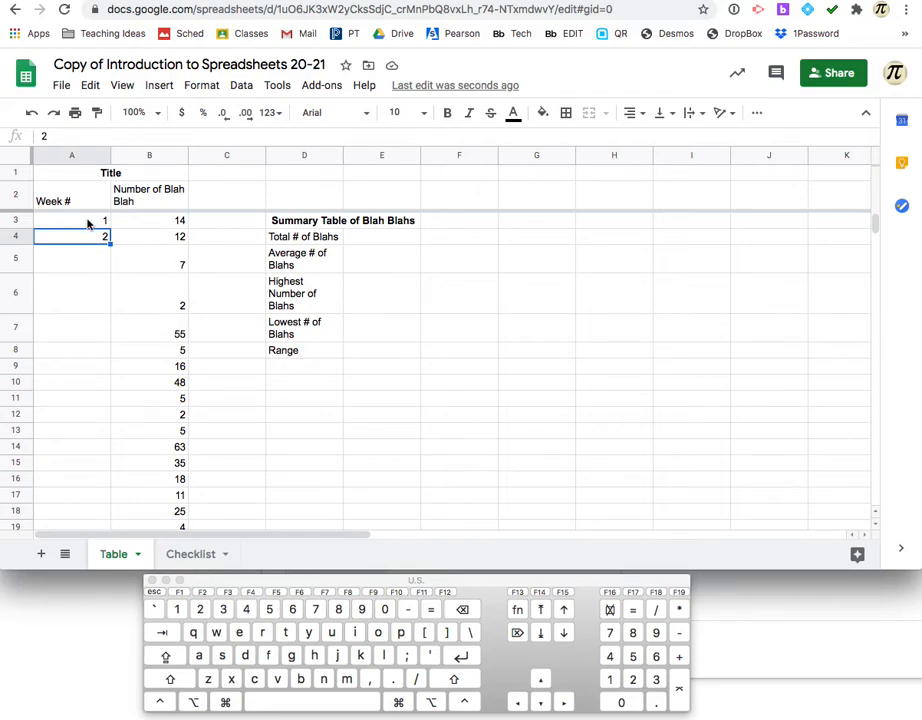
click(87, 222)
scroll(142, 311, down, 3)
scroll(142, 314, up, 3)
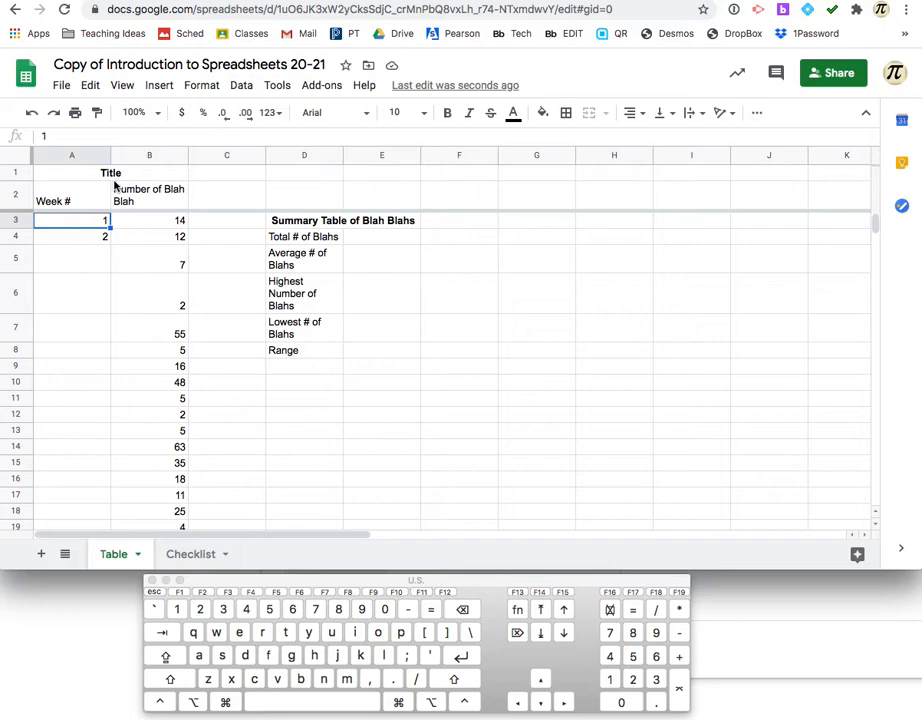
scroll(130, 297, down, 5)
scroll(130, 297, up, 5)
scroll(130, 297, down, 3)
scroll(130, 297, down, 1)
scroll(139, 304, up, 4)
scroll(331, 224, down, 3)
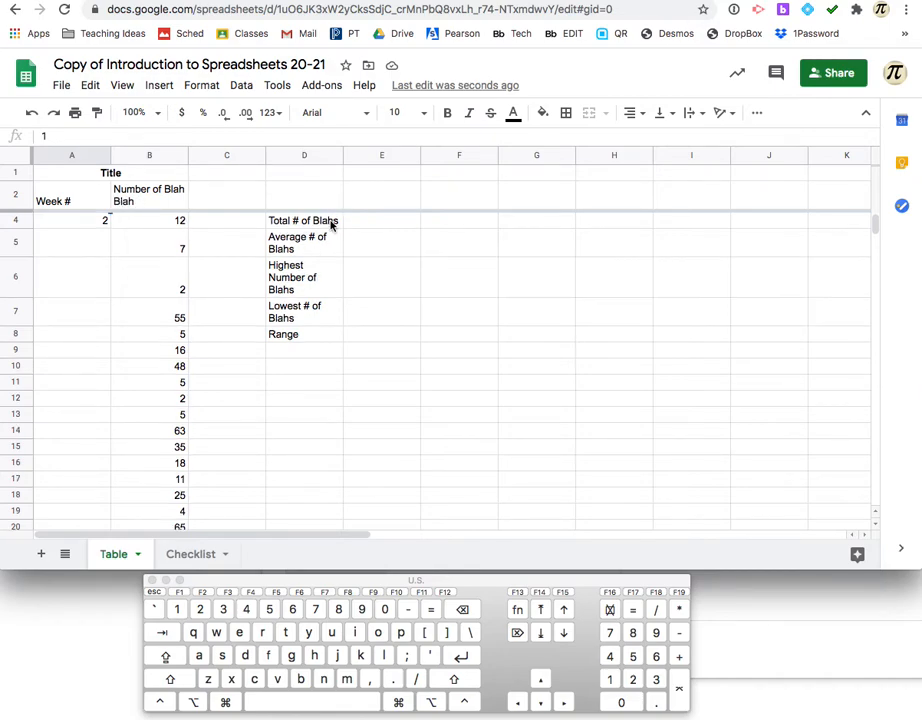
scroll(329, 226, up, 3)
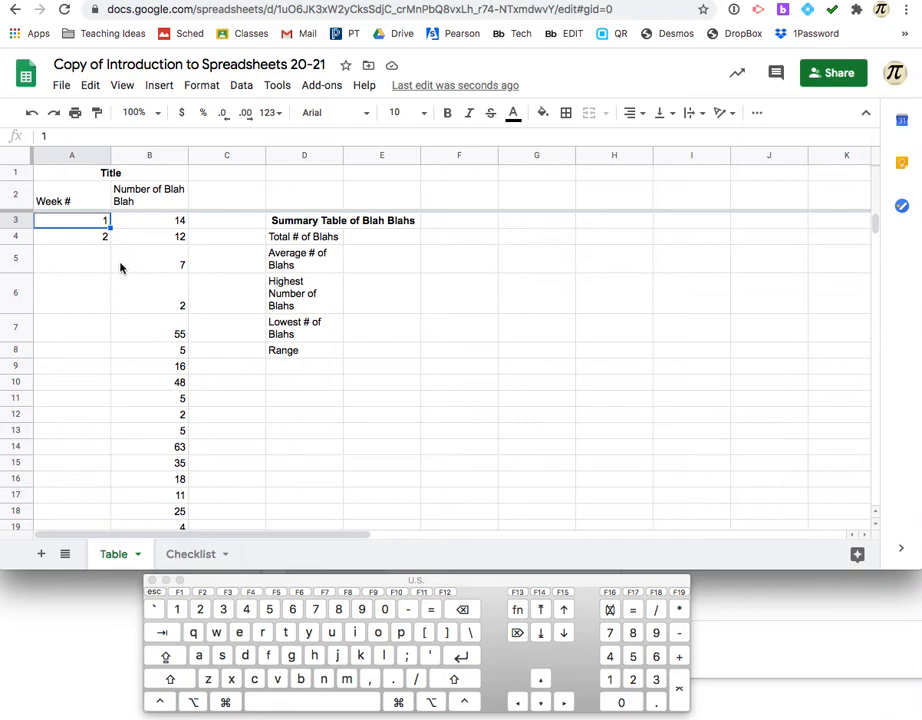
click(297, 221)
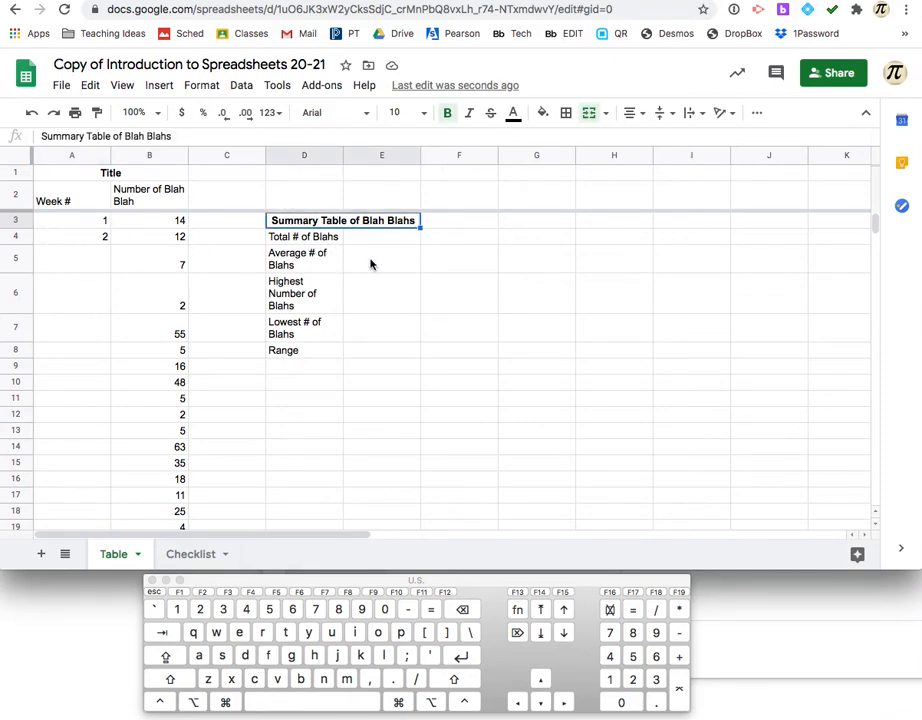
shift+click(374, 348)
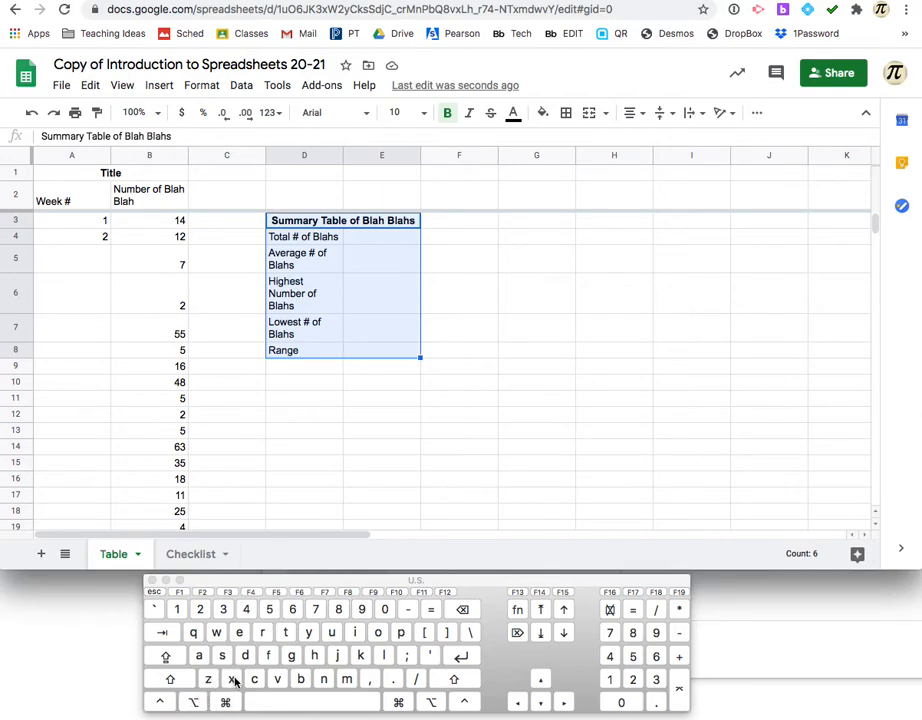
right_click(357, 298)
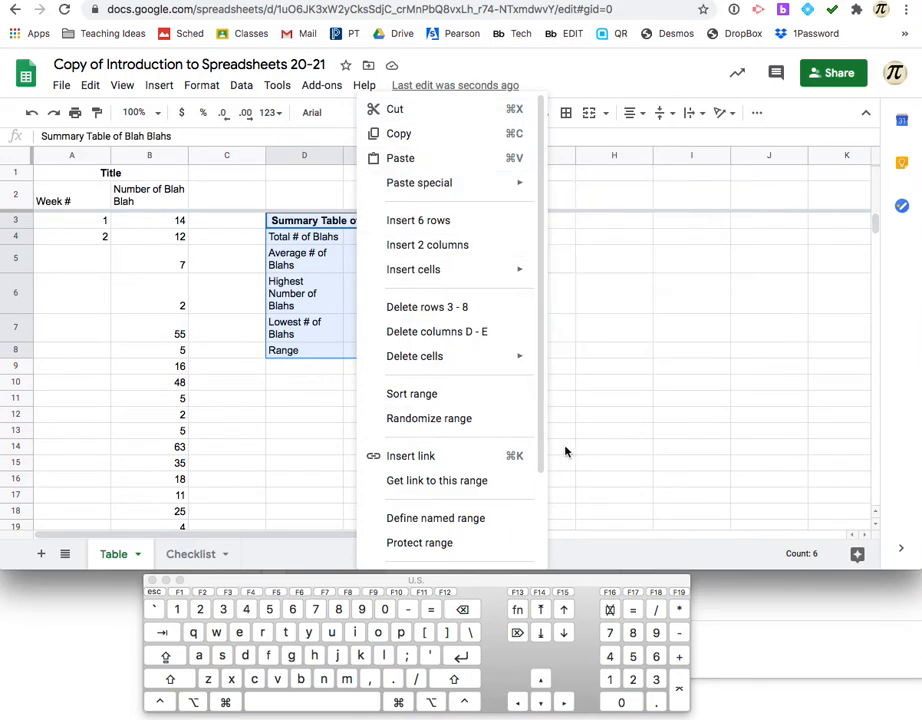
click(657, 463)
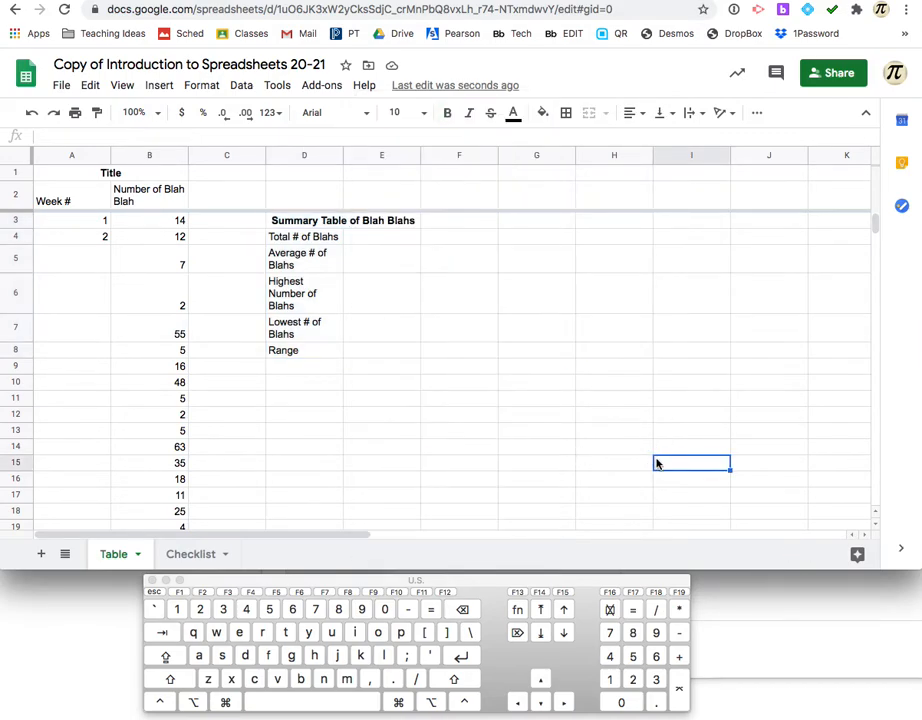
Cut the summary table in D3:E8 and paste it one row higher, starting at D2.
click(303, 220)
drag(303, 220, 379, 354)
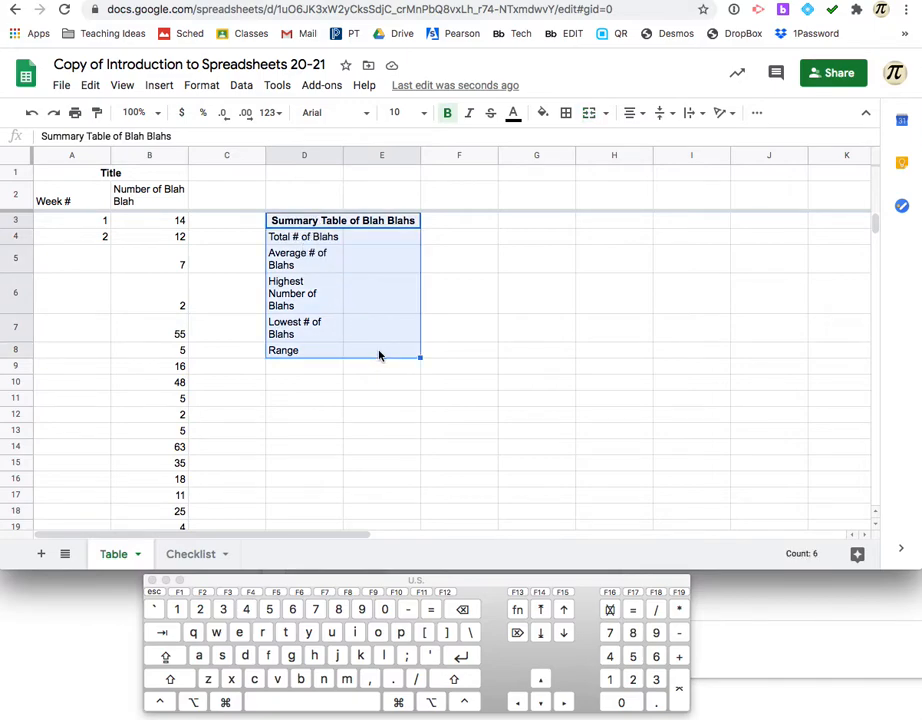
key(super+c)
click(300, 190)
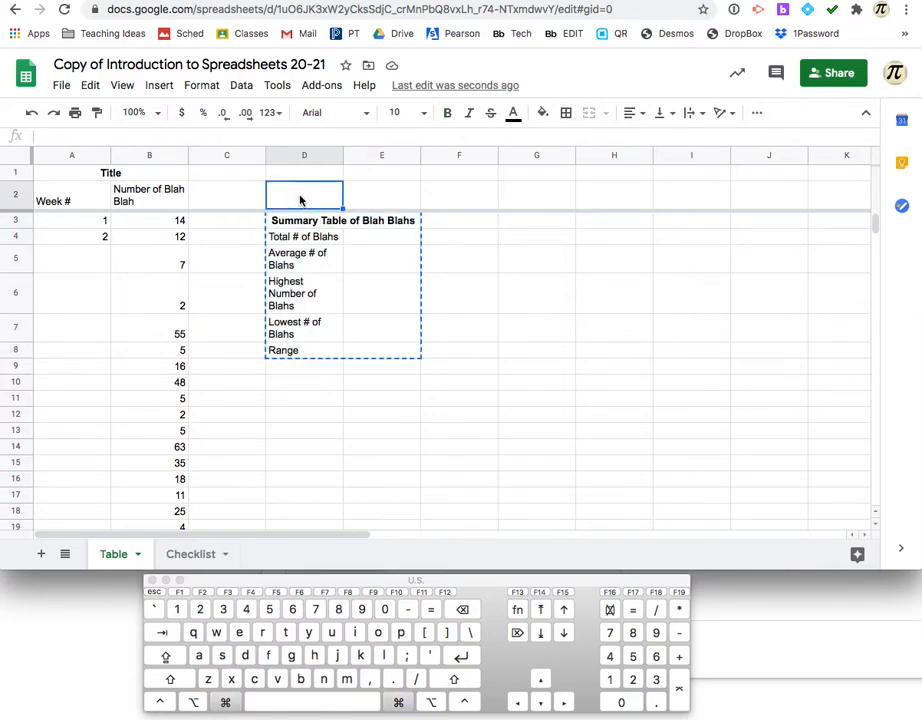
key(super+v)
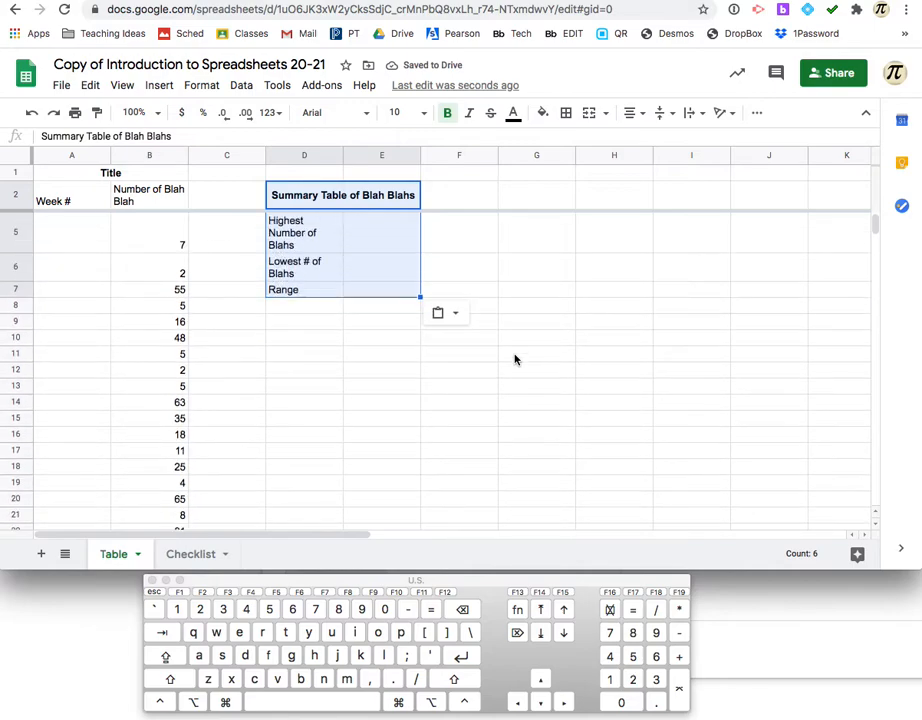
Check the shifted title and labels of the summary table, then undo the move to D2.
click(515, 350)
click(320, 198)
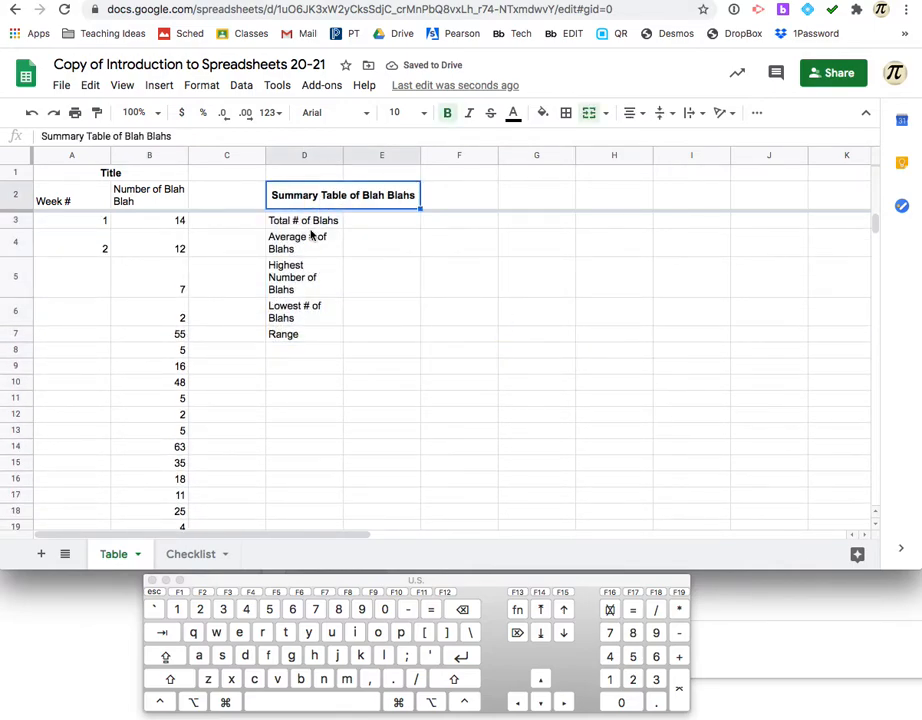
click(311, 311)
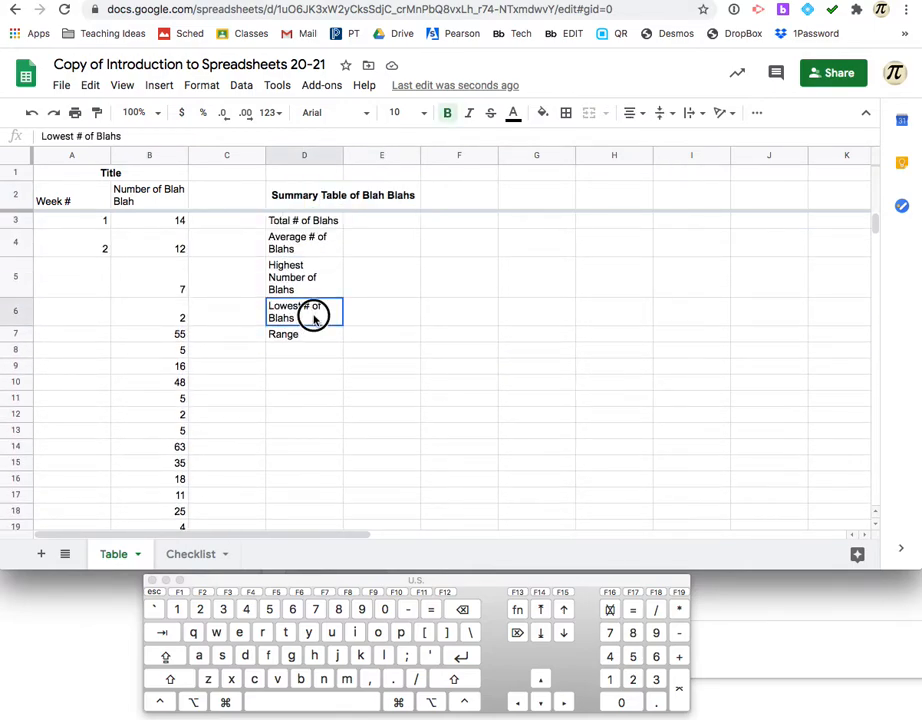
key(super+z)
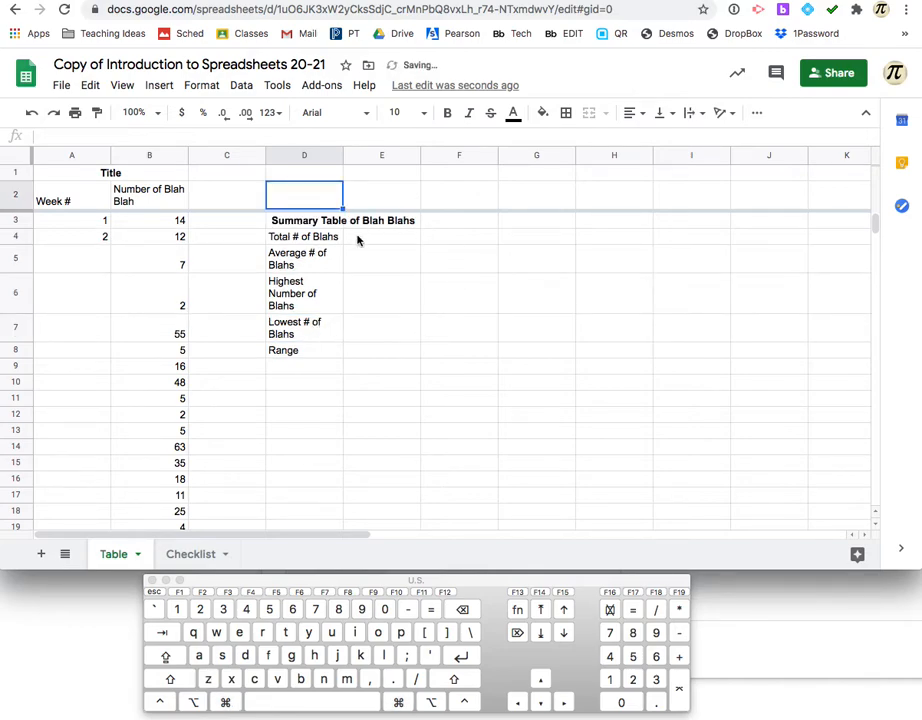
Cut the summary table in D3:E8 and paste it in the empty area starting at G6.
click(283, 219)
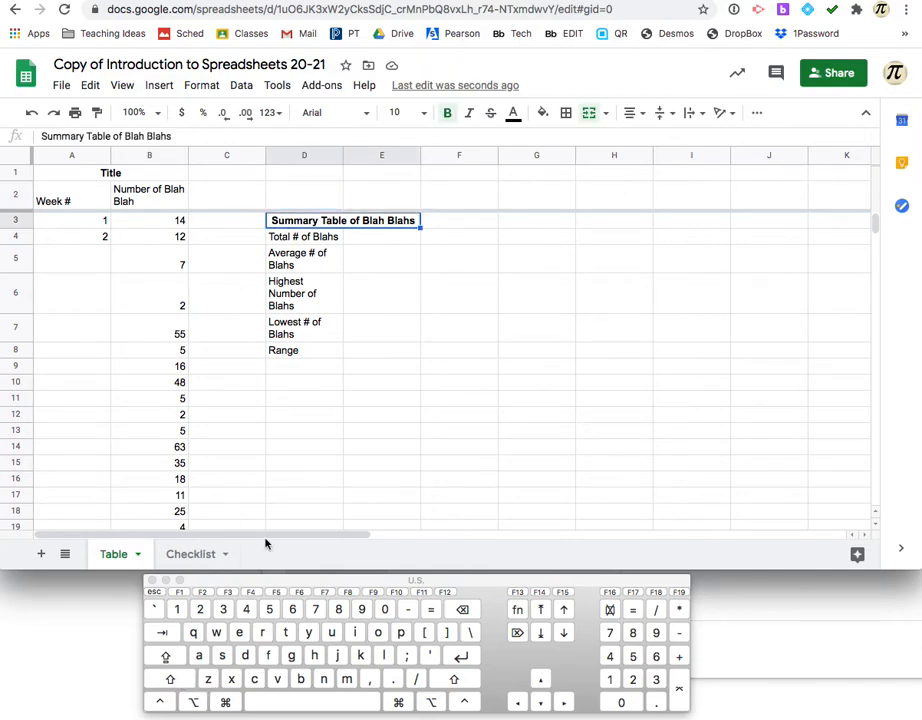
shift+click(378, 350)
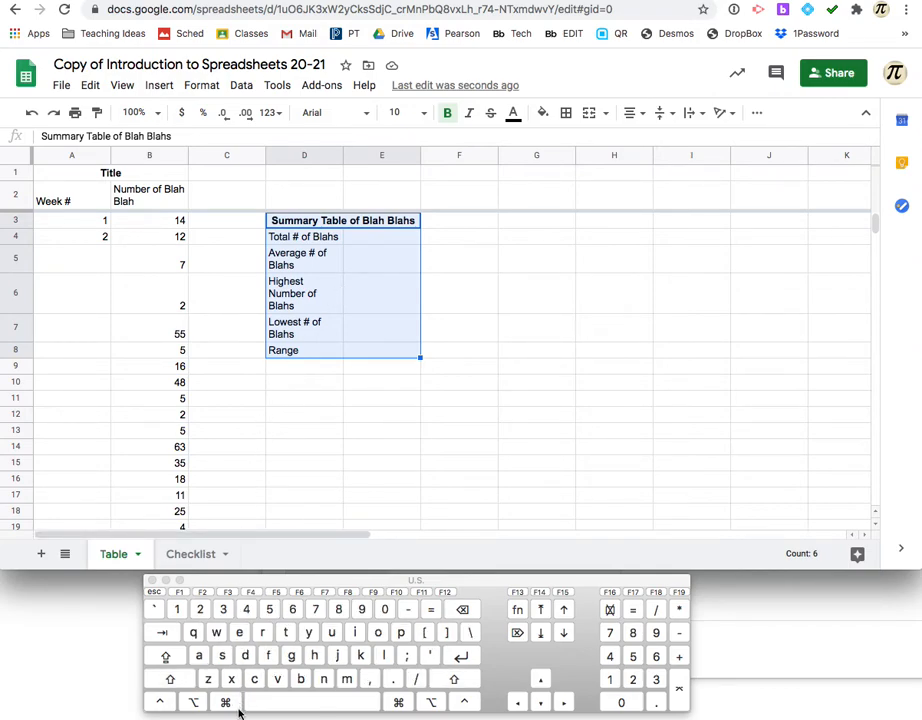
key(super+c)
click(560, 298)
key(super+v)
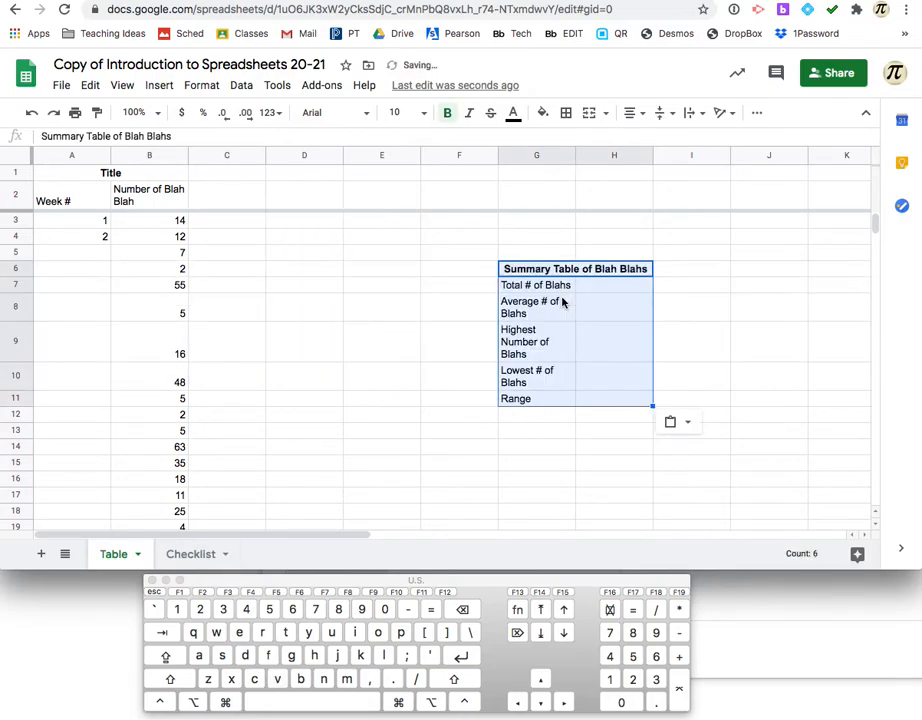
Undo the move of the summary table to G6, keeping the Table sheet's two header rows frozen.
click(370, 358)
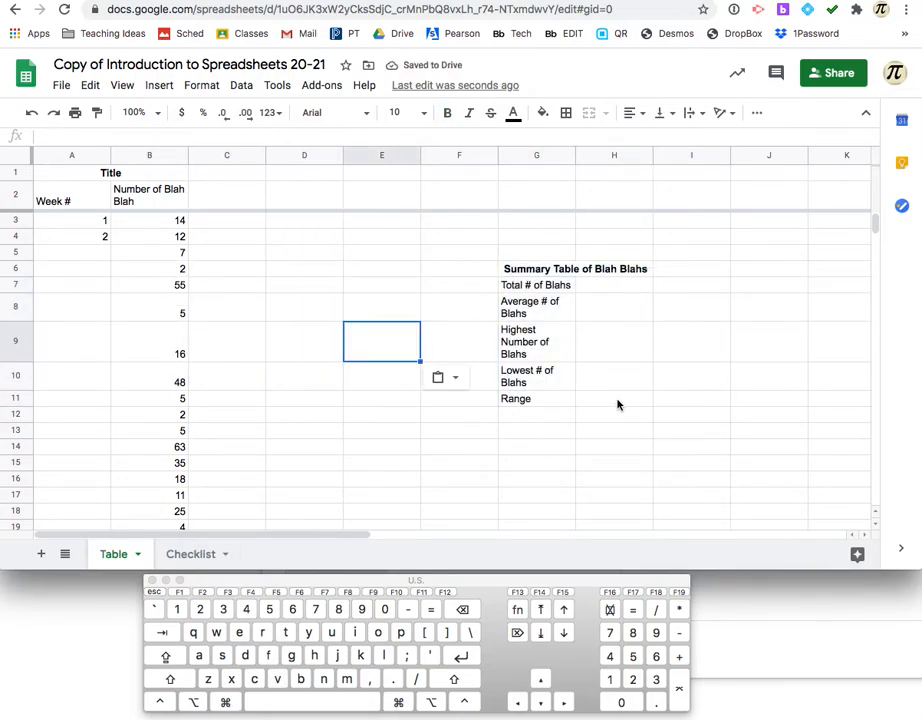
key(super+z)
scroll(484, 370, up, 3)
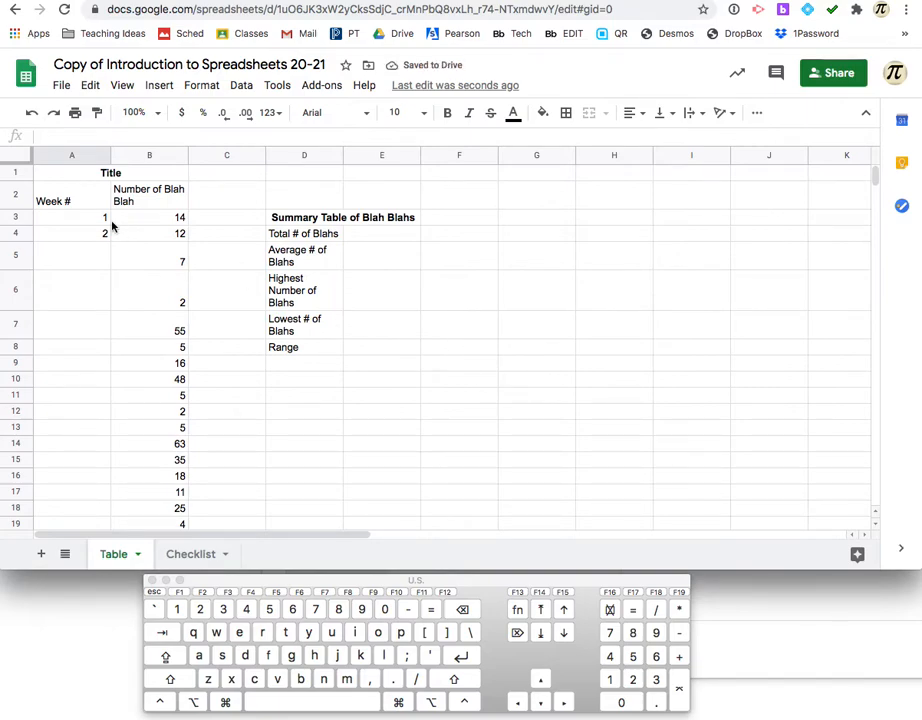
click(56, 114)
Move the summary table from D3:E8 up one row so its title sits in D2 within the frozen header rows.
click(287, 226)
shift+click(367, 350)
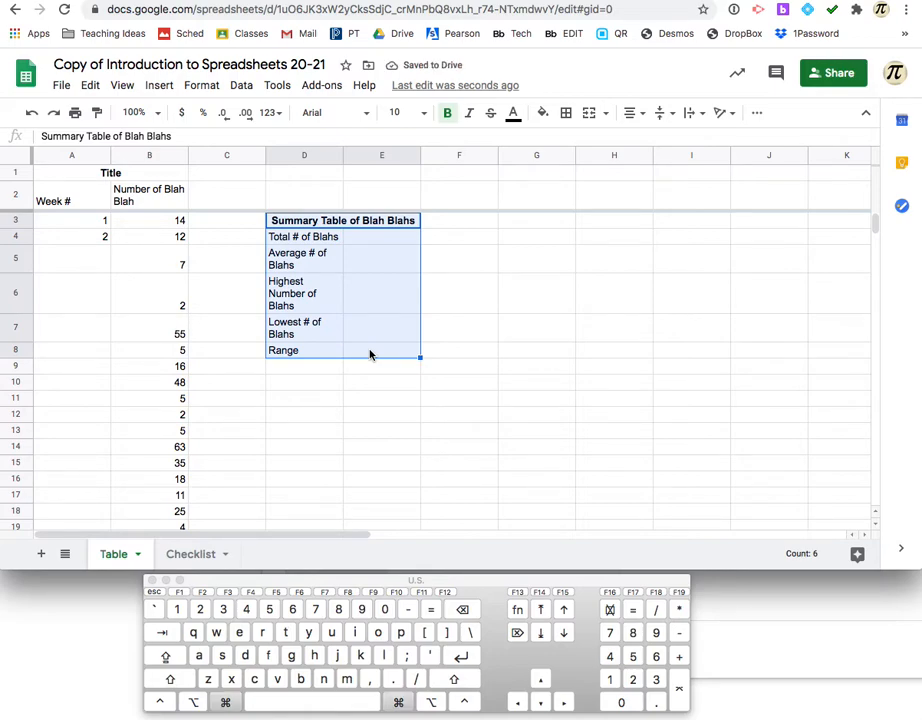
key(super+c)
click(292, 194)
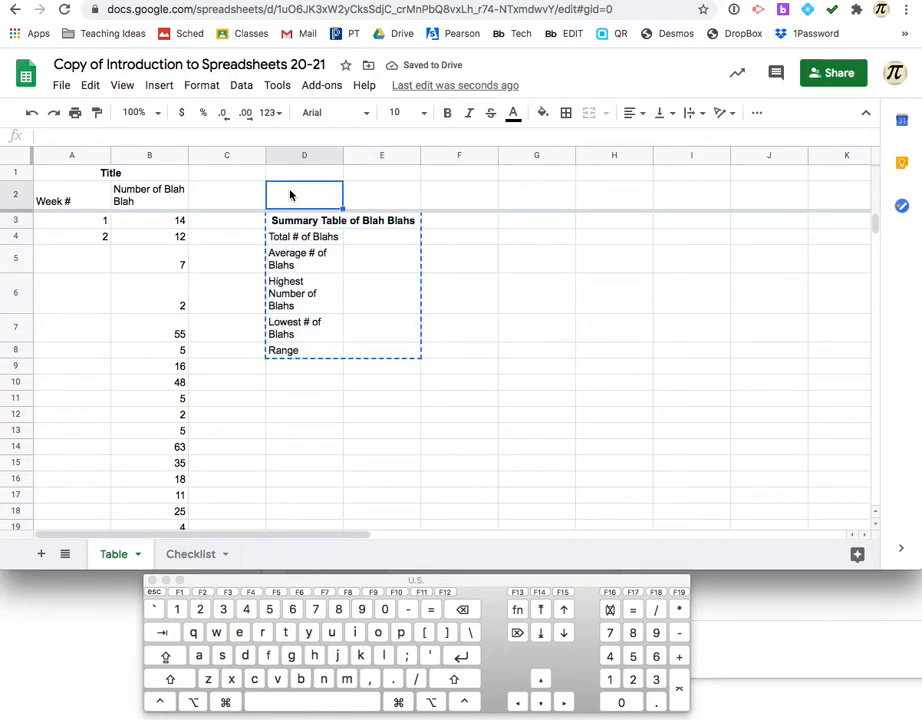
key(super+v)
scroll(375, 287, down, 1)
scroll(376, 285, down, 2)
scroll(377, 285, up, 3)
click(369, 240)
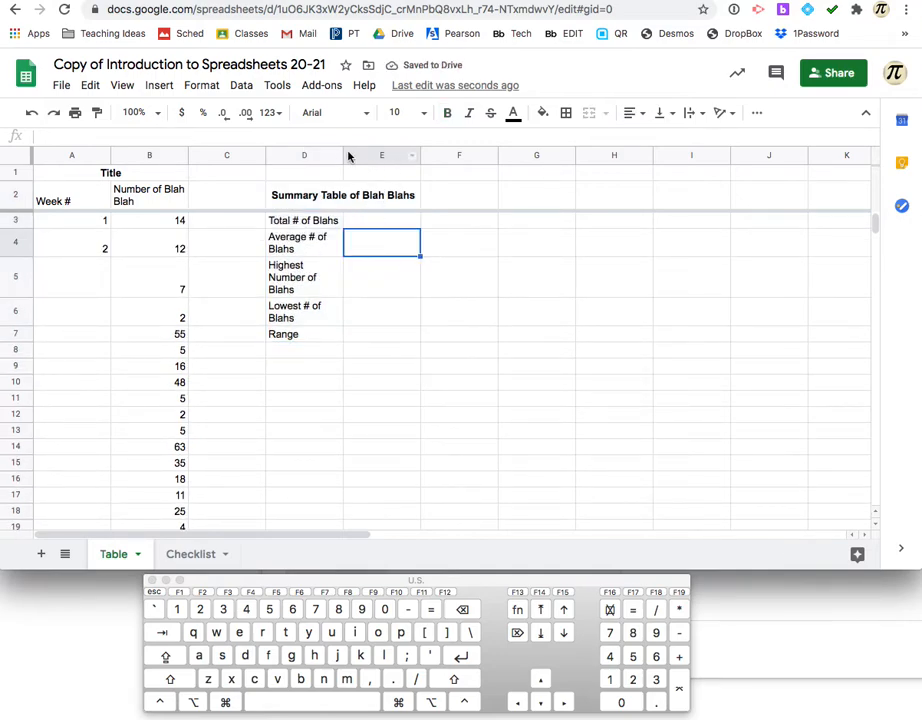
click(308, 221)
click(352, 188)
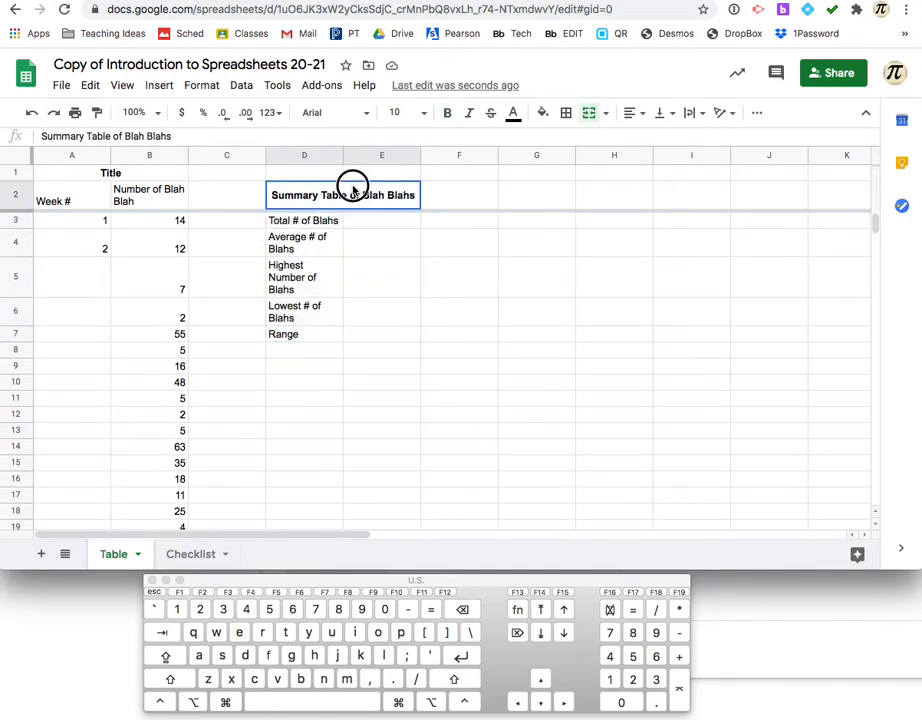
Freeze the first row of the Checklist sheet as a header row and mark the Headers task as completed.
click(192, 554)
scroll(134, 228, down, 1)
scroll(136, 222, up, 1)
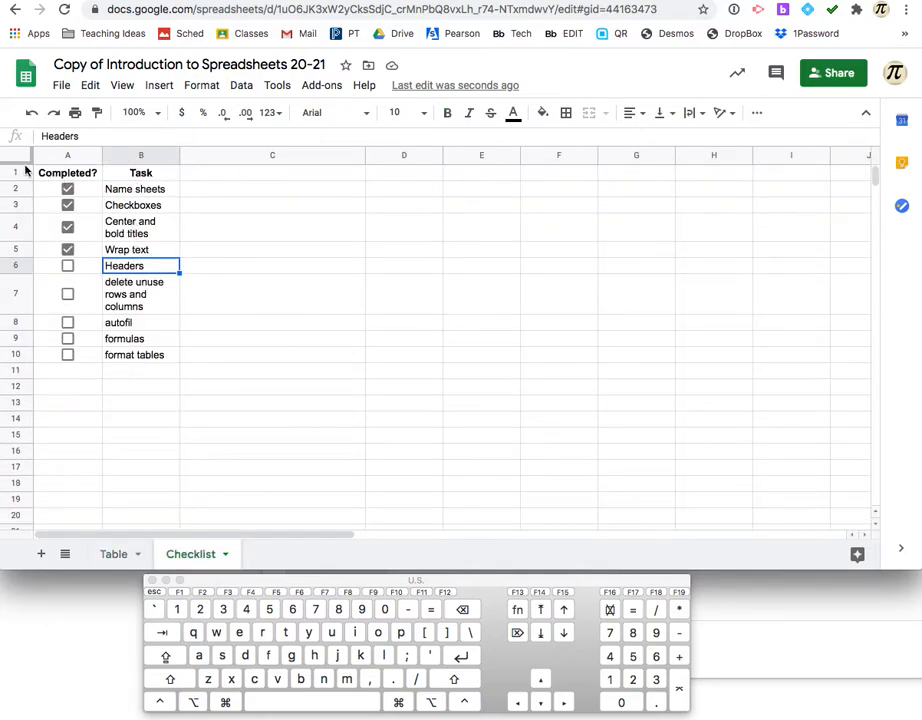
drag(20, 161, 20, 183)
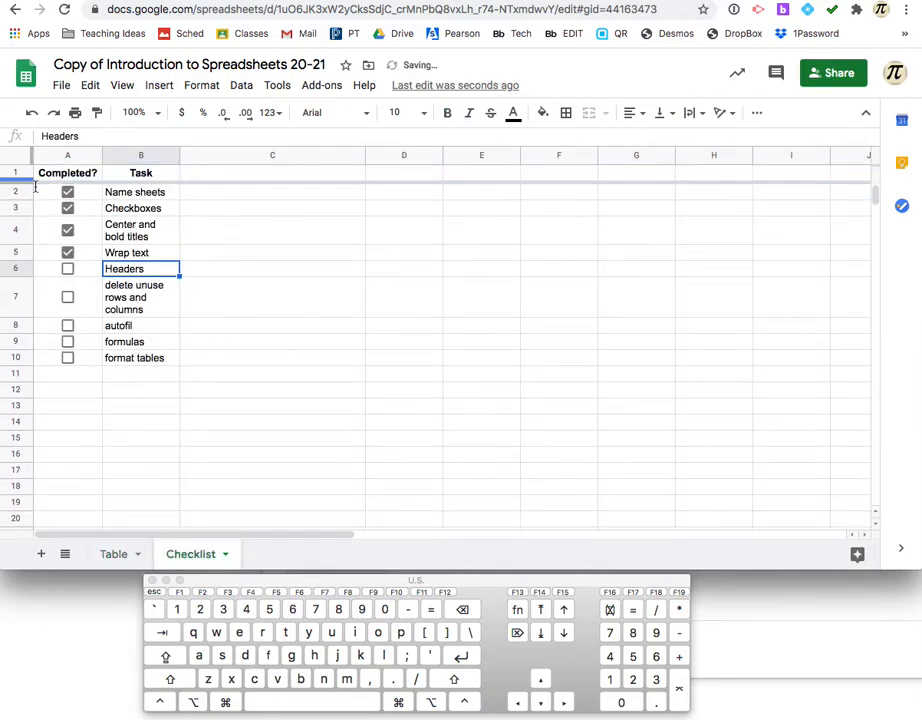
scroll(90, 177, down, 5)
scroll(113, 284, down, 2)
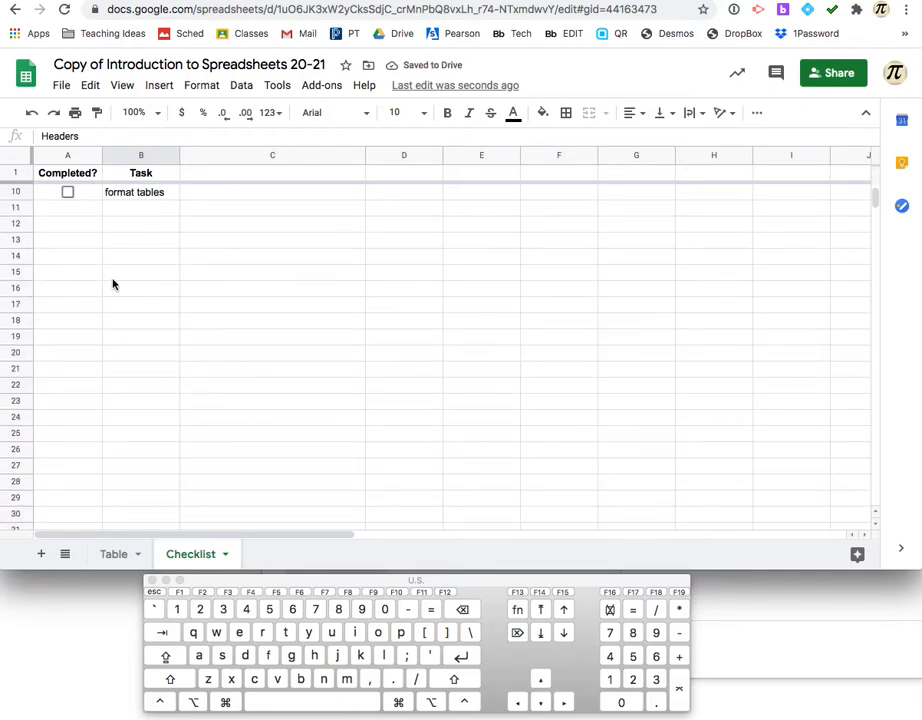
scroll(113, 282, up, 6)
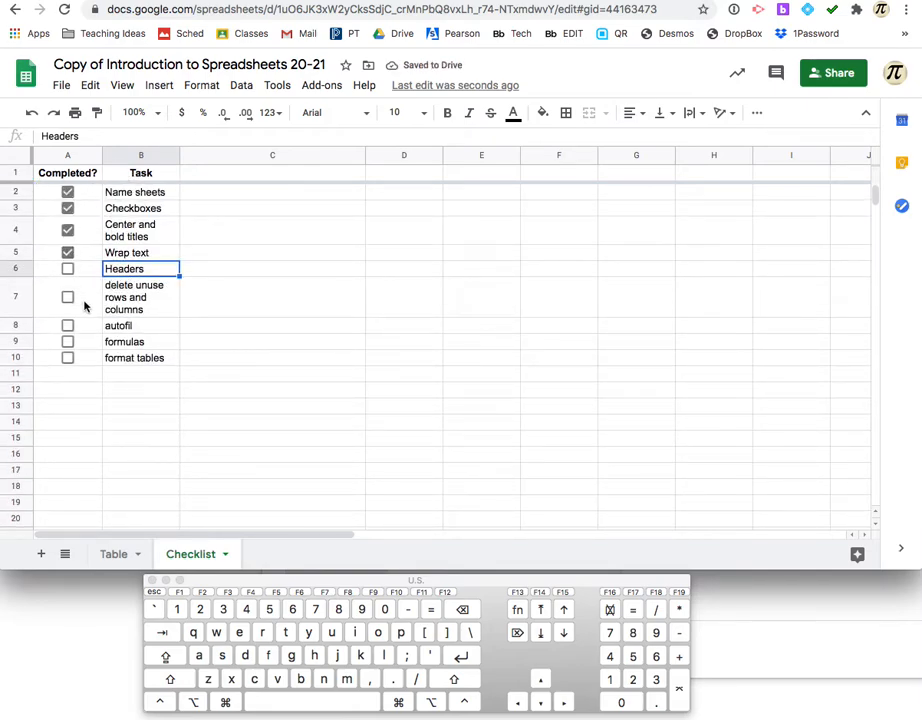
click(68, 271)
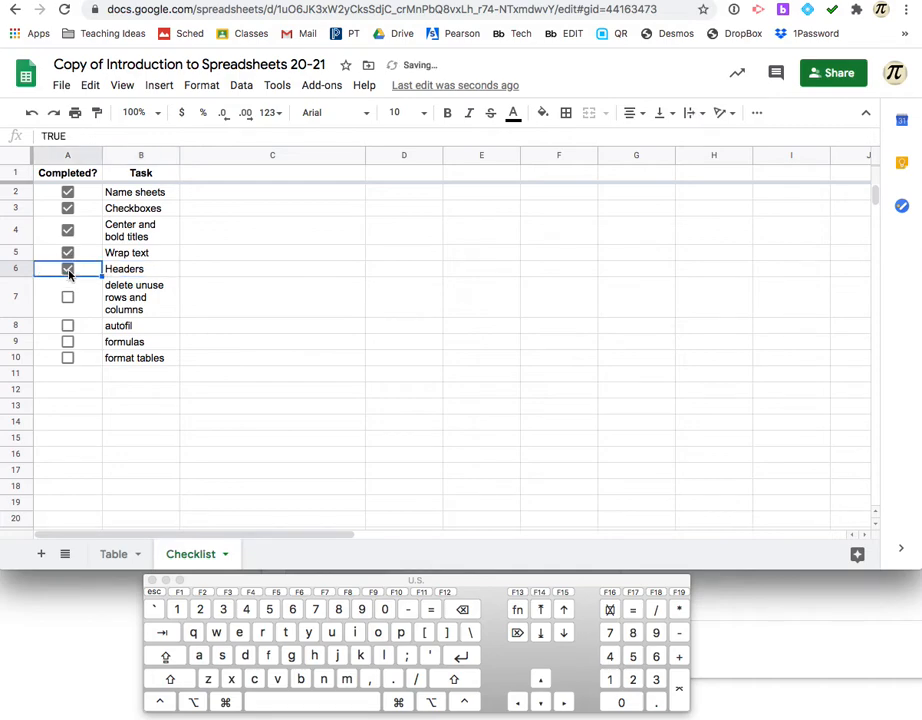
Correct the task text in B7 of the Checklist sheet to "delete unused rows and columns".
click(137, 312)
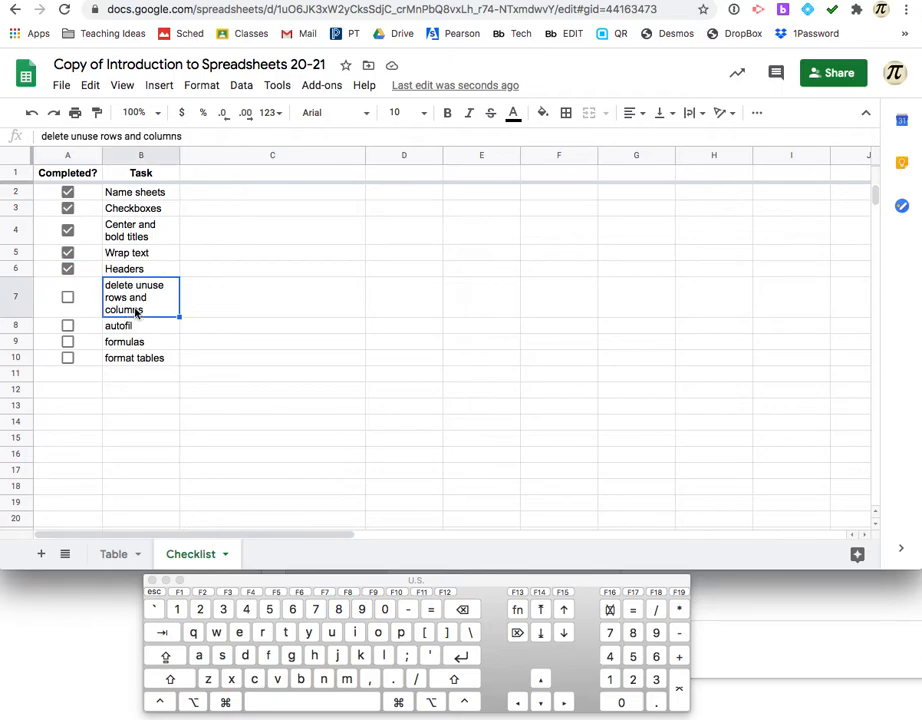
click(134, 290)
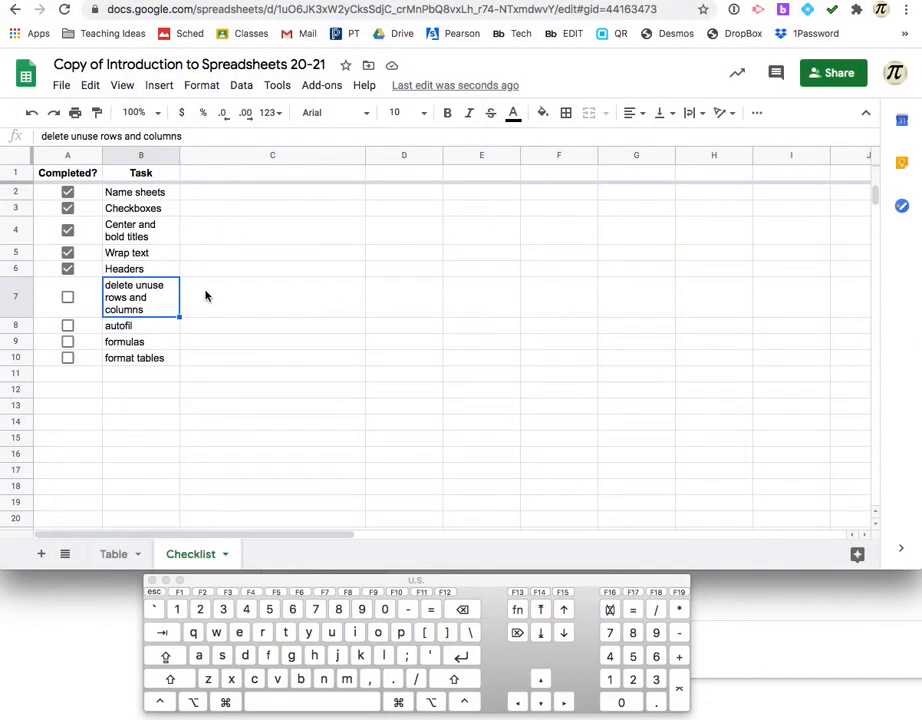
click(179, 292)
double_click(169, 289)
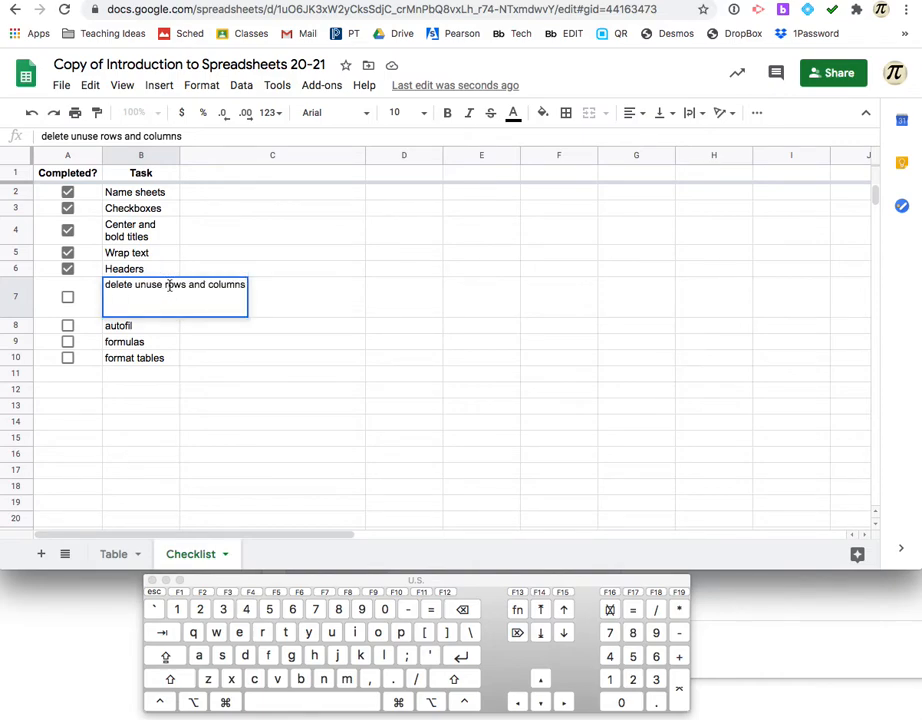
click(161, 285)
text(d)
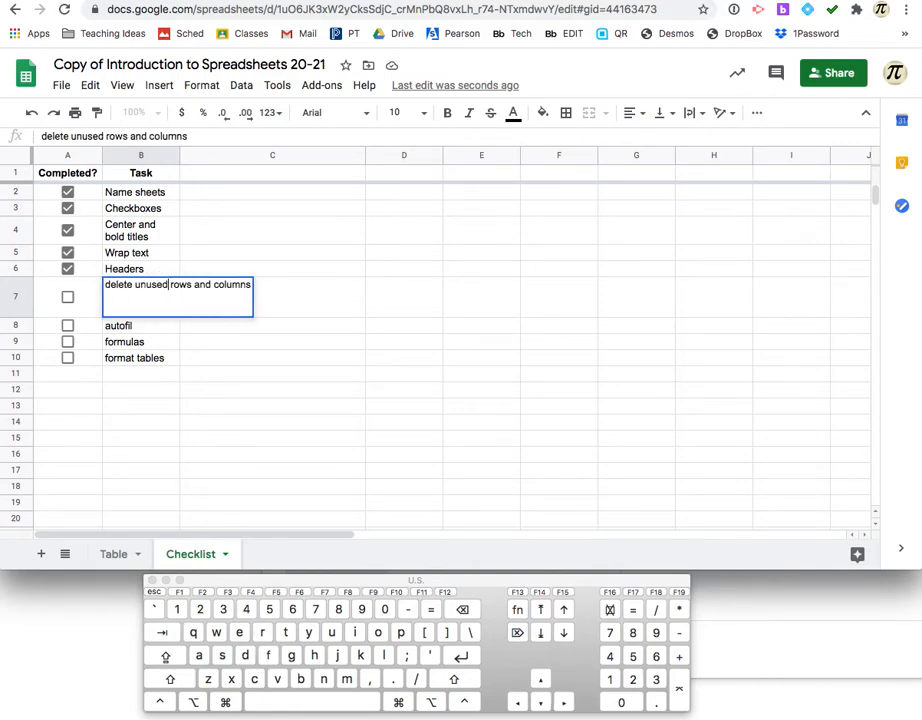
key(Return)
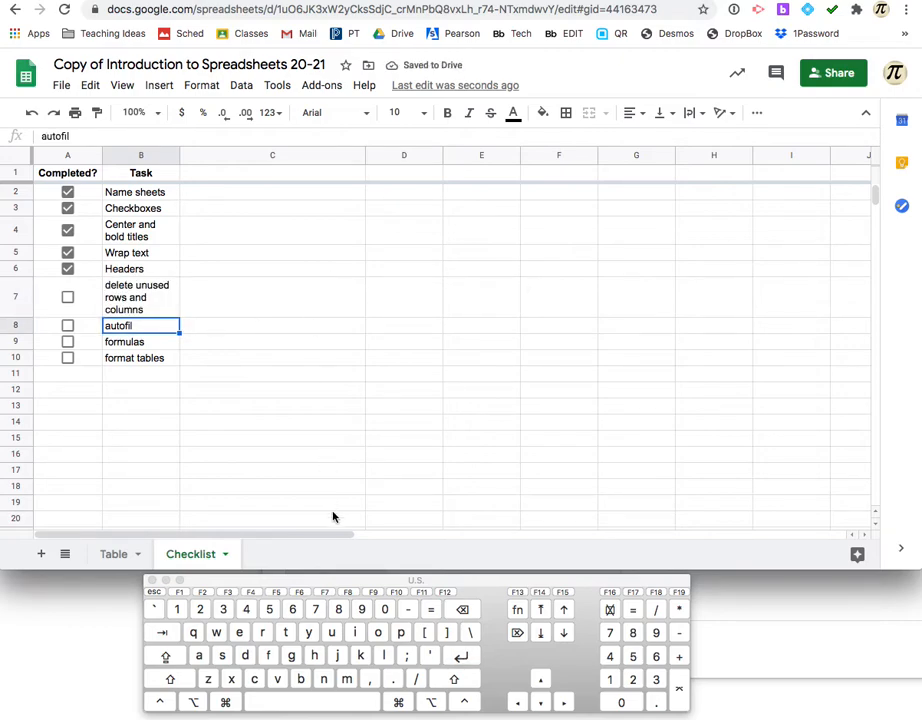
Examine how far the unused columns and rows of the Checklist sheet extend beyond the task list.
drag(325, 535, 815, 510)
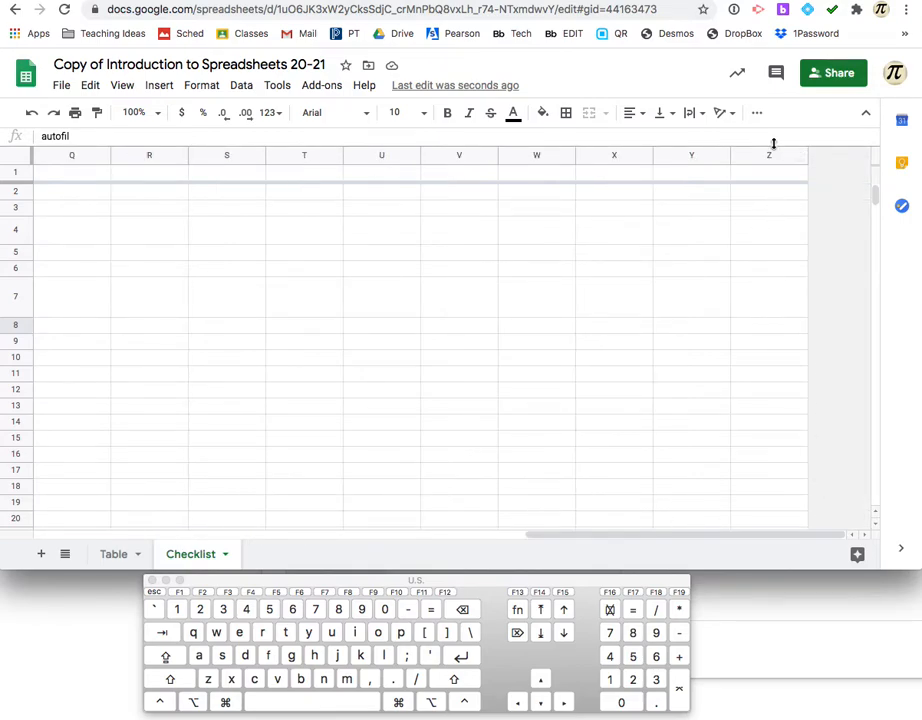
click(117, 535)
click(72, 536)
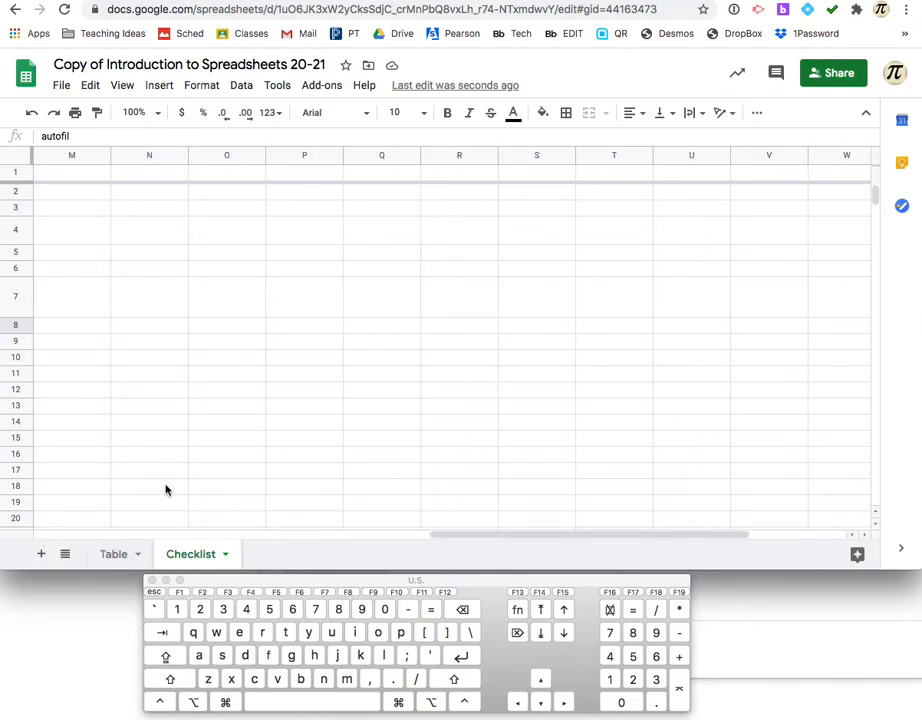
key(super+z)
key(super+z)
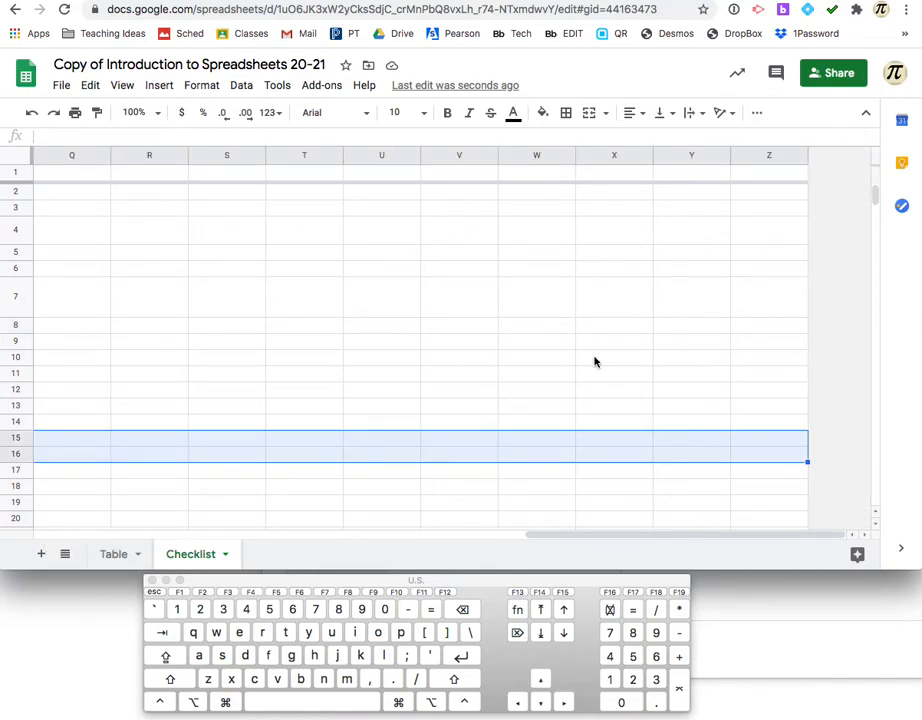
drag(594, 362, 43, 447)
click(294, 414)
key(super+z)
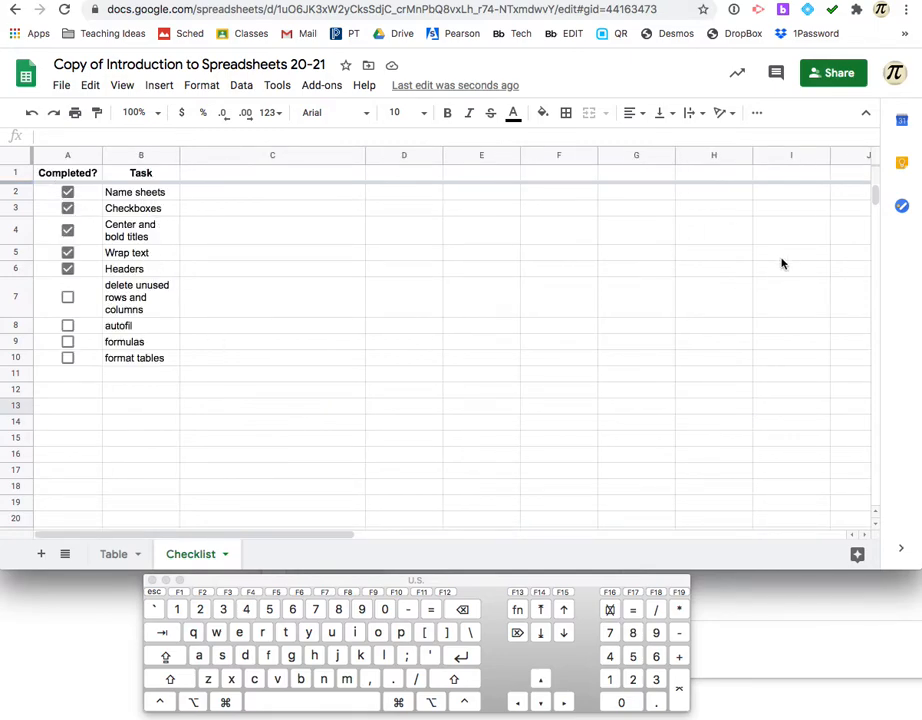
scroll(782, 262, down, 1)
drag(875, 196, 897, 536)
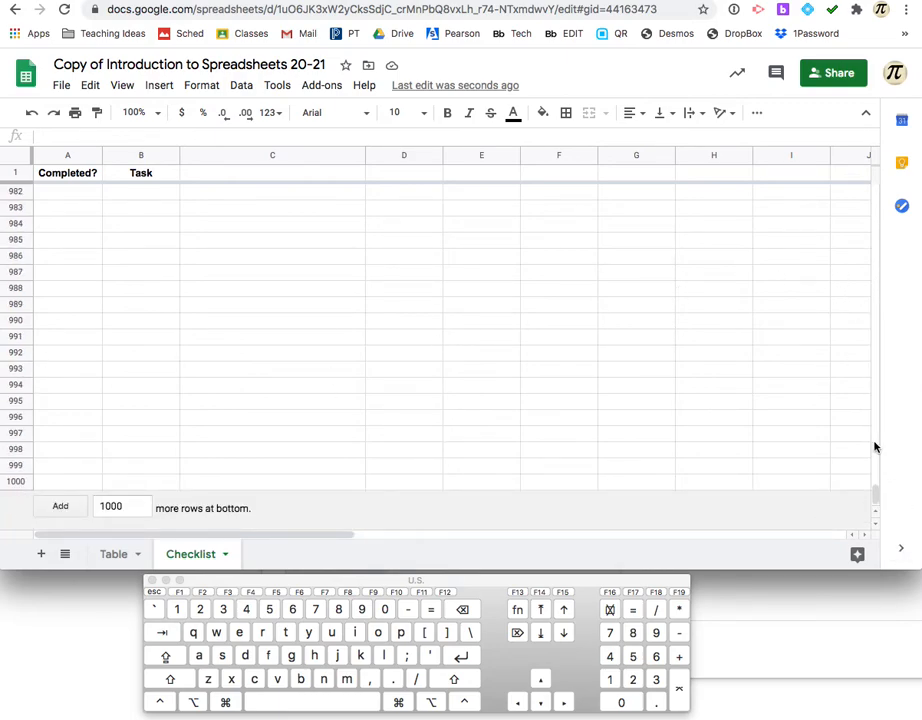
drag(874, 494, 868, 175)
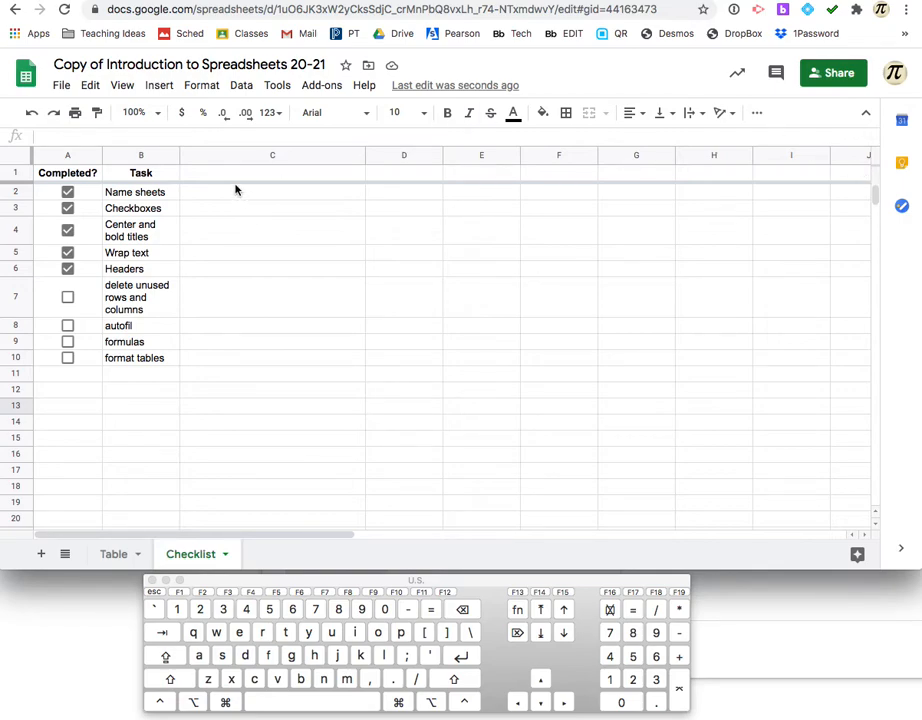
Select the unused column C on the Checklist sheet.
click(230, 154)
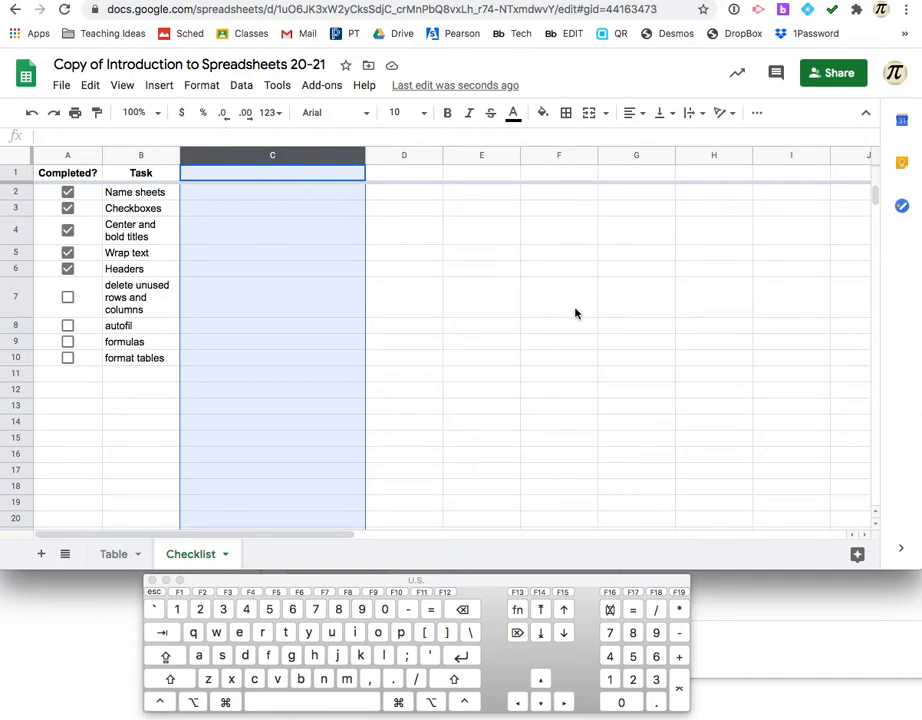
Delete the unused columns C through Z from the Checklist sheet, and undo the deletion.
scroll(606, 370, right, 2)
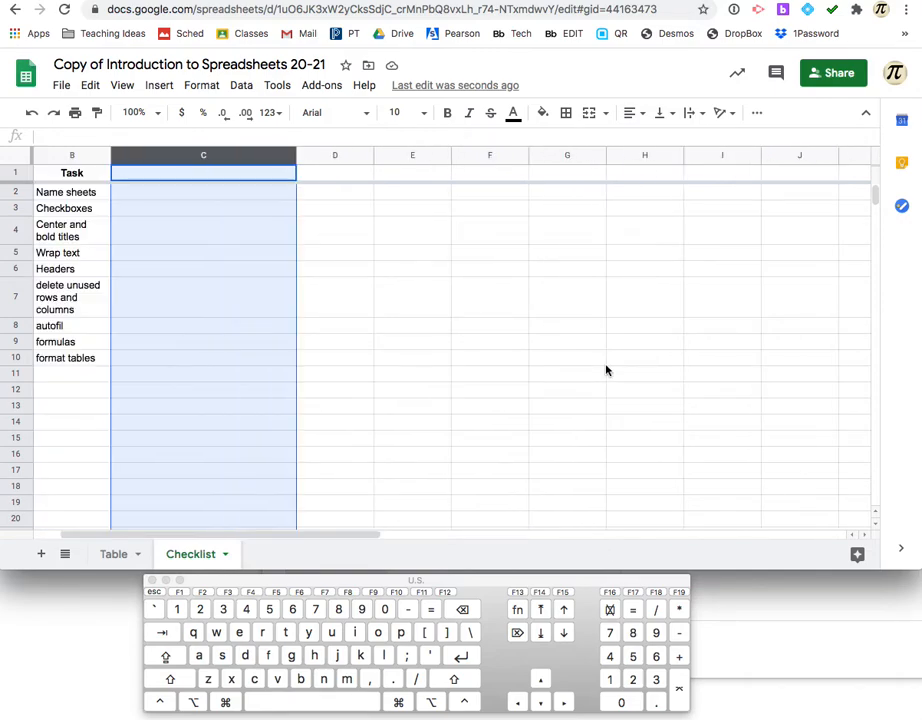
scroll(606, 370, right, 5)
scroll(606, 370, left, 7)
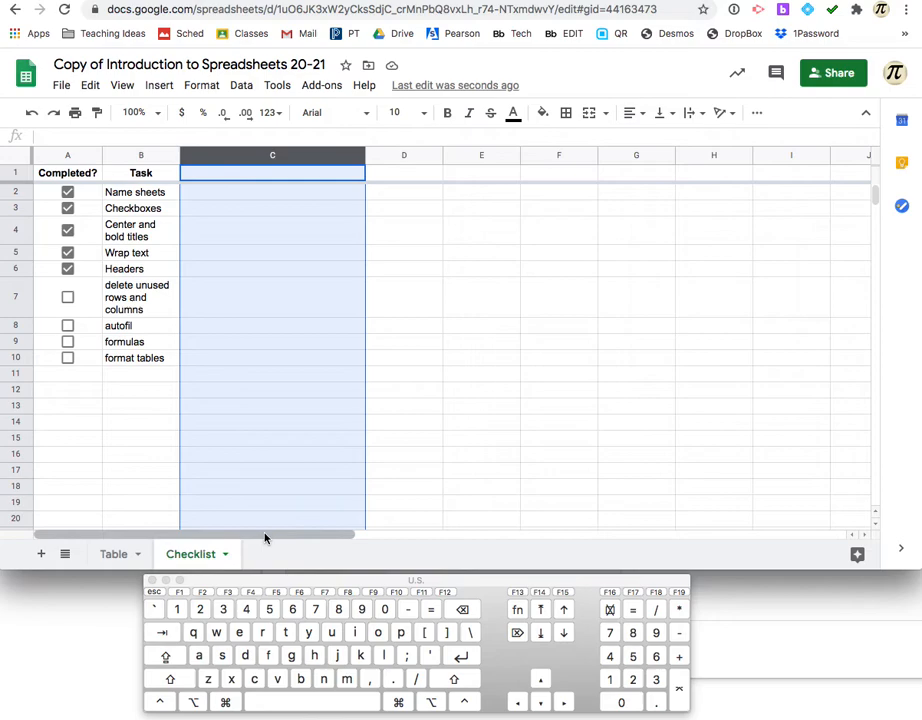
drag(265, 538, 778, 510)
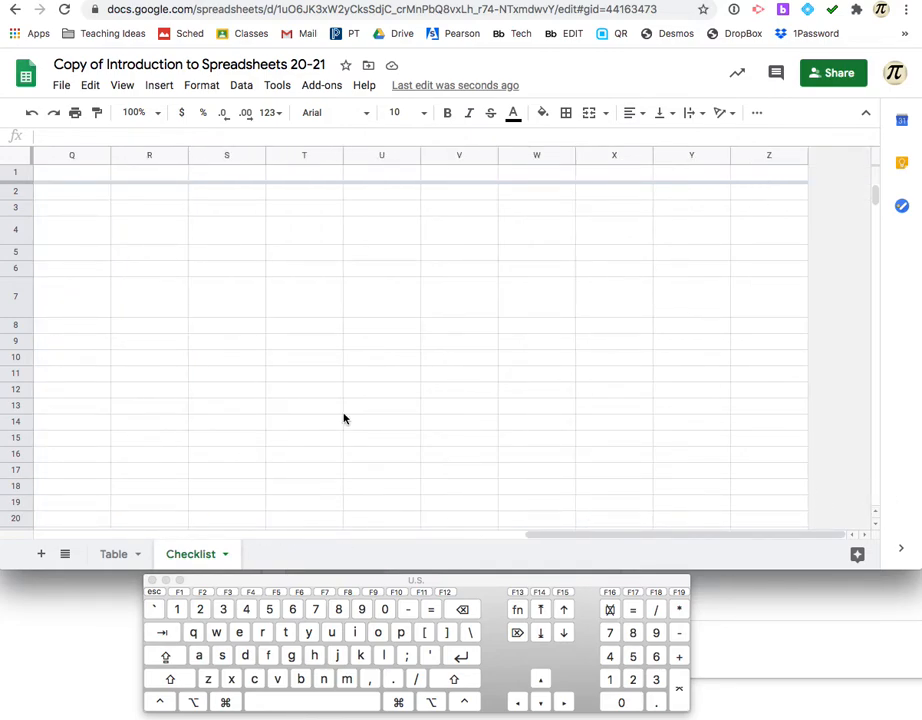
key(shift)
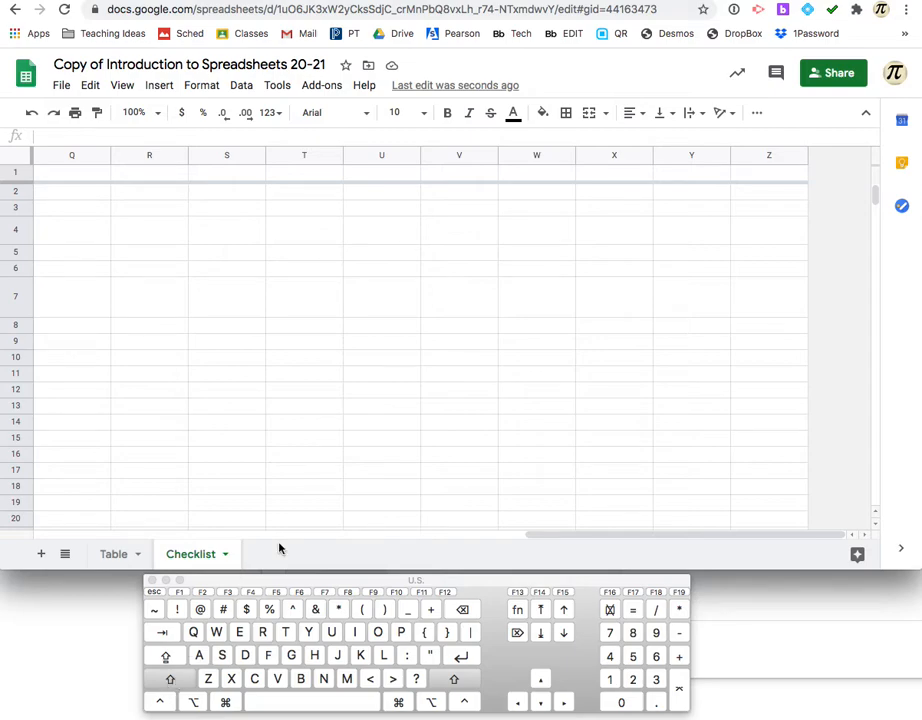
shift+click(751, 157)
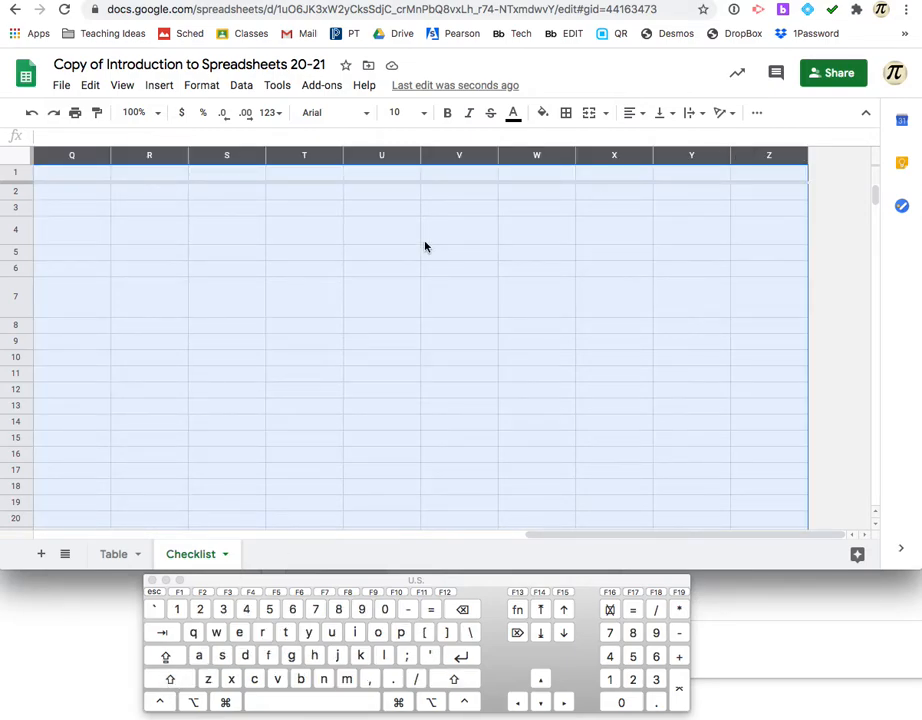
scroll(424, 246, left, 10)
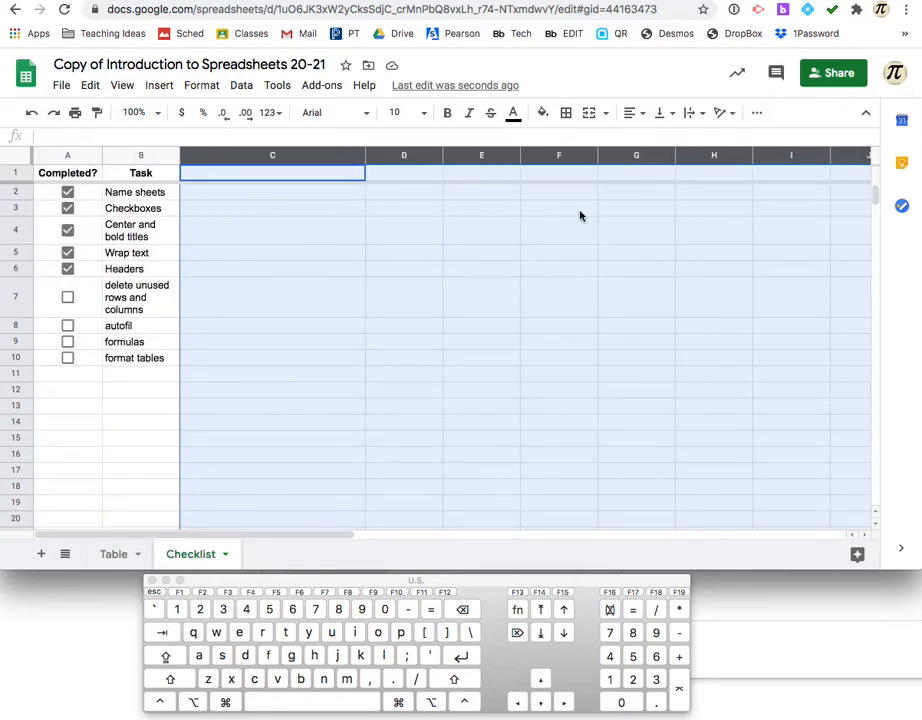
scroll(580, 215, right, 10)
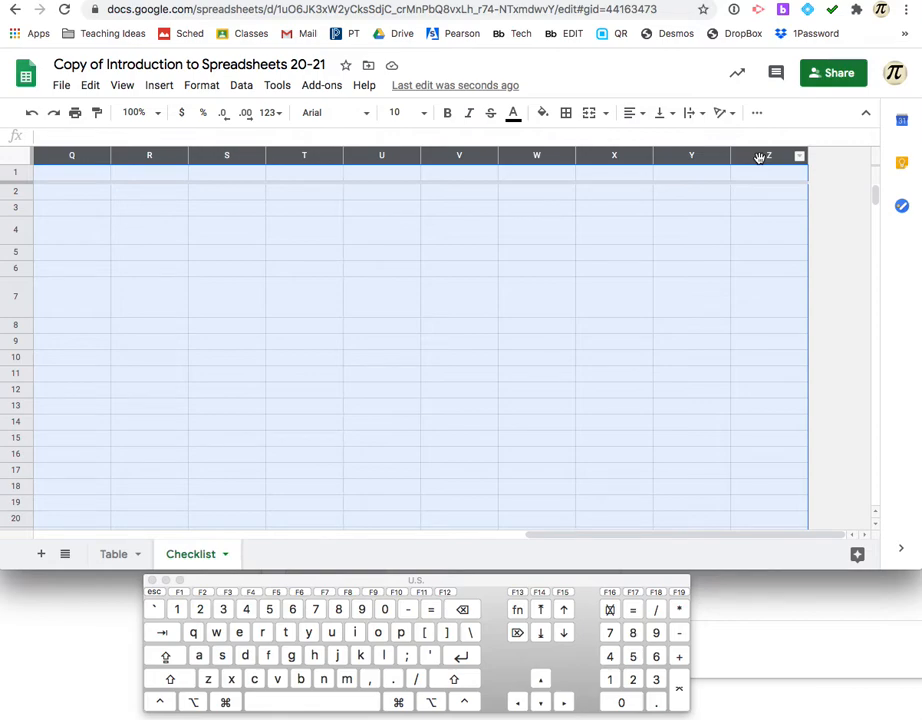
right_click(760, 159)
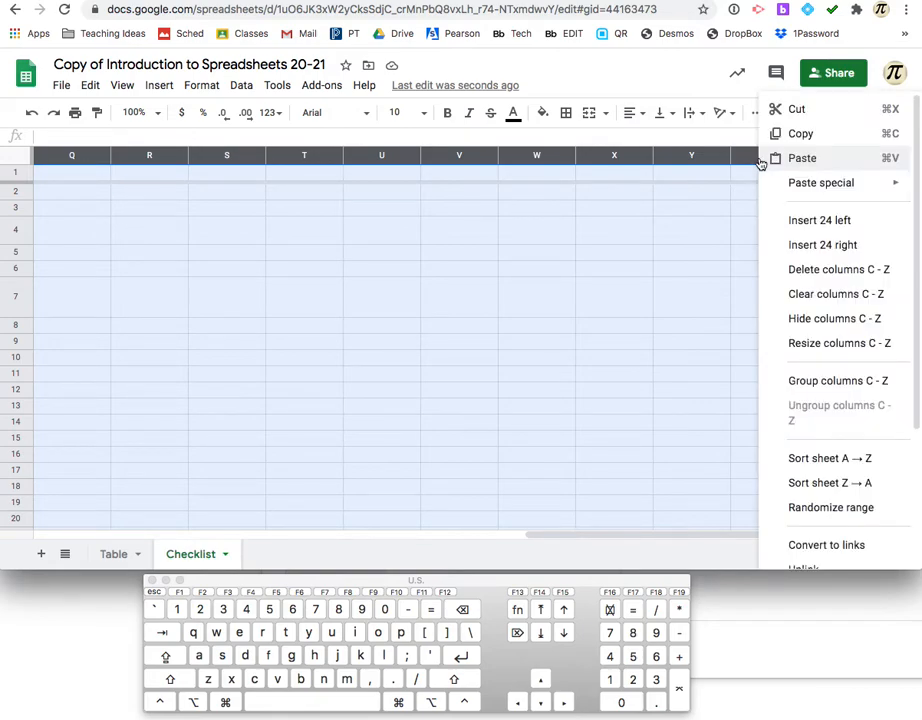
key(Escape)
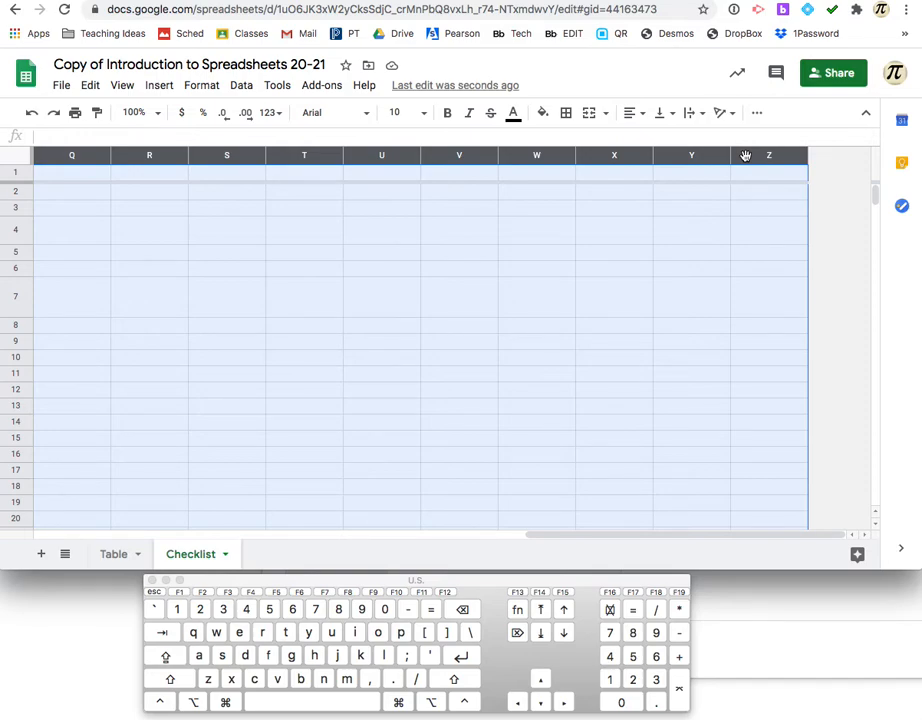
right_click(745, 157)
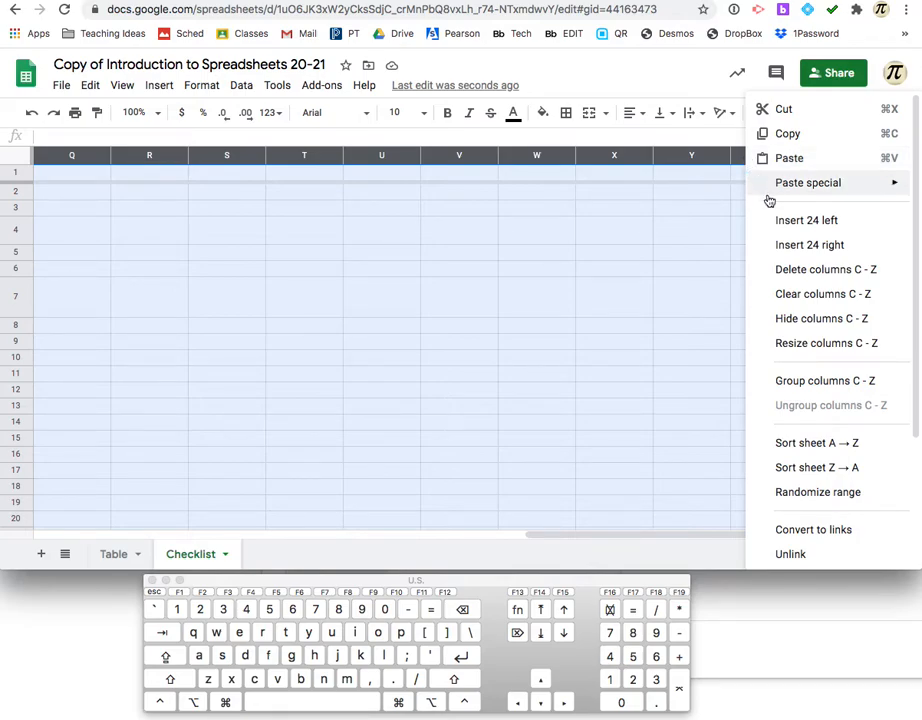
click(778, 157)
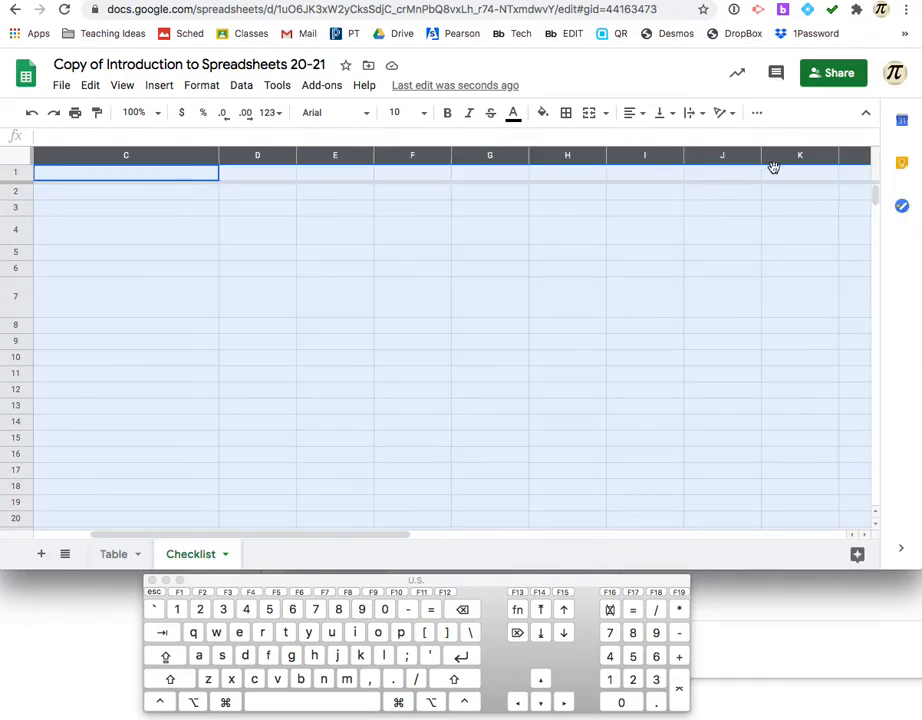
scroll(770, 165, right, 8)
scroll(750, 164, left, 5)
scroll(737, 160, left, 5)
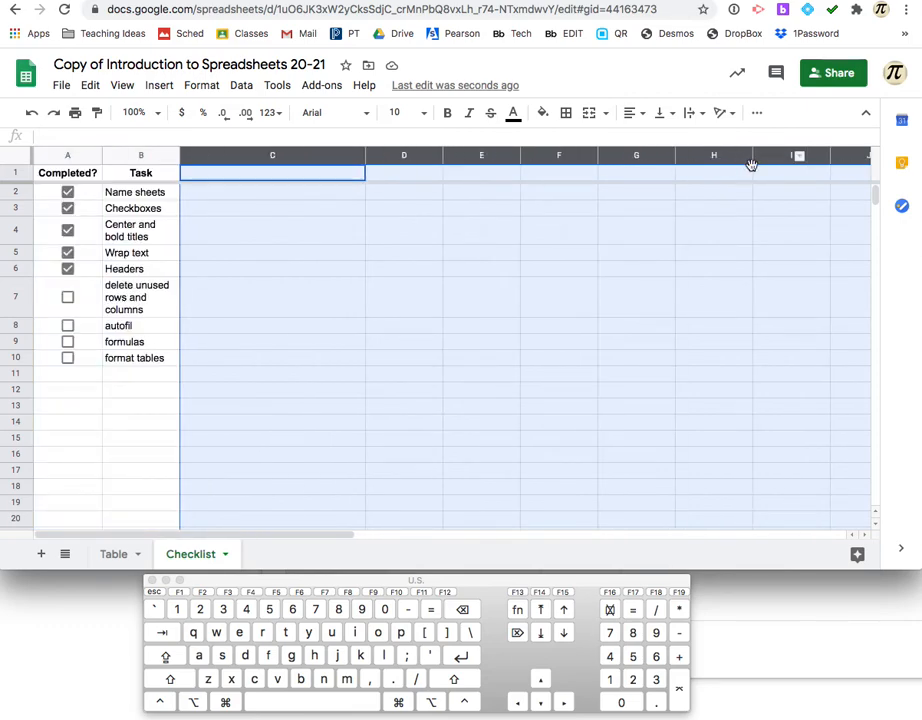
right_click(357, 156)
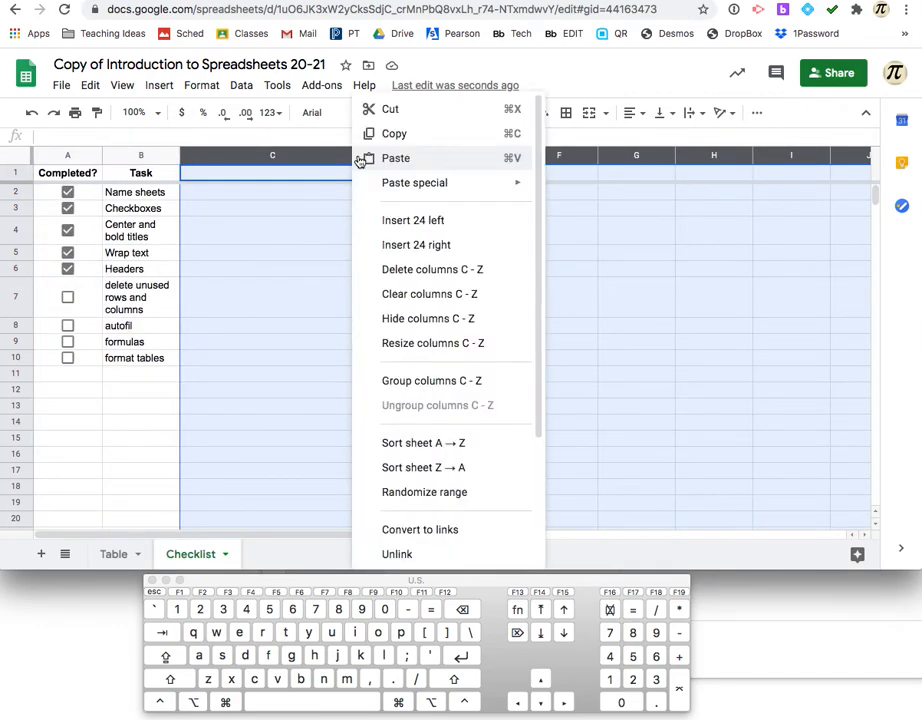
click(425, 270)
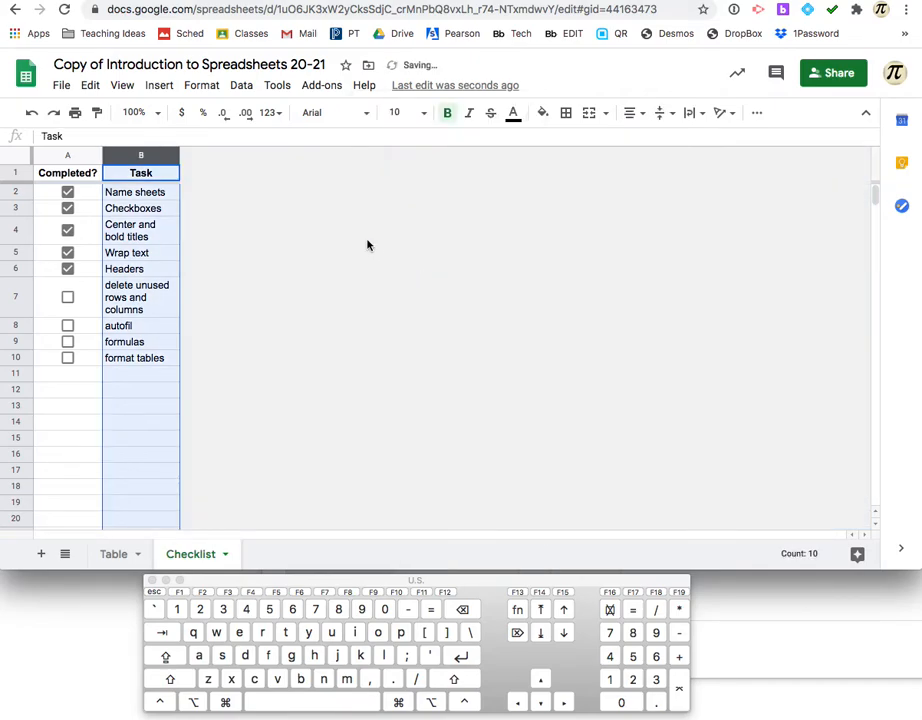
key(super+z)
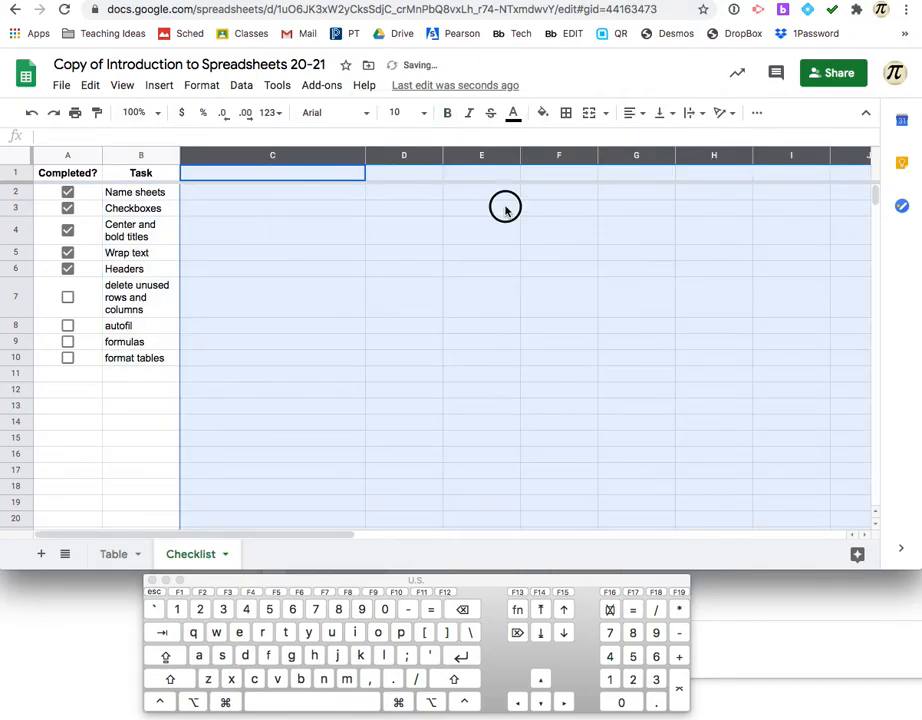
click(505, 210)
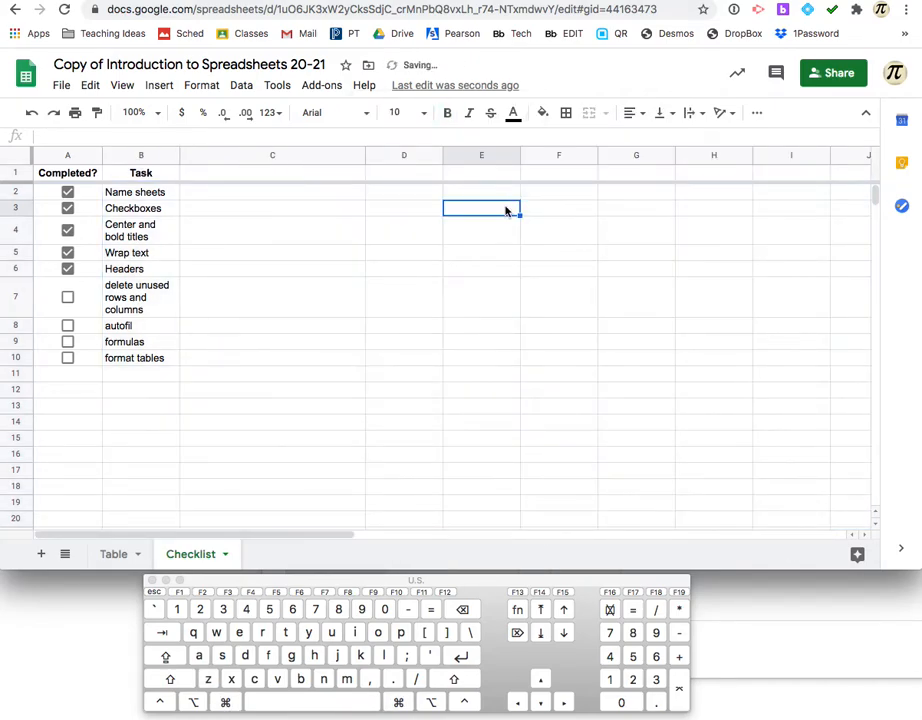
Select the range of empty columns from C to Z and delete them from the Checklist sheet.
click(243, 155)
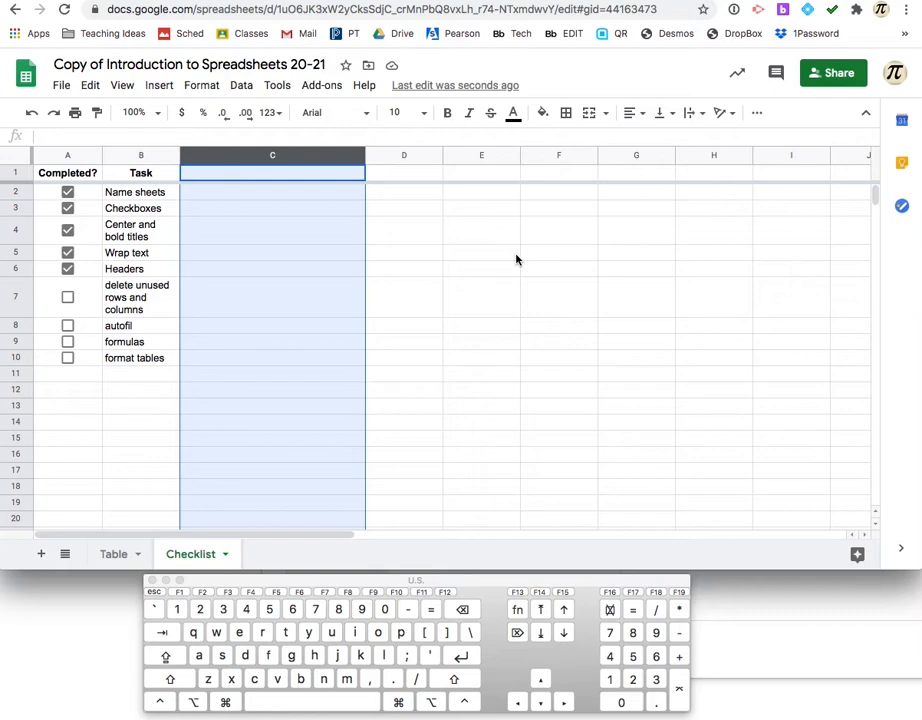
scroll(516, 259, right, 10)
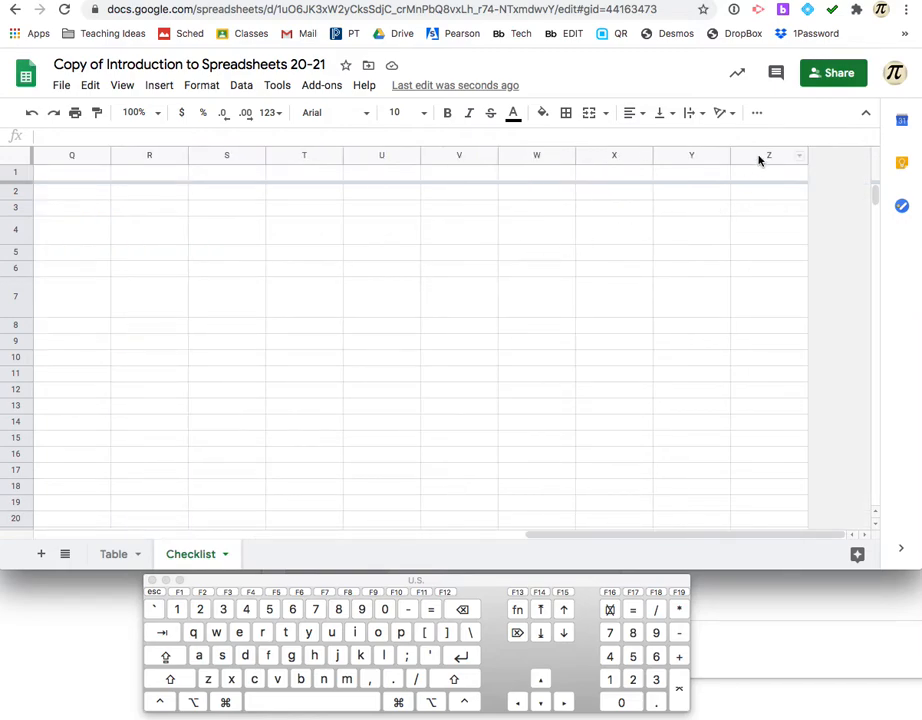
key(shift)
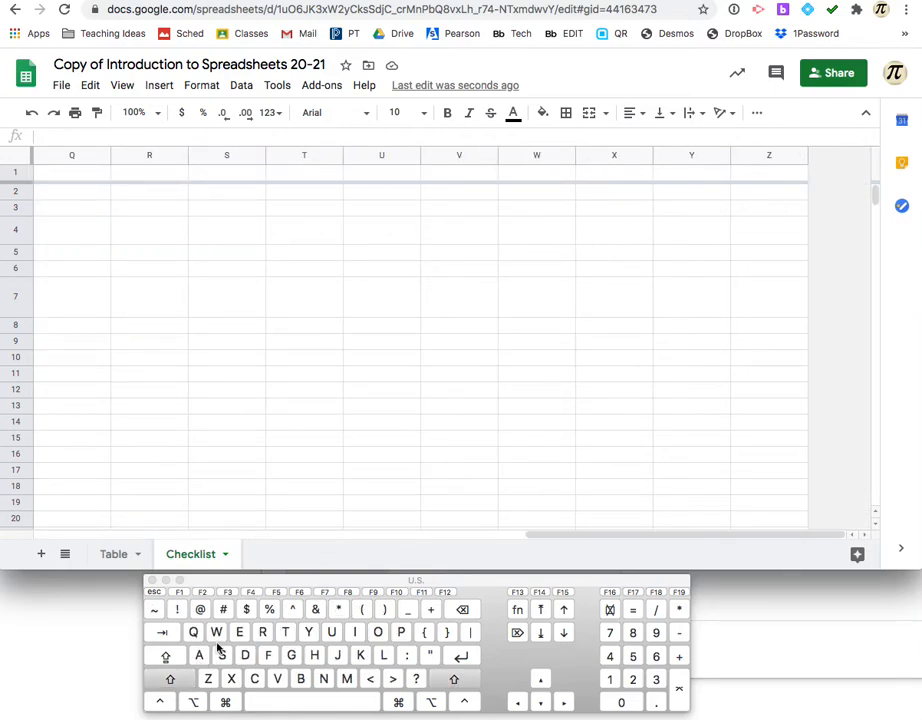
shift+click(746, 157)
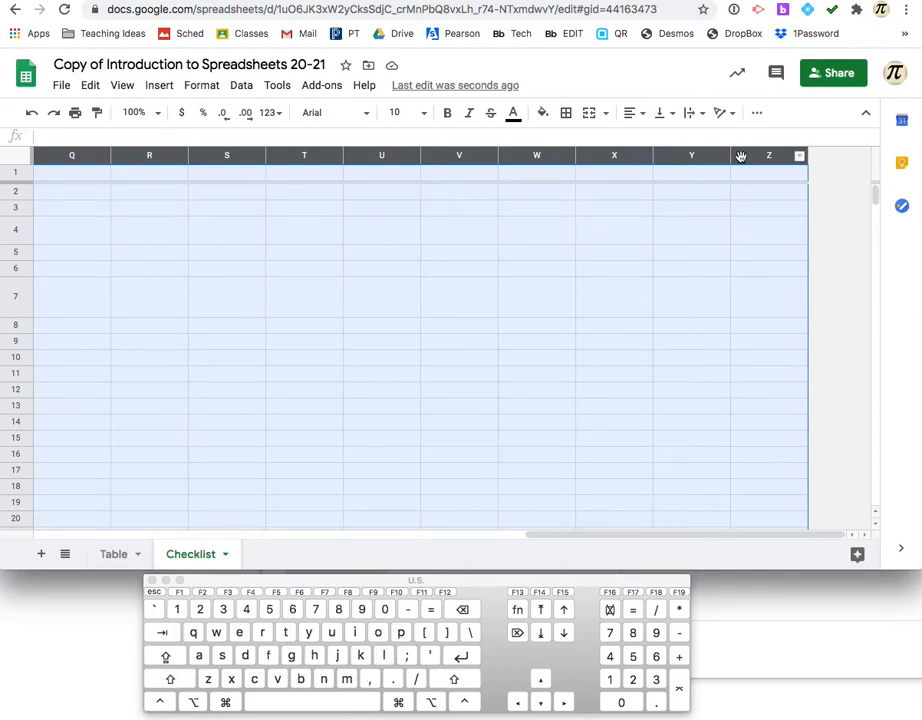
right_click(744, 158)
click(769, 268)
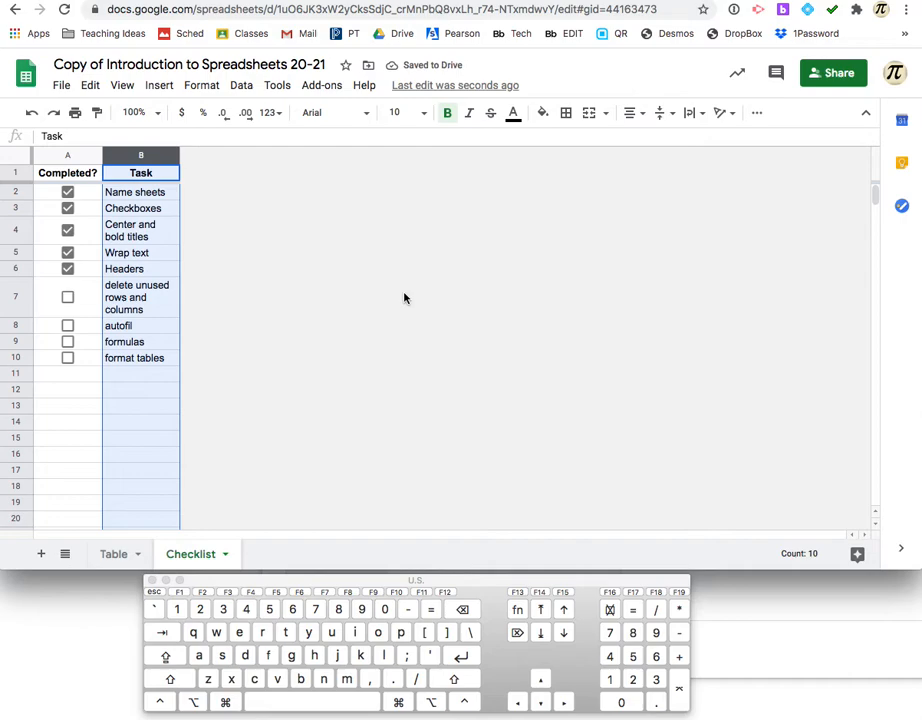
click(71, 390)
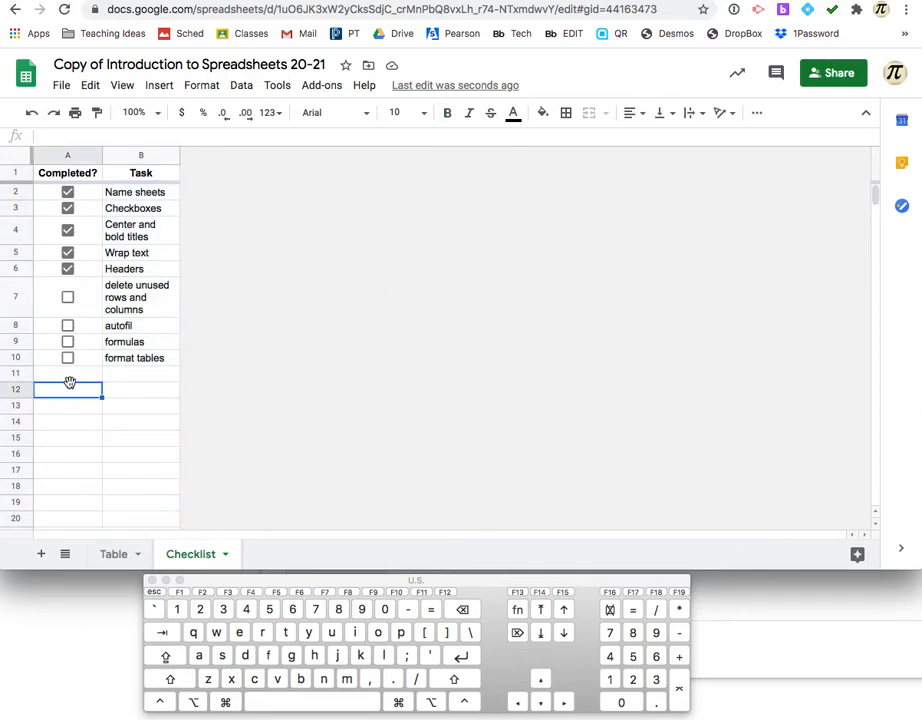
click(64, 378)
click(10, 376)
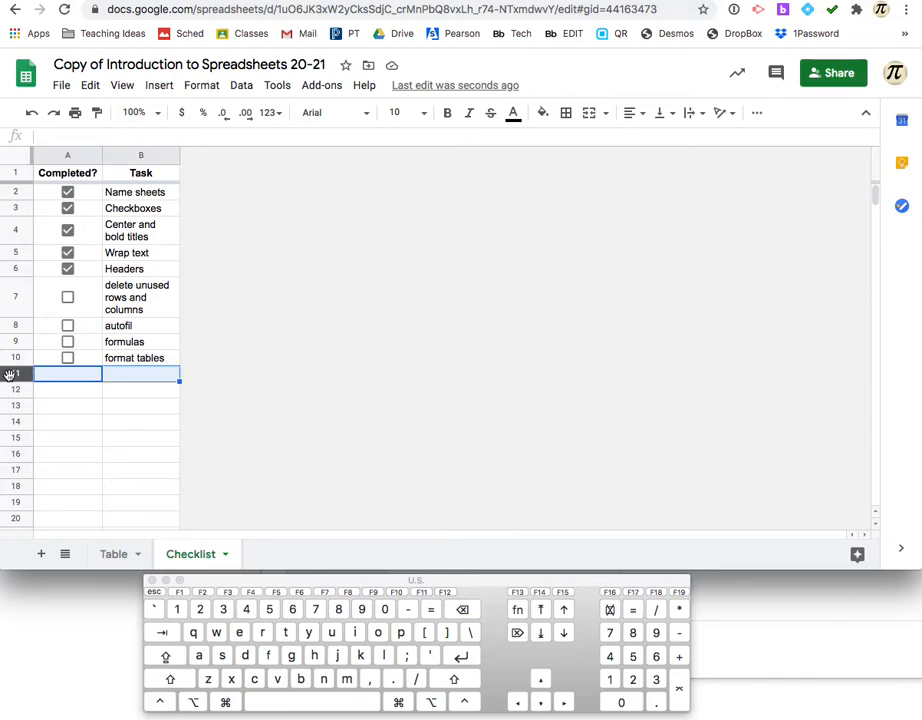
click(17, 423)
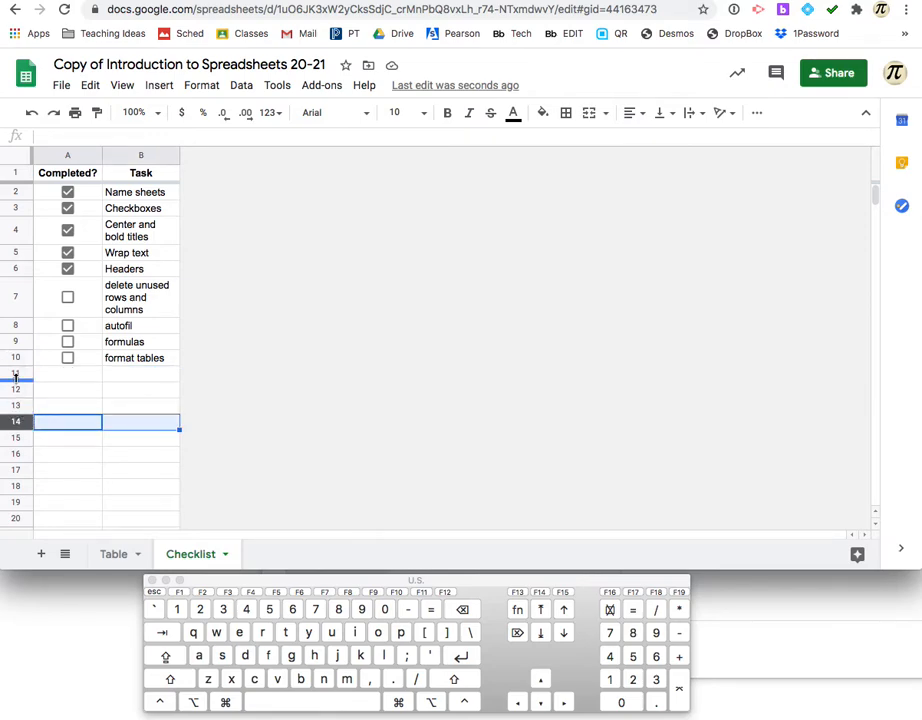
click(16, 377)
click(83, 380)
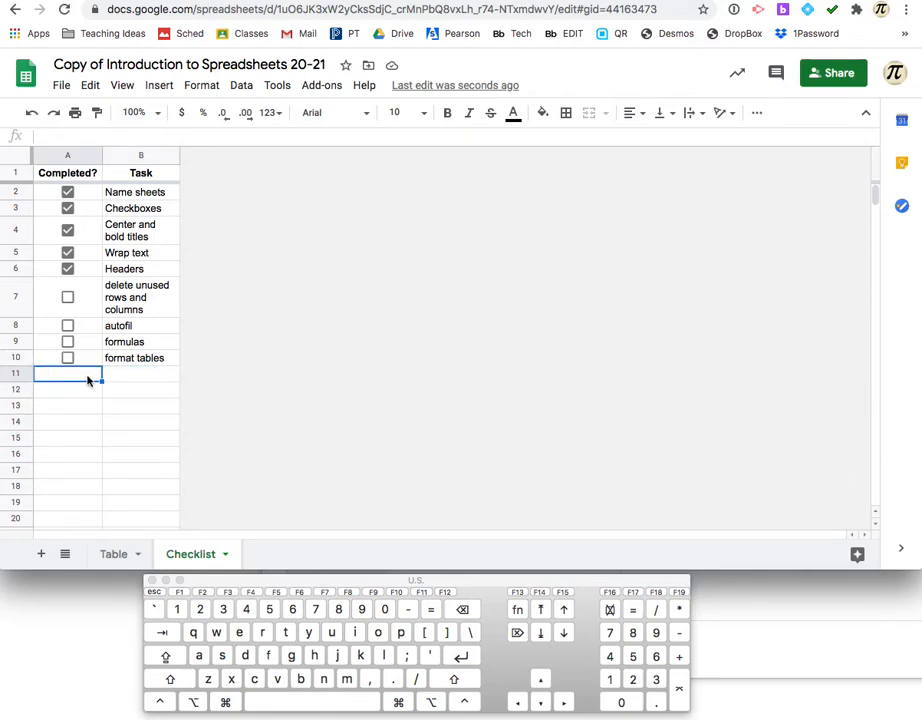
Delete the unused rows 12 through 1000 below the checklist, keeping row 11.
click(16, 389)
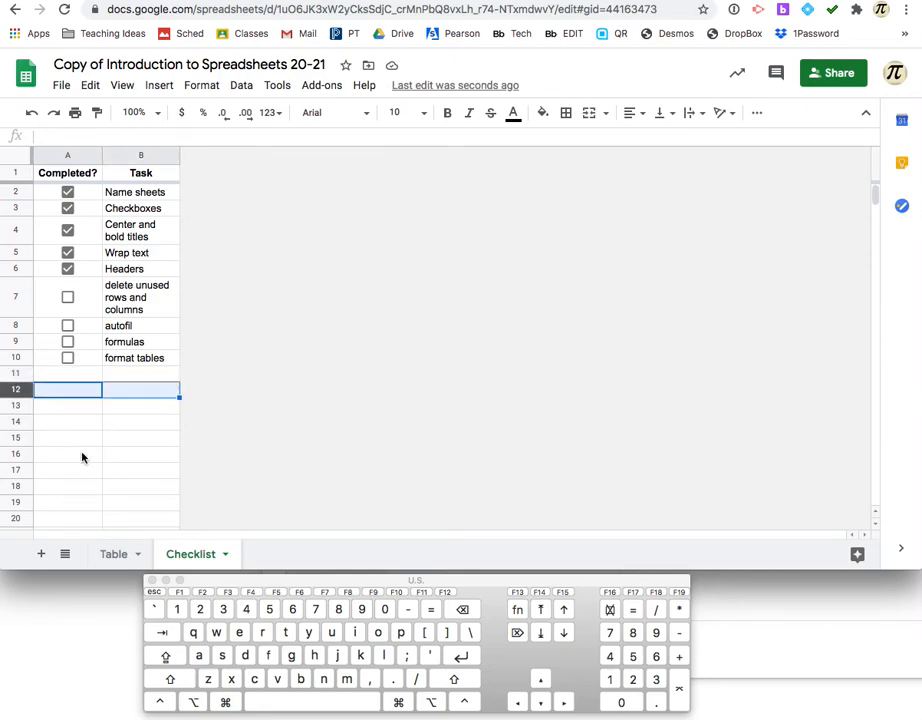
scroll(393, 411, down, 1)
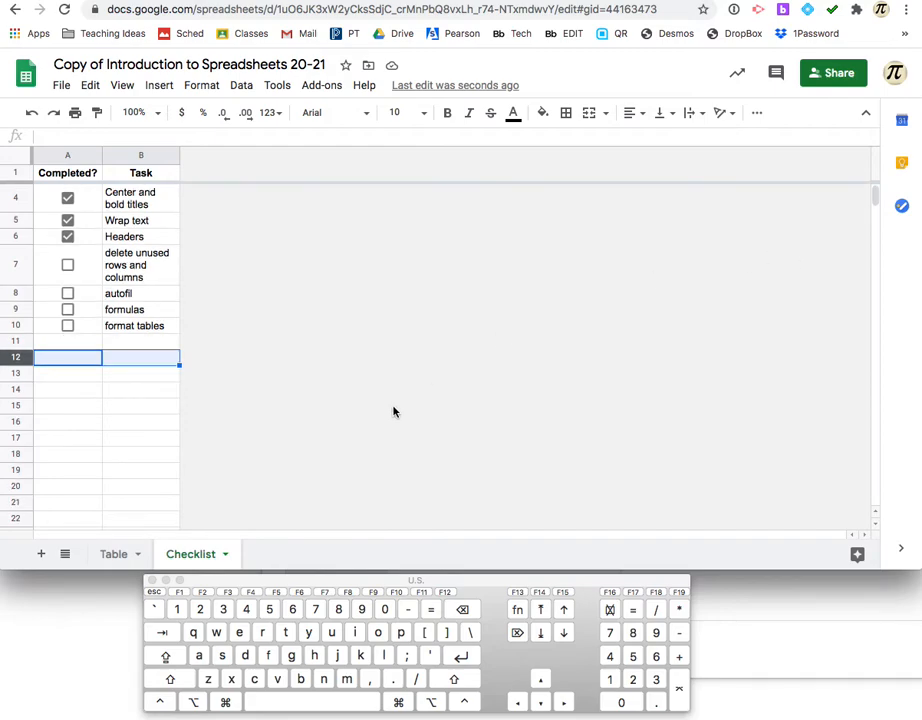
scroll(80, 437, down, 5)
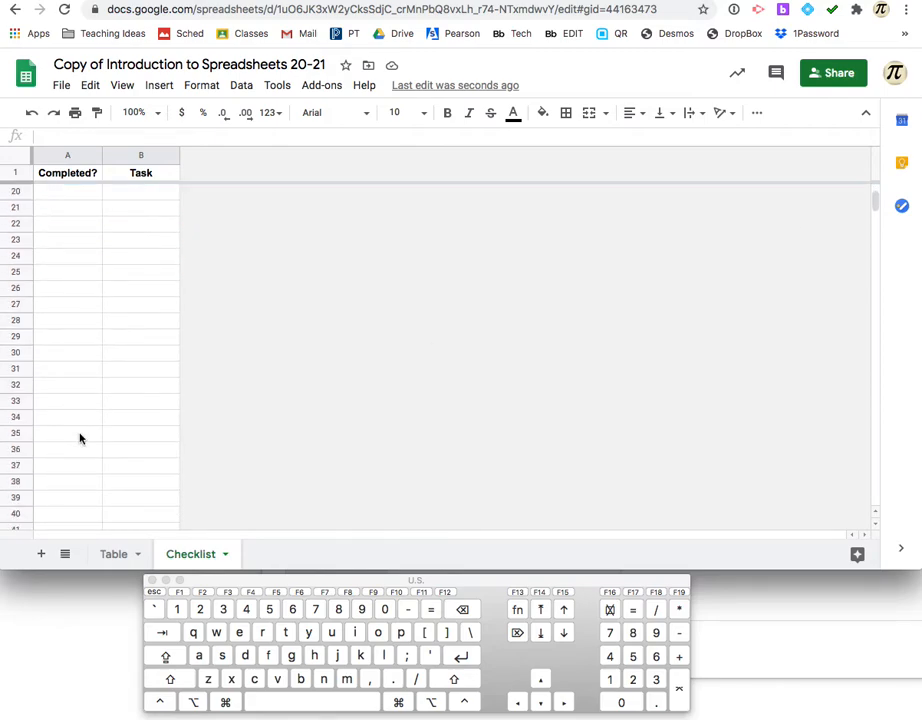
scroll(80, 437, up, 7)
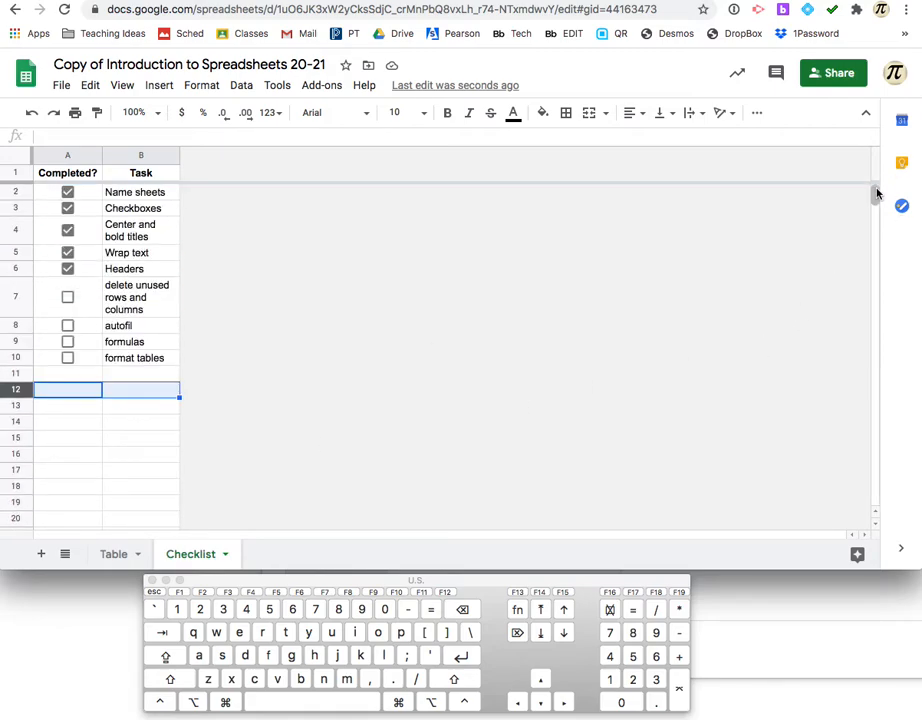
drag(876, 193, 891, 573)
key(shift)
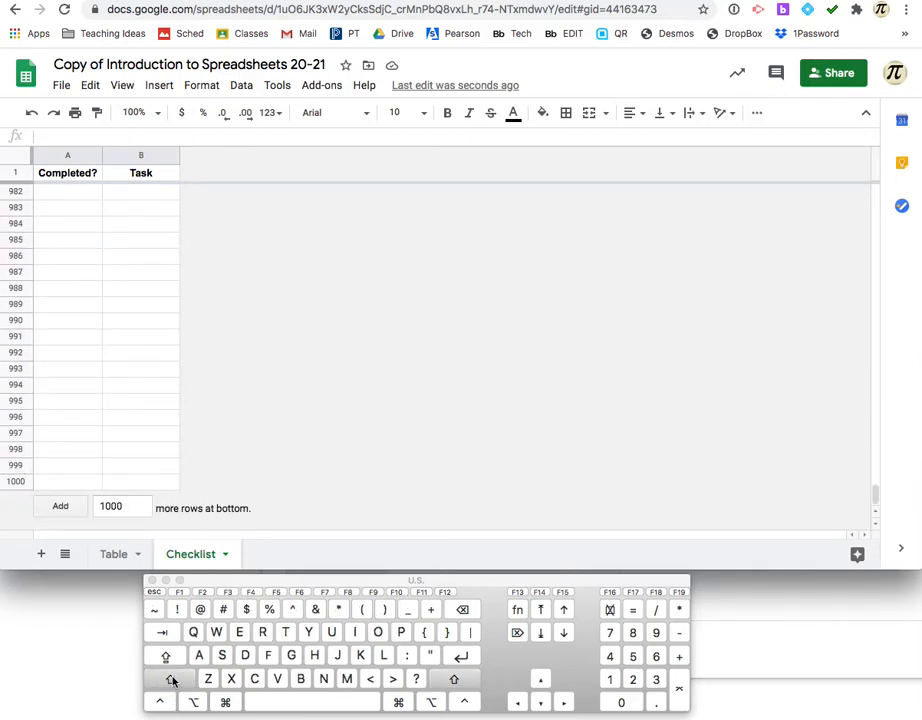
shift+click(15, 482)
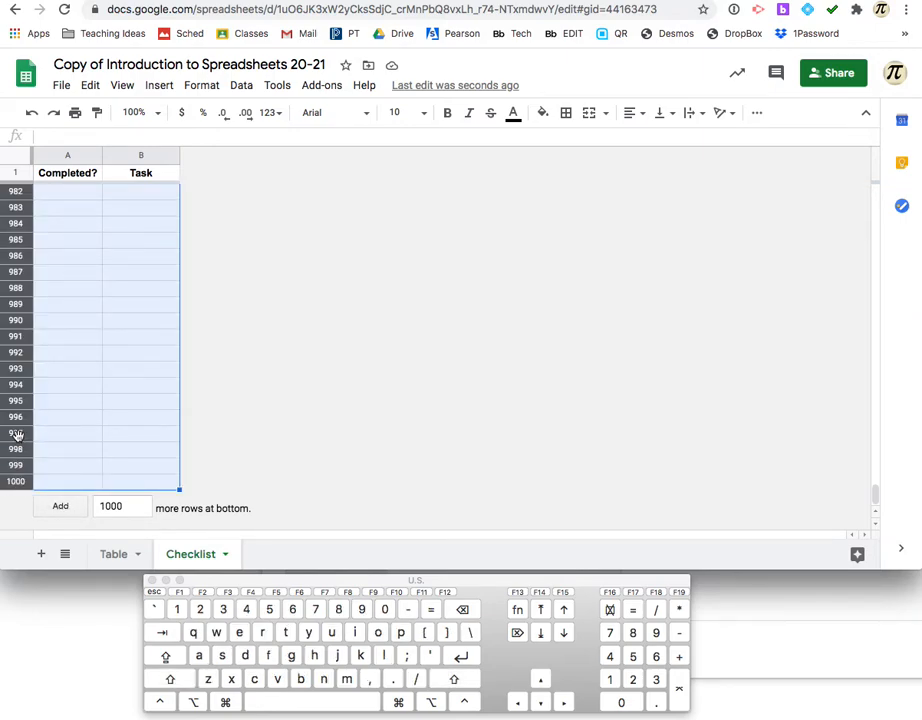
right_click(17, 440)
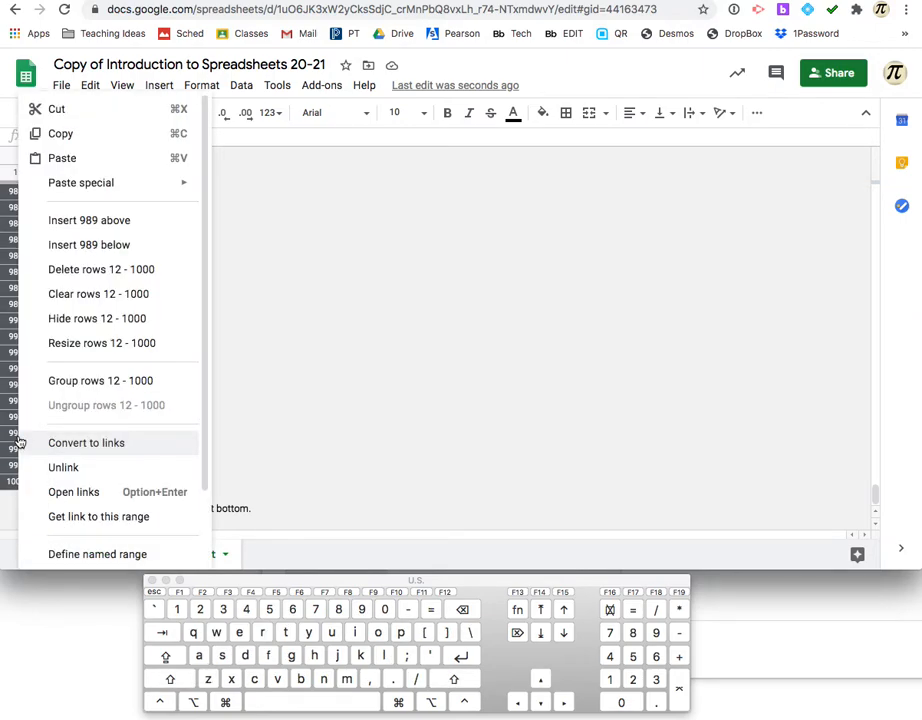
click(110, 272)
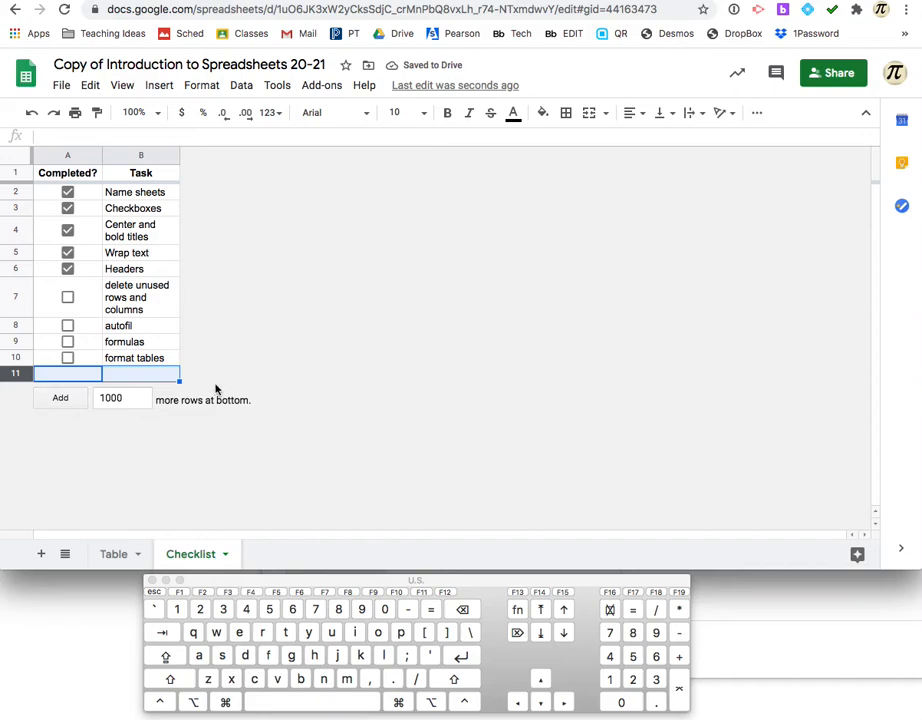
Select rows 12 through 1000 below the checklist in the Checklist sheet and delete them again.
click(141, 421)
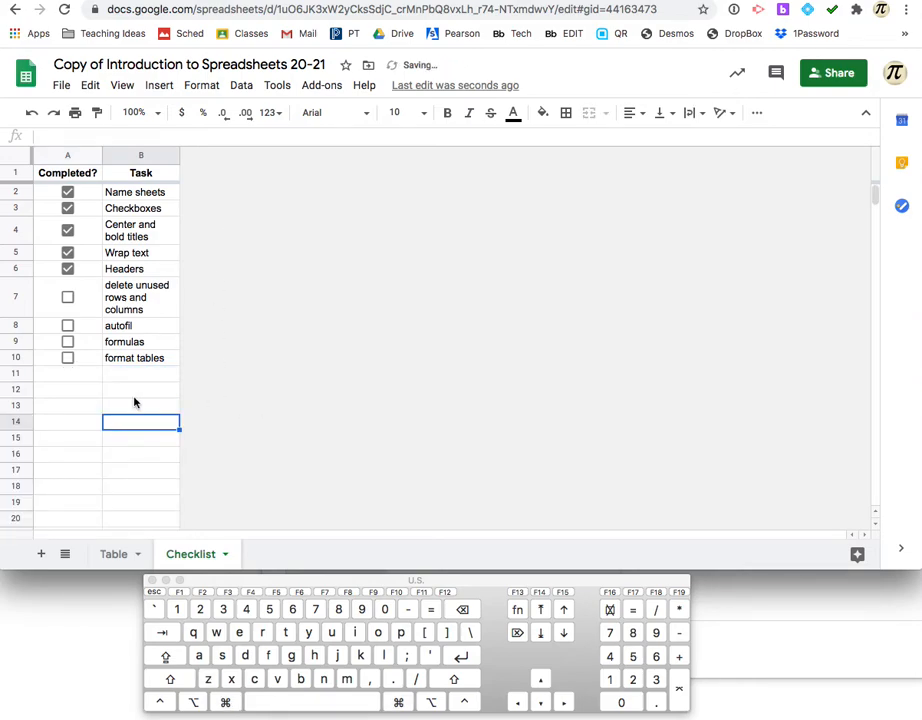
click(16, 390)
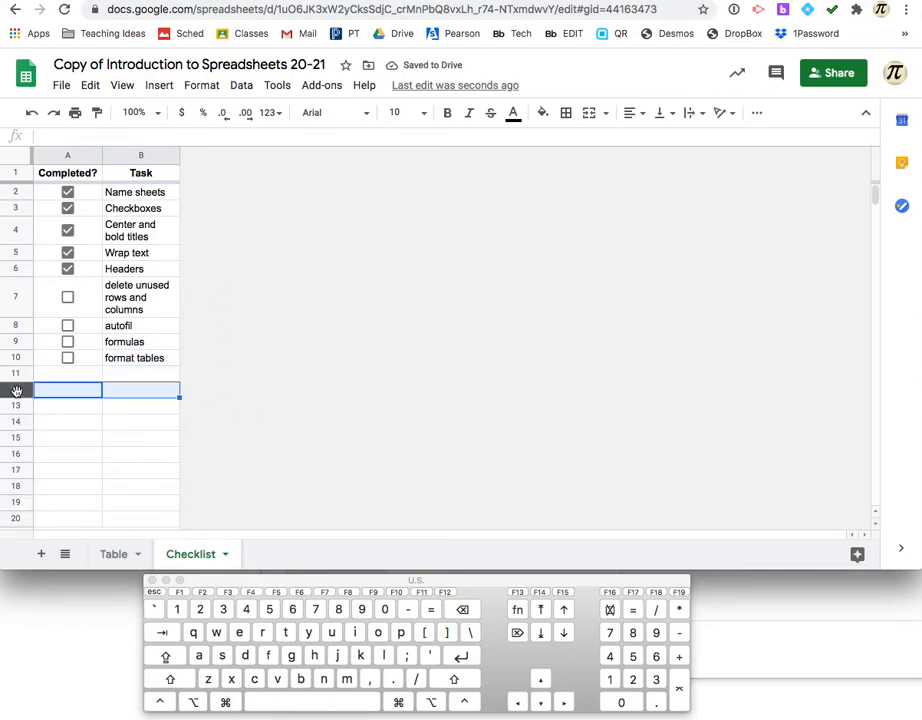
drag(873, 195, 917, 703)
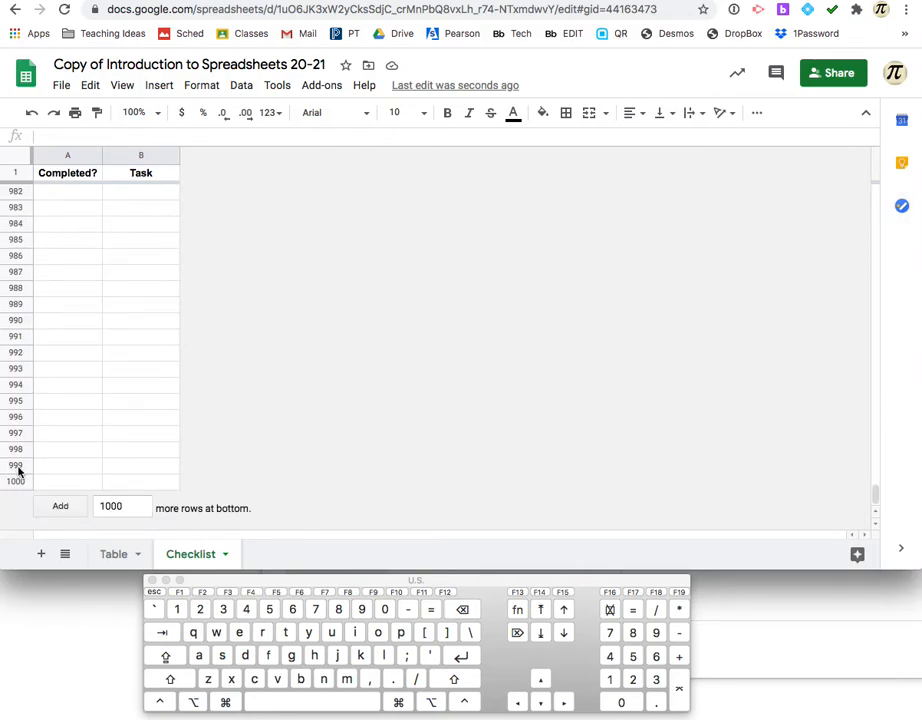
key(shift)
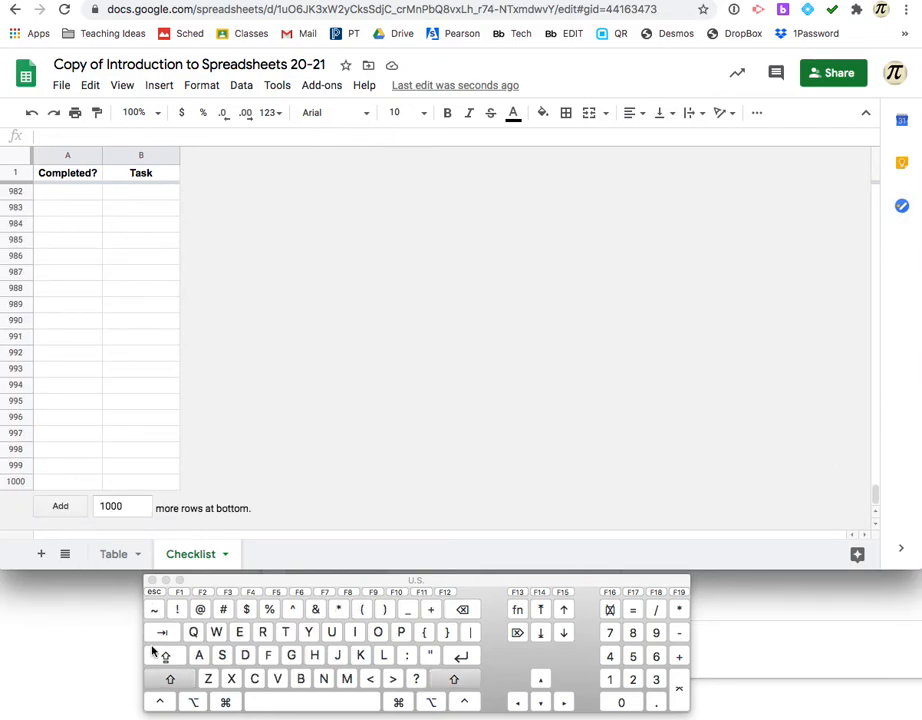
shift+click(17, 481)
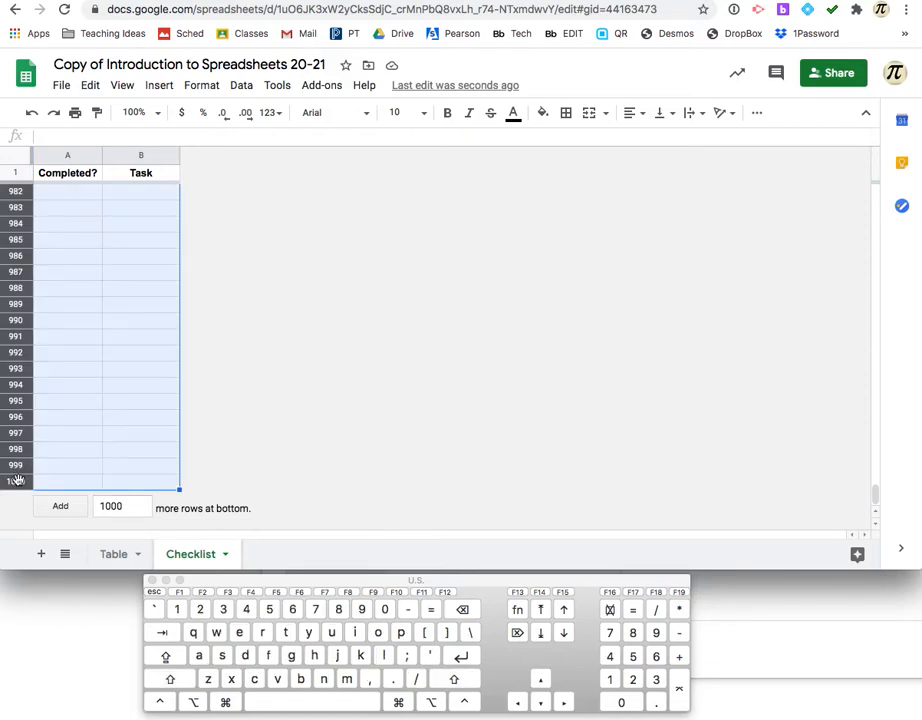
right_click(21, 400)
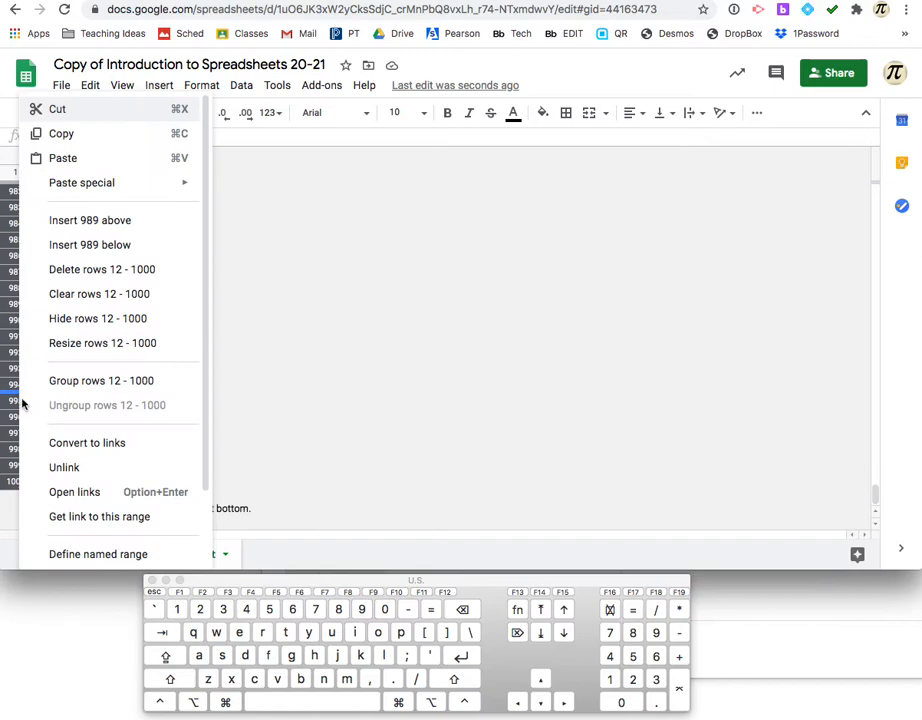
click(112, 270)
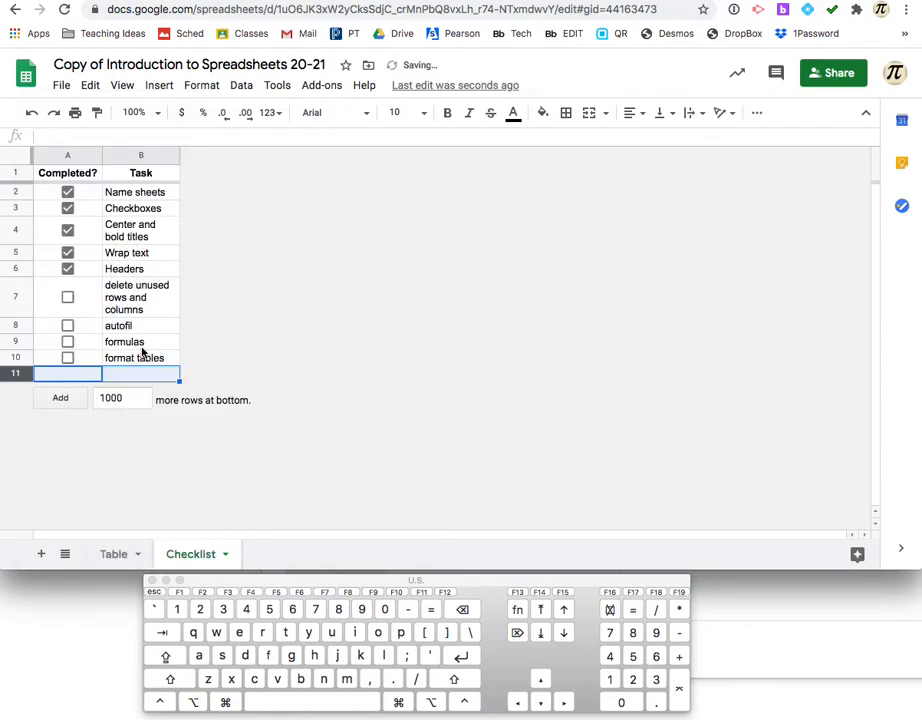
Delete the unused columns F through Z to the right of the summary table in the Table sheet.
click(116, 562)
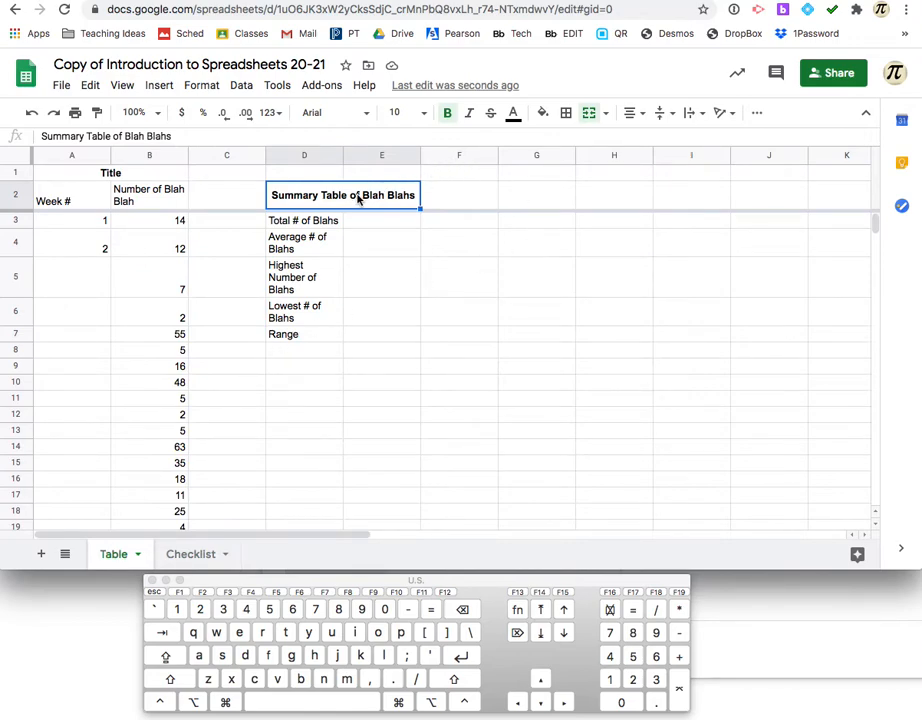
click(463, 176)
click(447, 207)
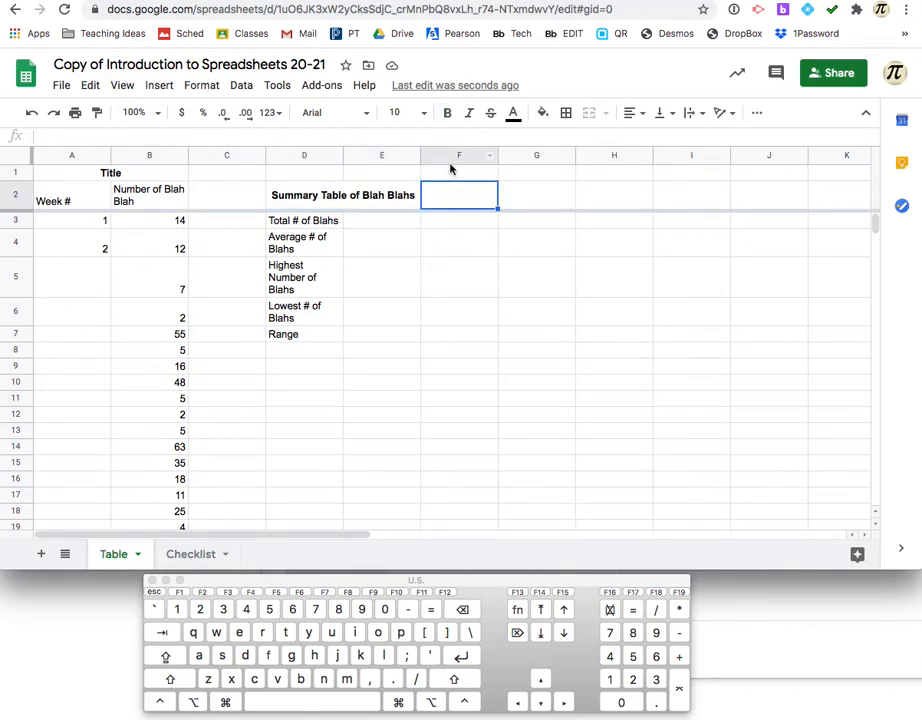
click(450, 158)
scroll(595, 206, right, 10)
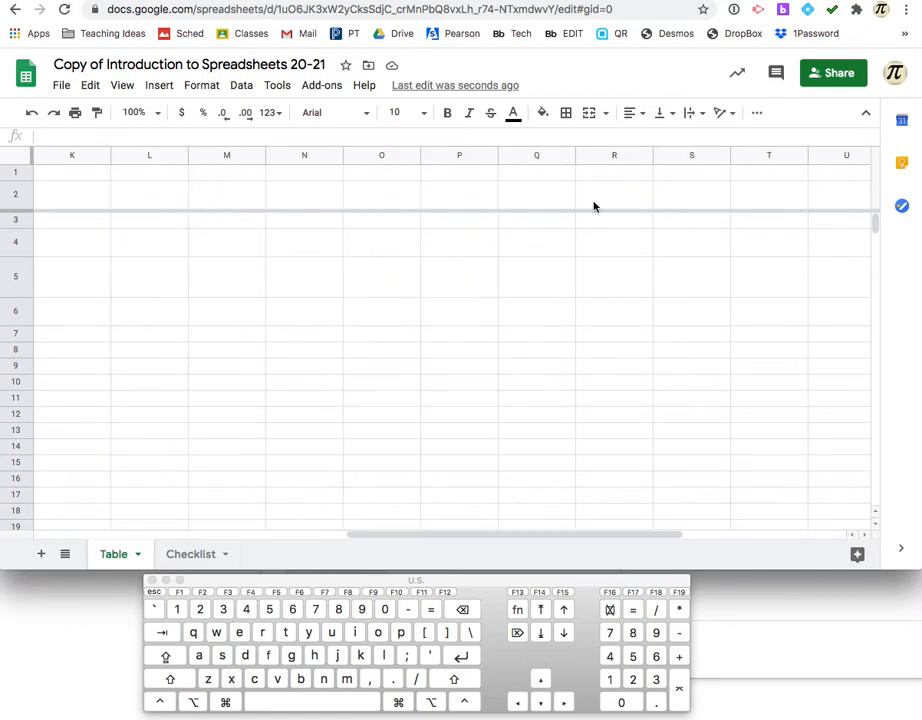
shift+click(757, 154)
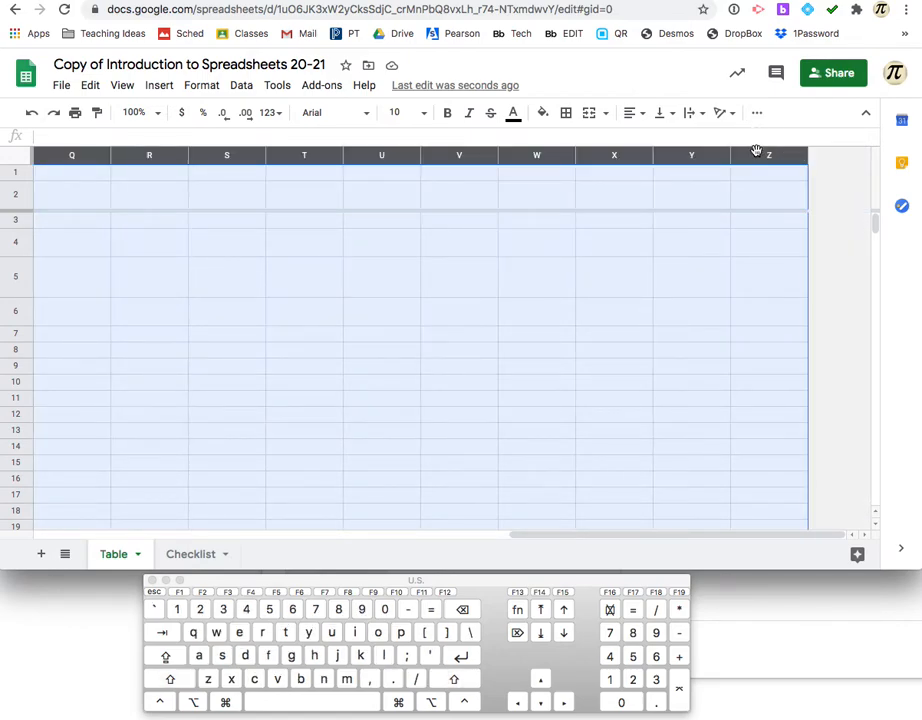
right_click(757, 155)
click(795, 269)
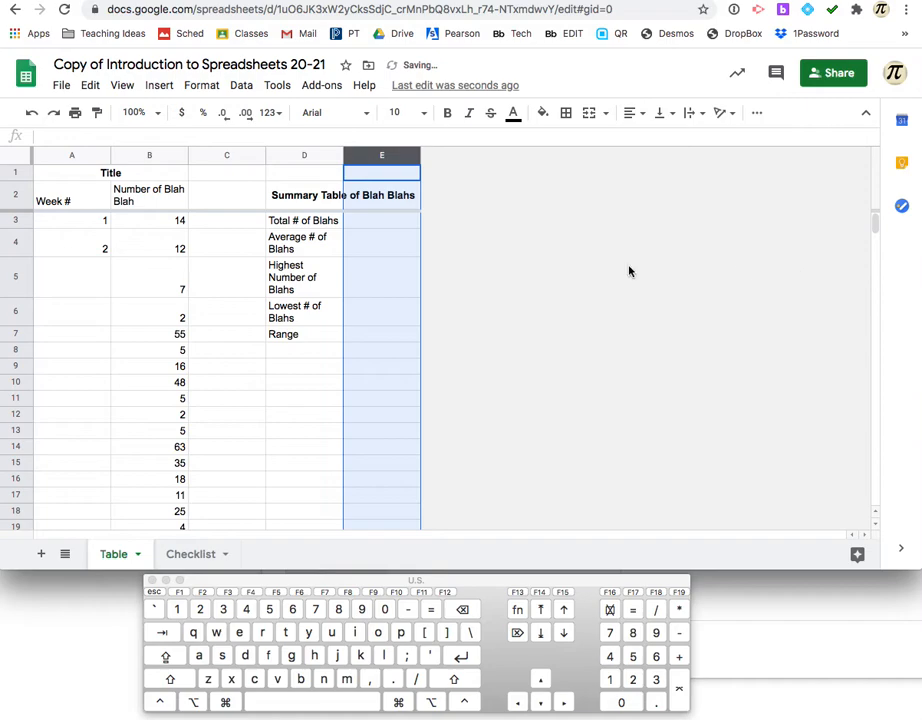
Delete the unused rows 42 through 1000 below the last data entry in the Table sheet.
scroll(288, 391, down, 10)
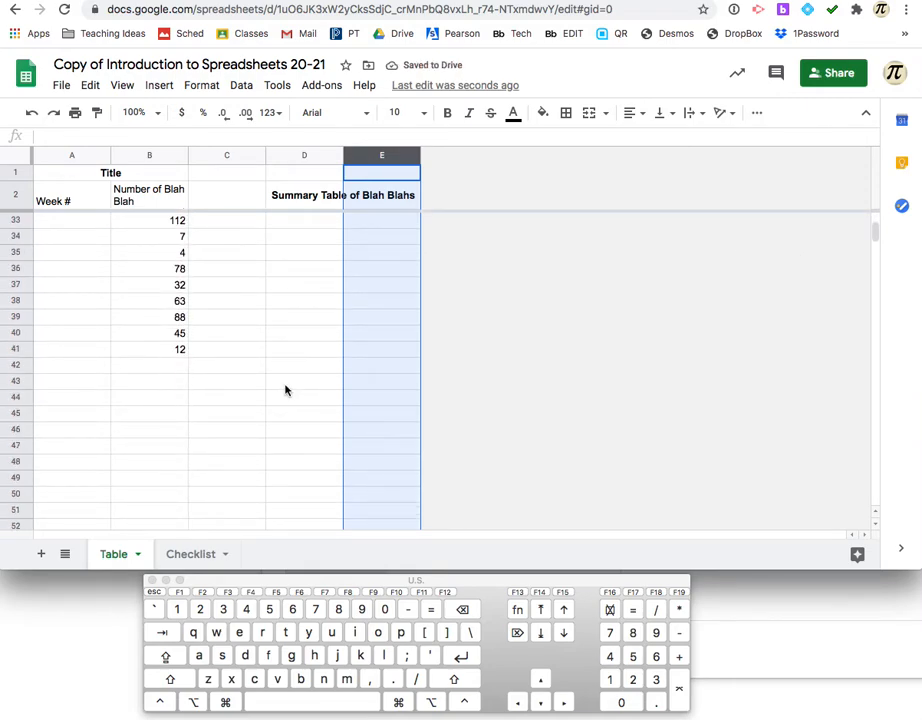
click(20, 349)
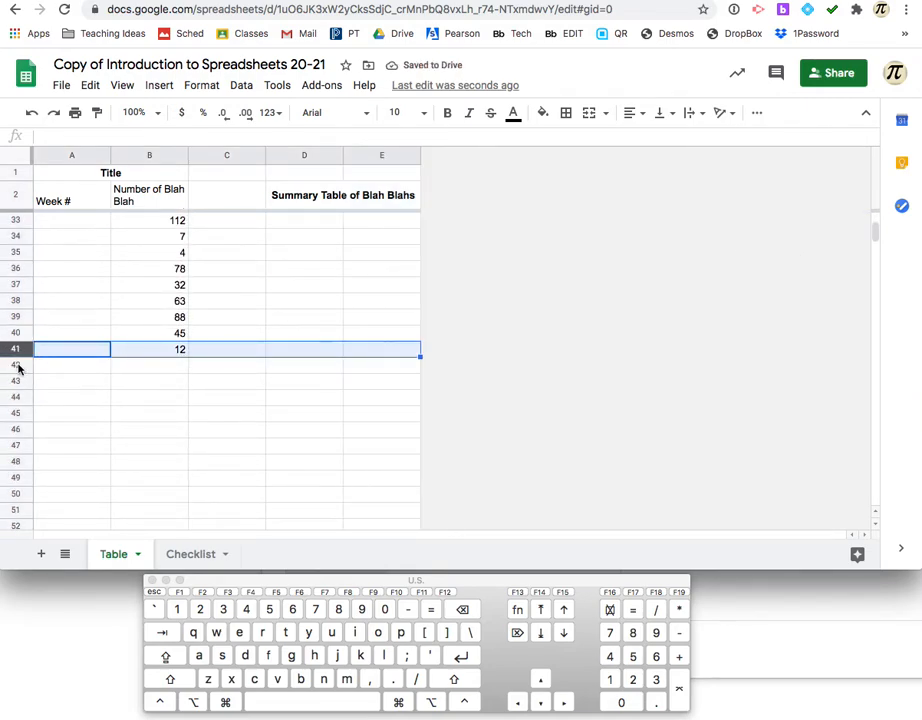
click(18, 365)
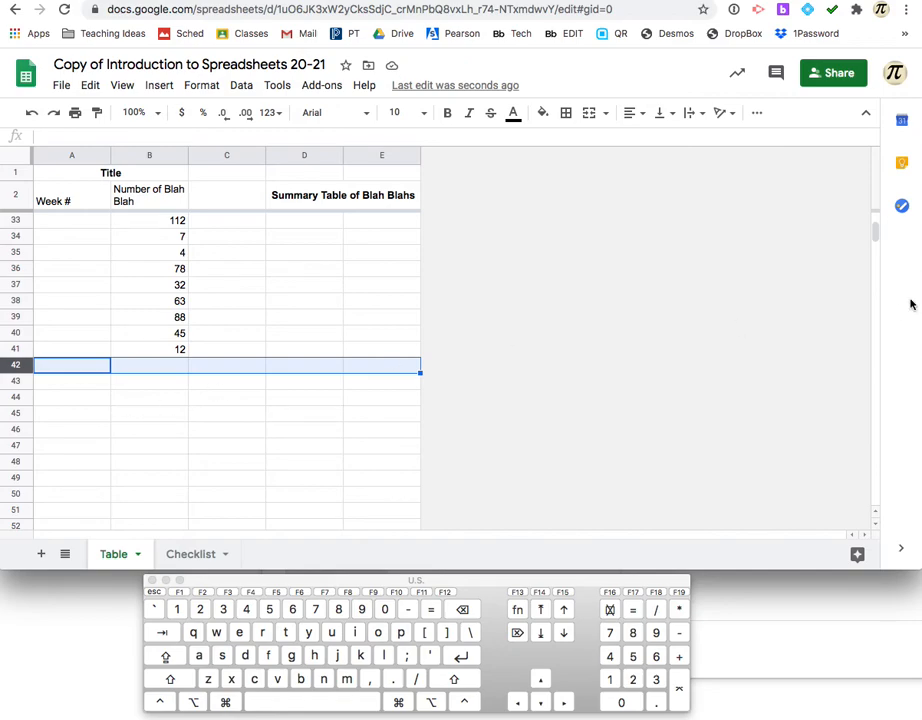
drag(873, 232, 877, 643)
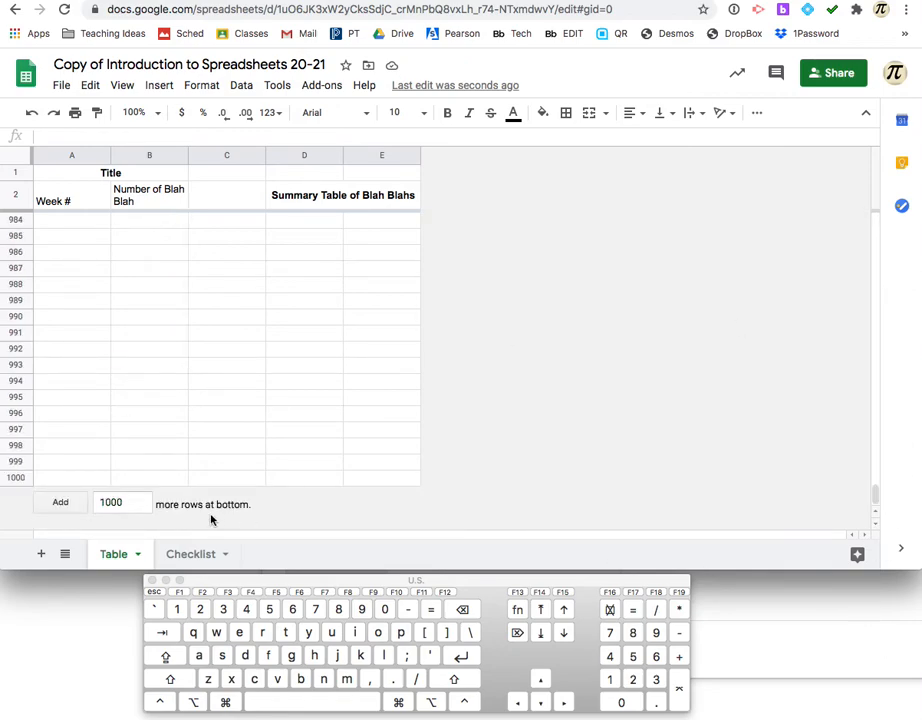
shift+click(17, 477)
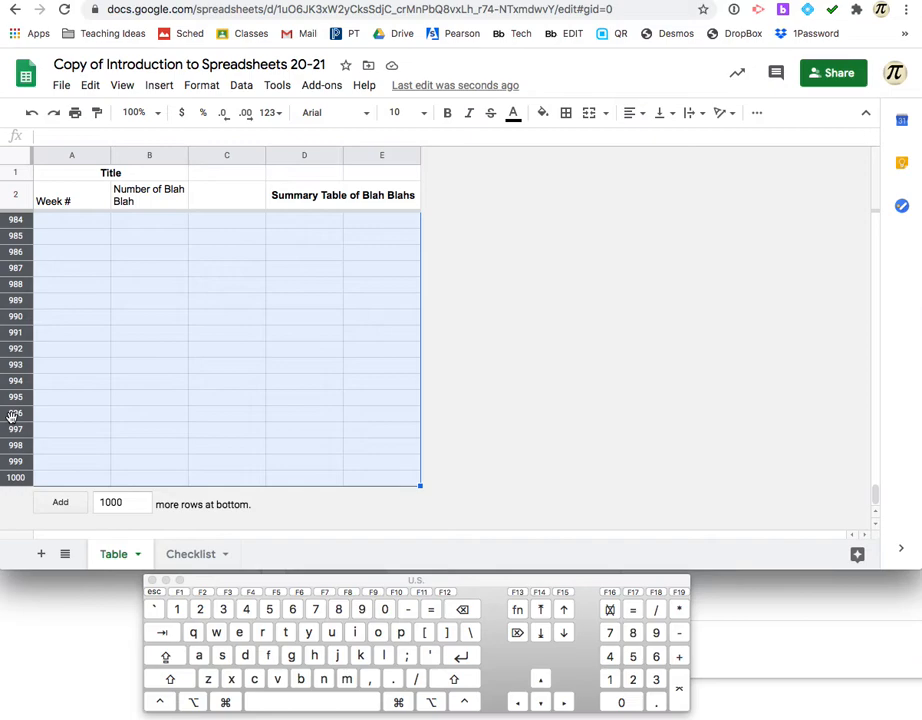
right_click(12, 303)
click(93, 268)
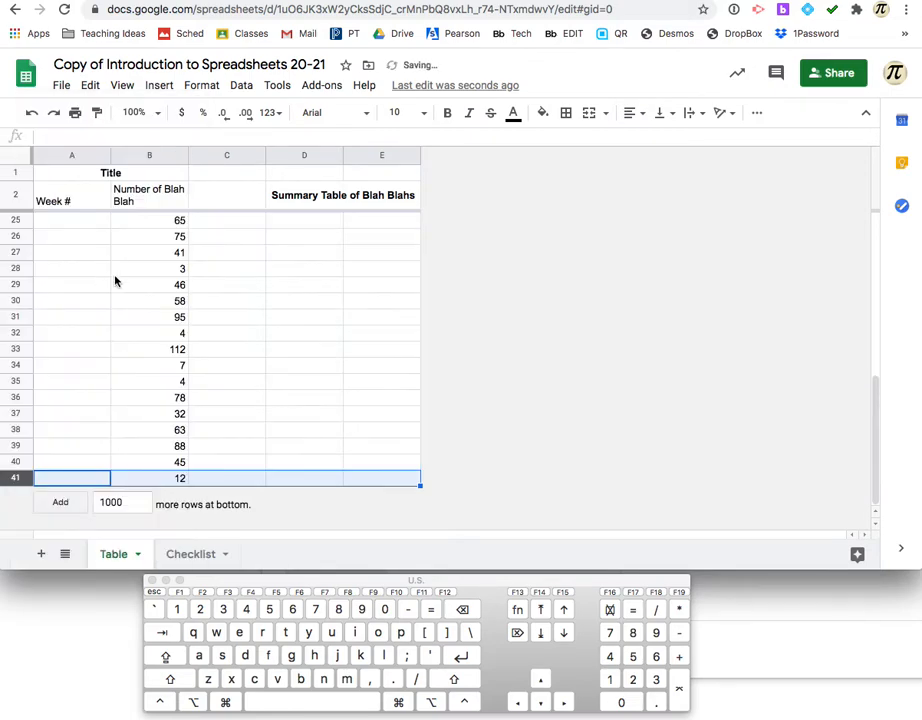
scroll(241, 341, up, 10)
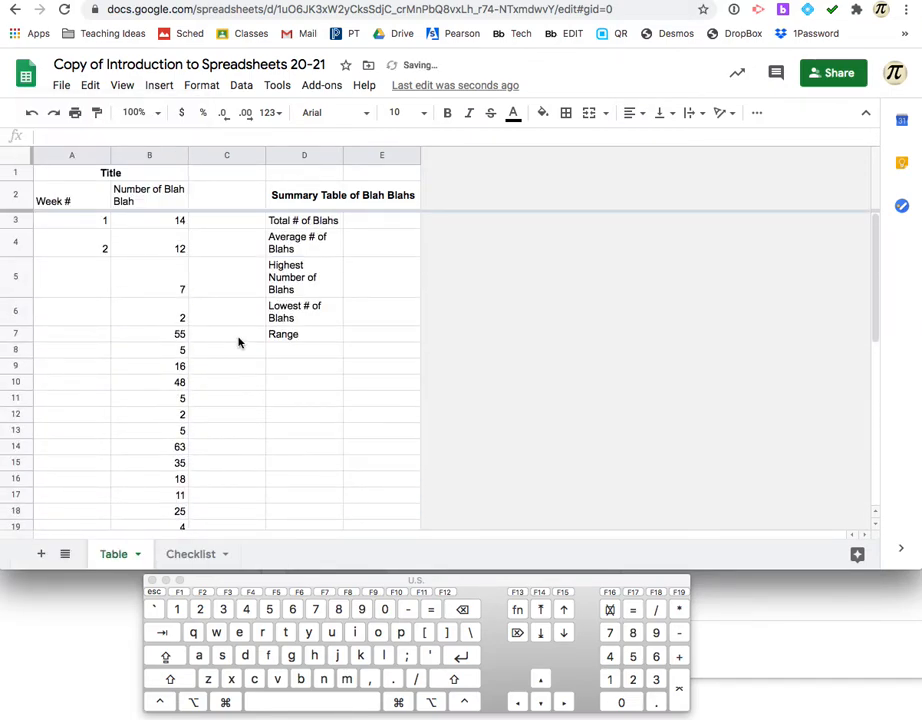
scroll(238, 342, down, 10)
scroll(238, 342, up, 10)
In the Checklist sheet, mark "delete unused rows and columns" as completed and correct the spelling of the task below it to "autofill".
click(193, 565)
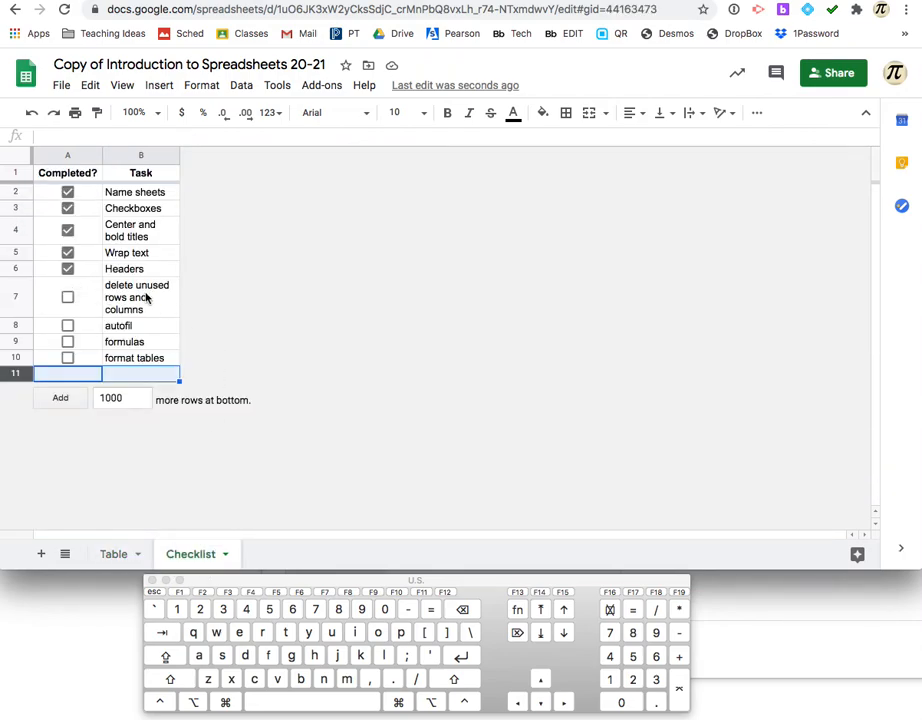
click(67, 300)
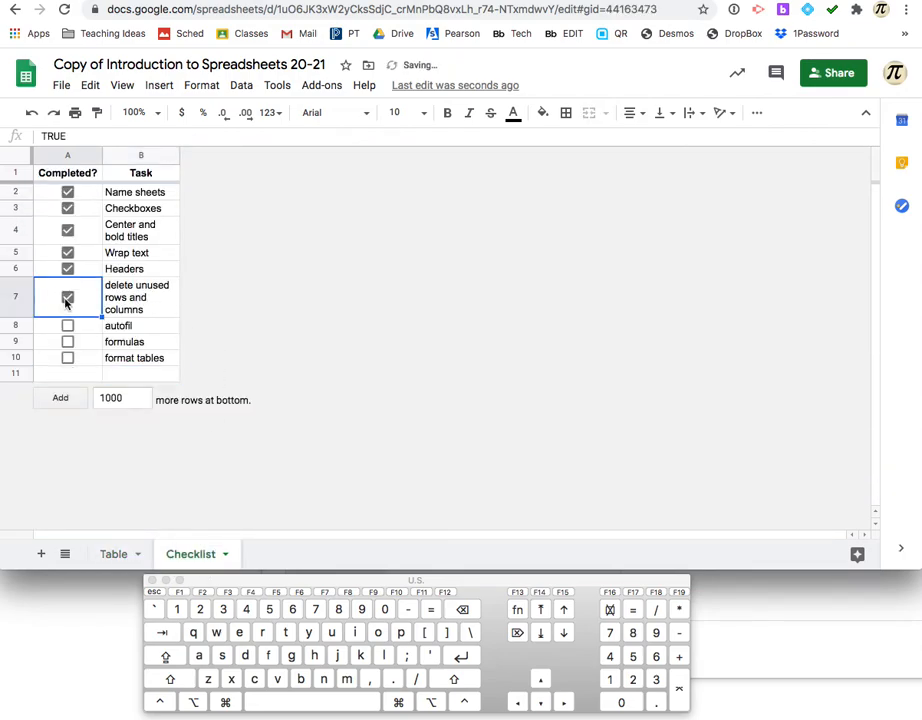
click(138, 325)
double_click(138, 325)
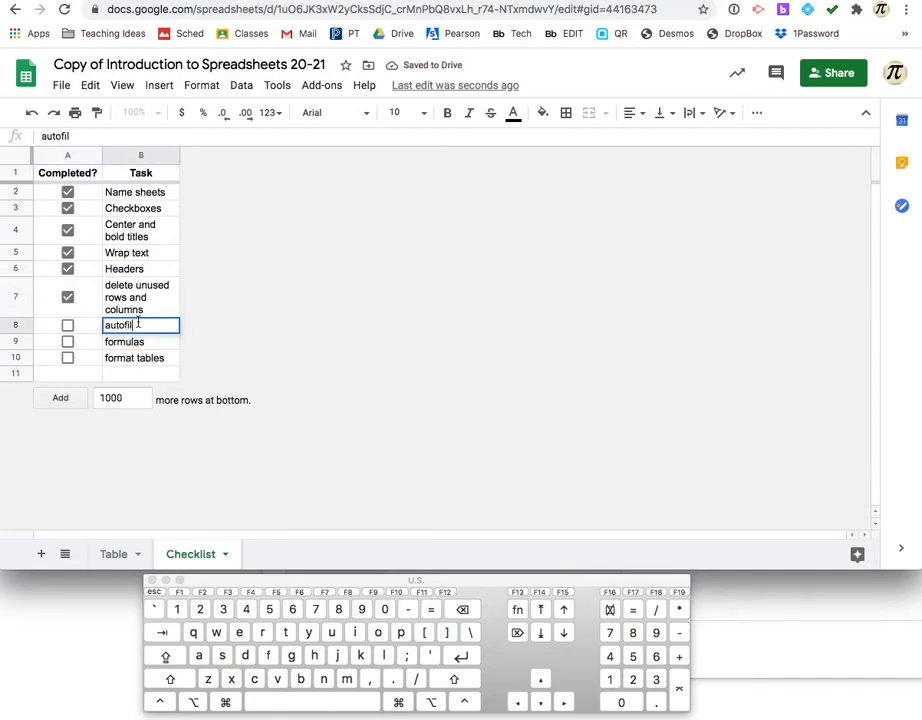
click(214, 324)
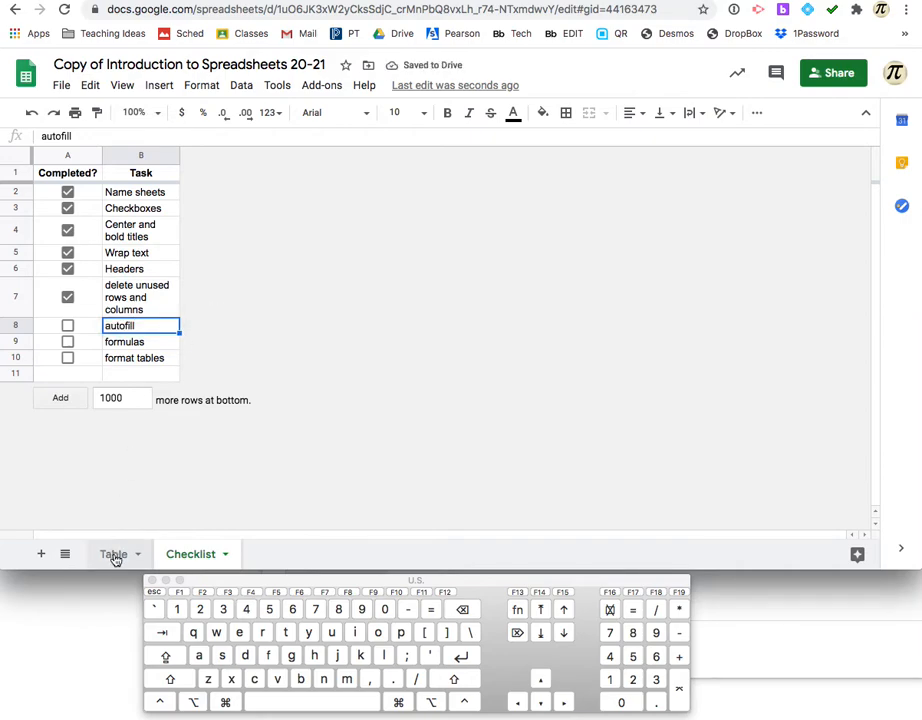
click(88, 197)
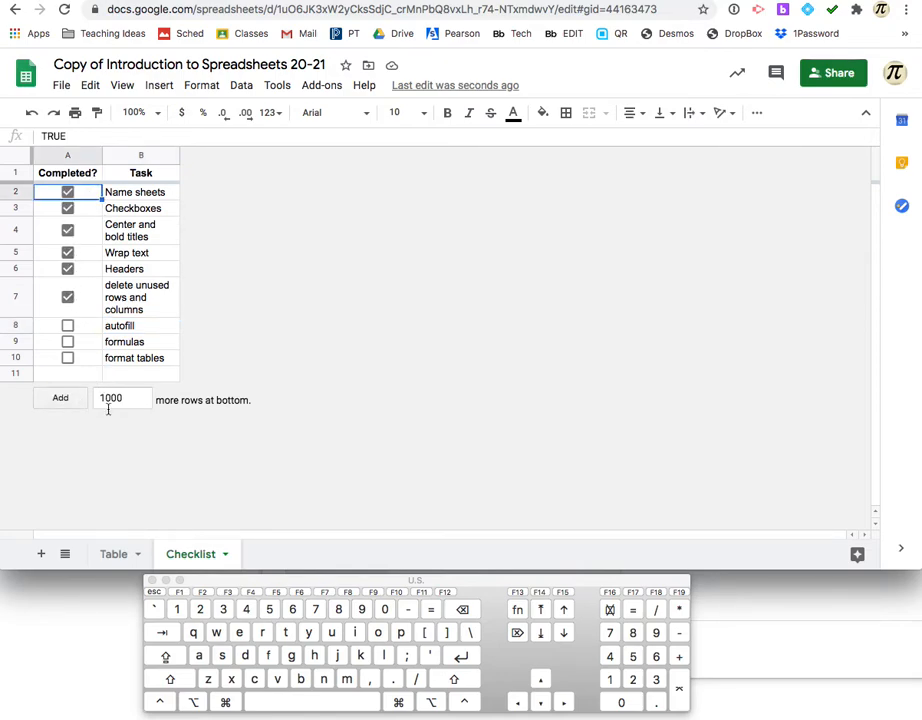
Switch to the Table sheet and select the first two week numbers in cells A3:A4.
click(113, 554)
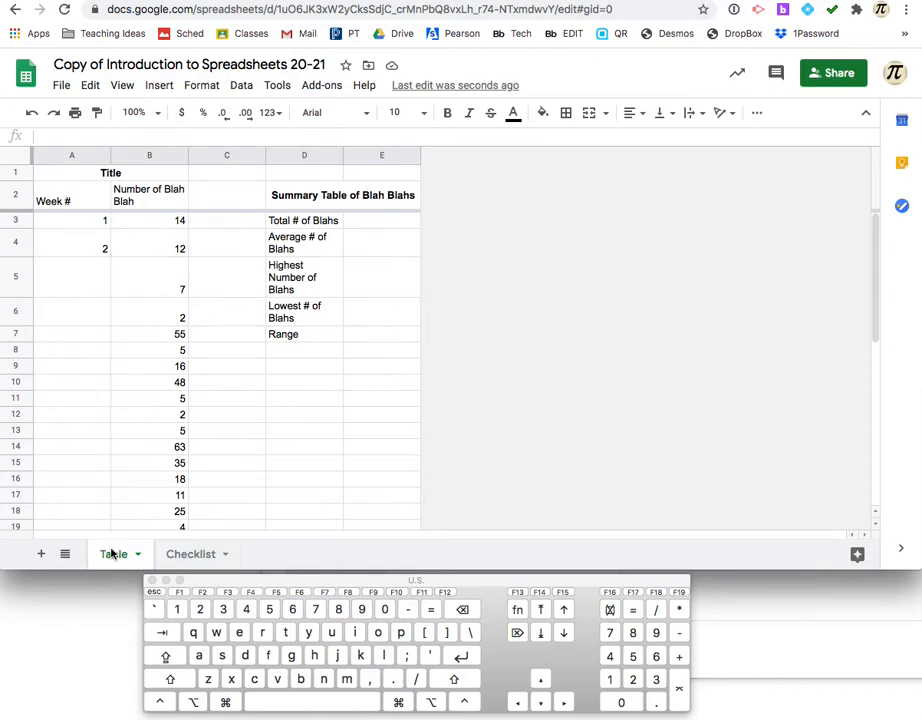
click(68, 224)
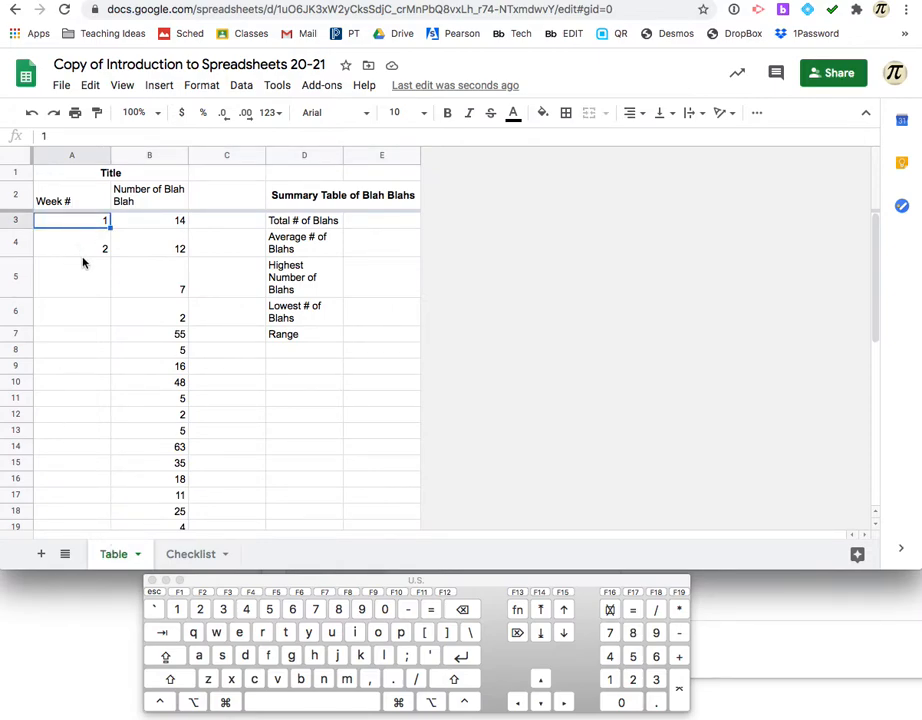
shift+click(76, 253)
key(Down)
key(Down)
key(Down)
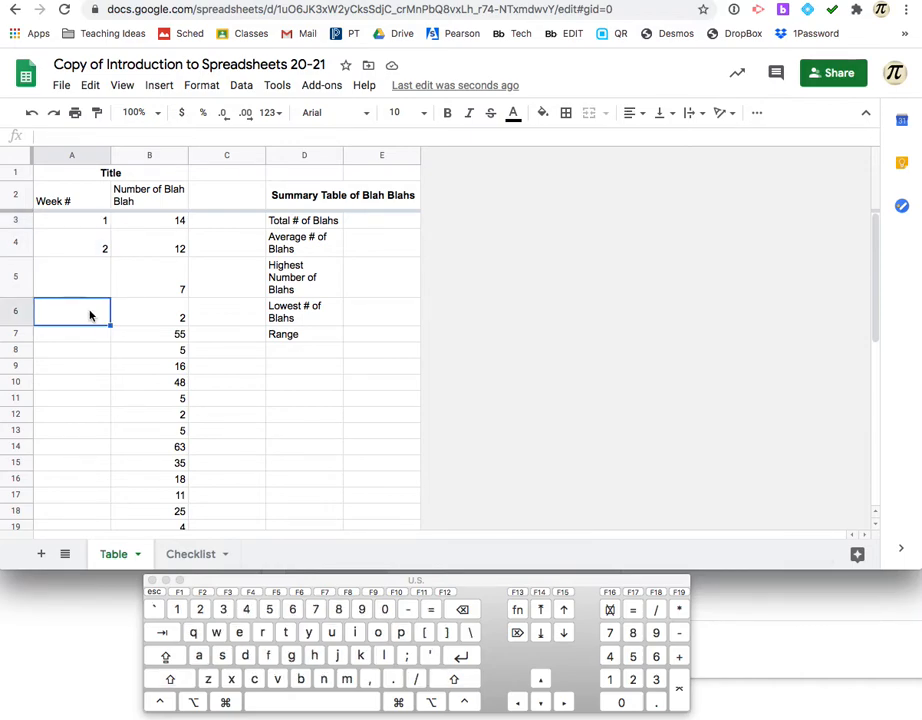
click(70, 216)
shift+click(76, 249)
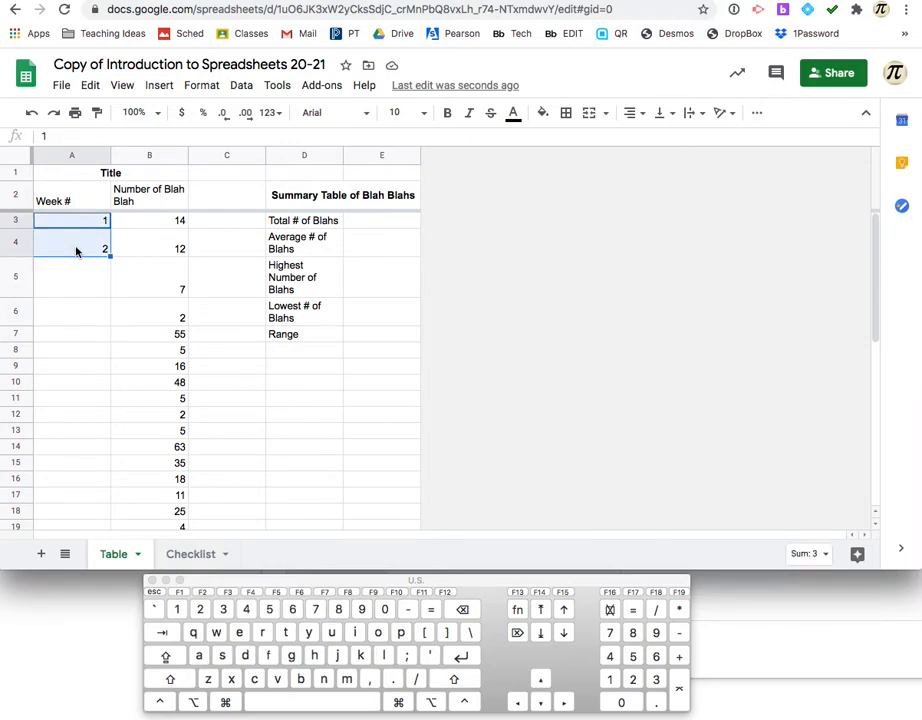
click(75, 289)
click(74, 220)
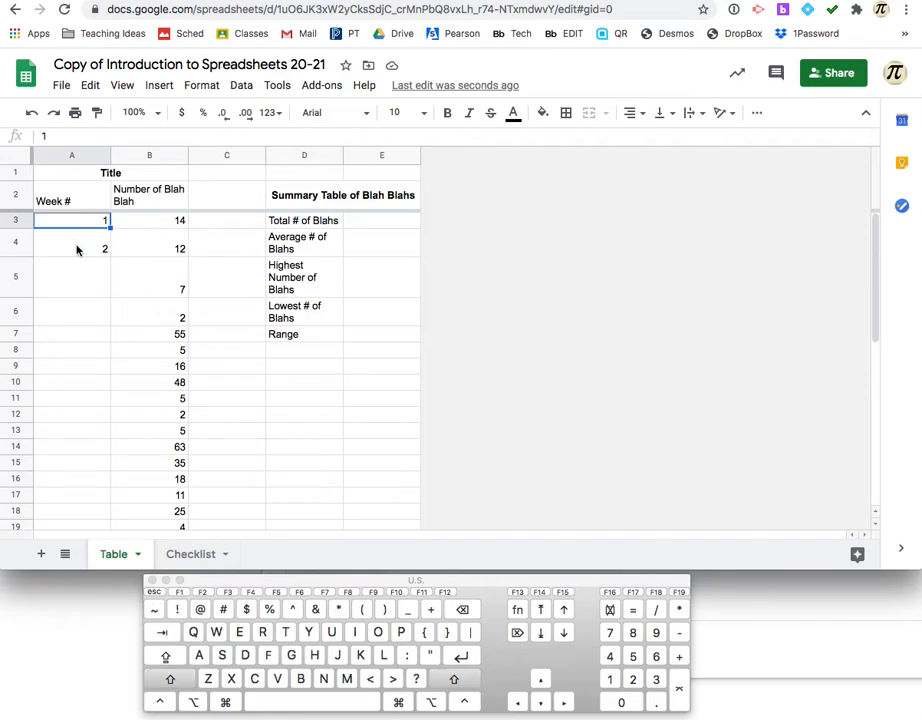
shift+click(80, 254)
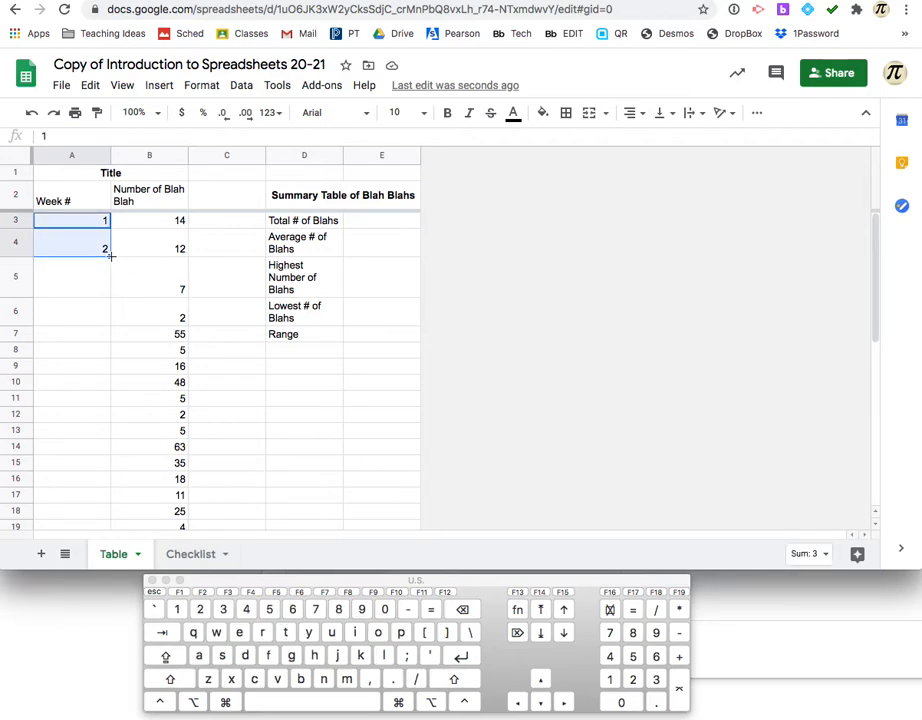
Try autofilling the week numbers down to A8, then undo it and fill the series from A3:A4 down through A41.
drag(110, 256, 109, 356)
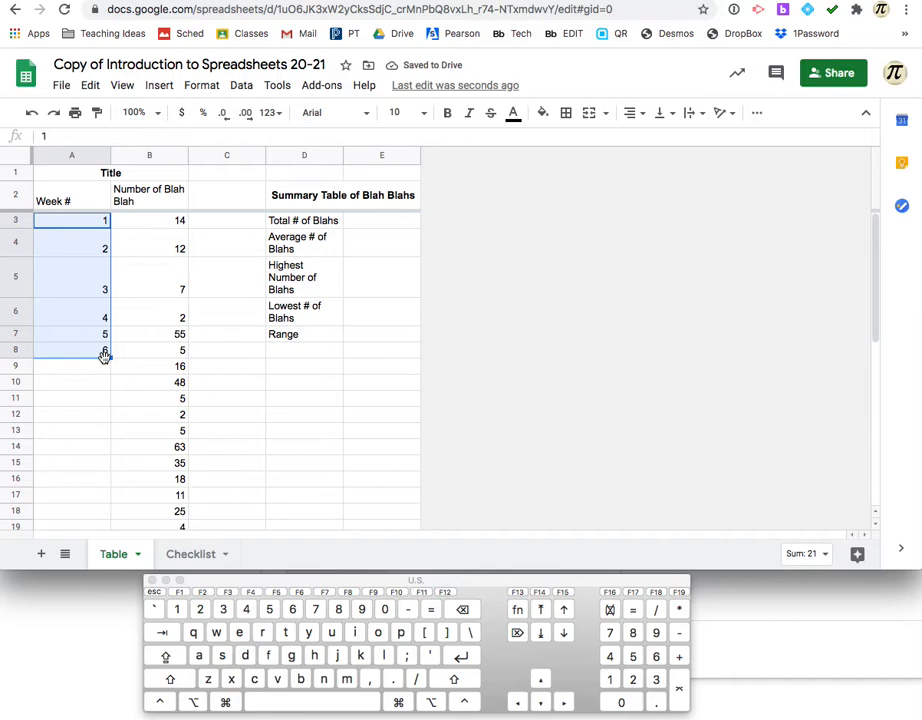
key(super+z)
drag(110, 256, 95, 568)
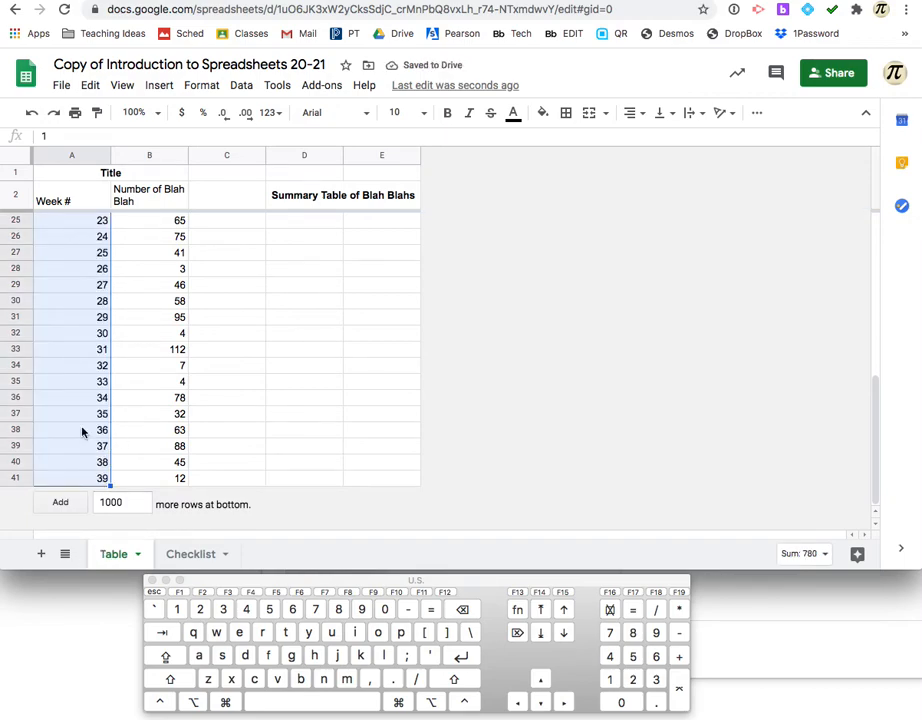
scroll(82, 432, up, 7)
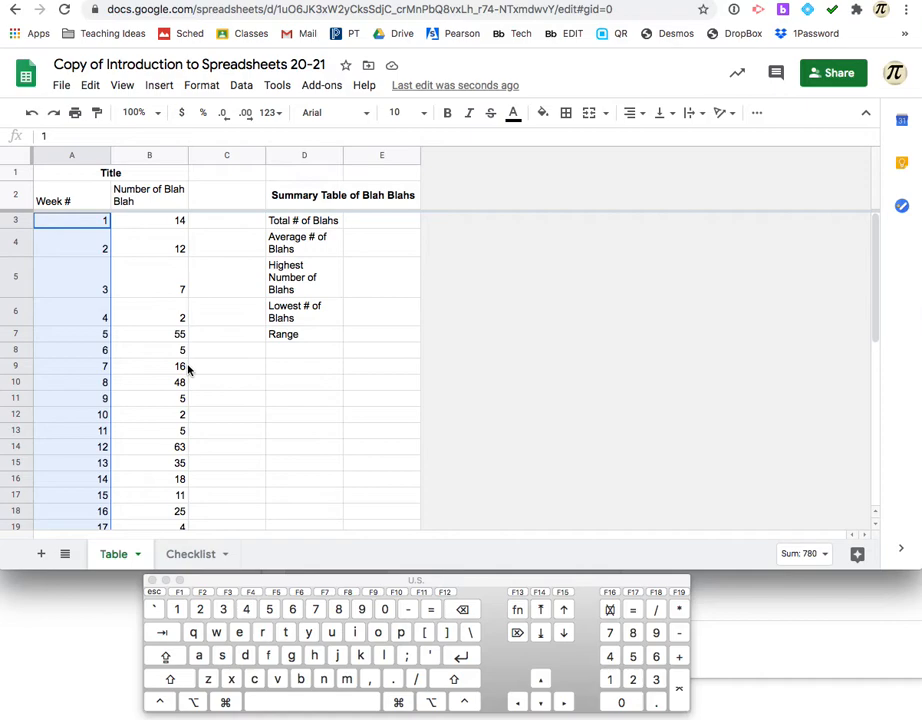
Enter 1 in cell D9 below the summary table and autofill it down through D15.
click(325, 372)
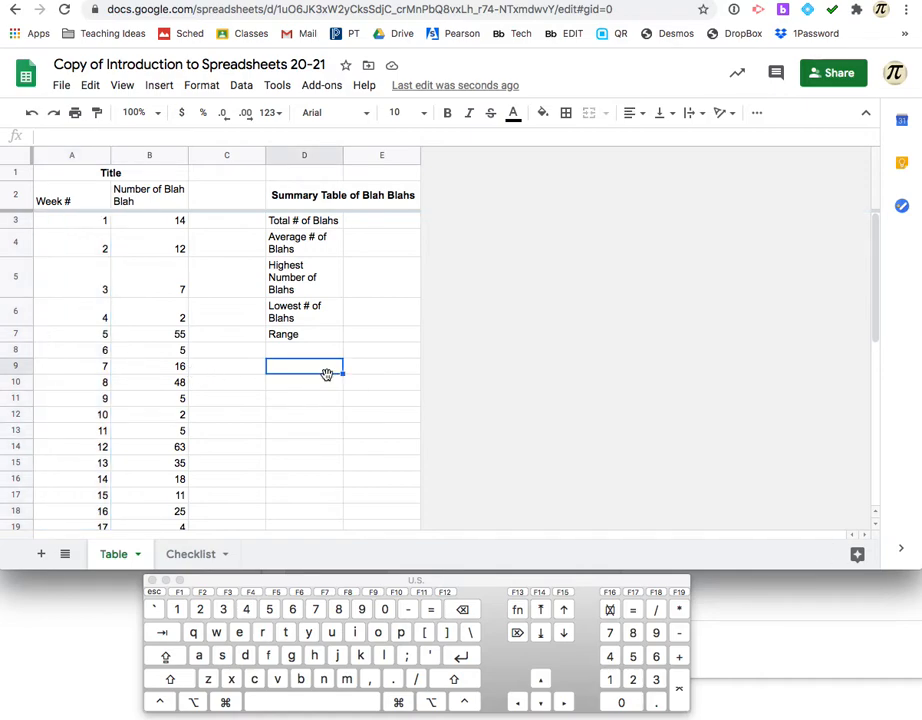
text(1)
key(Return)
click(334, 367)
drag(341, 372, 334, 470)
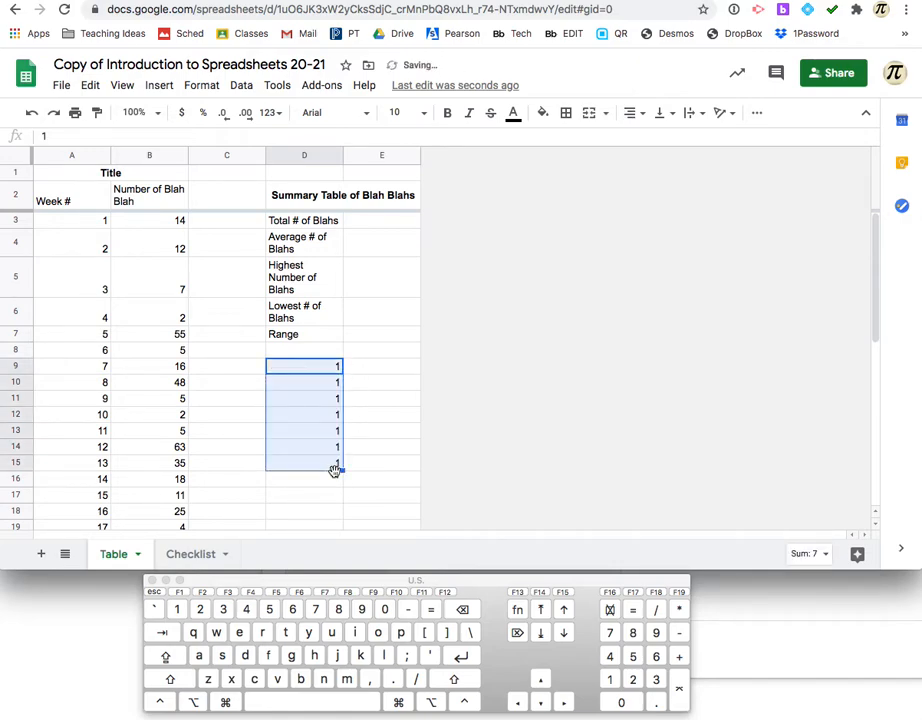
Undo the autofill of ones below cell D9 and enter 2 in cell D10.
click(378, 486)
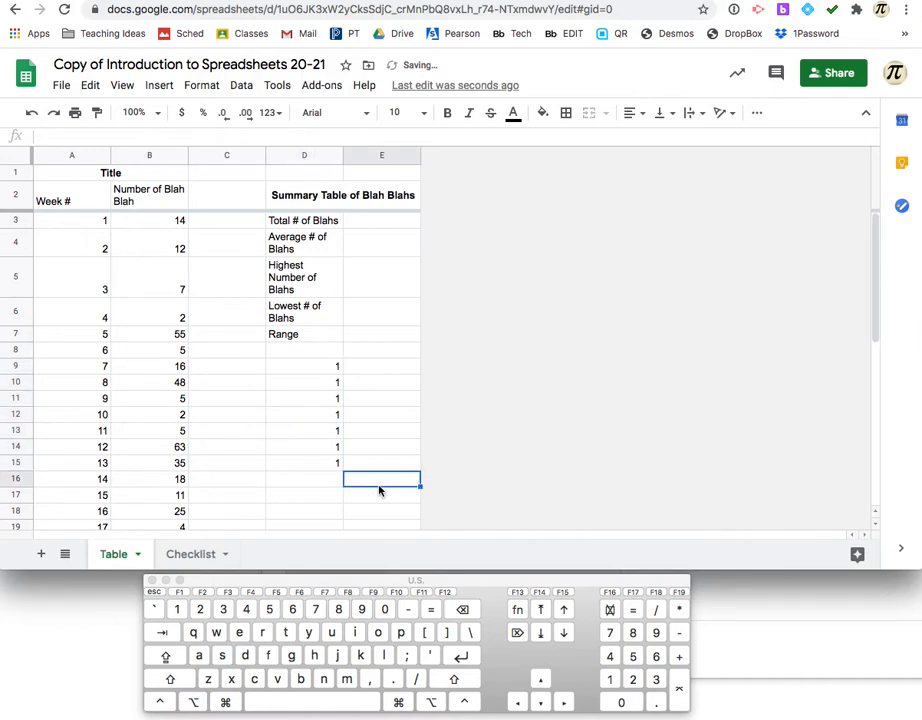
click(318, 369)
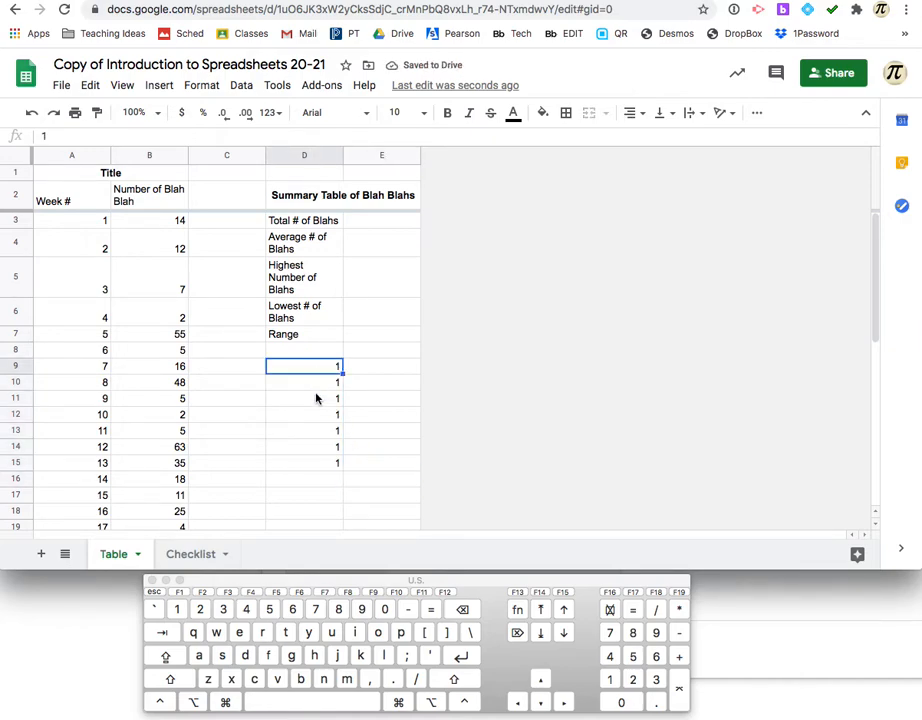
key(super+z)
click(312, 384)
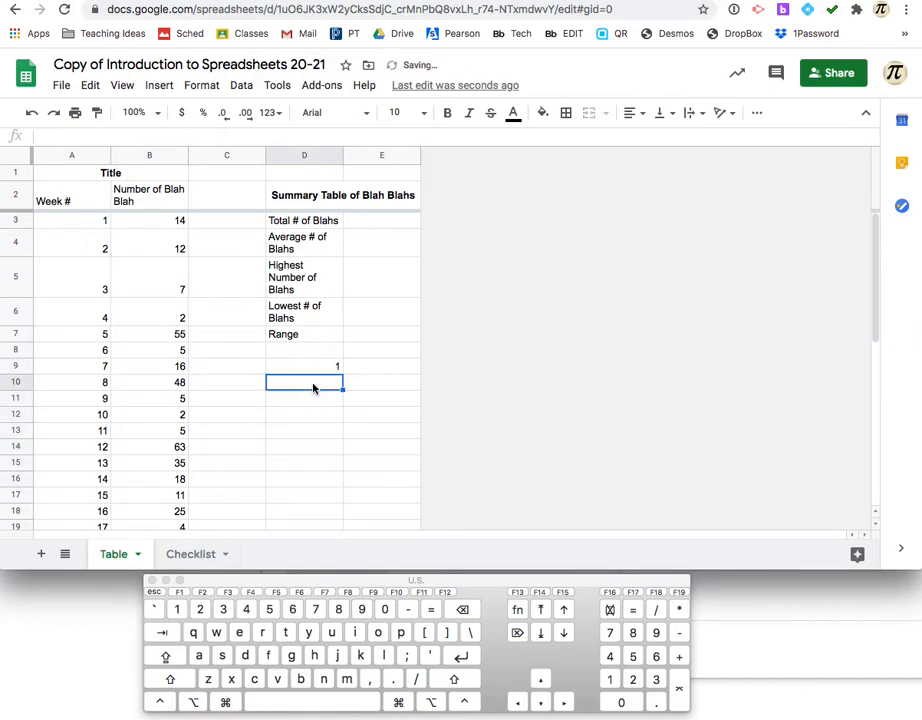
text(3)
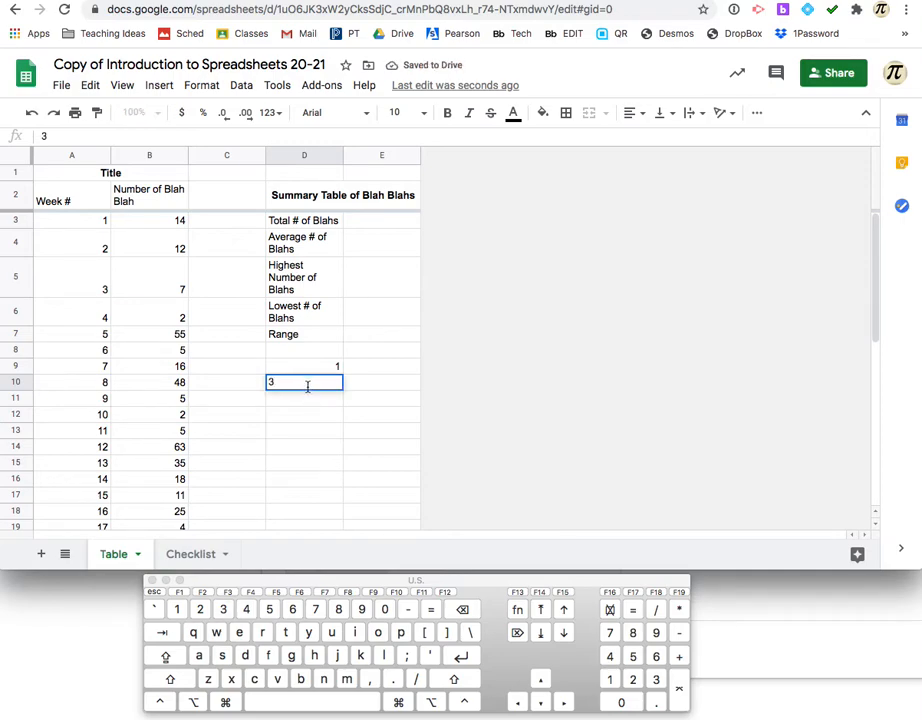
key(Return)
Try autofilling the pattern in D9:D10 down to D15, and undo that fill.
drag(316, 369, 320, 383)
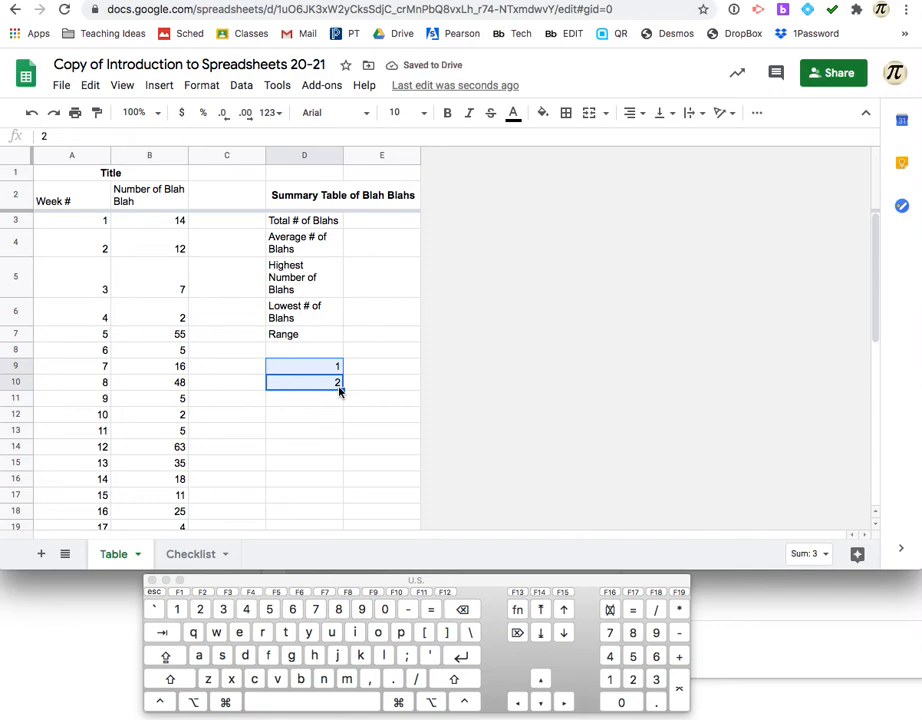
drag(343, 387, 339, 463)
key(ctrl+z)
Enter 3 in cell D10 and autofill the series from D9:D10 down through D15.
click(323, 384)
text(3)
click(333, 415)
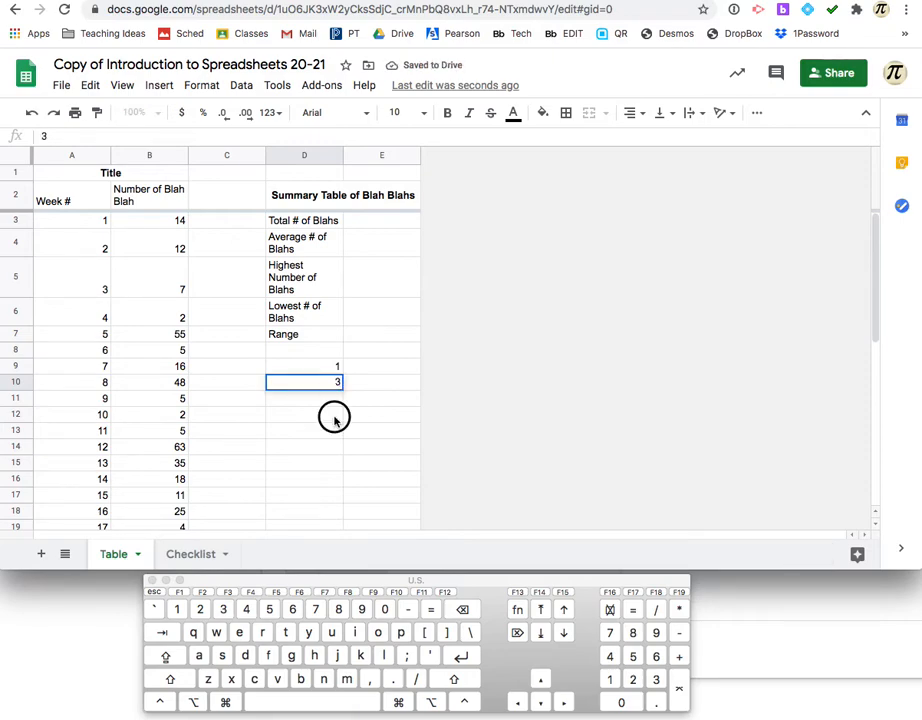
click(324, 368)
drag(324, 368, 336, 463)
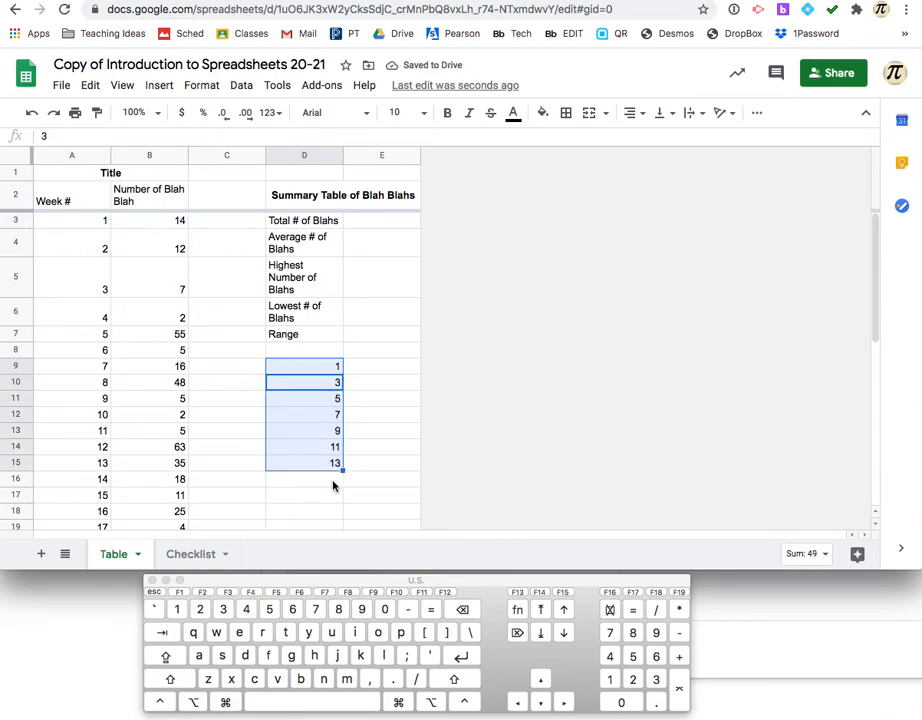
Clear the demonstration numbers from cells D9:D15 below the summary table.
click(360, 416)
click(329, 368)
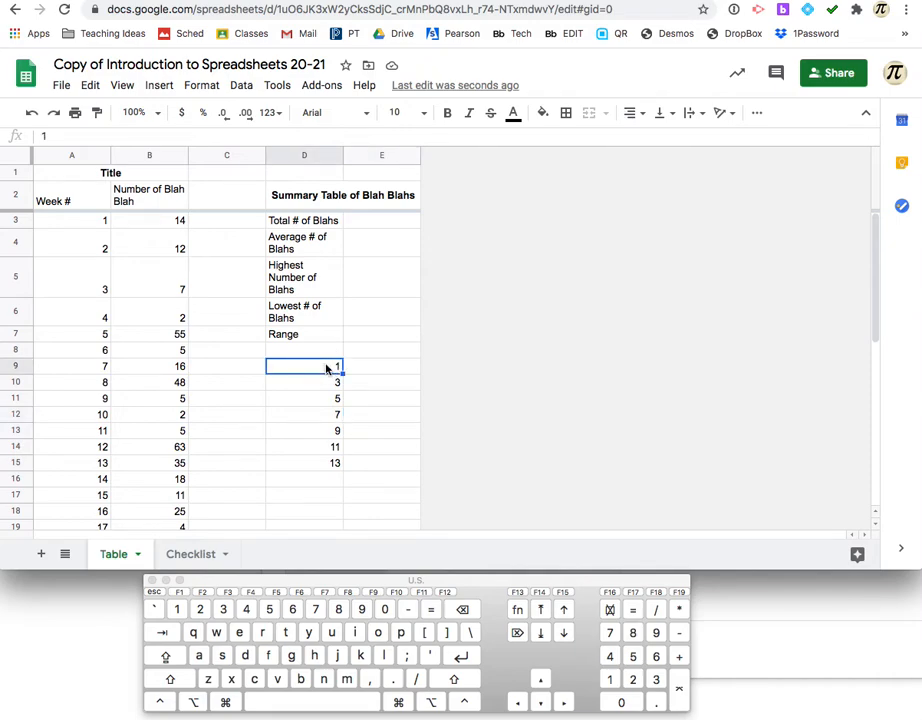
shift+click(313, 466)
key(BackSpace)
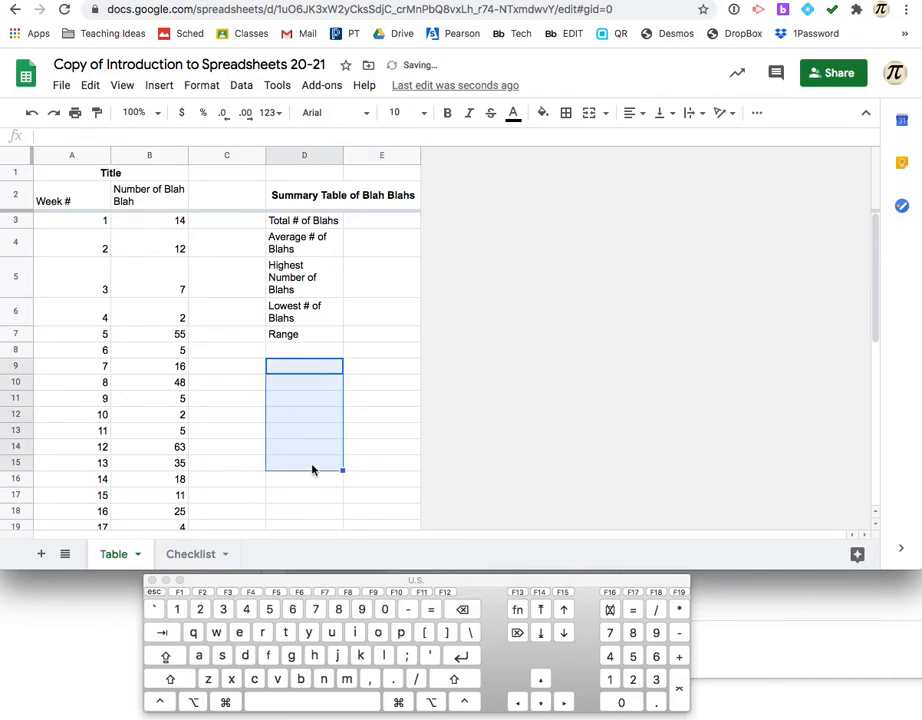
click(317, 513)
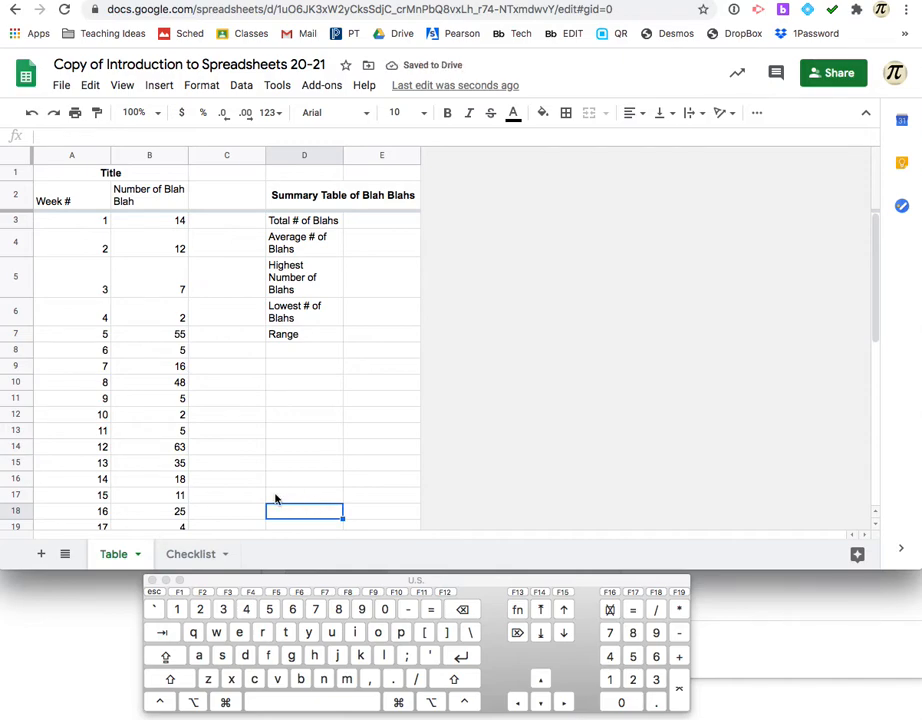
In the Checklist sheet, mark "autofill" as completed and go over the remaining "formulas" and "format tables" tasks.
click(183, 553)
click(67, 326)
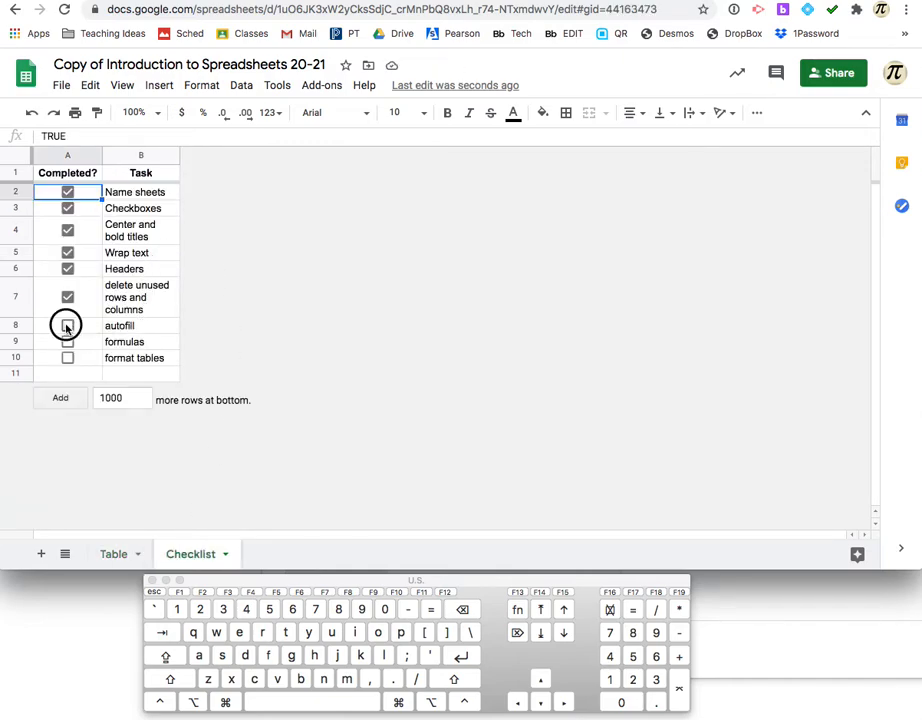
click(125, 345)
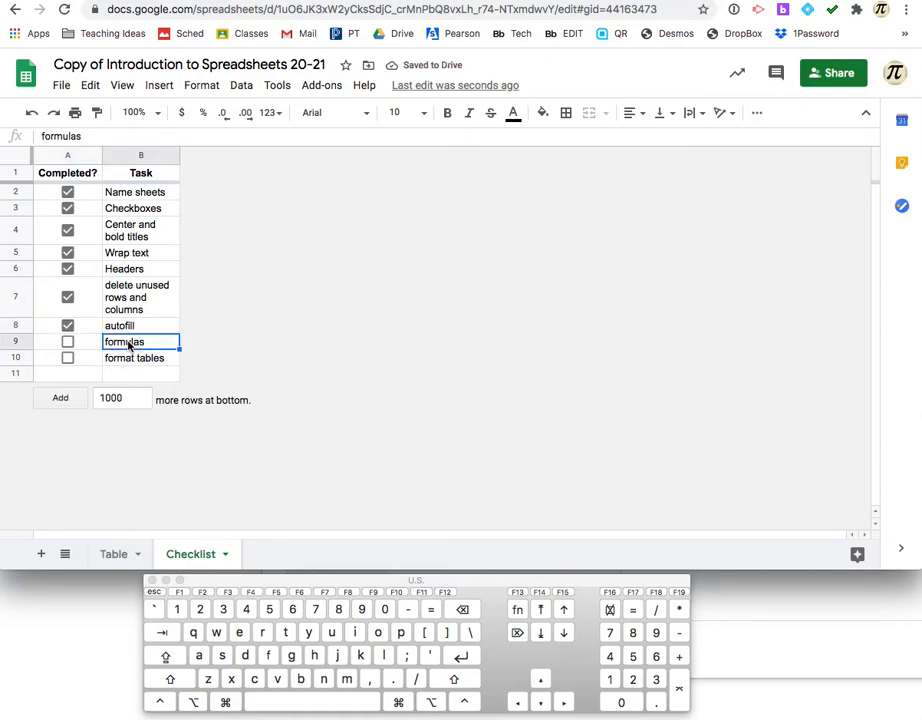
click(129, 361)
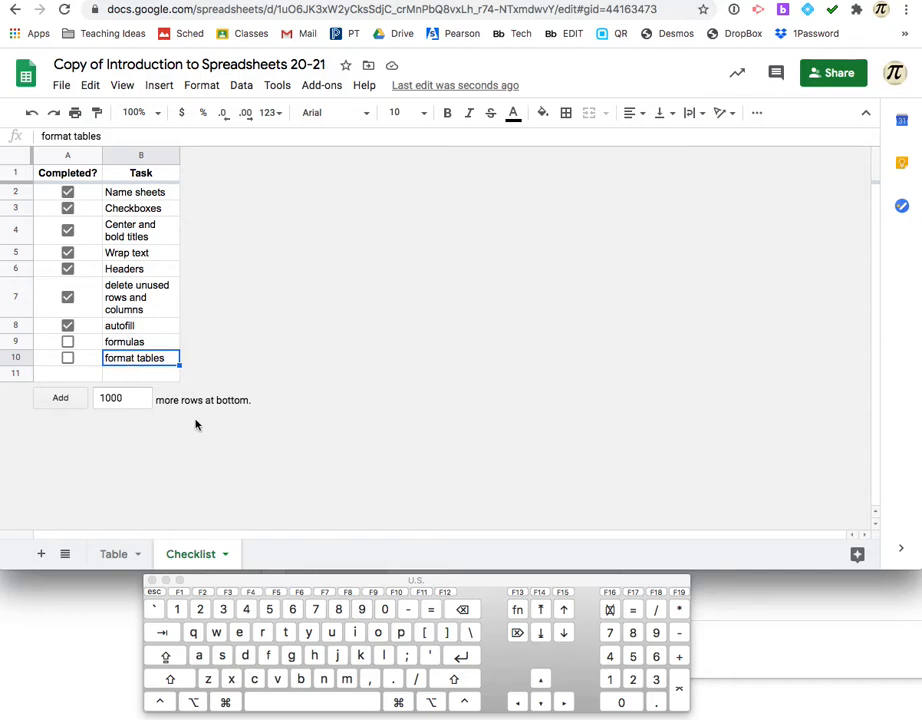
Switch to the Table sheet and select the whole summary table in cells D2:E7.
click(113, 554)
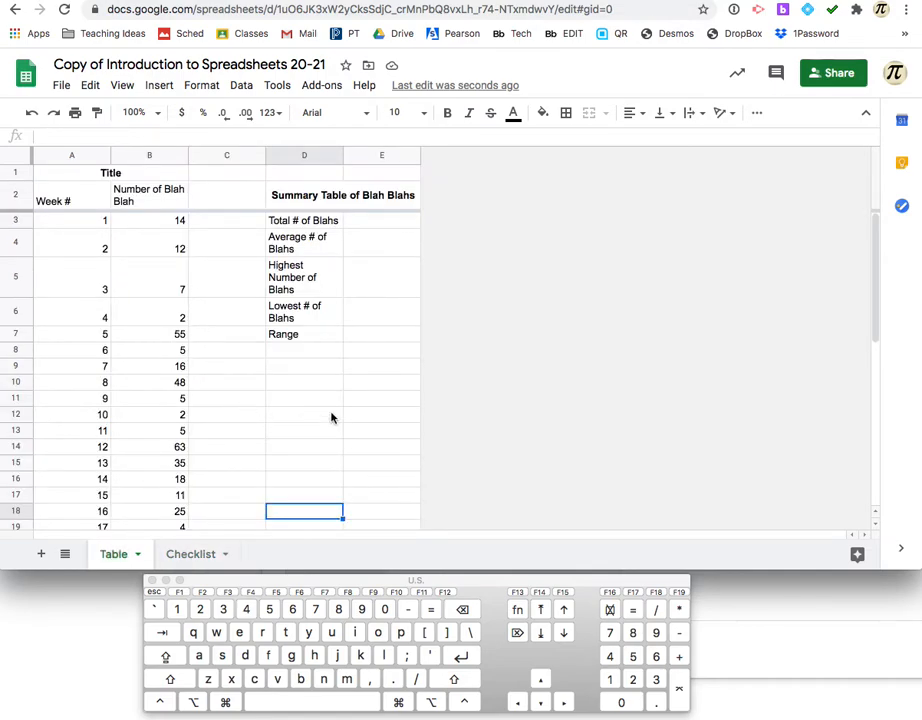
click(295, 199)
drag(295, 199, 372, 330)
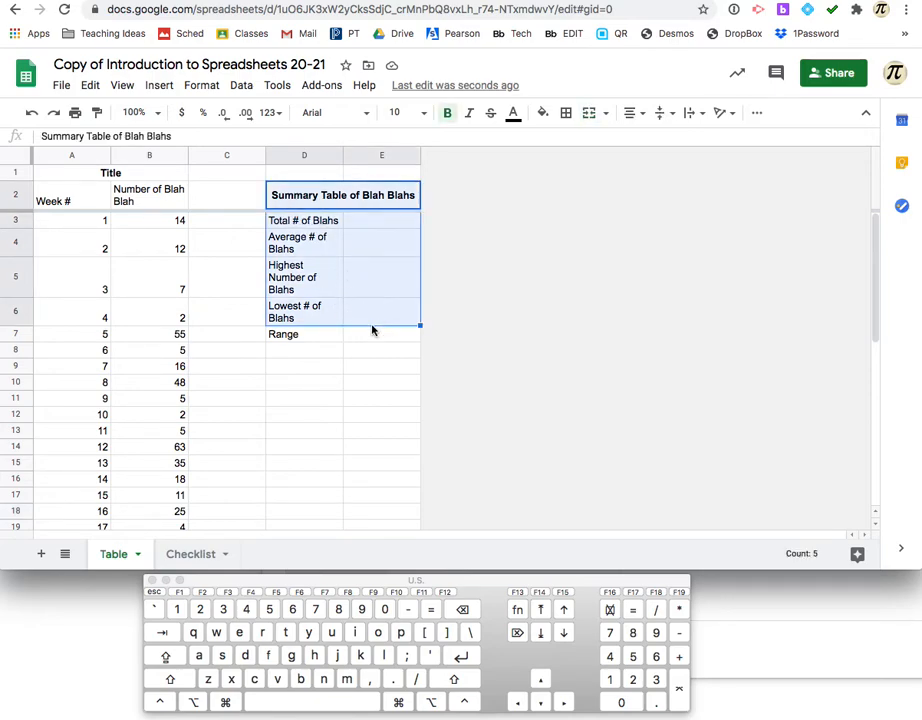
click(375, 333)
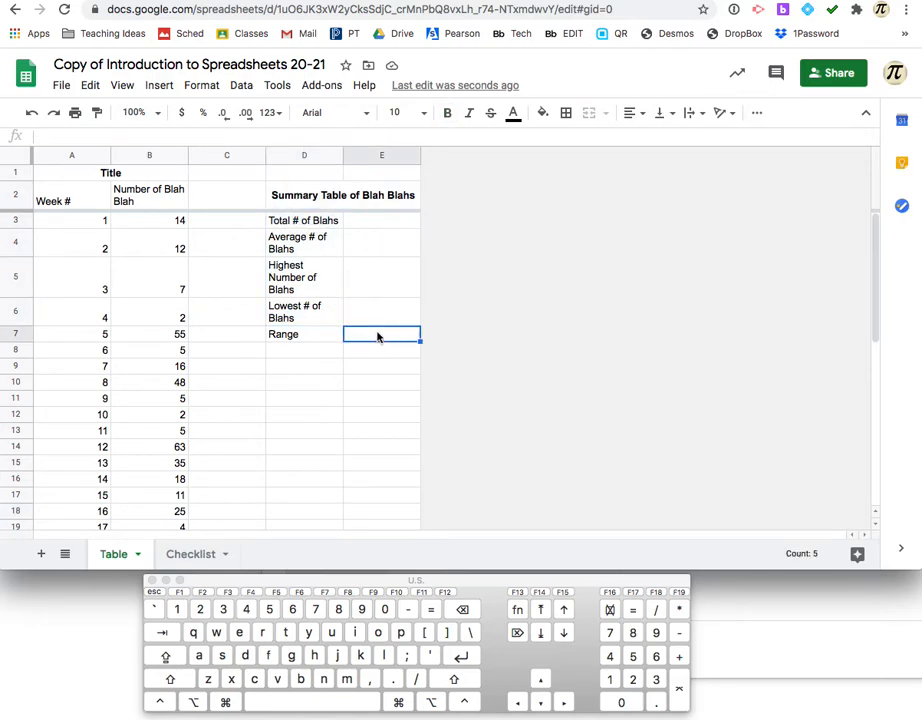
click(298, 201)
drag(298, 201, 370, 330)
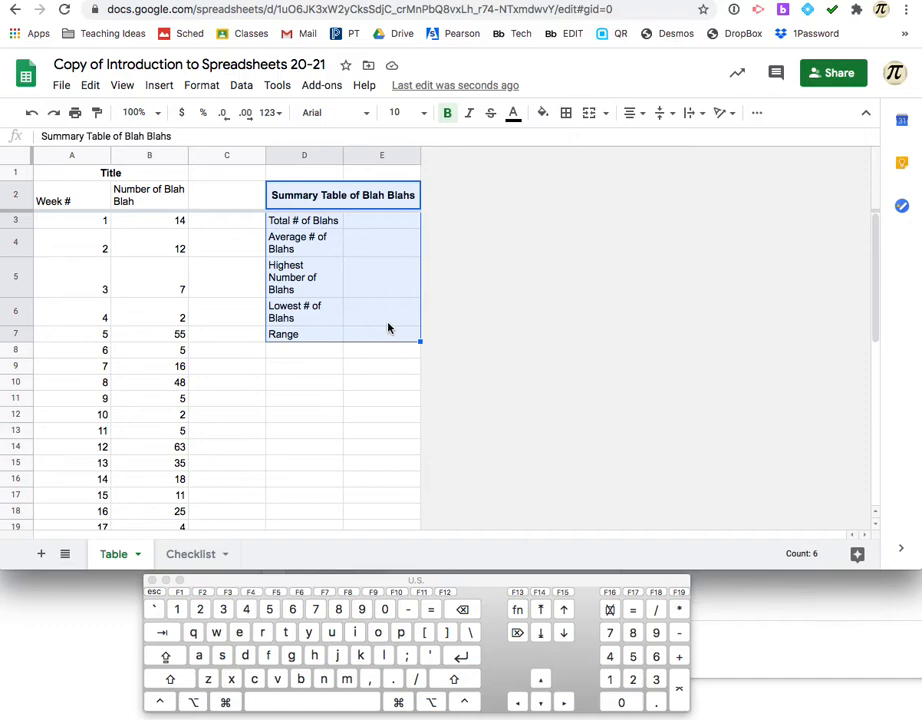
Apply alternating colors with a header to D2:E7, using the light green default style from the second row.
click(200, 87)
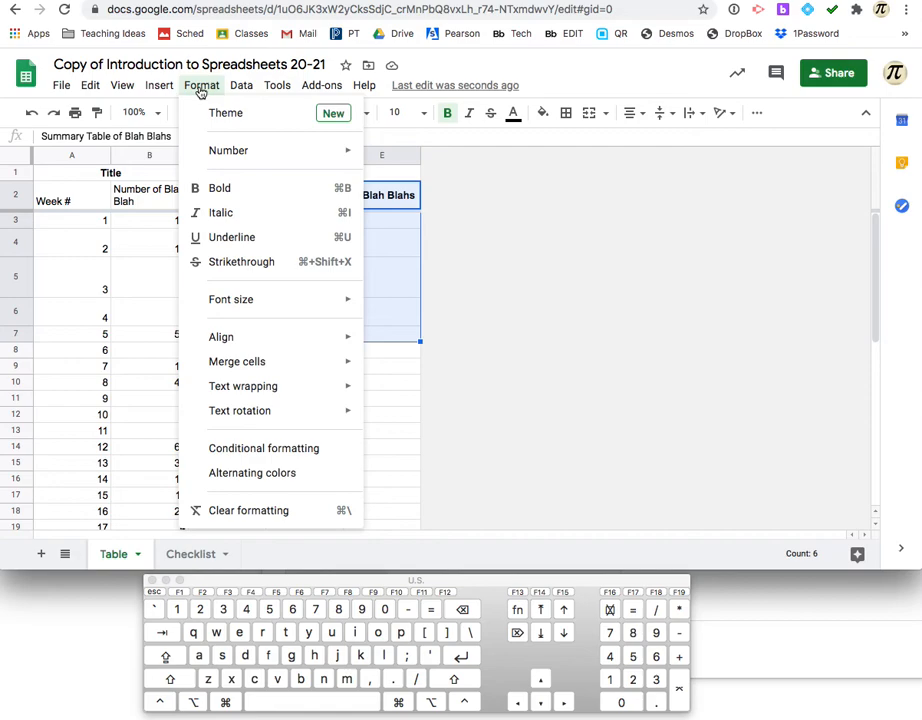
click(257, 477)
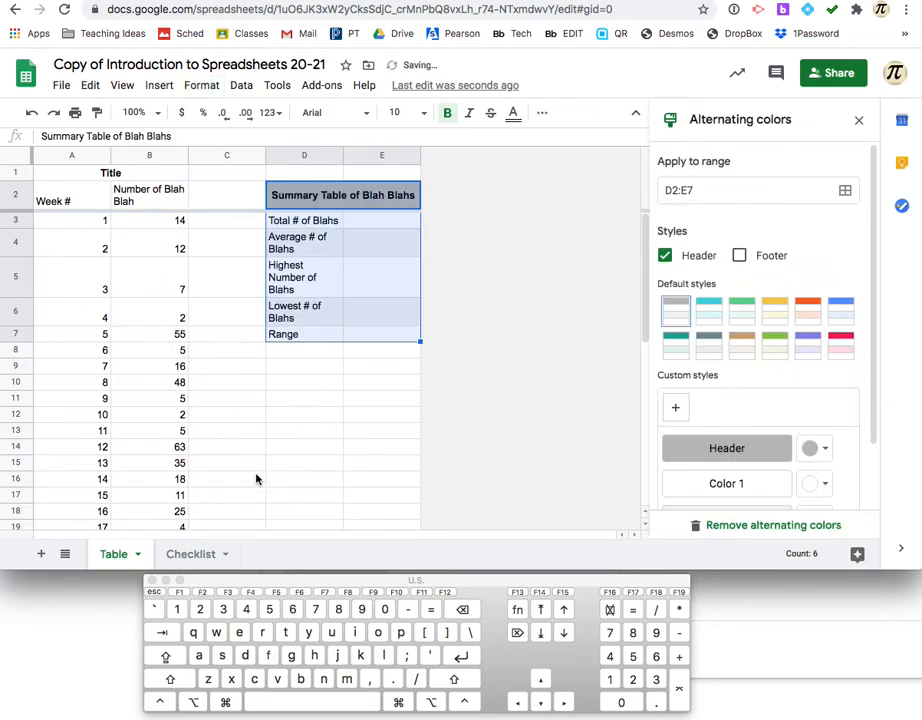
click(772, 346)
click(543, 397)
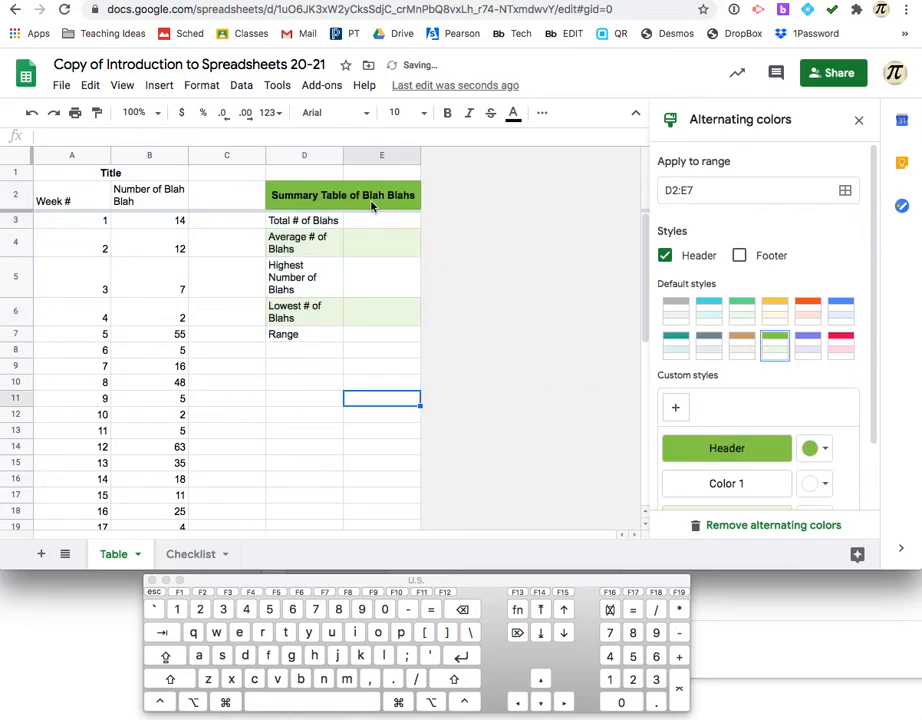
Try the pink-red default style and the first-row green default style on the summary table D2:E7.
drag(310, 190, 366, 330)
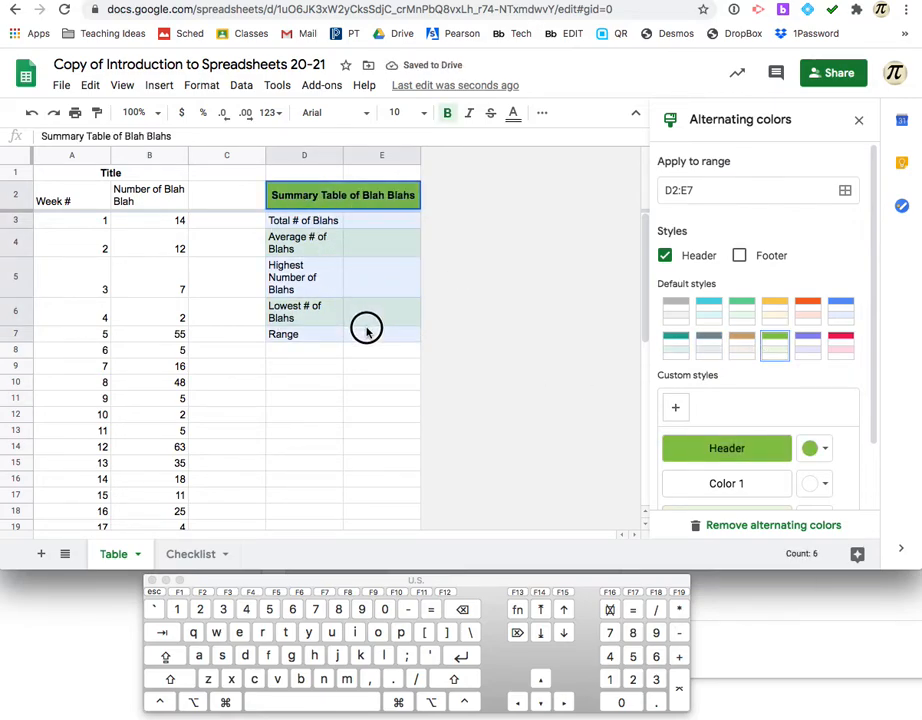
click(845, 346)
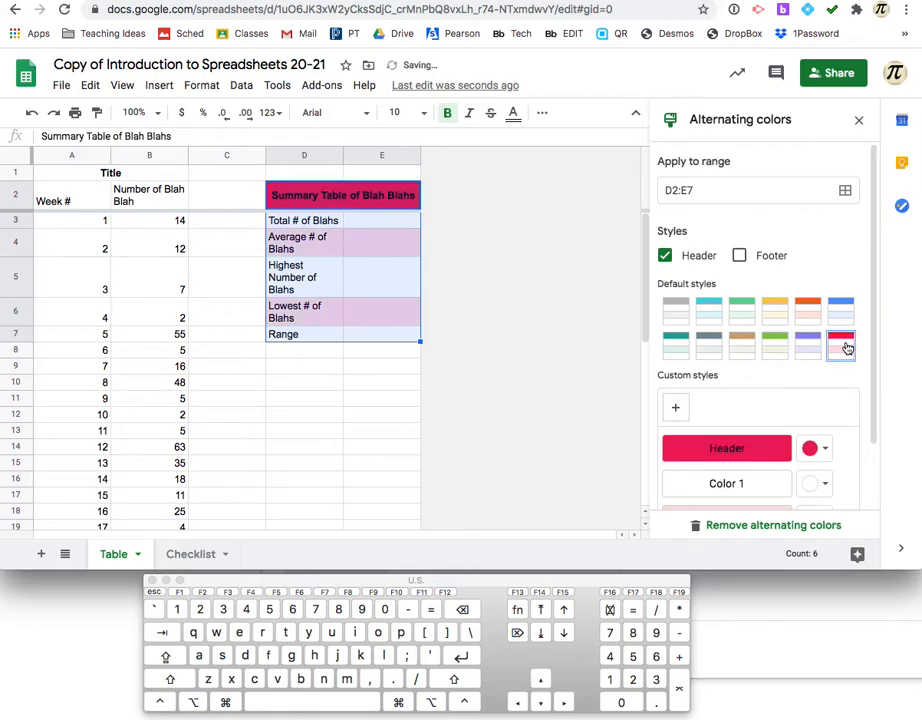
click(416, 369)
drag(296, 194, 384, 320)
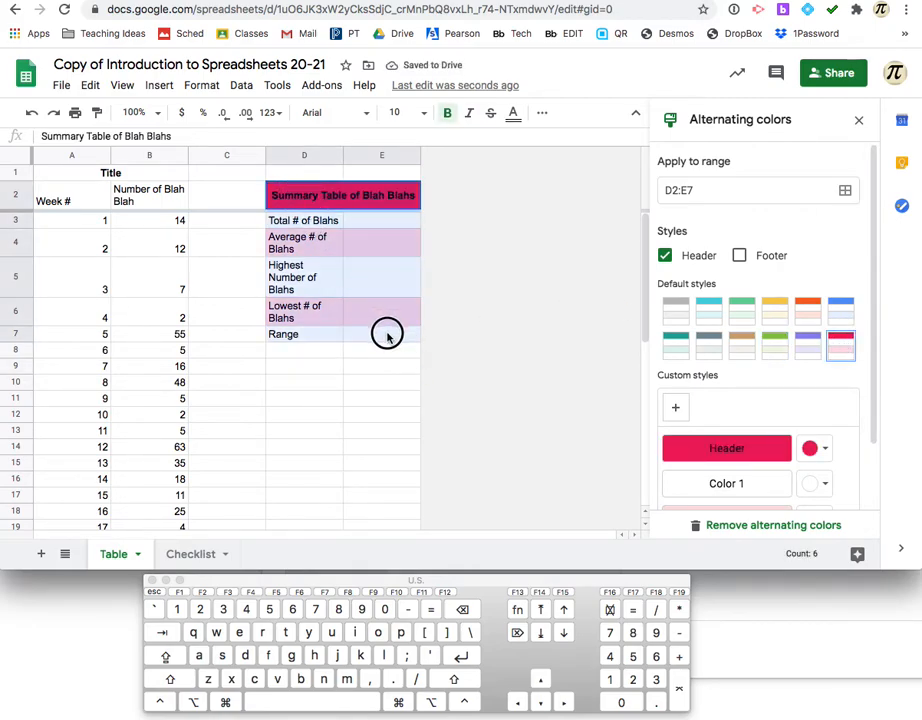
click(752, 309)
click(519, 372)
Change the alternating colors of the summary table D2:E7 to the dark teal default style.
drag(295, 197, 372, 333)
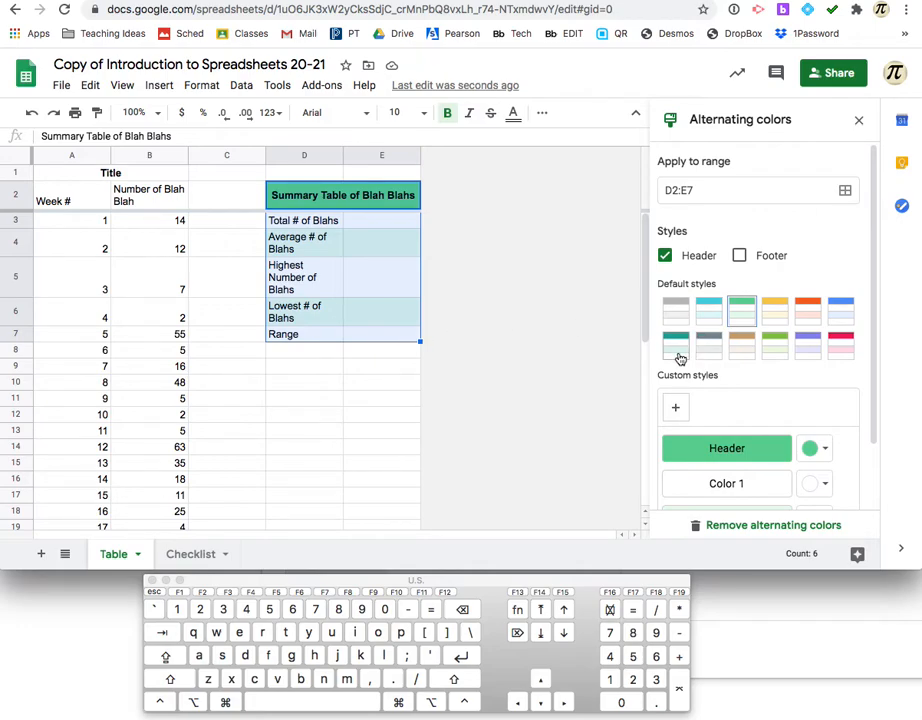
click(679, 356)
click(414, 430)
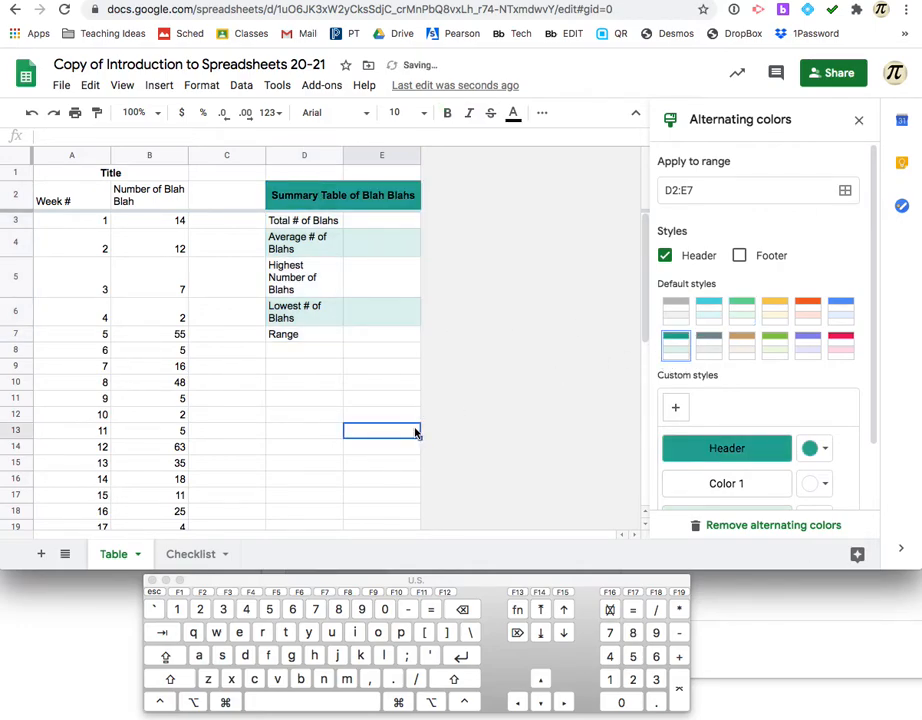
Select the full weekly data table, including its title and headings, in cells A1:B41.
click(68, 199)
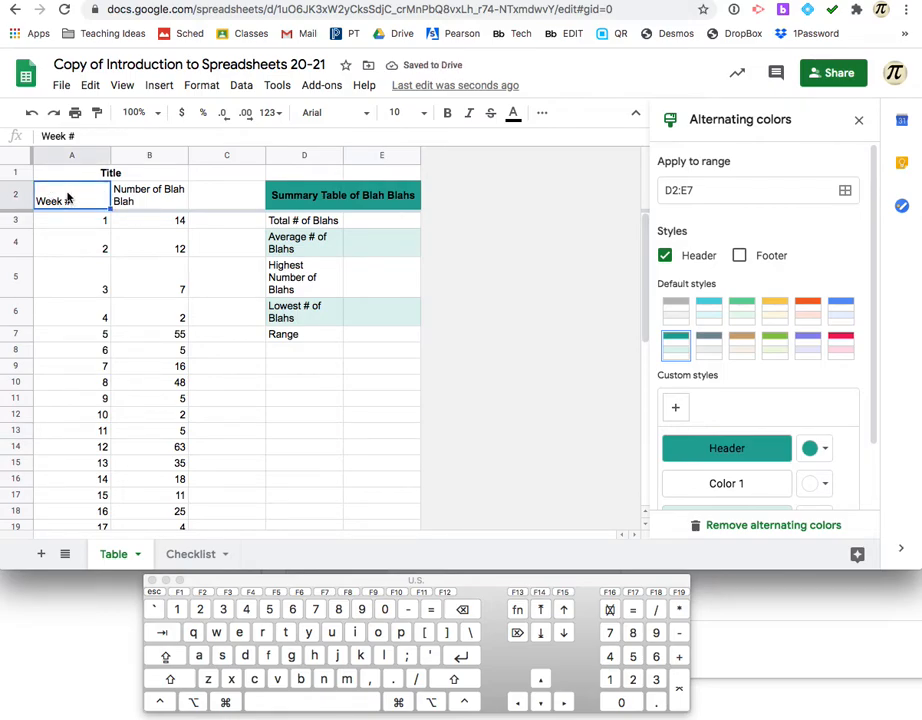
click(63, 174)
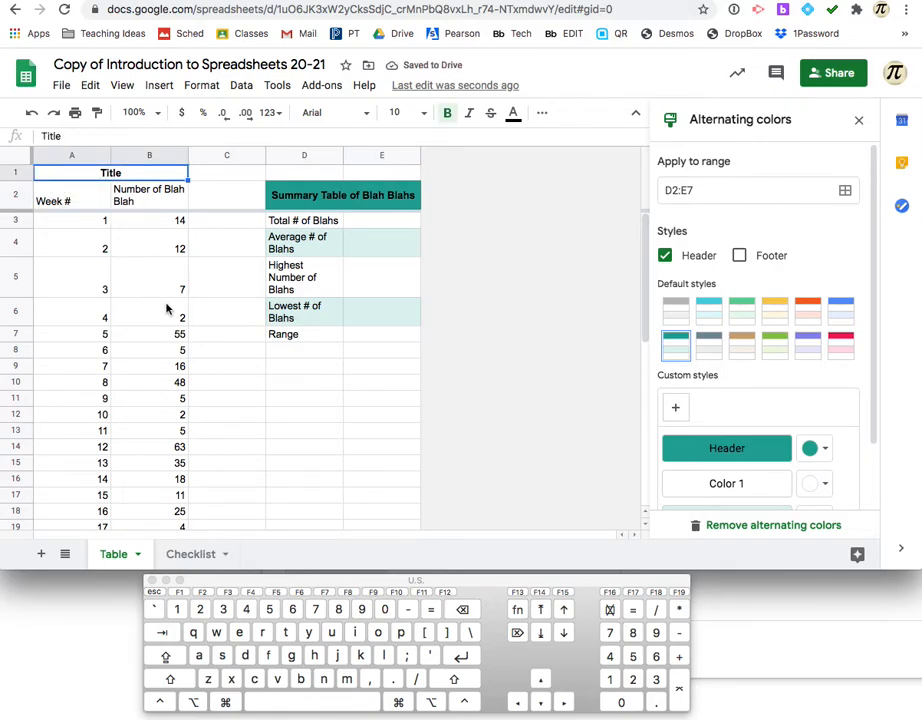
scroll(166, 309, down, 5)
shift+click(140, 479)
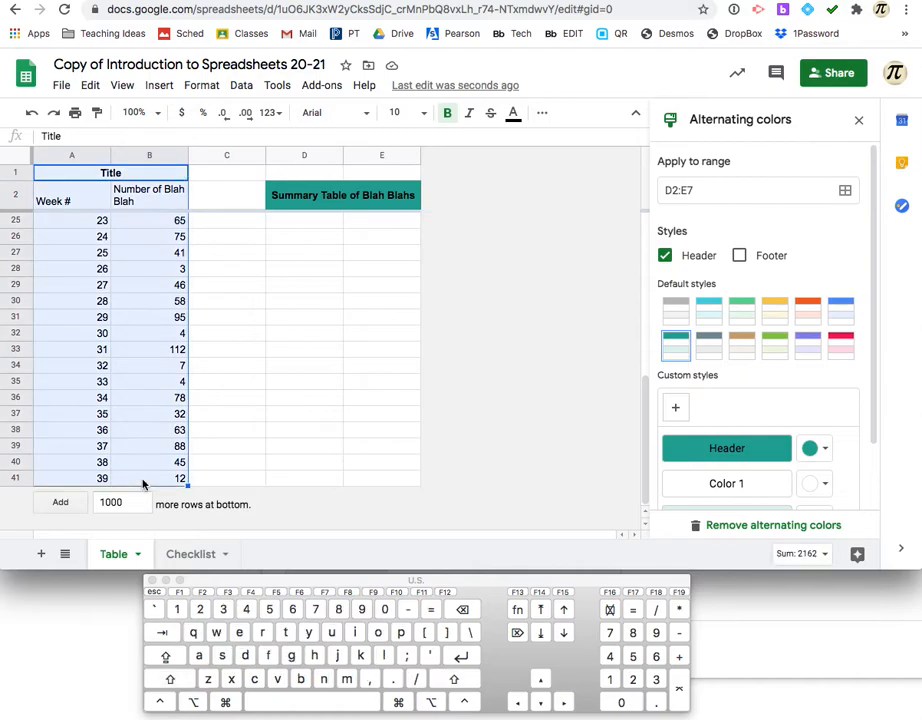
drag(242, 303, 352, 467)
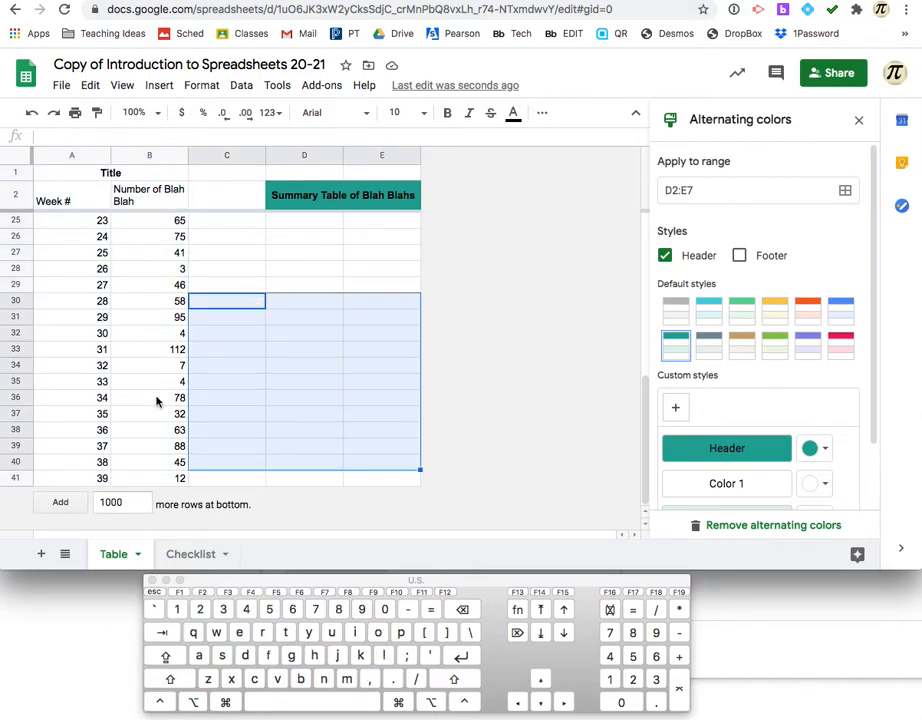
click(152, 485)
scroll(152, 485, up, 7)
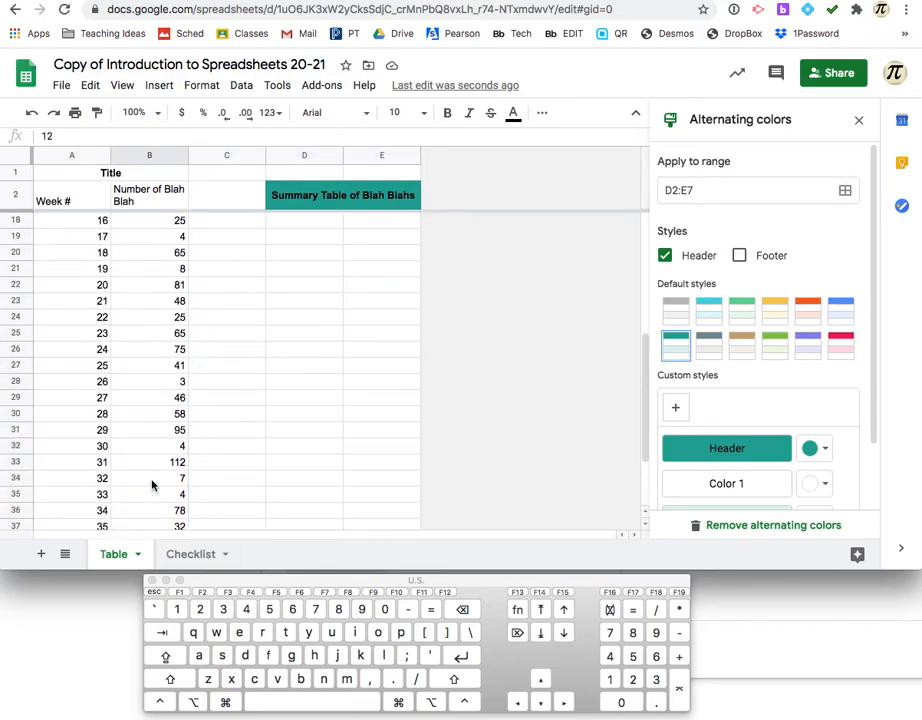
shift+click(74, 173)
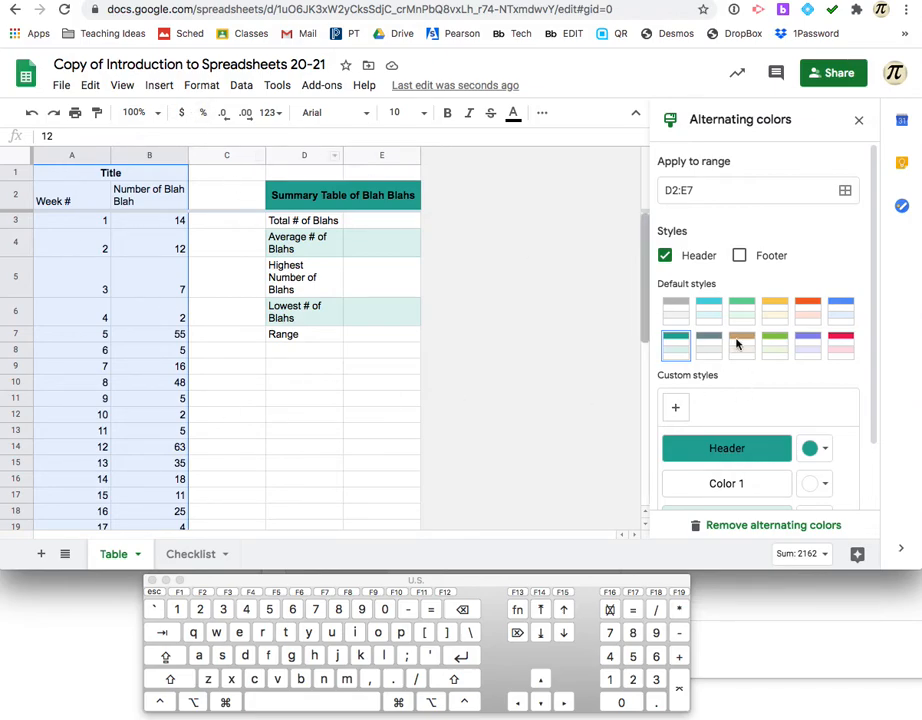
Apply alternating colors with a header to the data table A1:B41, using the blue-gray default style.
click(776, 346)
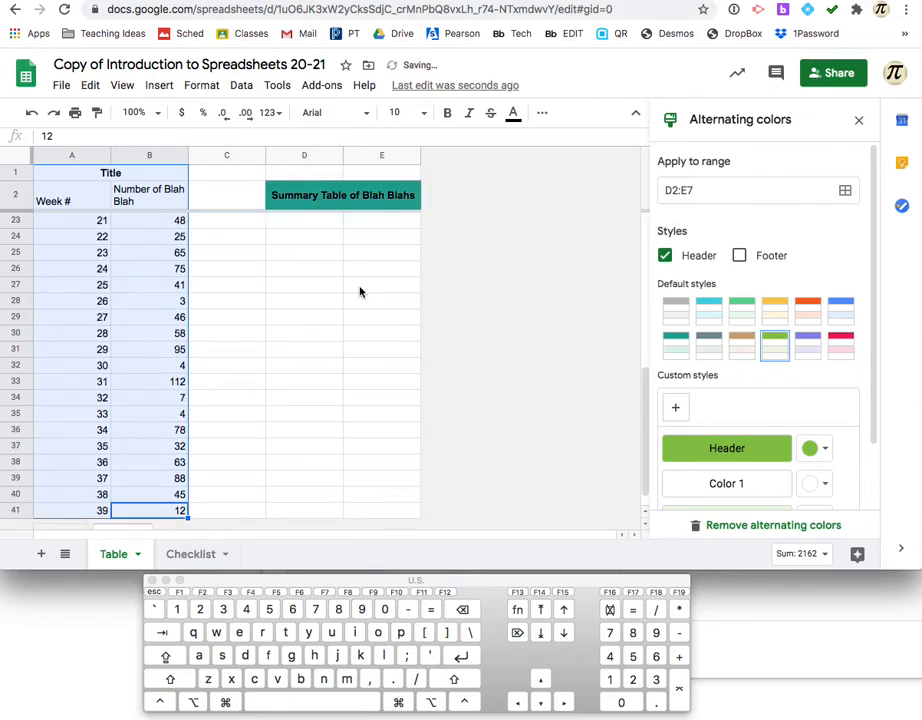
scroll(360, 292, up, 5)
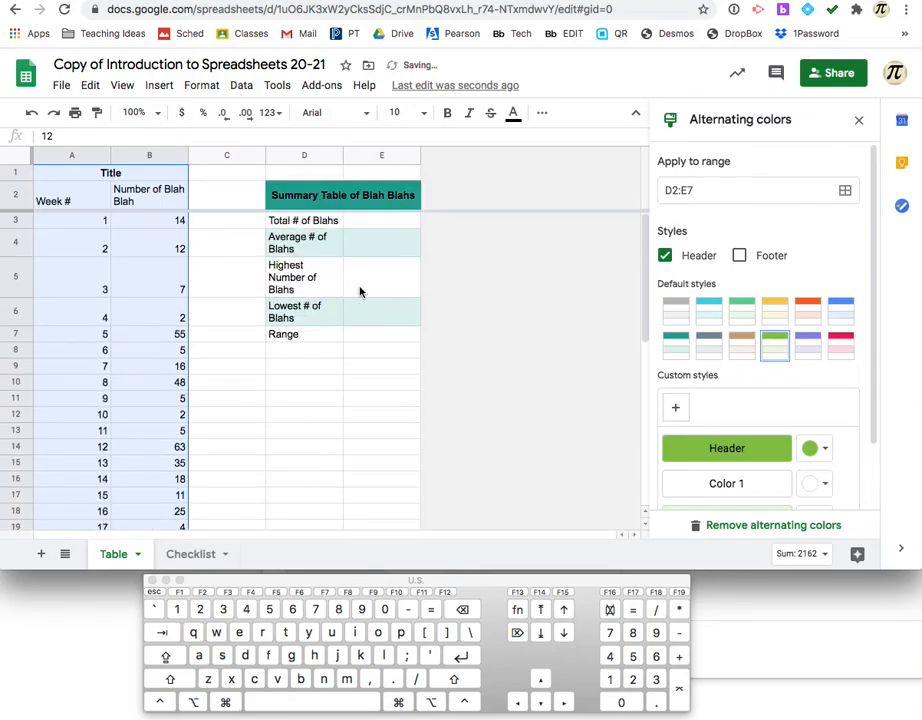
click(201, 84)
click(239, 470)
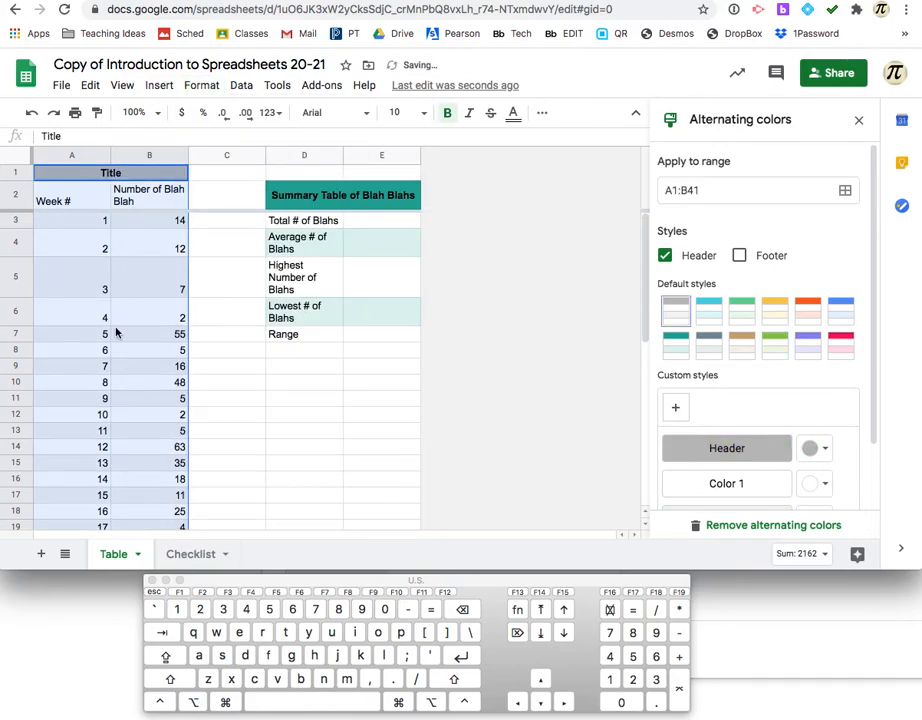
click(710, 343)
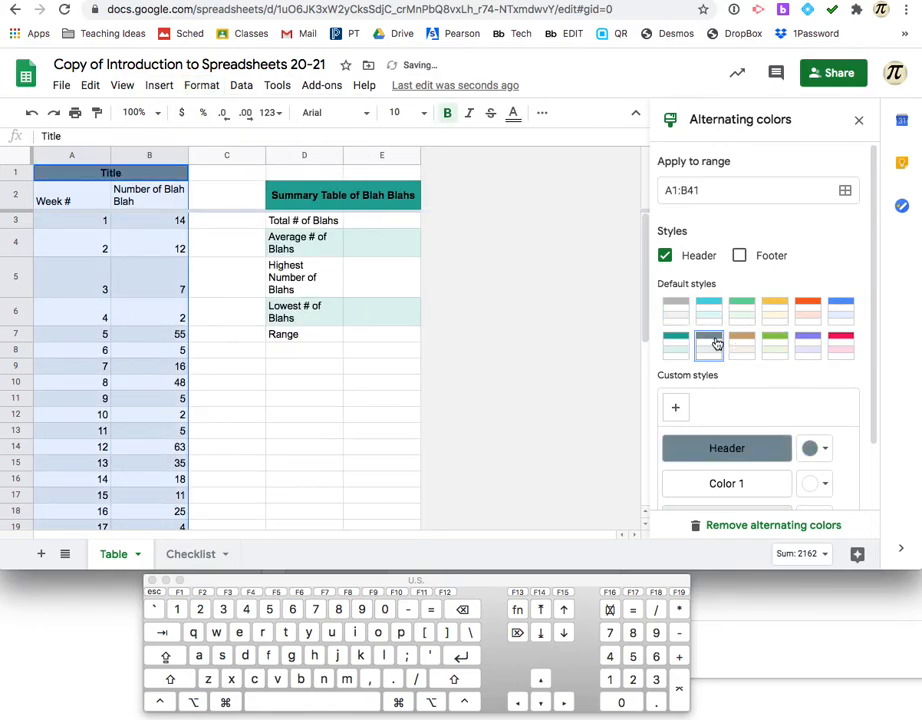
Select all cells of the Checklist sheet, and compare with selecting all cells of the Table sheet.
click(358, 351)
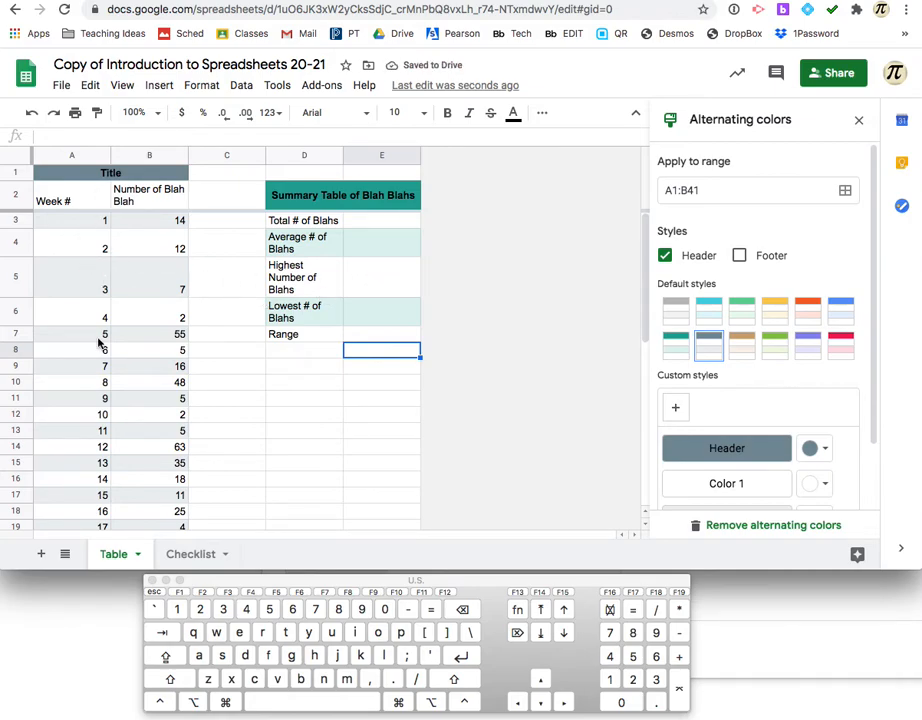
click(190, 553)
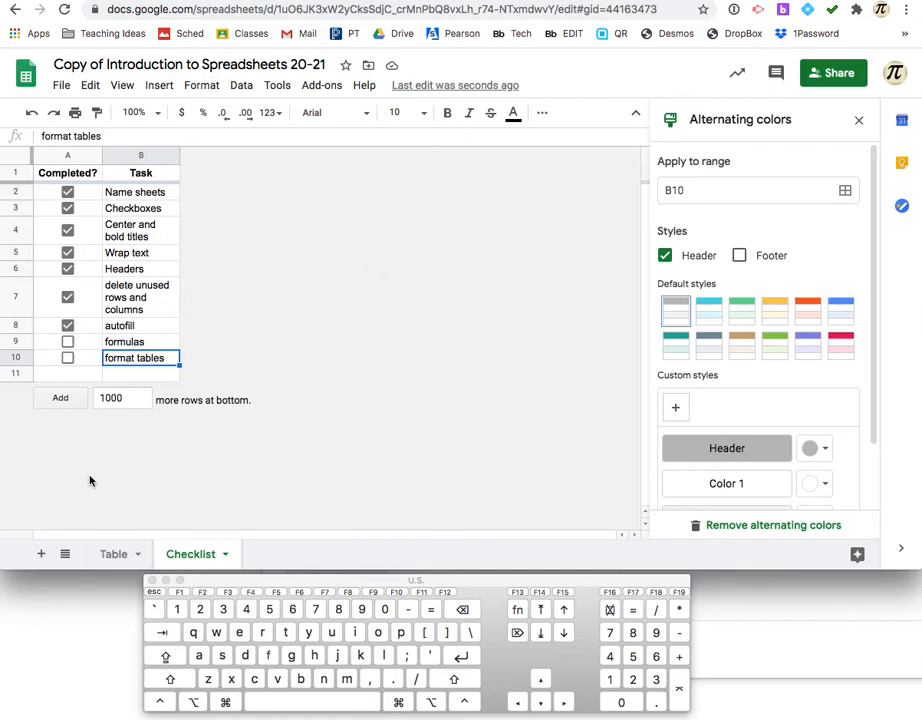
click(15, 156)
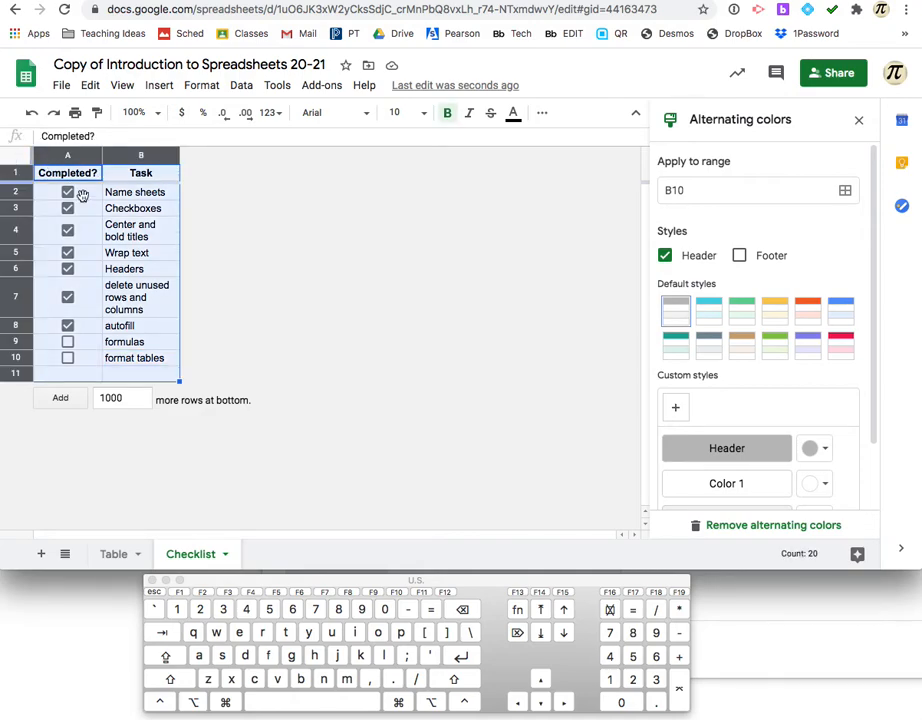
click(115, 553)
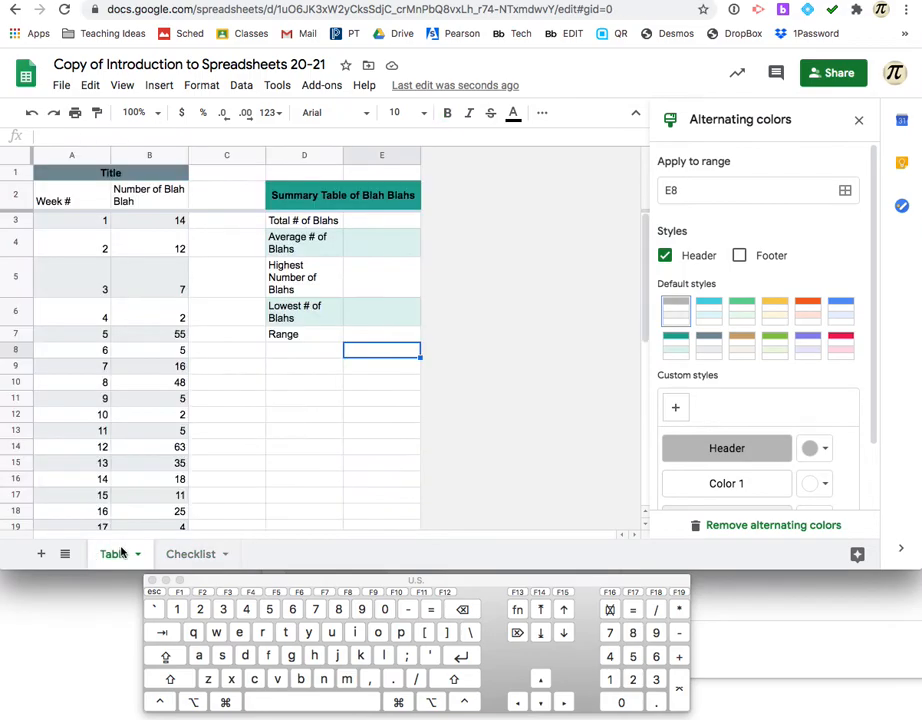
click(15, 156)
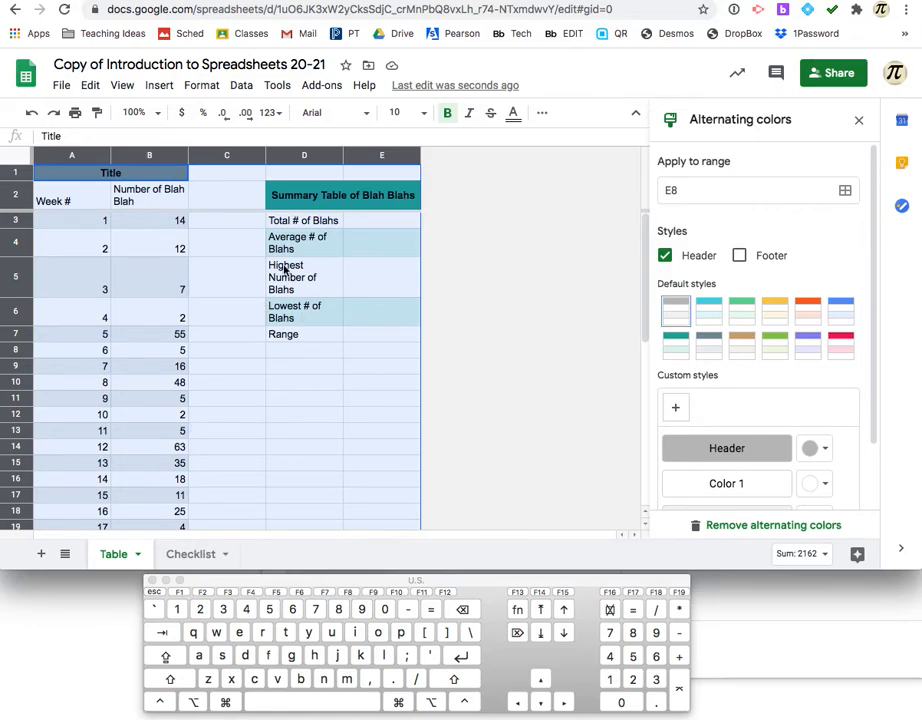
click(306, 416)
Try the tan default alternating-colors style with a header on the whole Checklist sheet, rows 1:11.
click(188, 554)
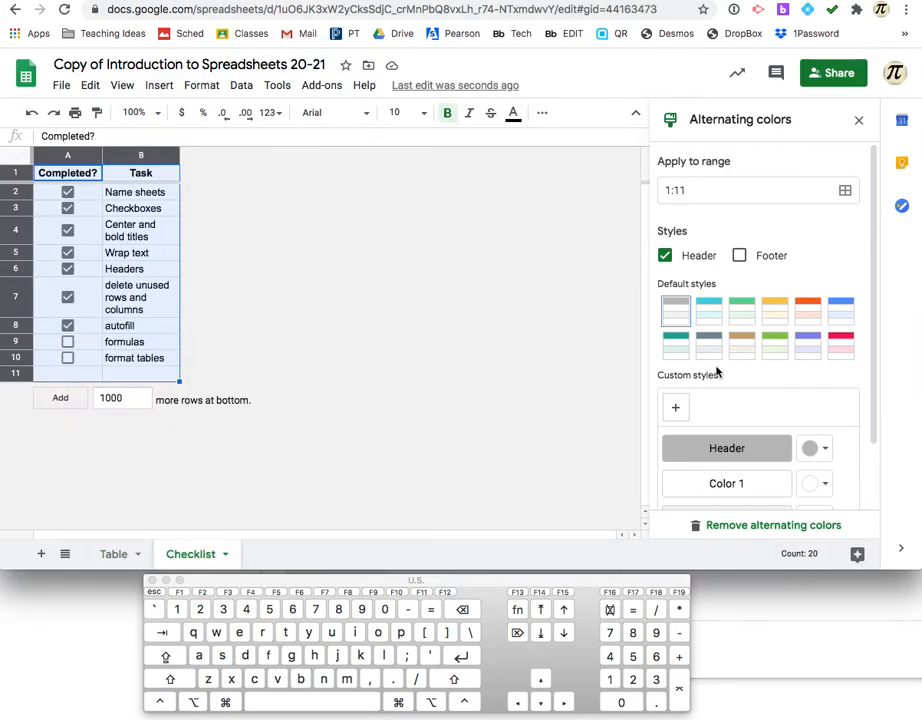
click(753, 349)
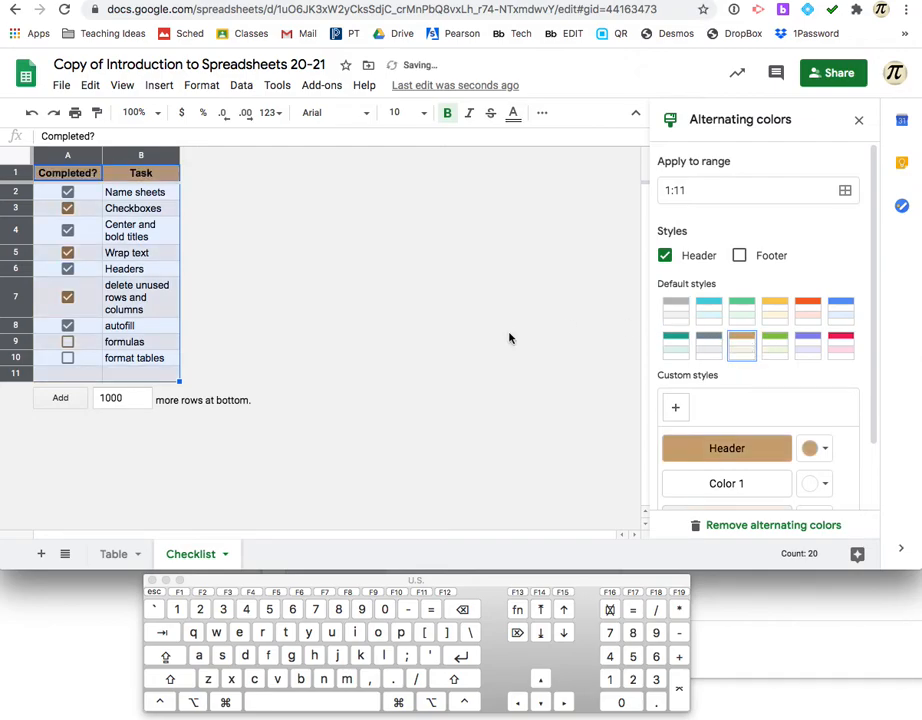
click(395, 326)
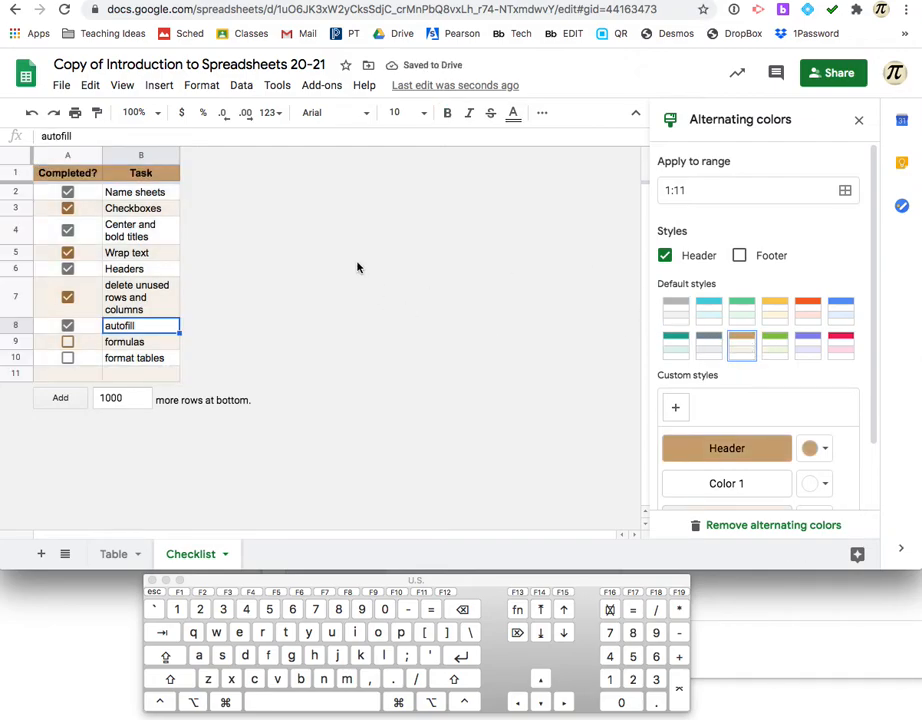
click(201, 85)
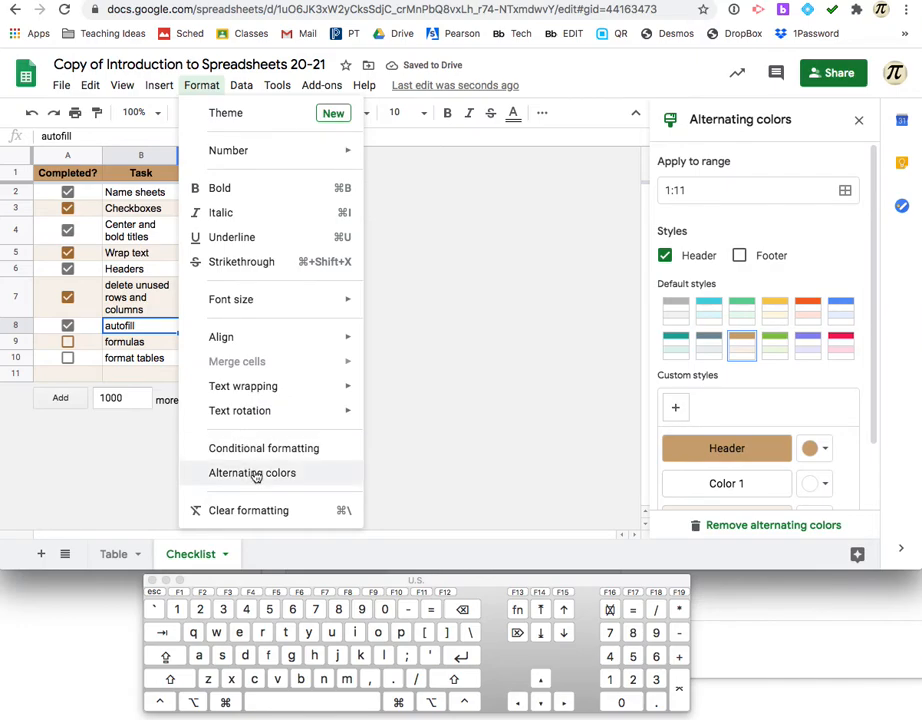
click(140, 373)
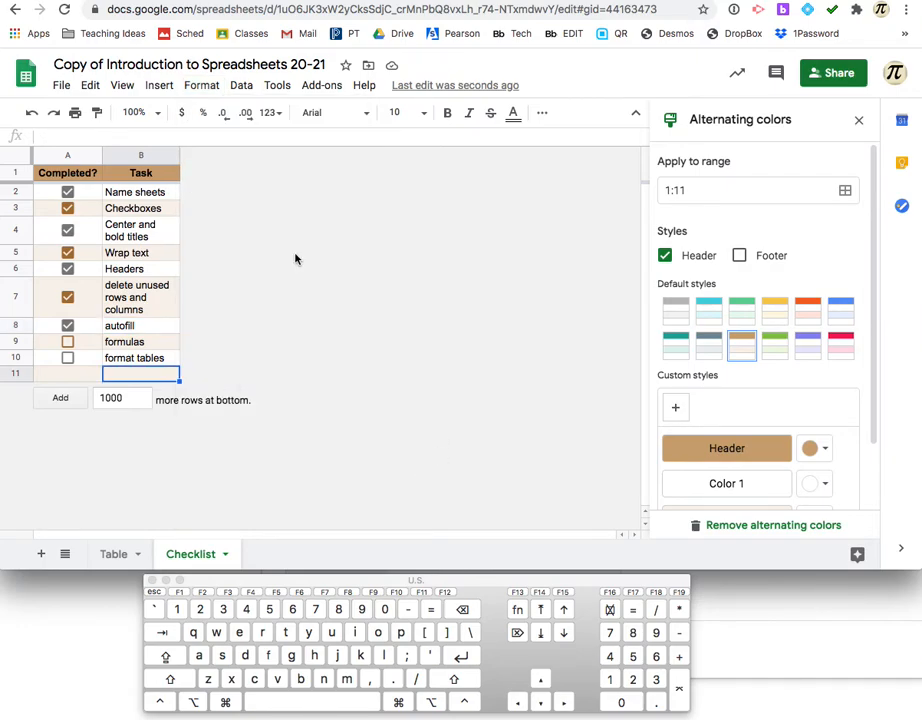
Apply the purple default alternating-colors style to the whole Checklist sheet and mark the format tables task as completed.
click(17, 155)
click(809, 347)
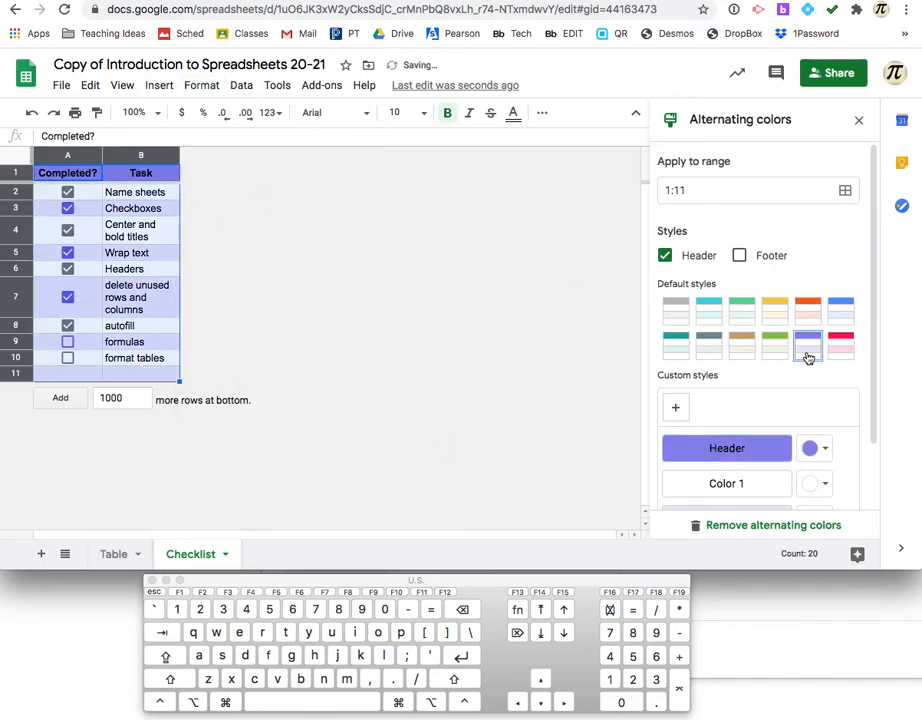
click(453, 285)
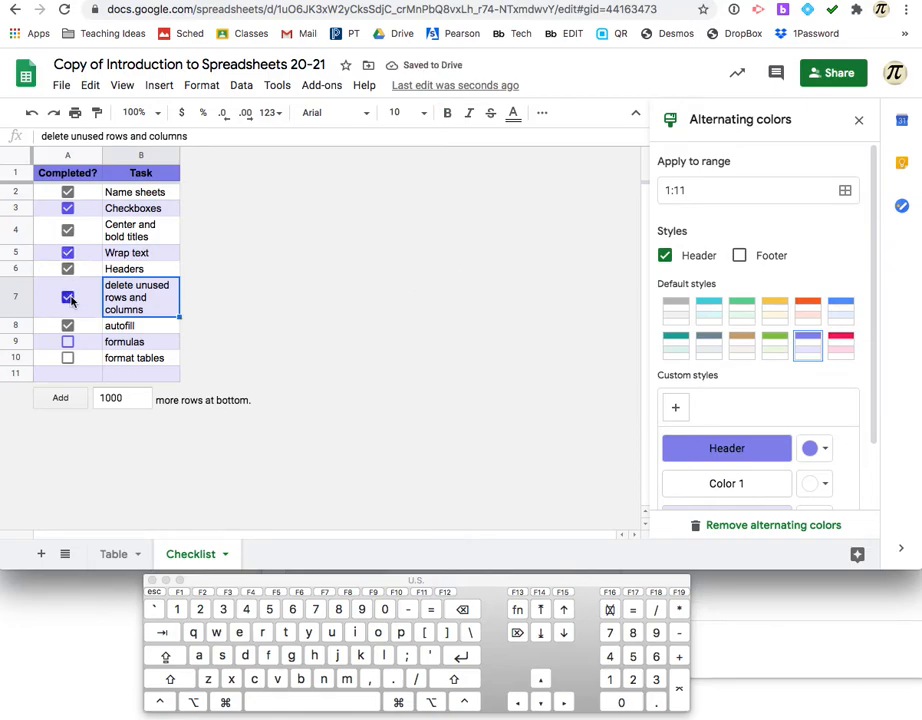
click(67, 357)
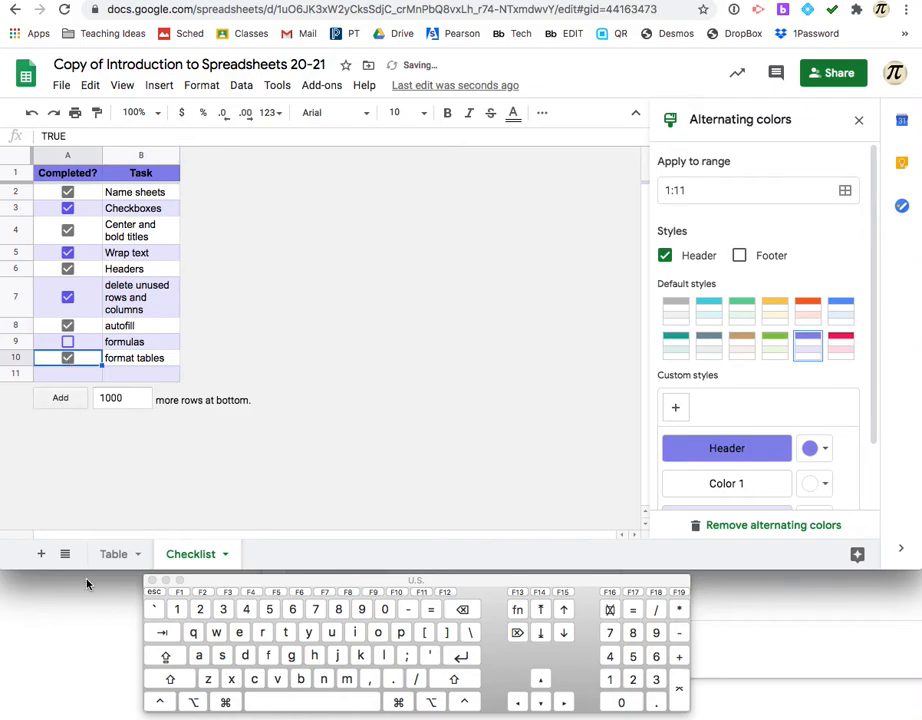
Examine the colored data table on the Table sheet down to its last row with the heading rows frozen.
click(113, 556)
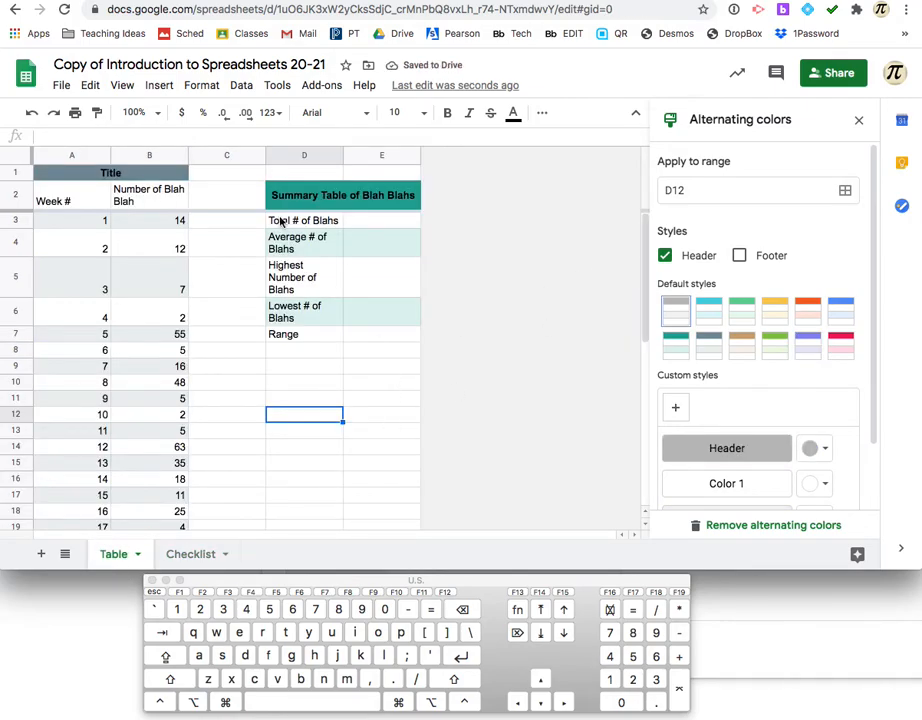
scroll(329, 266, down, 2)
scroll(329, 266, down, 2)
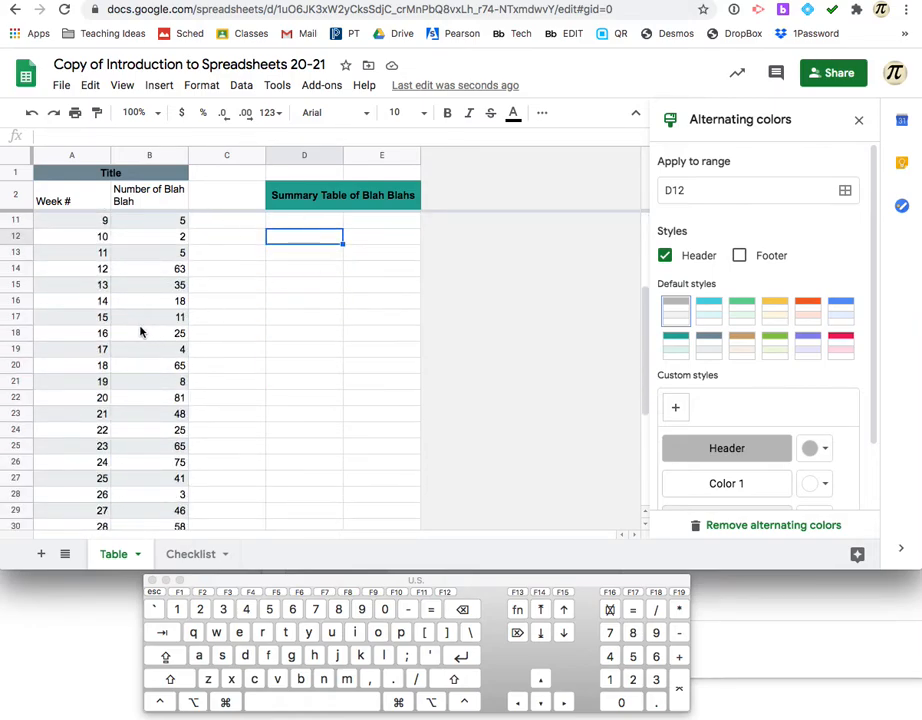
scroll(270, 356, up, 4)
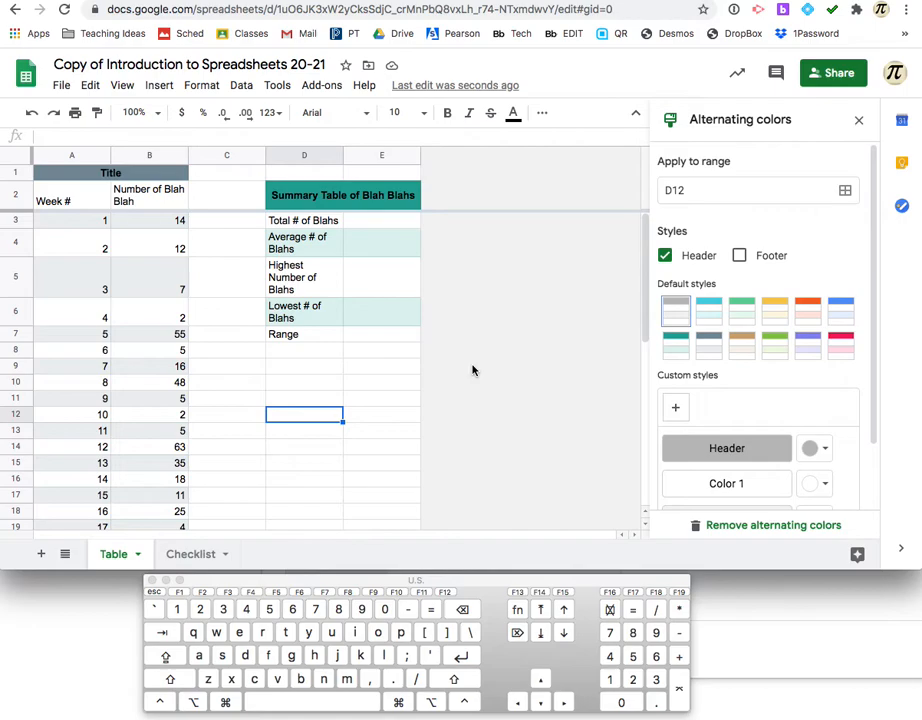
scroll(472, 370, down, 10)
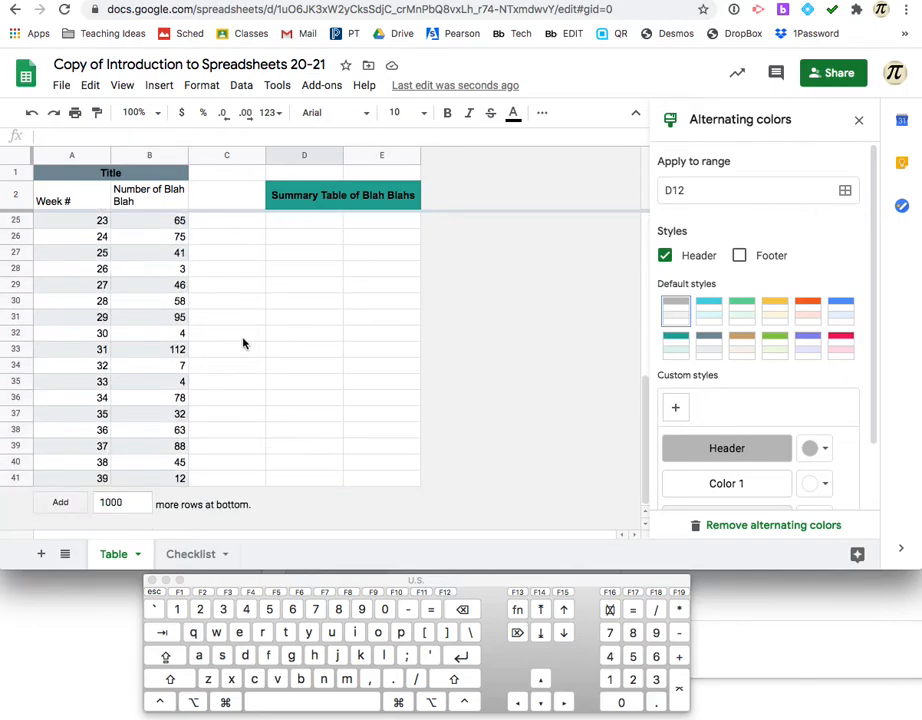
scroll(243, 343, up, 9)
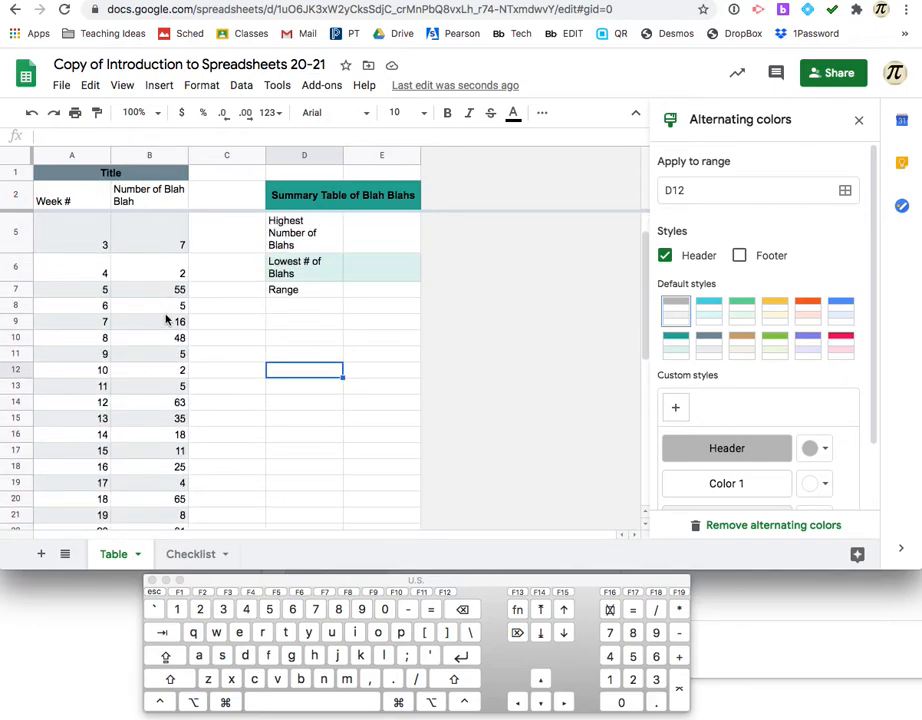
scroll(166, 320, up, 3)
Try to freeze column A of the Table sheet, and check the merged title cell above the weekly data.
drag(30, 158, 101, 157)
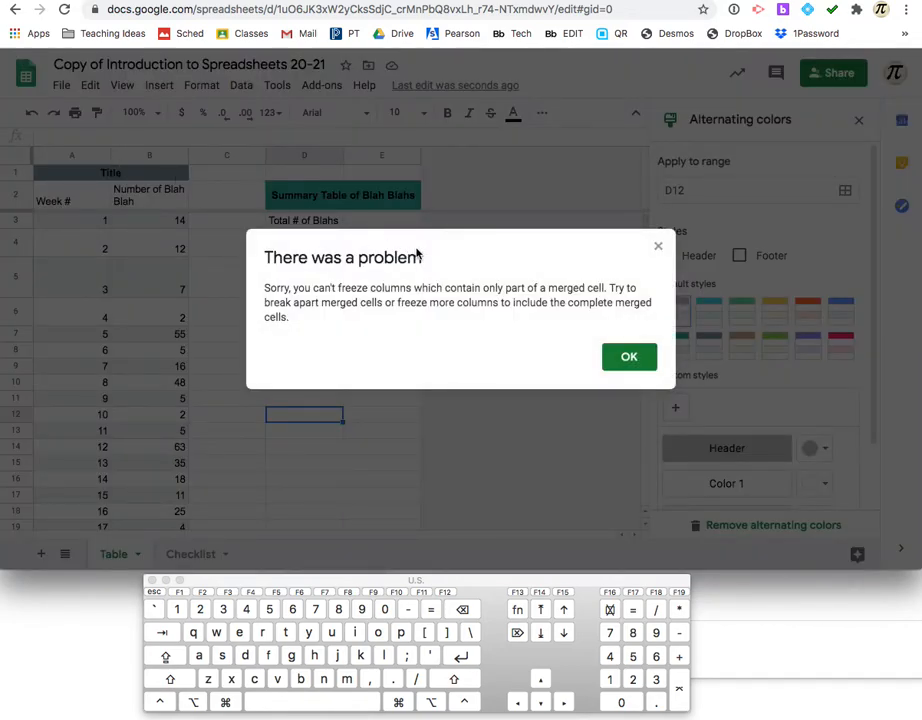
click(617, 356)
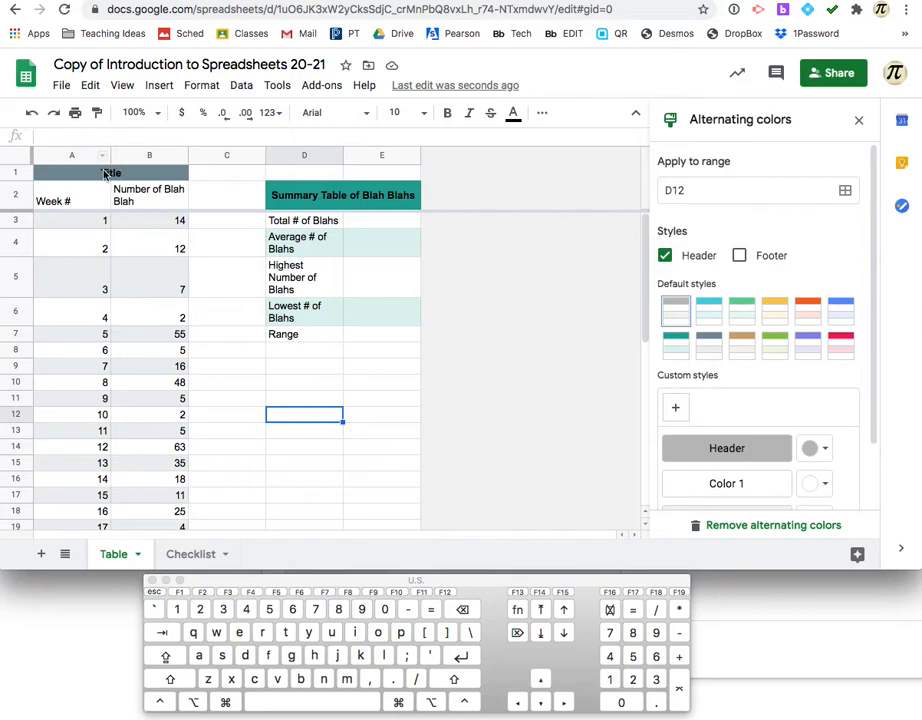
click(104, 174)
click(138, 292)
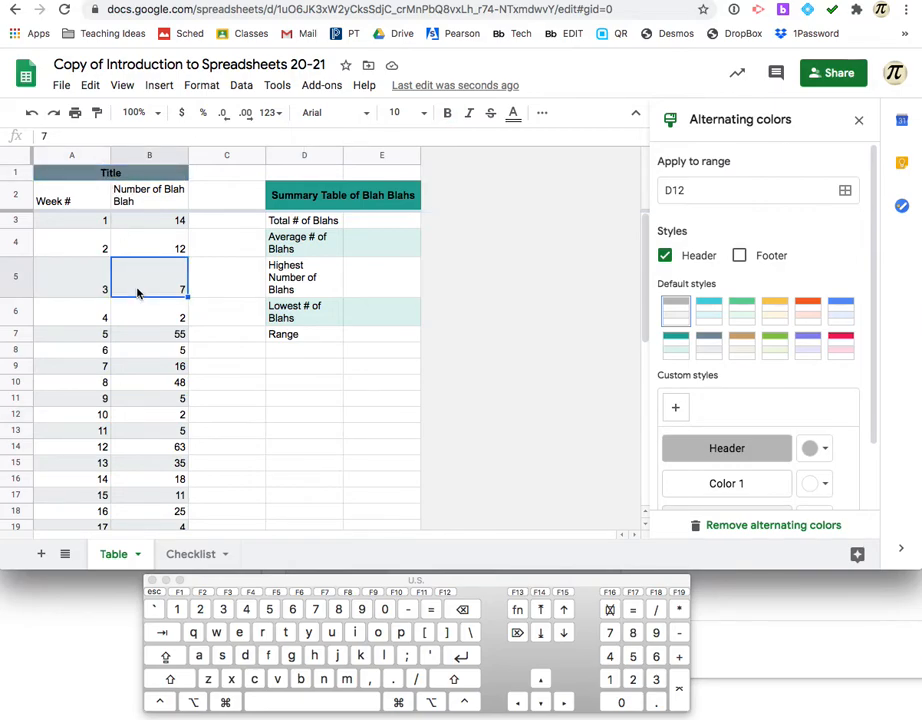
Review the remaining checklist tasks, and examine the Total # of Blahs label and the weekly values in the Table sheet.
click(167, 555)
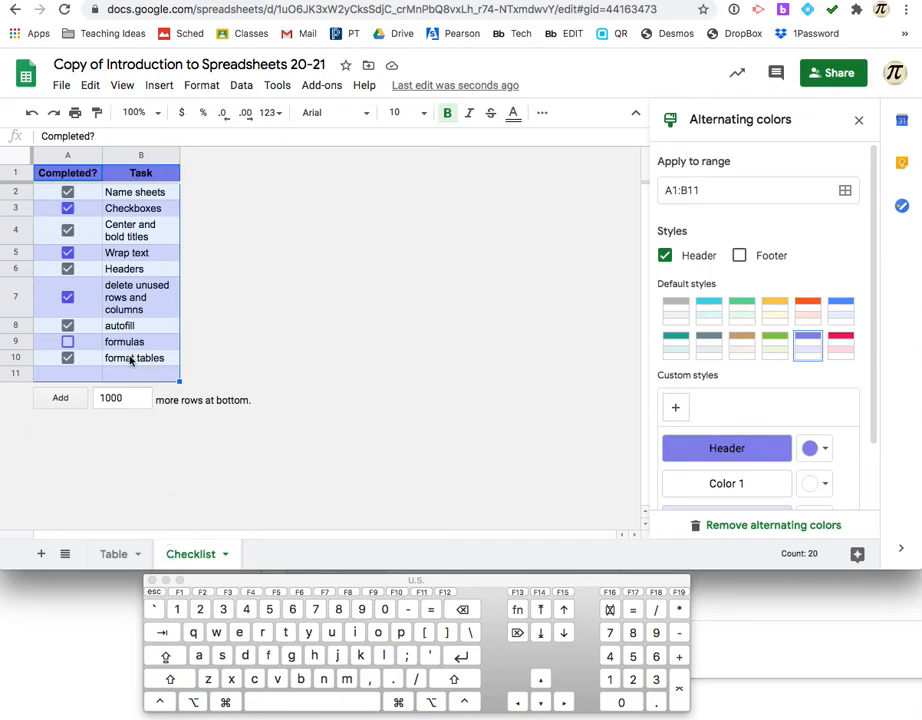
click(115, 560)
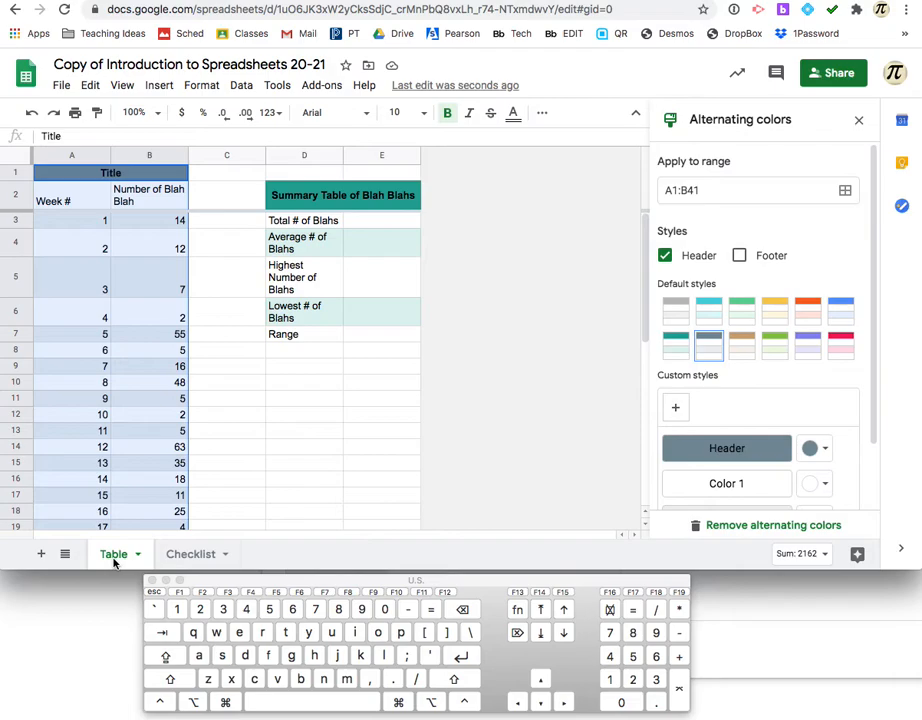
click(296, 222)
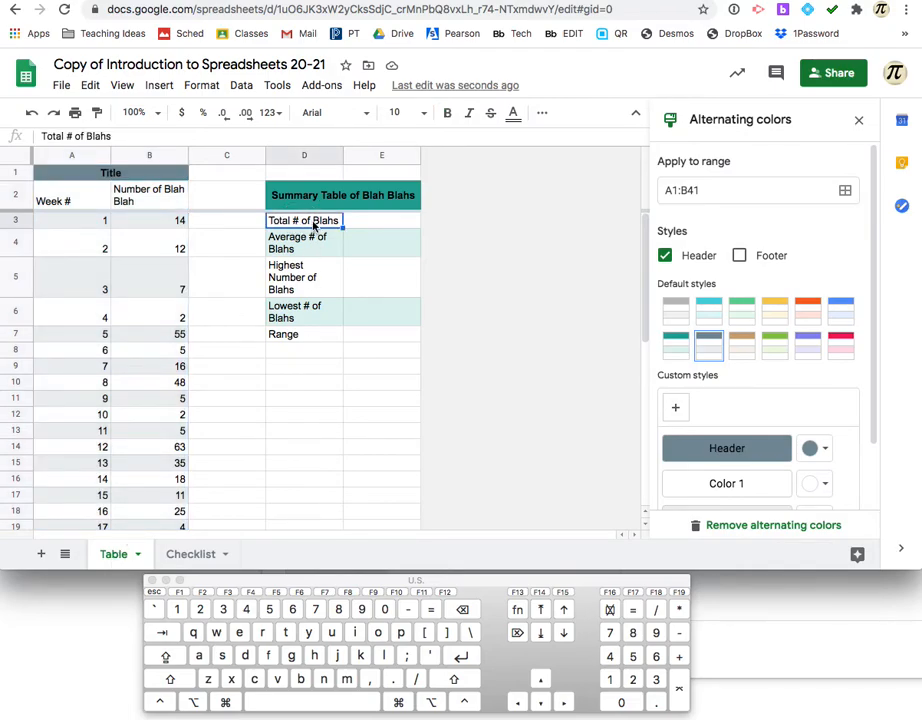
click(144, 196)
click(140, 222)
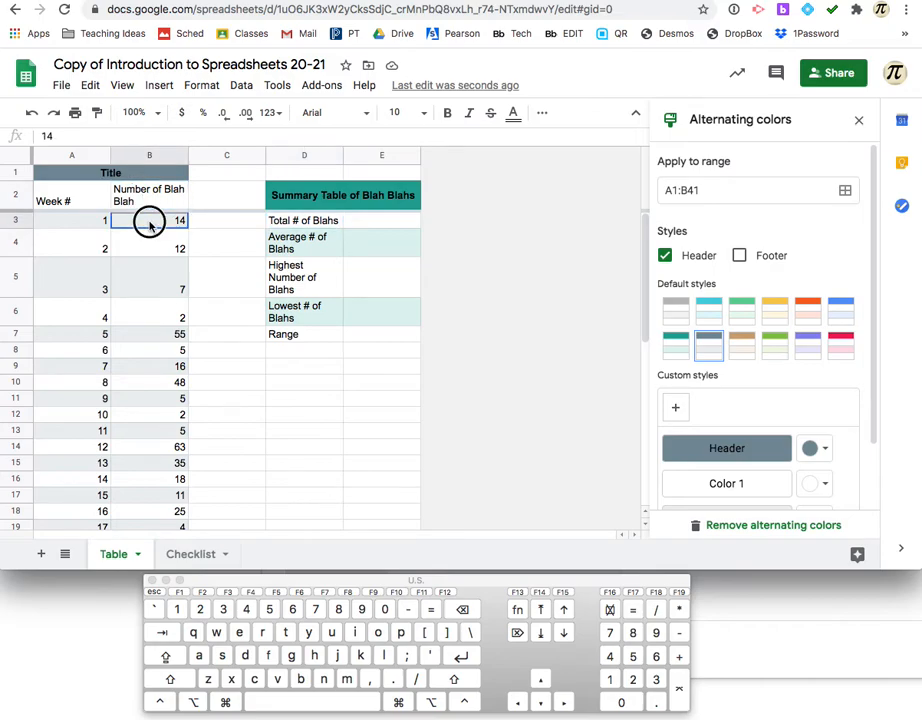
click(78, 220)
click(138, 220)
click(85, 247)
click(134, 247)
click(82, 274)
click(146, 280)
scroll(148, 278, down, 7)
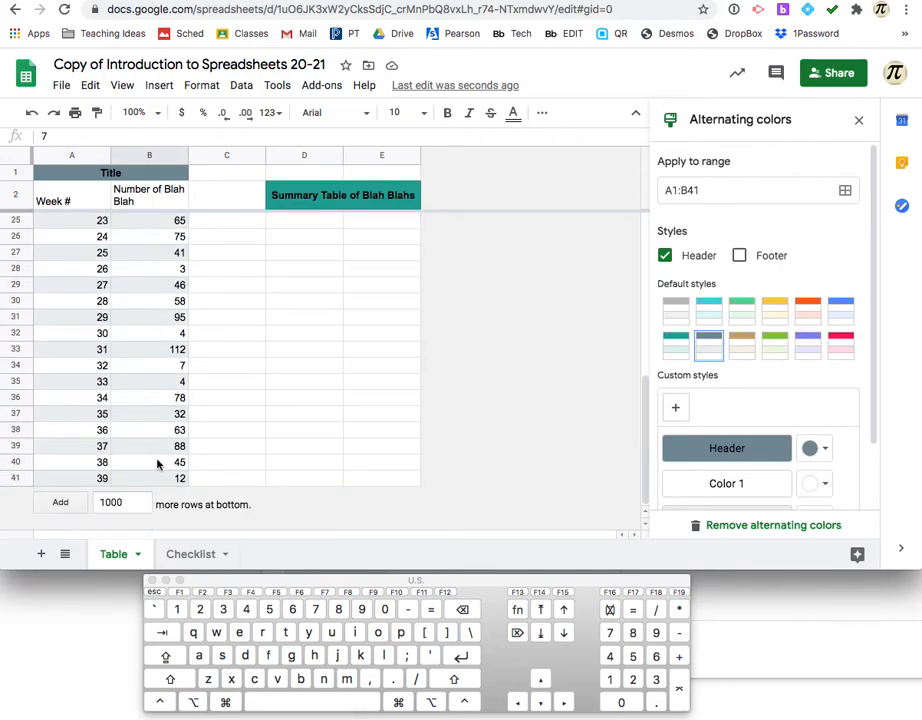
scroll(157, 480, up, 7)
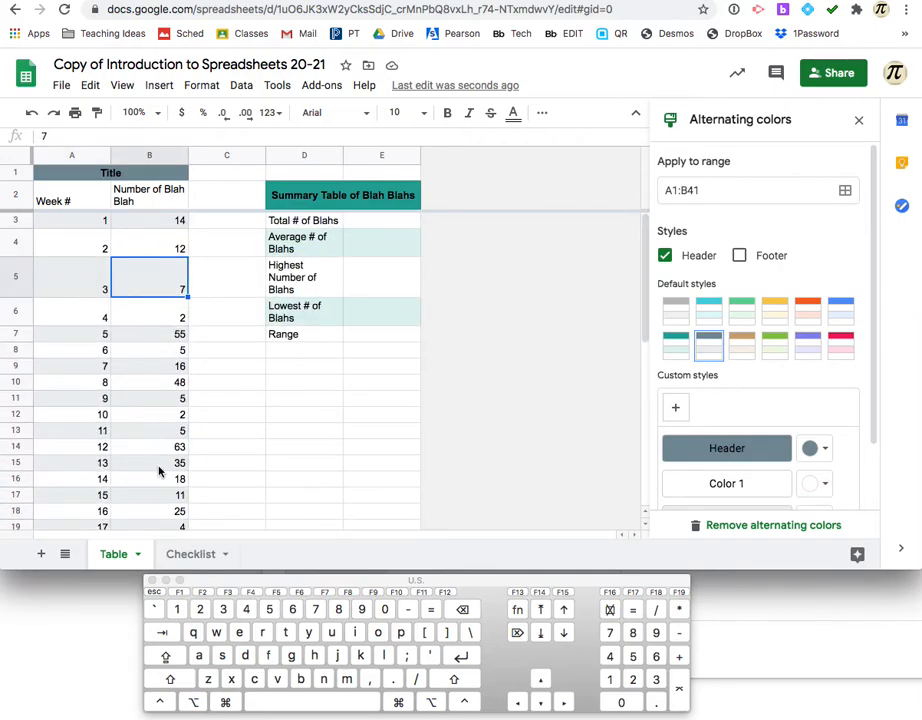
Enter the formula =B3 in cell E3, beside Total # of Blahs, to reference the week 1 value.
click(391, 216)
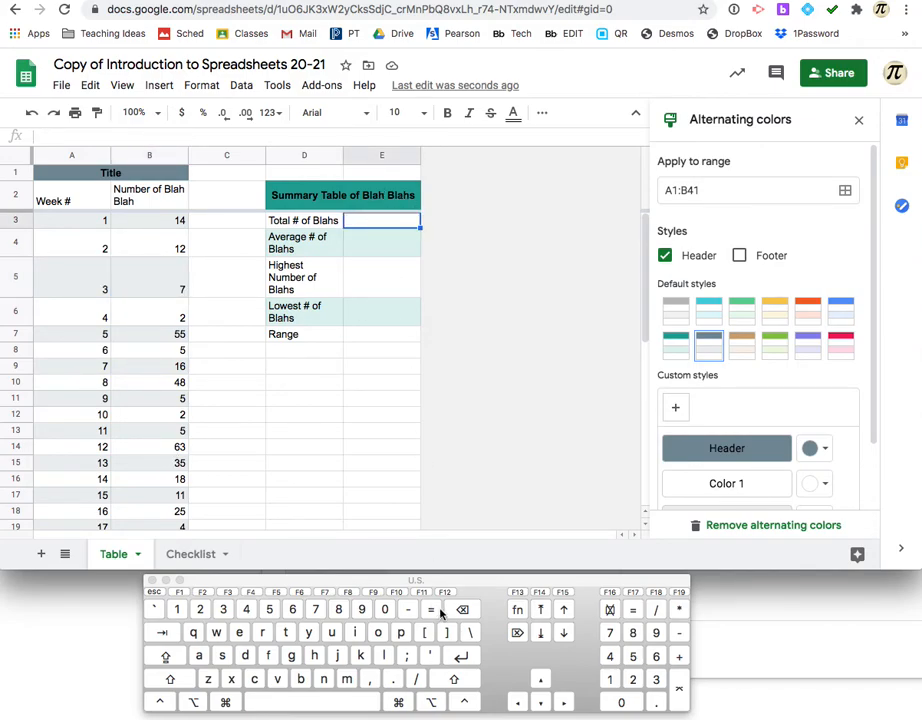
text(=)
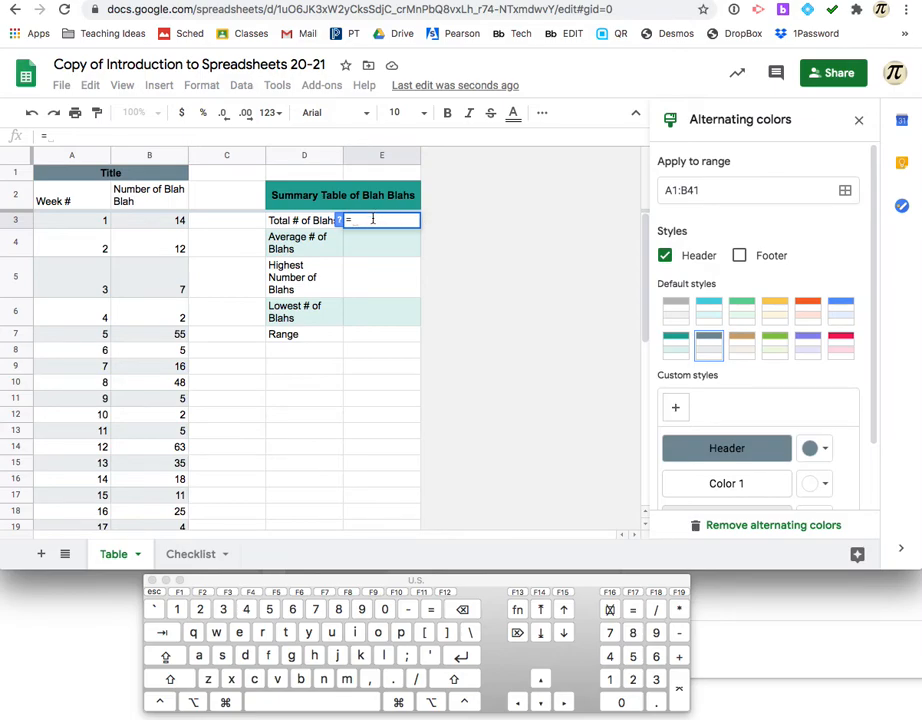
click(179, 222)
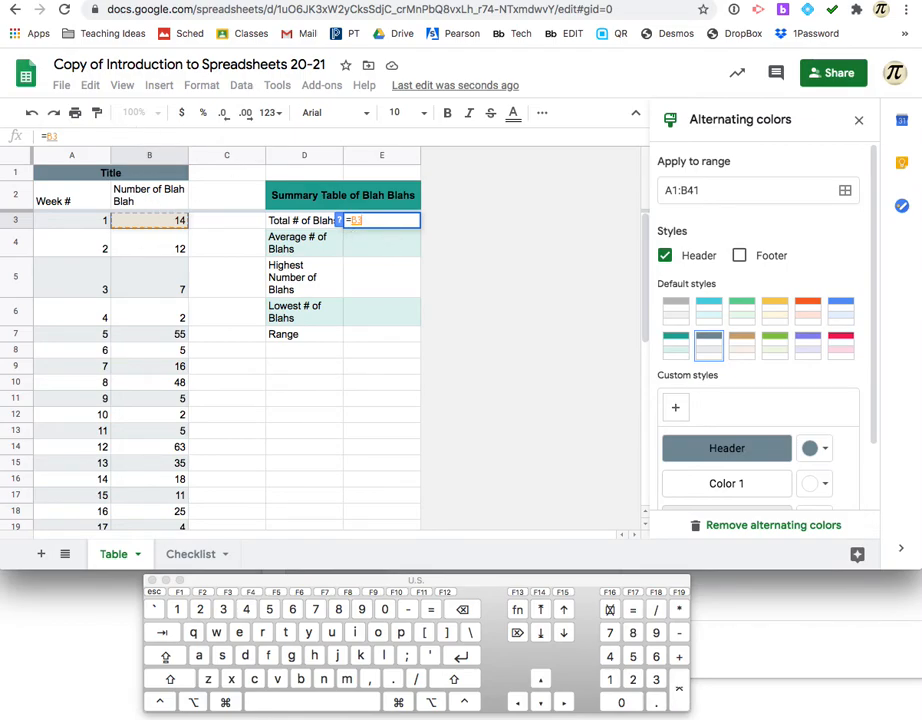
key(Return)
Set the week 1 Number of Blah Blah value in cell B3 to 88.
click(160, 226)
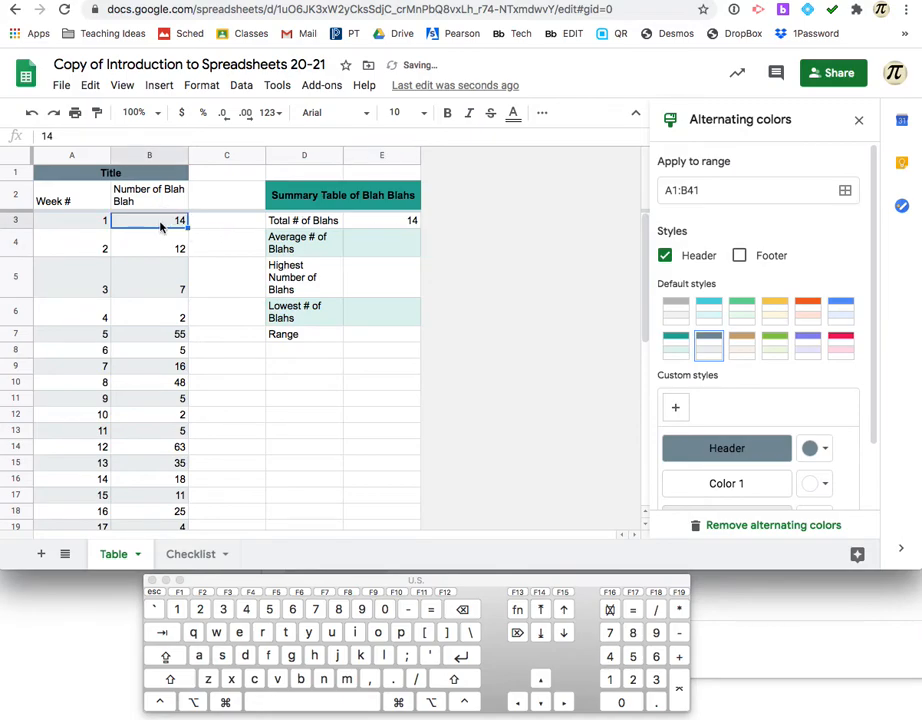
click(372, 226)
click(157, 222)
text(88)
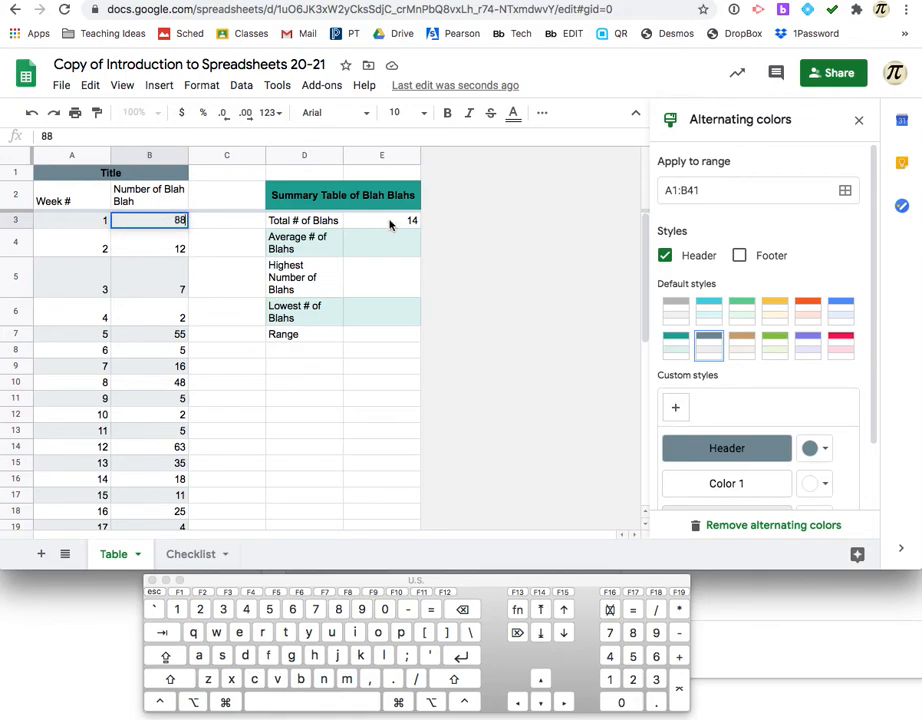
key(Return)
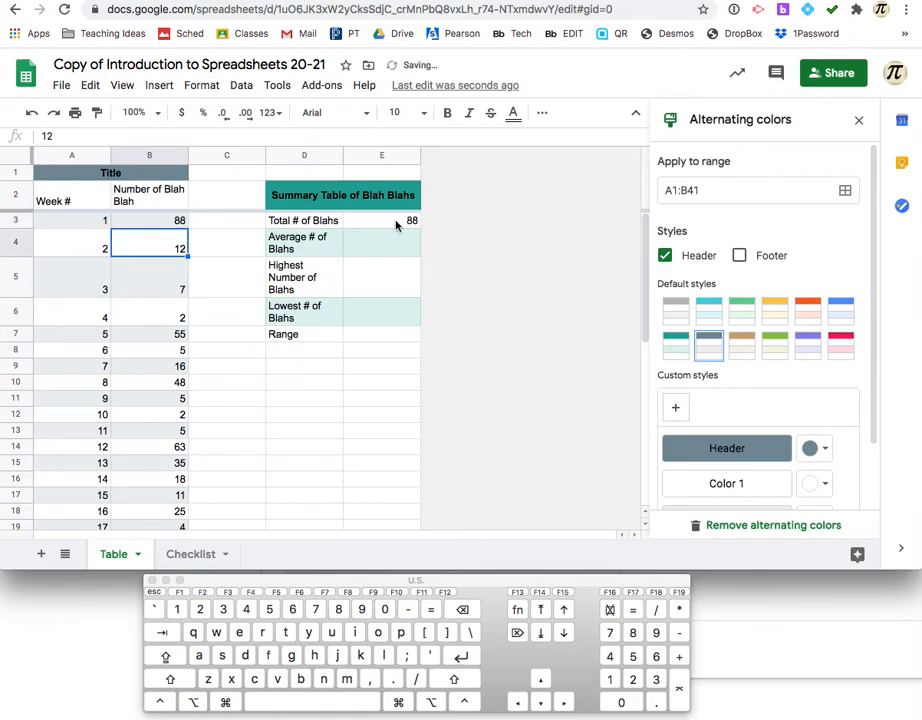
Check the formula in cell E3, and undo the week 1 value change in B3 and the reference formula in E3.
click(400, 222)
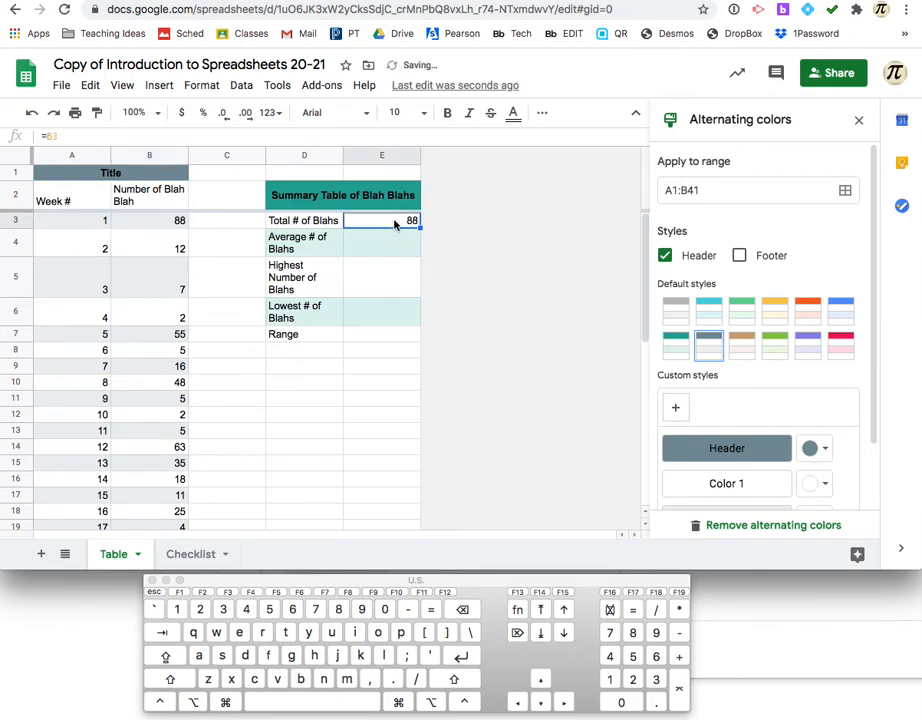
double_click(370, 226)
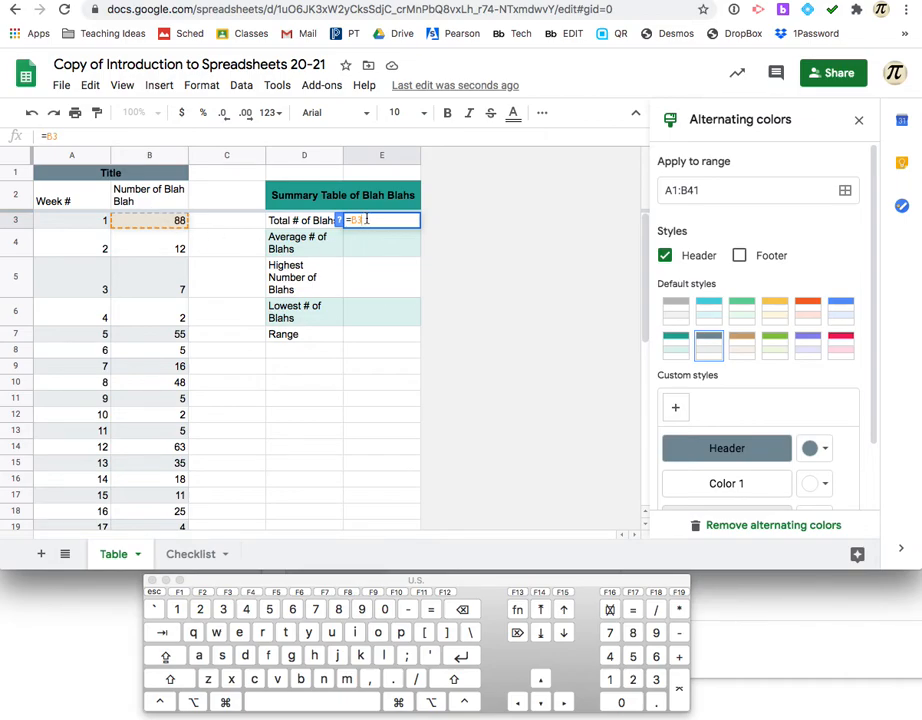
click(348, 367)
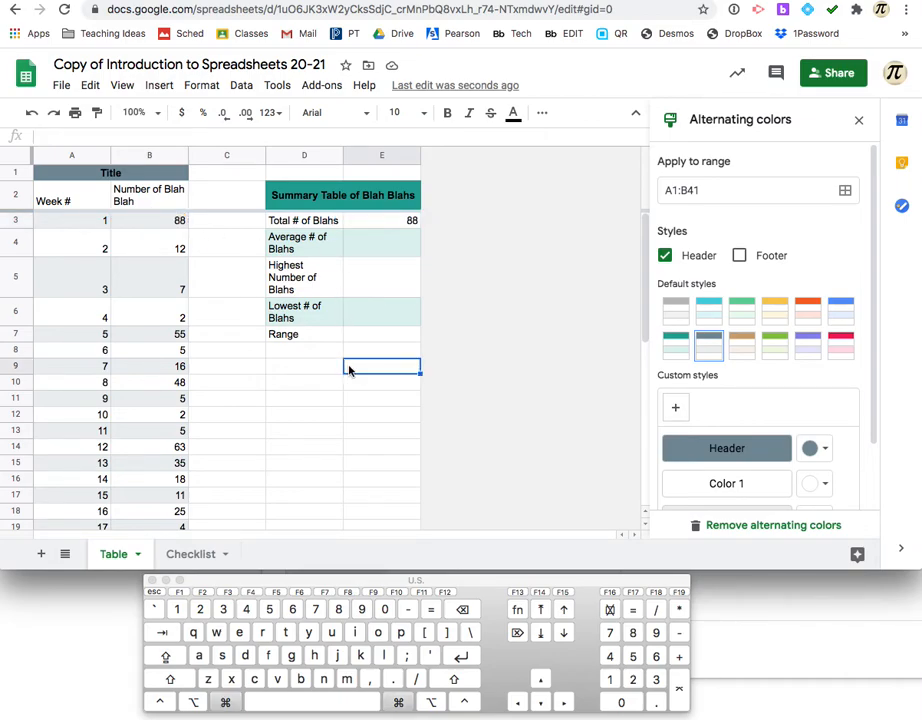
key(super+z)
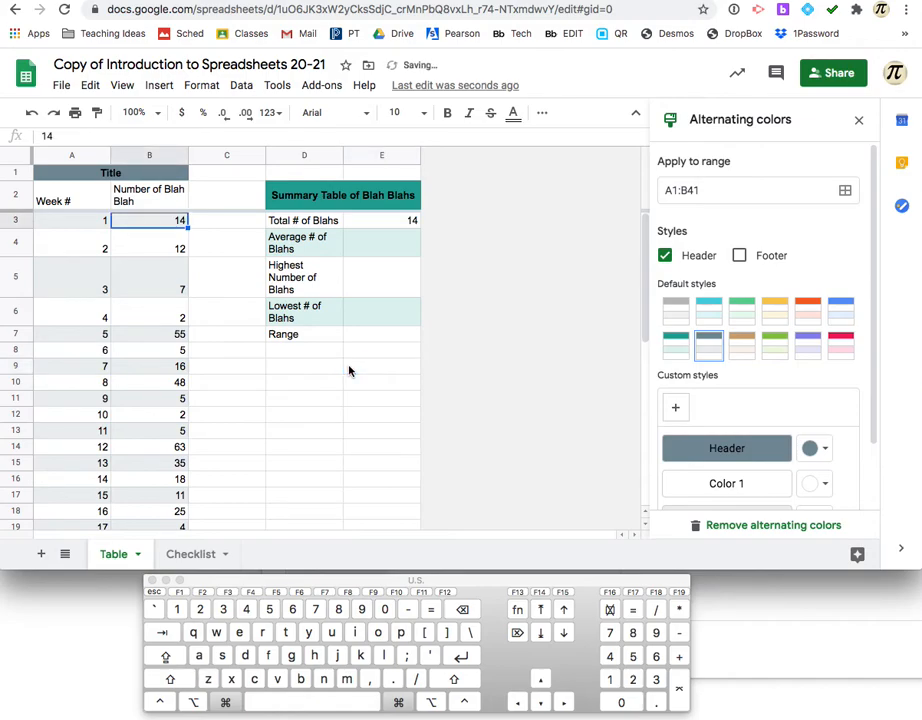
key(super+z)
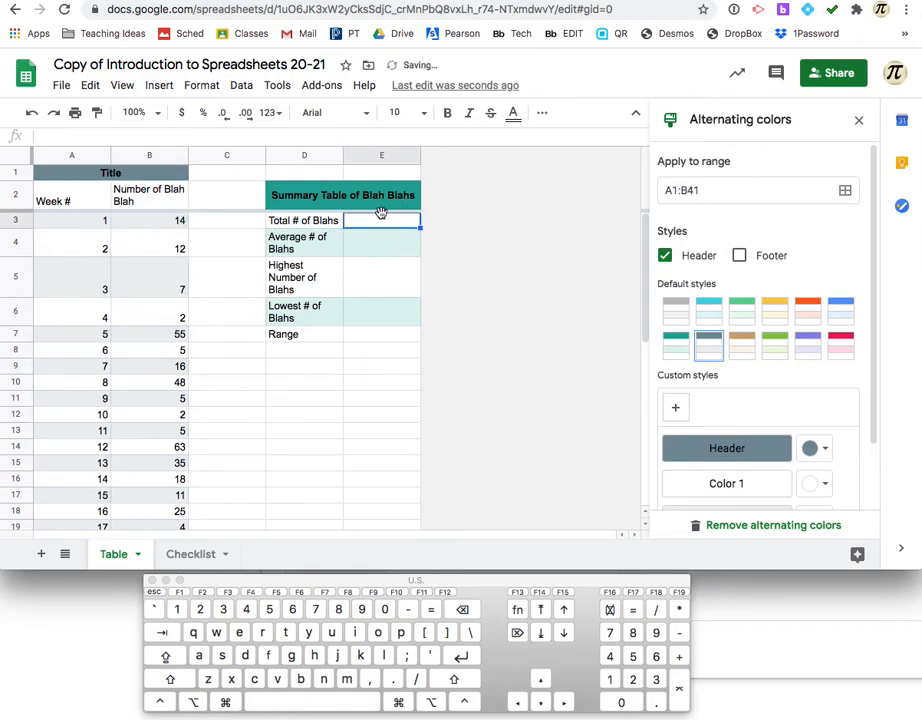
Enter the formula =sum(B3:B41) in cell E3 to total the weekly values beside Total # of Blahs.
click(309, 221)
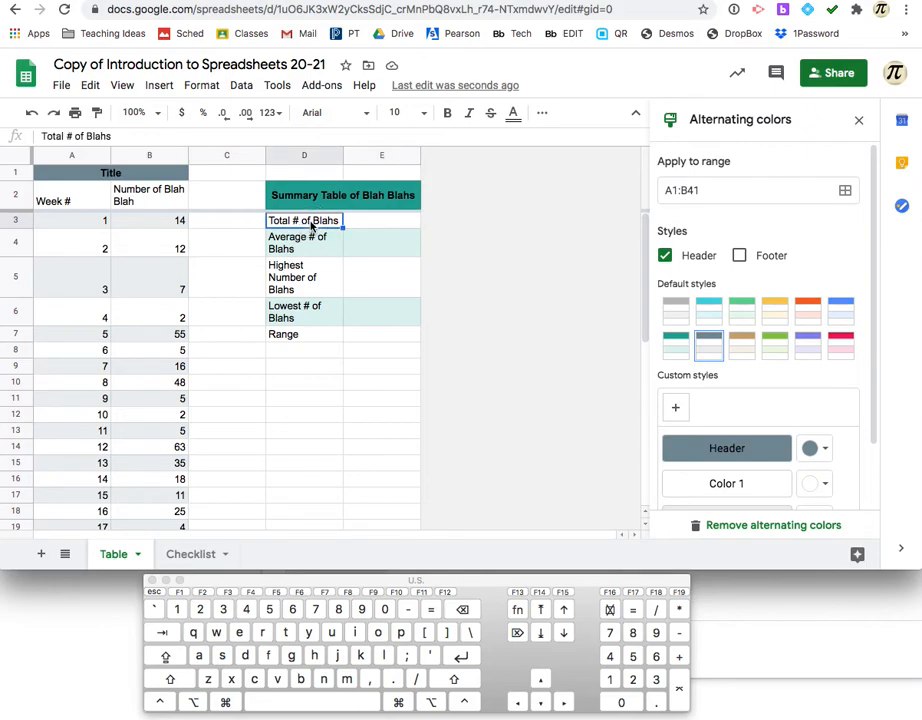
key(Up)
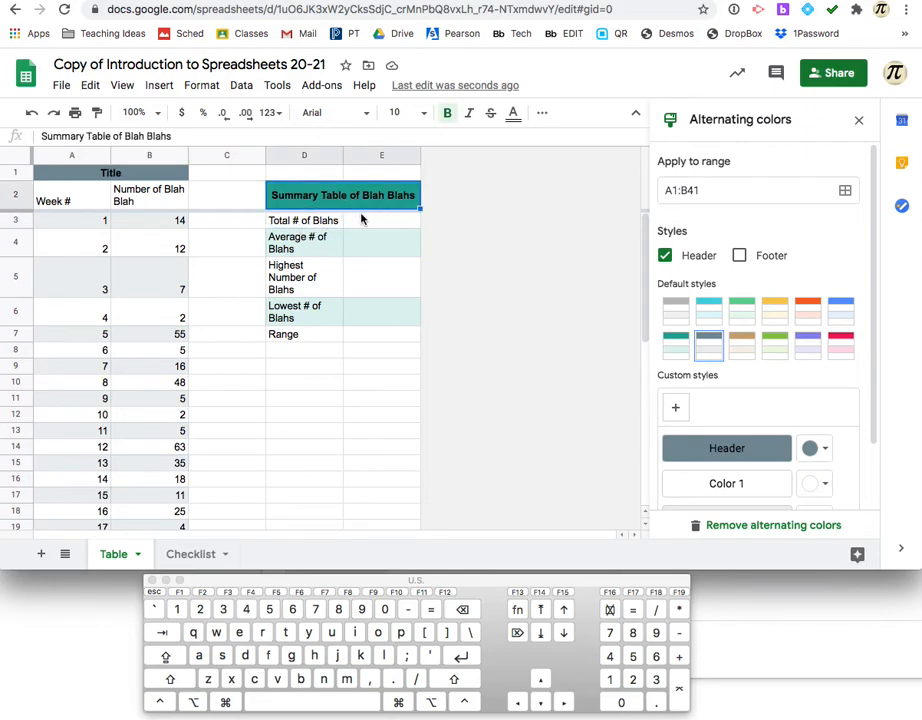
click(363, 223)
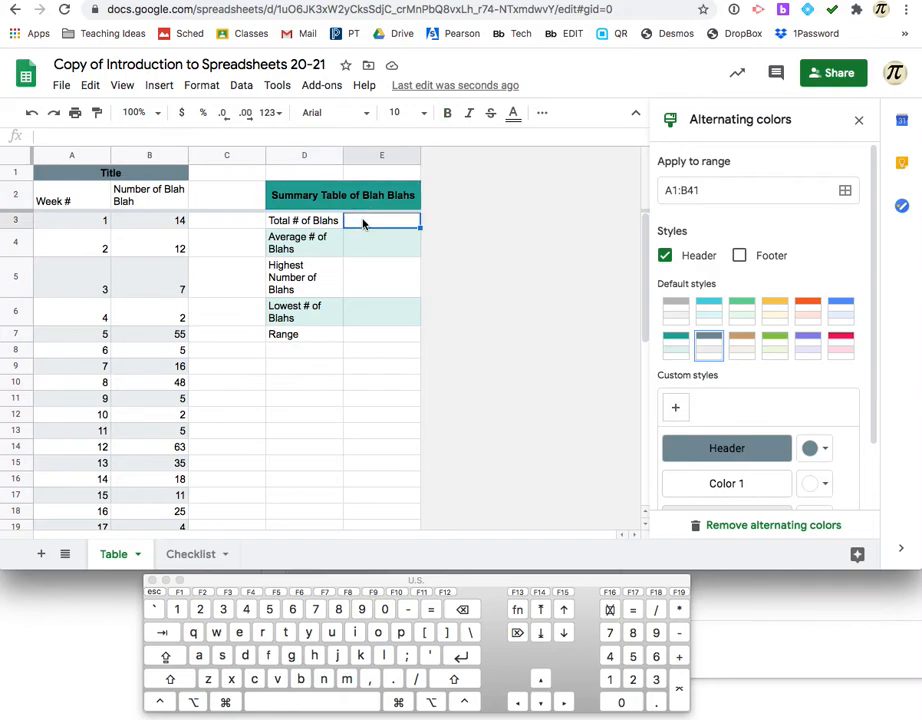
text(=sum)
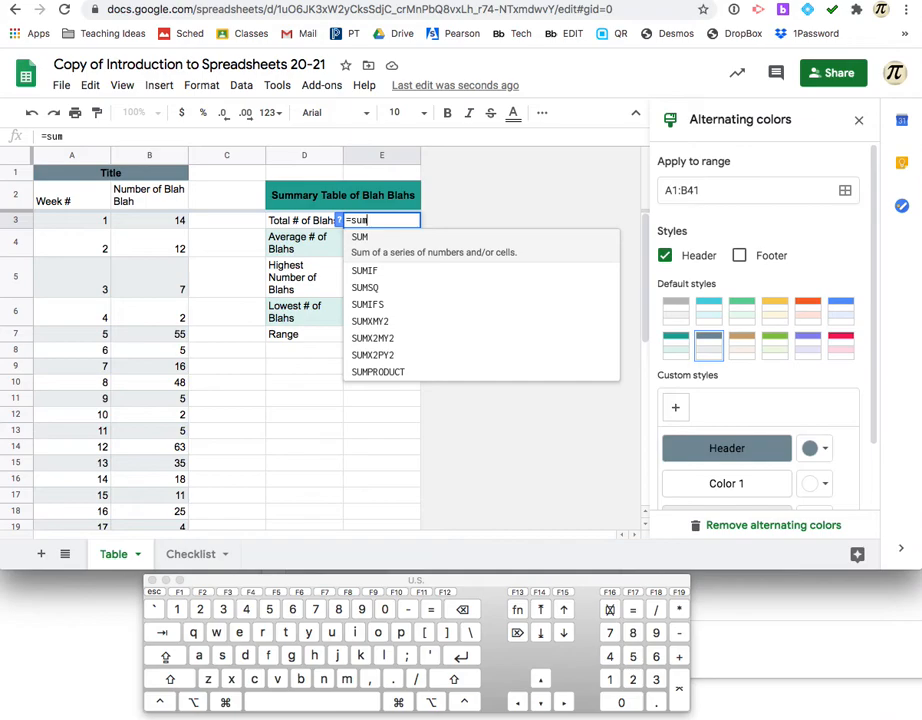
text(()
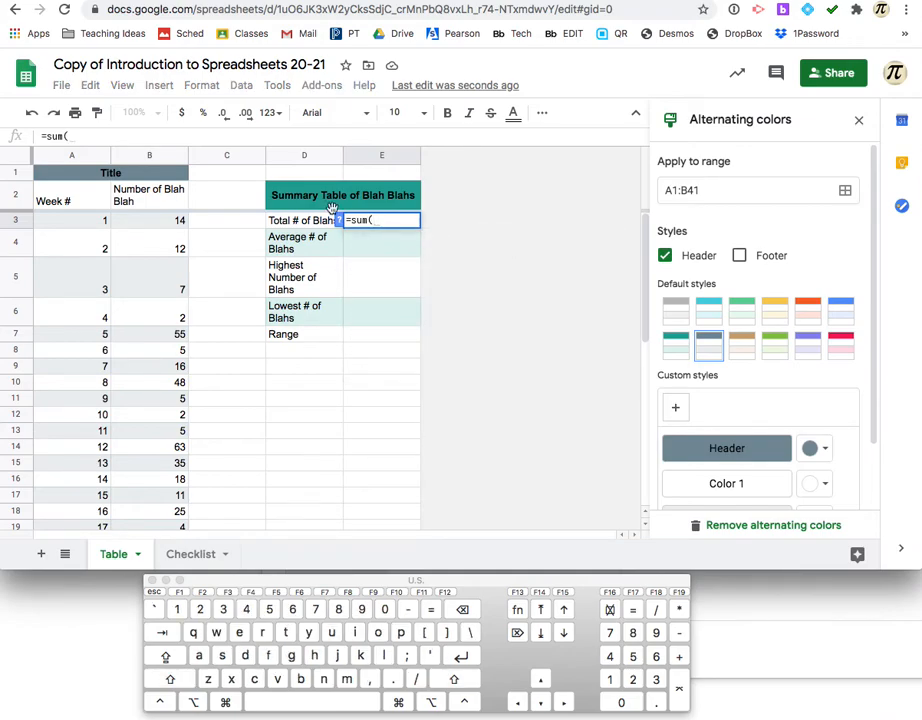
drag(143, 226, 157, 481)
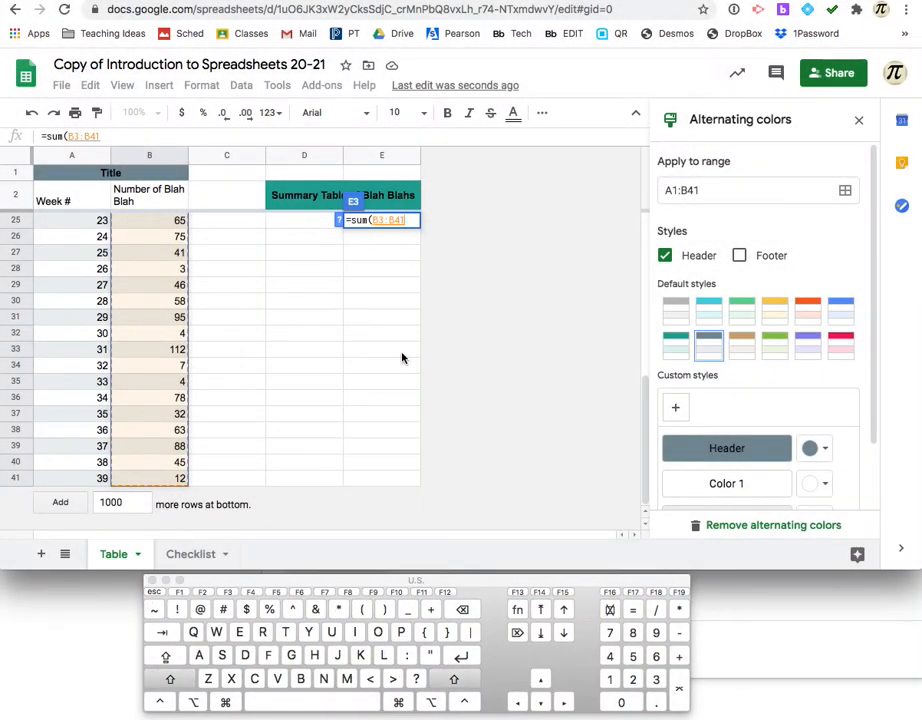
text())
key(Return)
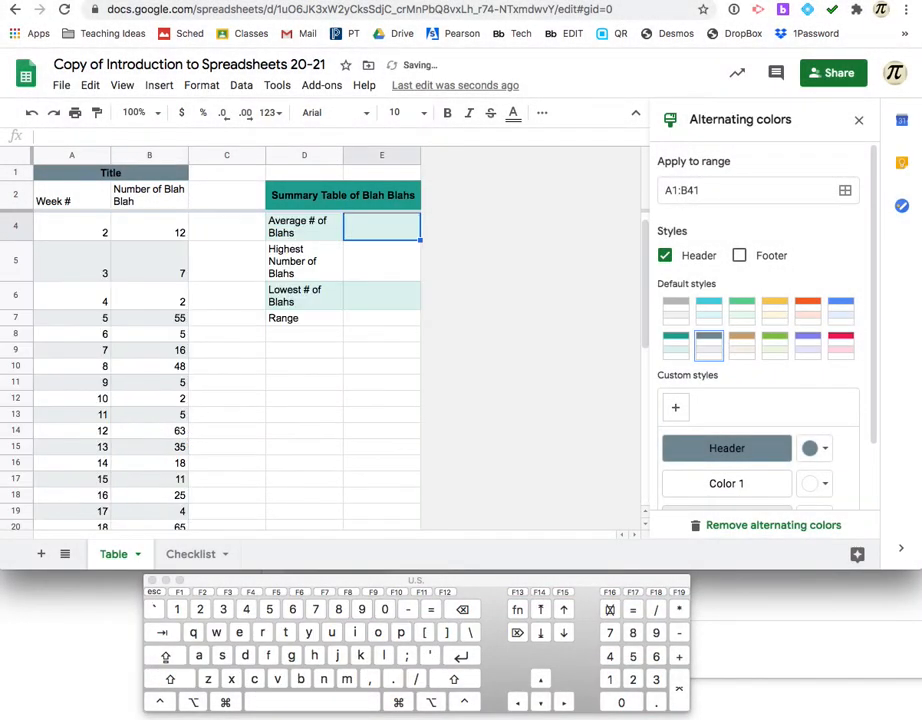
scroll(323, 438, up, 1)
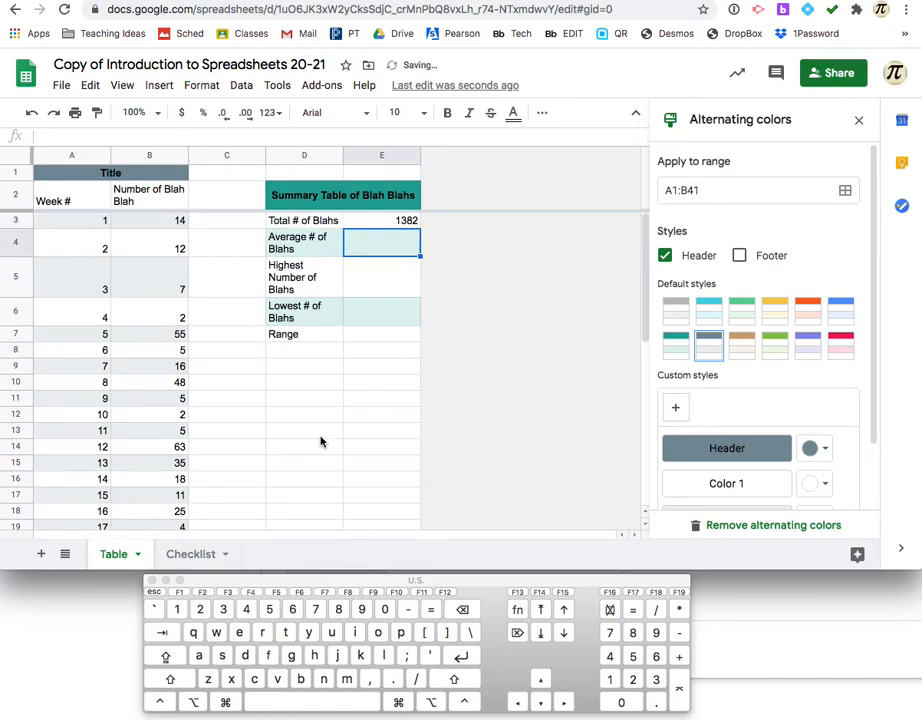
Review the Total # of Blahs formula in cell E3 and the weekly values it adds up in column B.
click(403, 226)
click(136, 222)
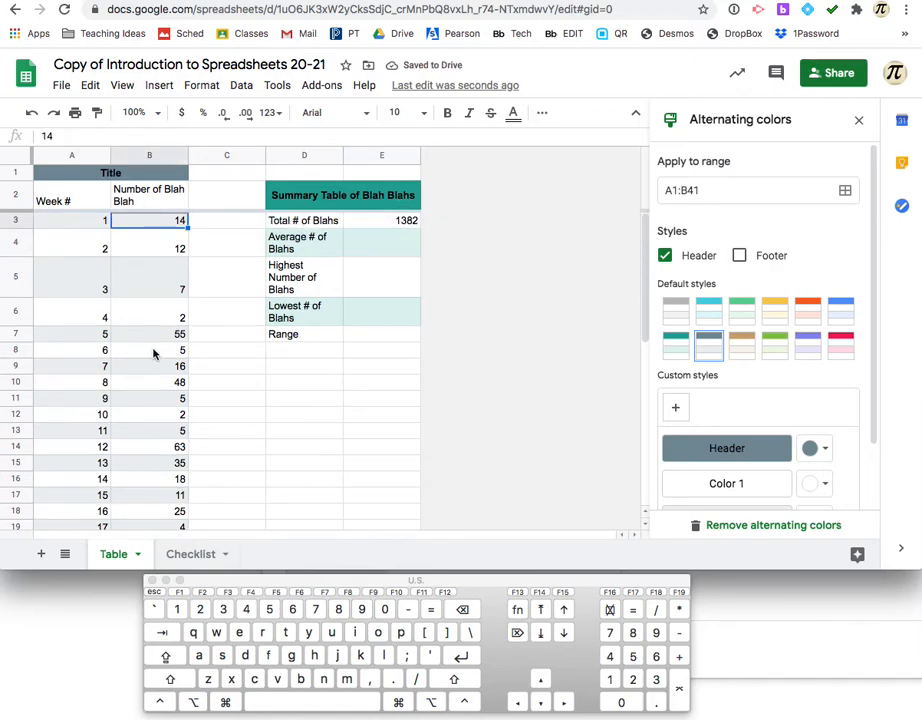
scroll(153, 352, down, 3)
scroll(154, 354, down, 5)
scroll(154, 354, up, 8)
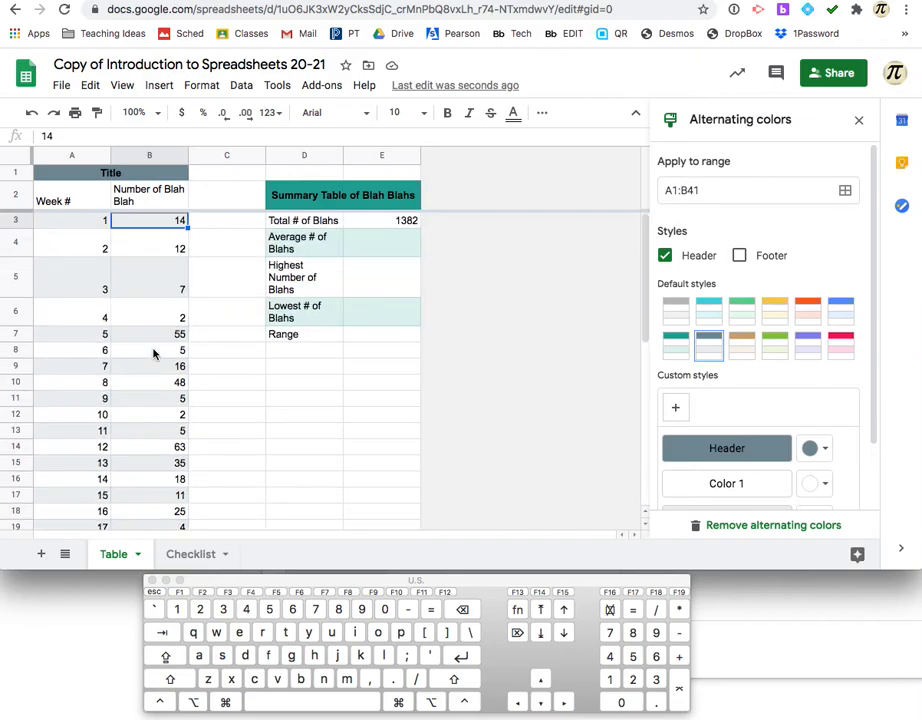
click(384, 226)
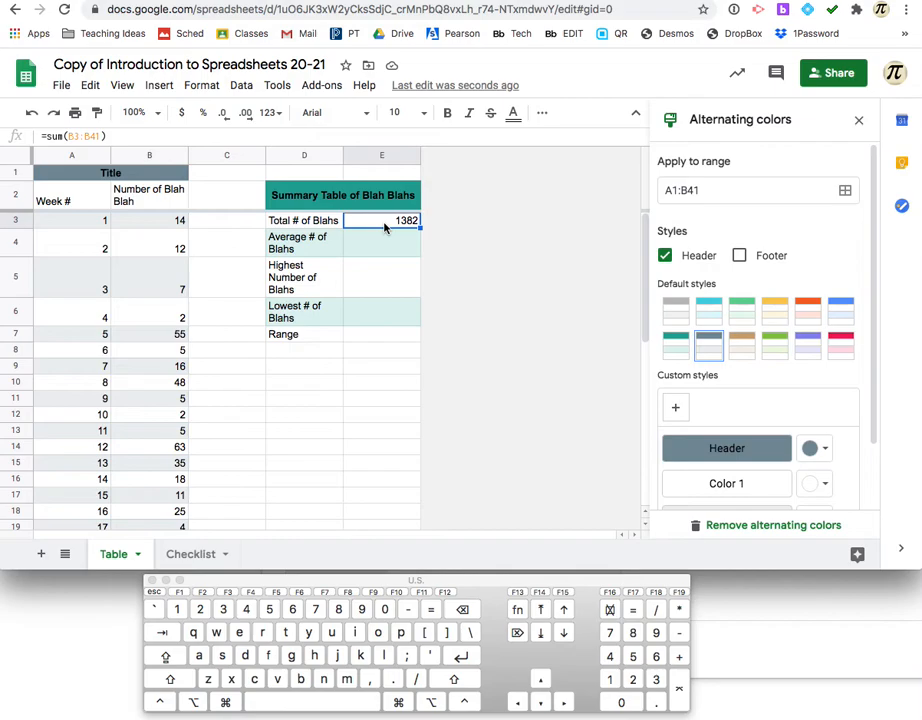
Enter the formula =AVERAGE(B3:B41) in cell E4, beside Average # of Blahs.
click(384, 243)
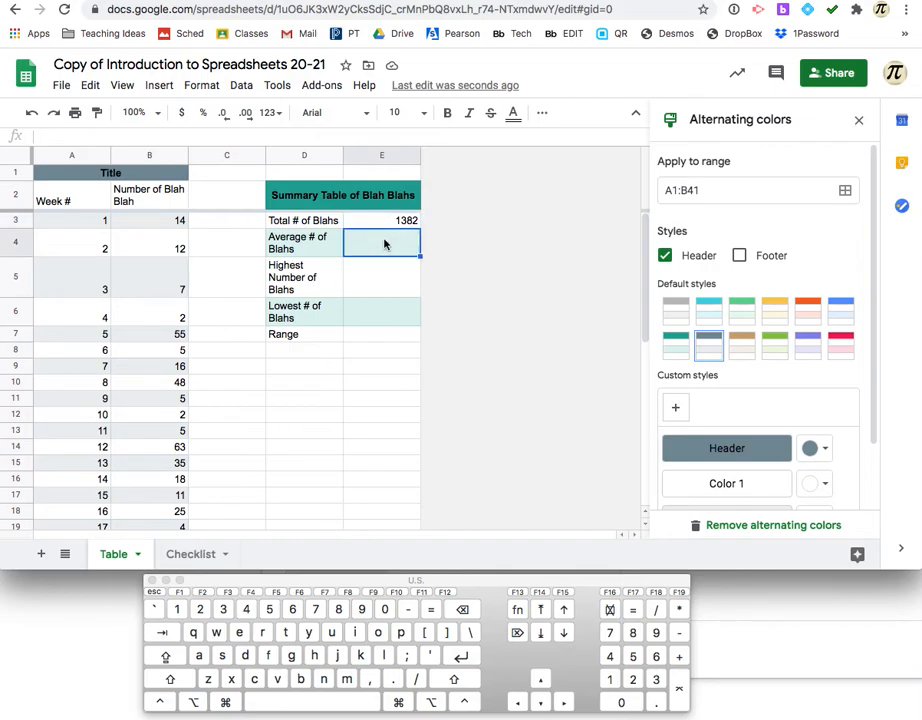
text(=)
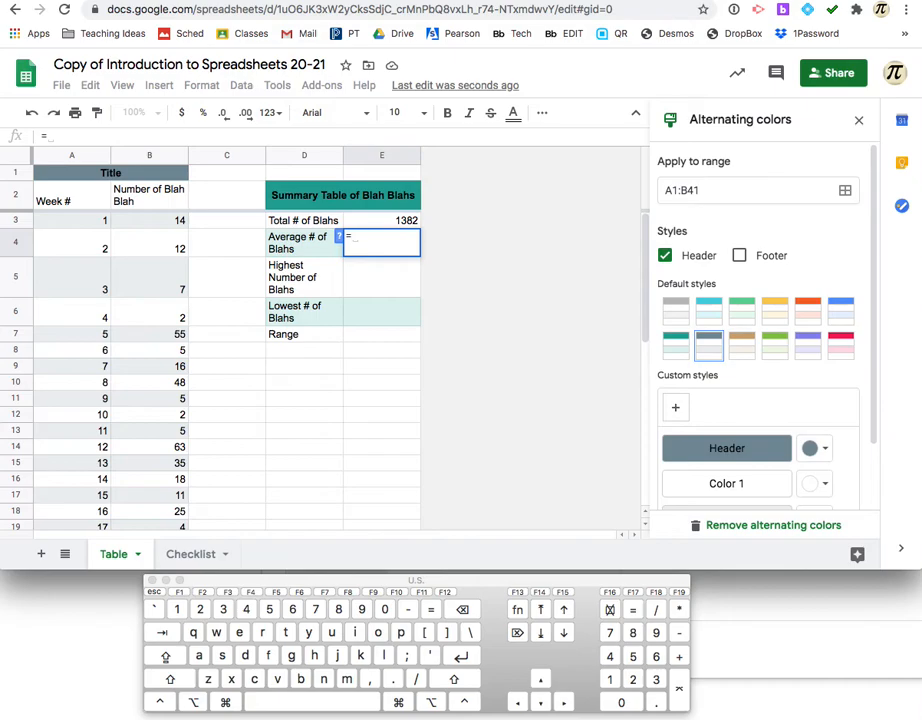
text(a)
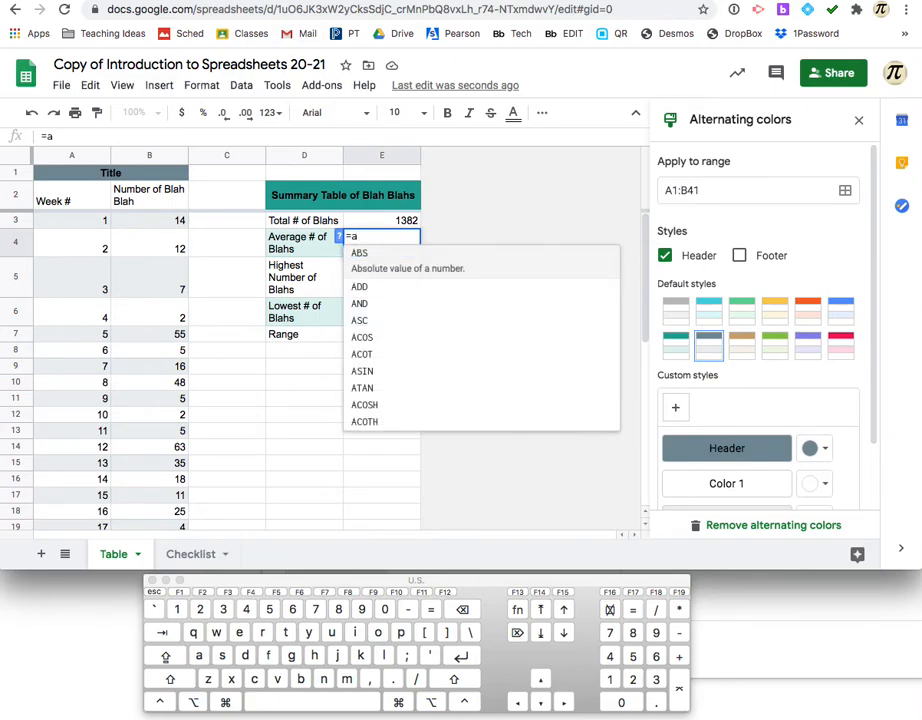
text(ve)
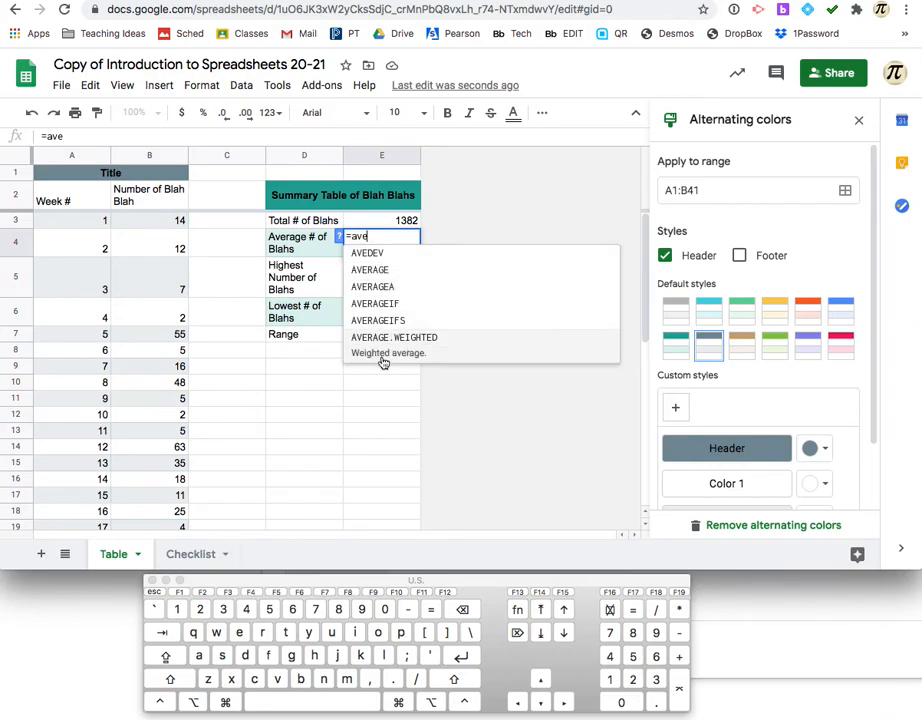
click(381, 270)
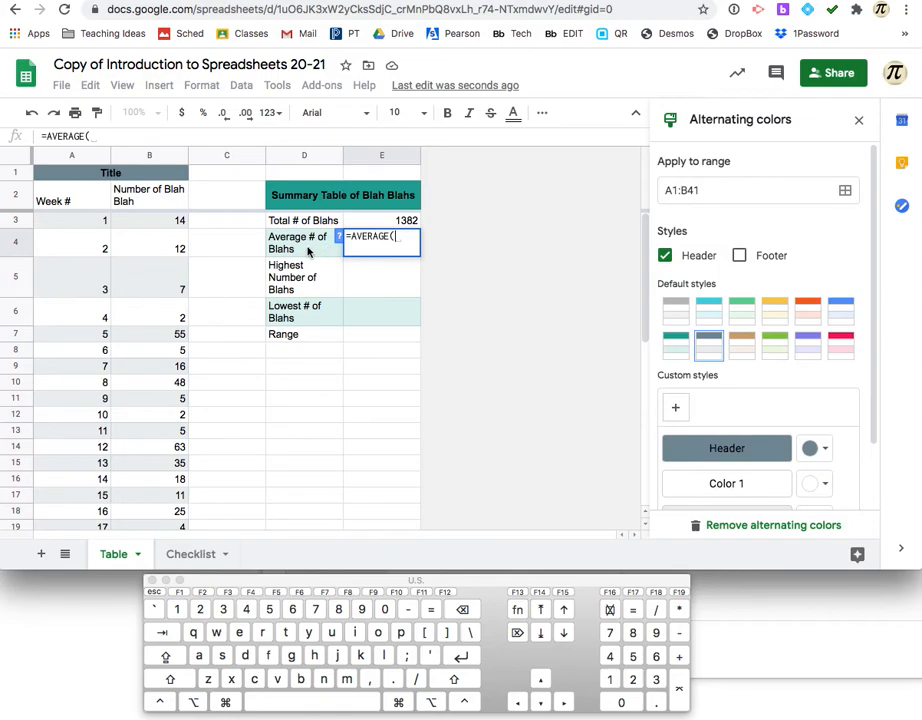
click(147, 221)
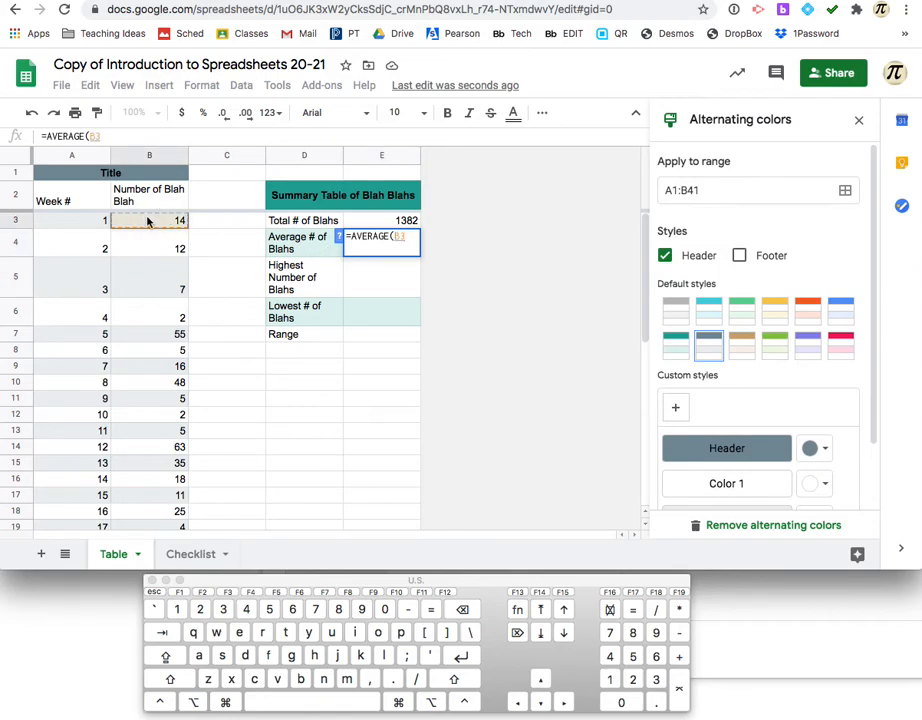
scroll(147, 221, down, 5)
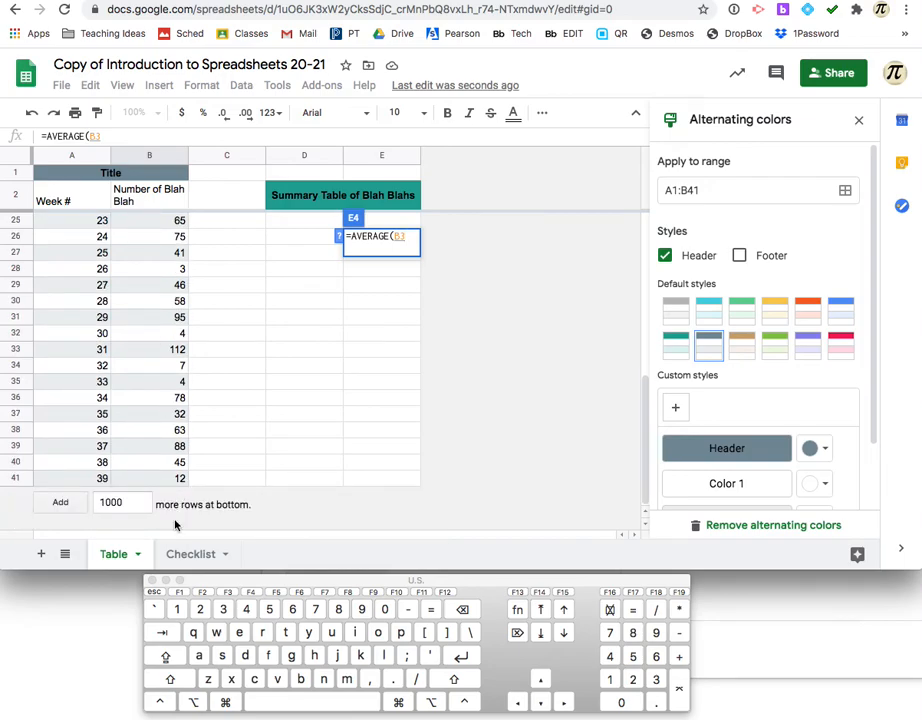
shift+click(160, 479)
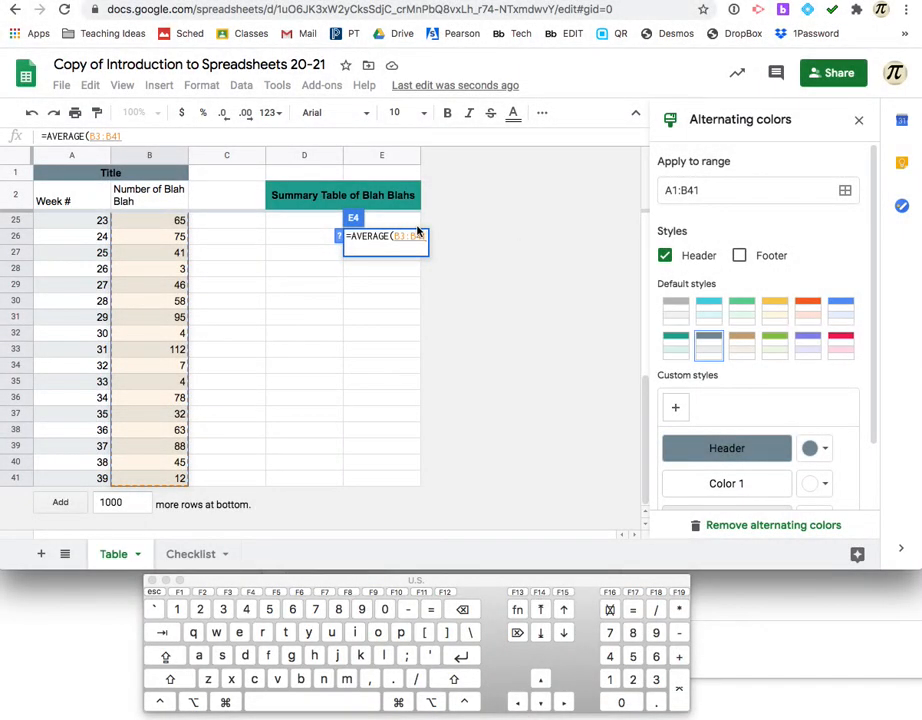
text())
key(Return)
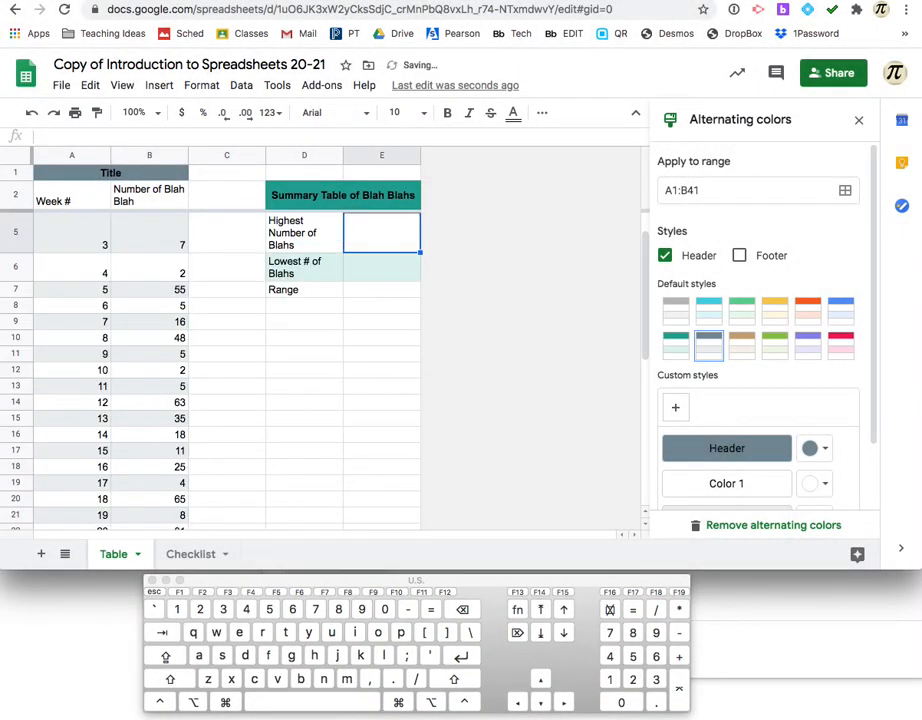
scroll(360, 282, up, 1)
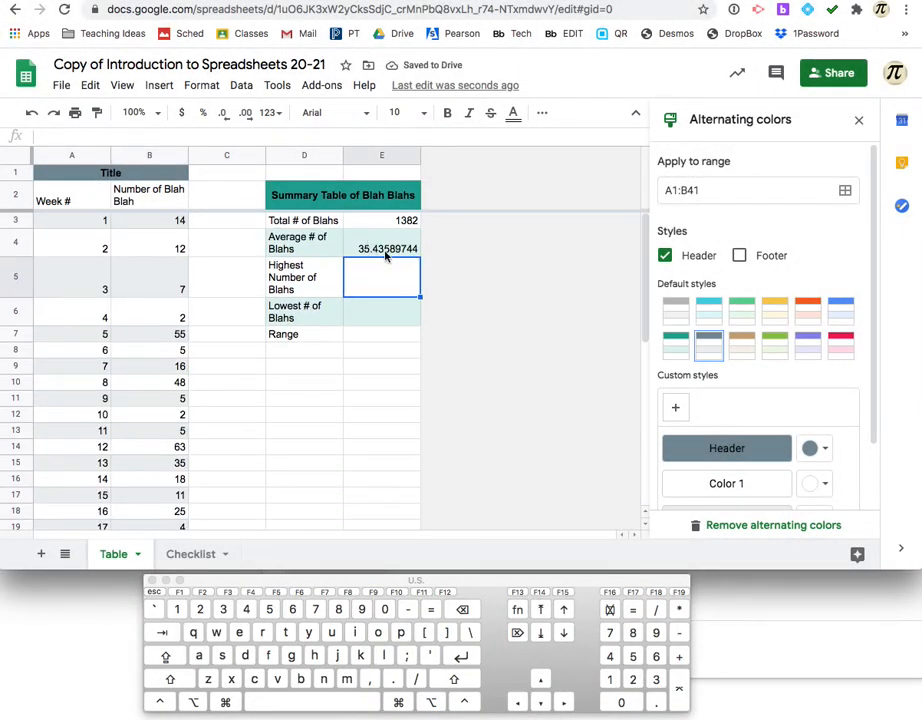
Reduce the average in cell E4 to one decimal place, and compare it with the weekly values in column B.
click(395, 254)
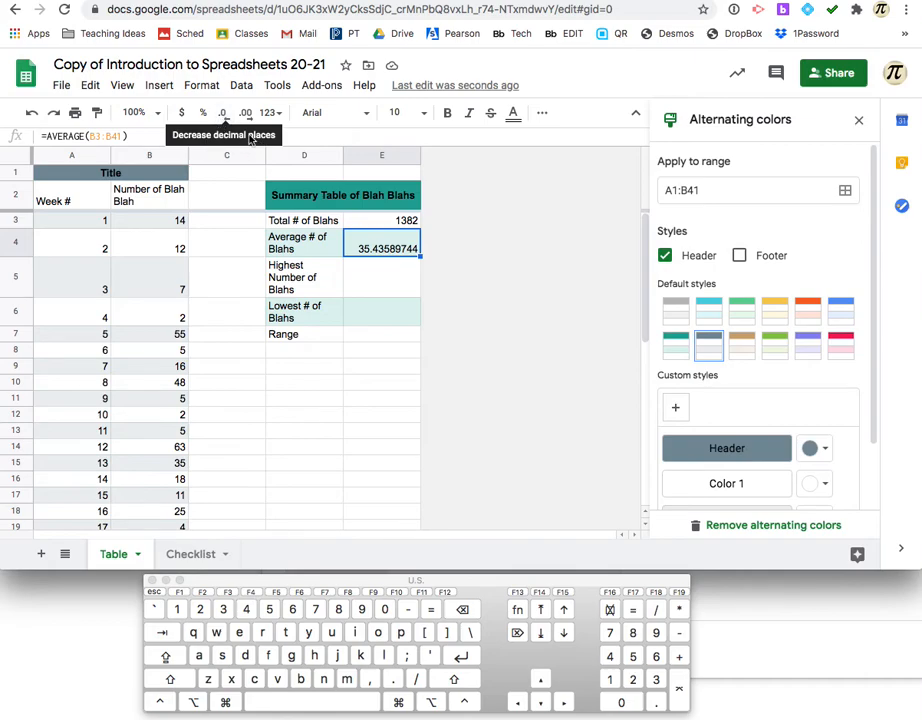
click(225, 113)
click(225, 113)
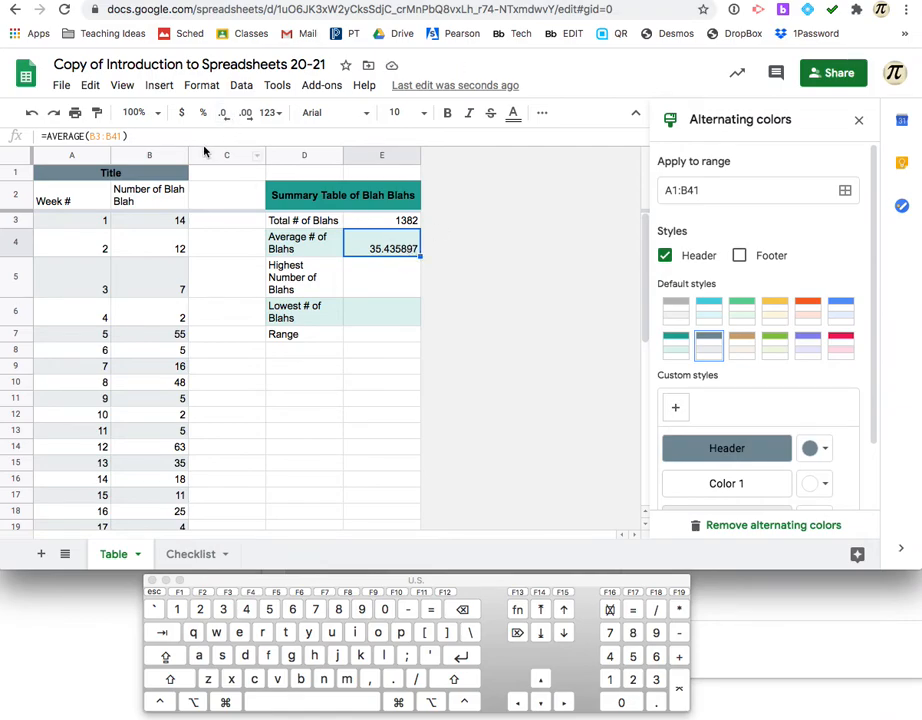
click(225, 114)
click(225, 114)
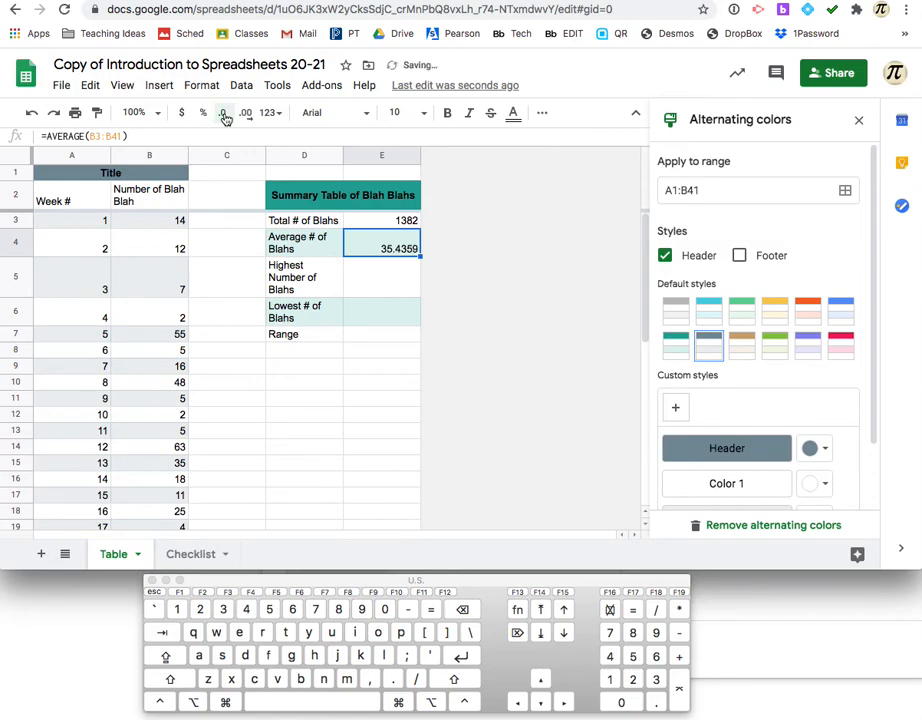
click(225, 114)
click(225, 114)
click(225, 114)
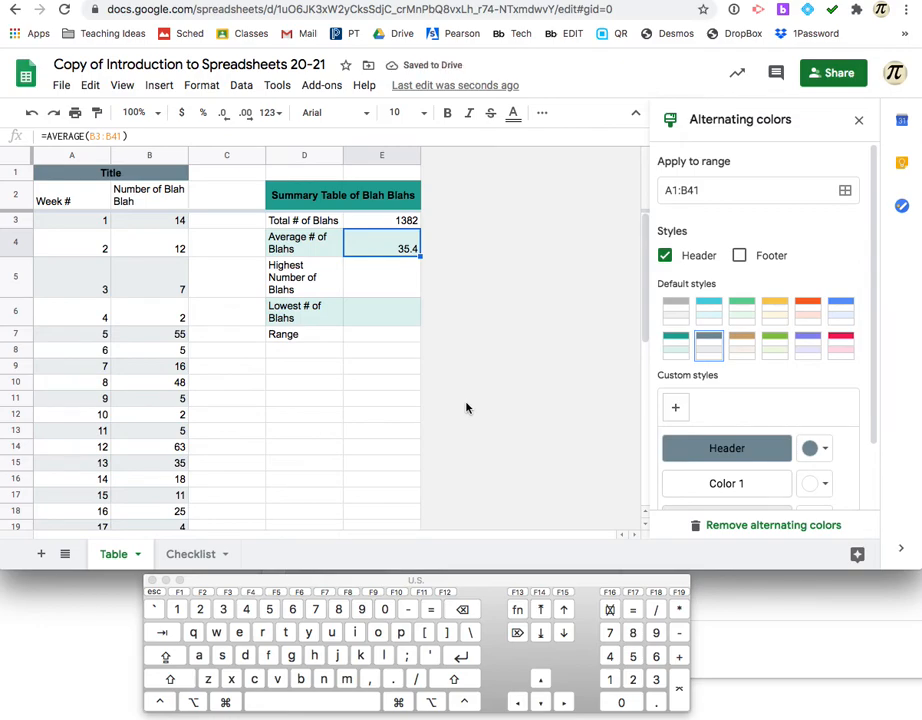
click(302, 247)
click(381, 256)
scroll(166, 292, down, 10)
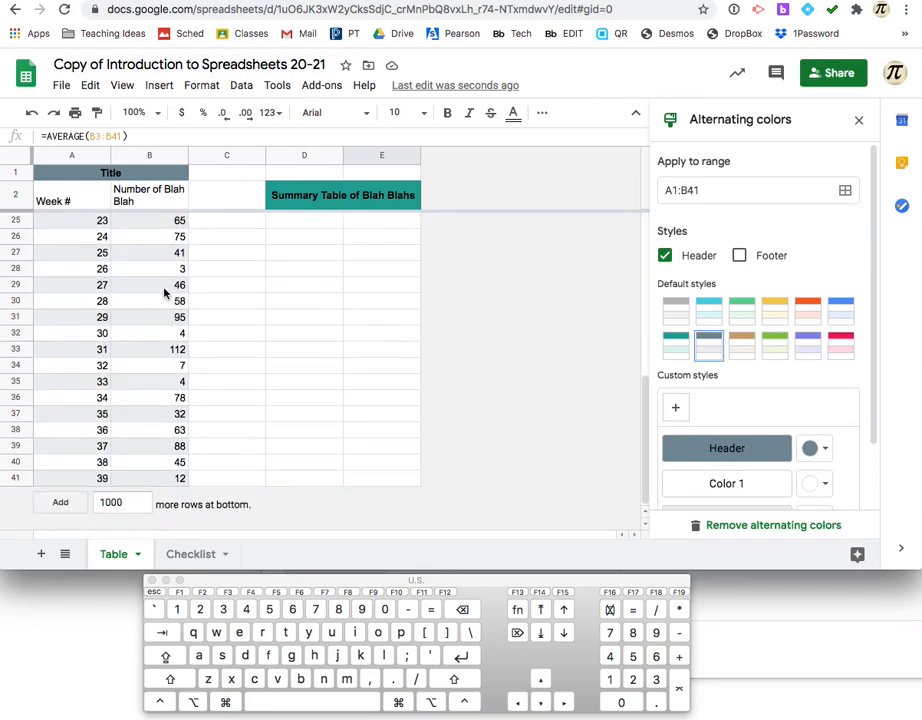
scroll(167, 292, up, 10)
Enter the formula =MAX(B3:B41) in cell E5, beside Highest Number of Blahs, and check the result against the weekly values in column B.
click(377, 288)
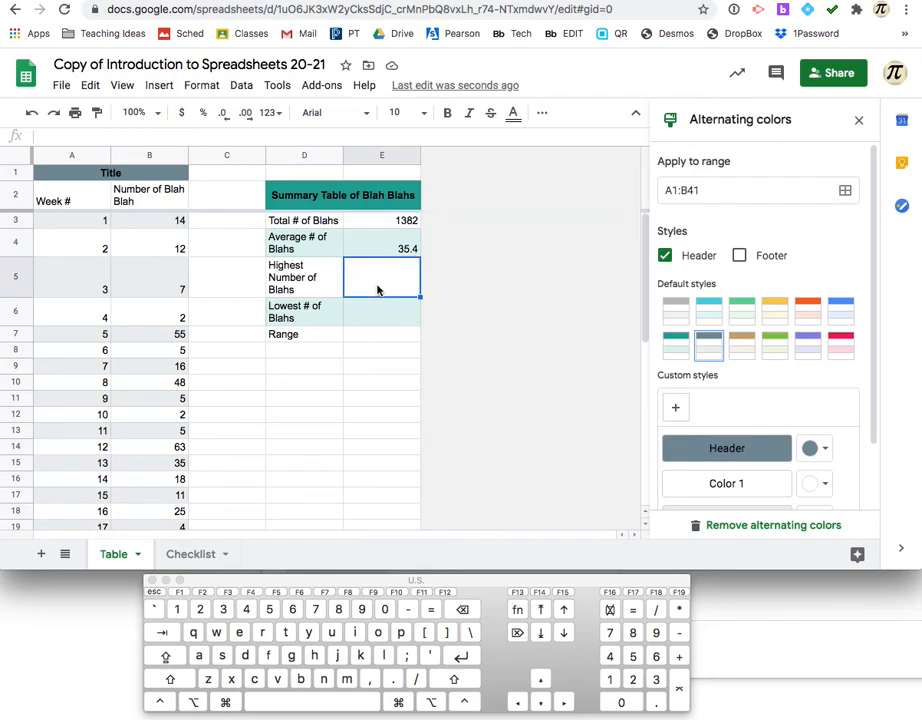
text(=max)
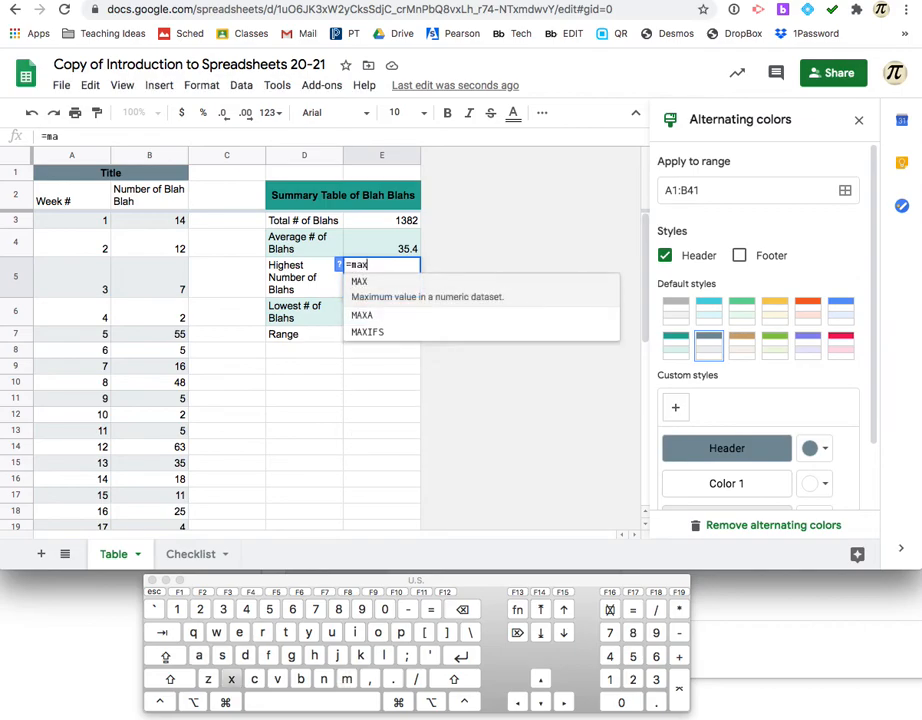
click(372, 289)
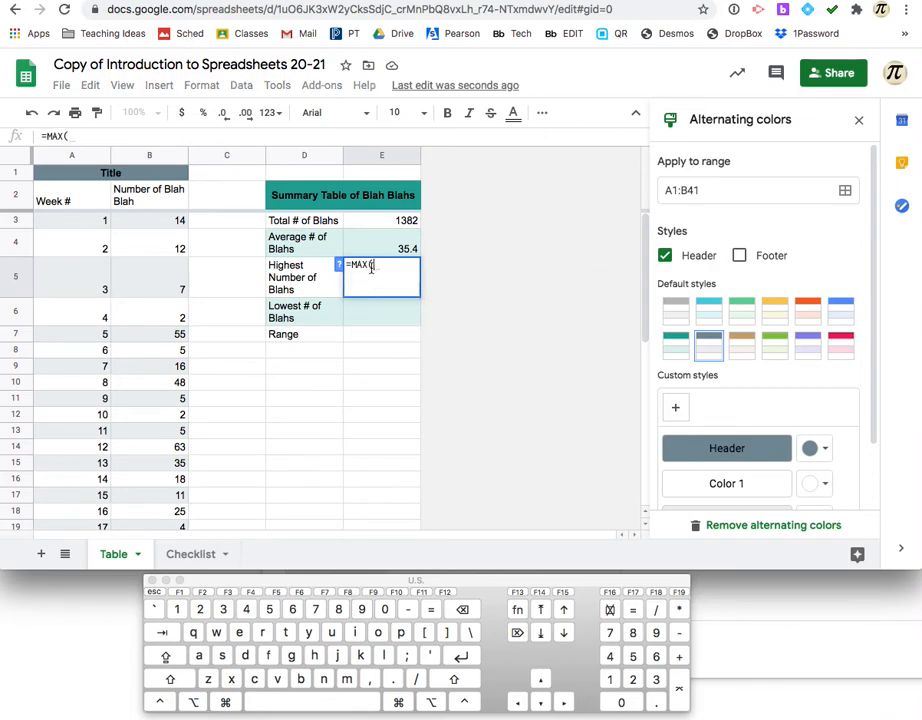
click(140, 231)
scroll(140, 231, down, 10)
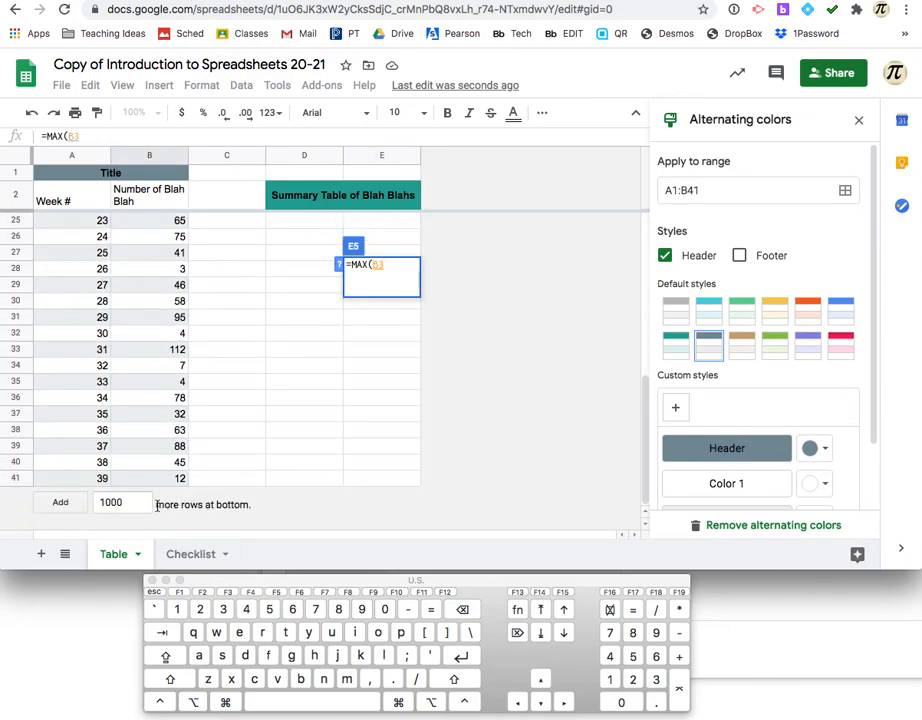
shift+click(152, 485)
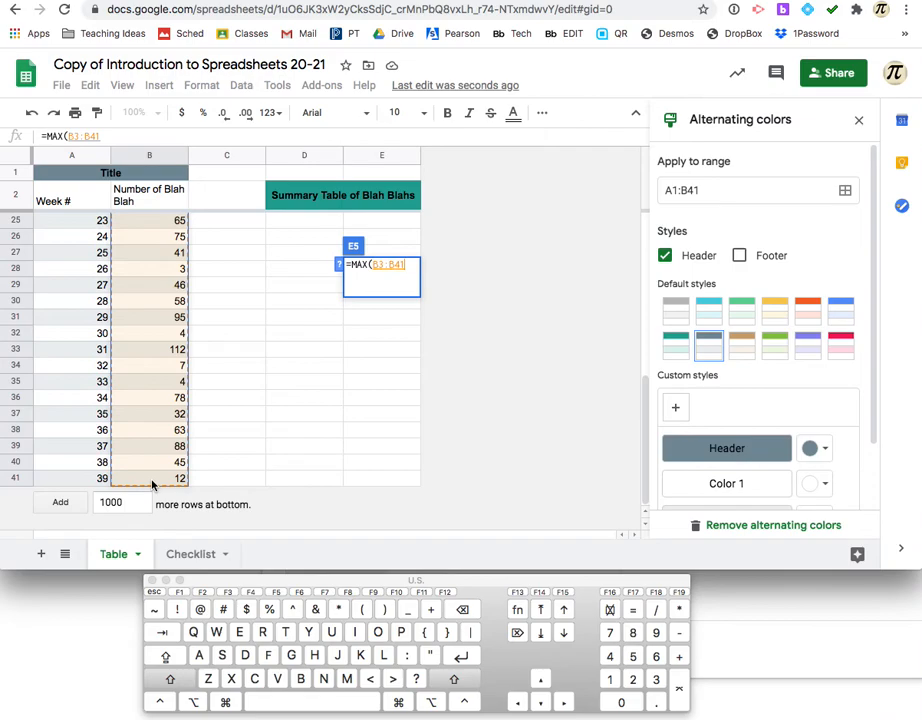
text())
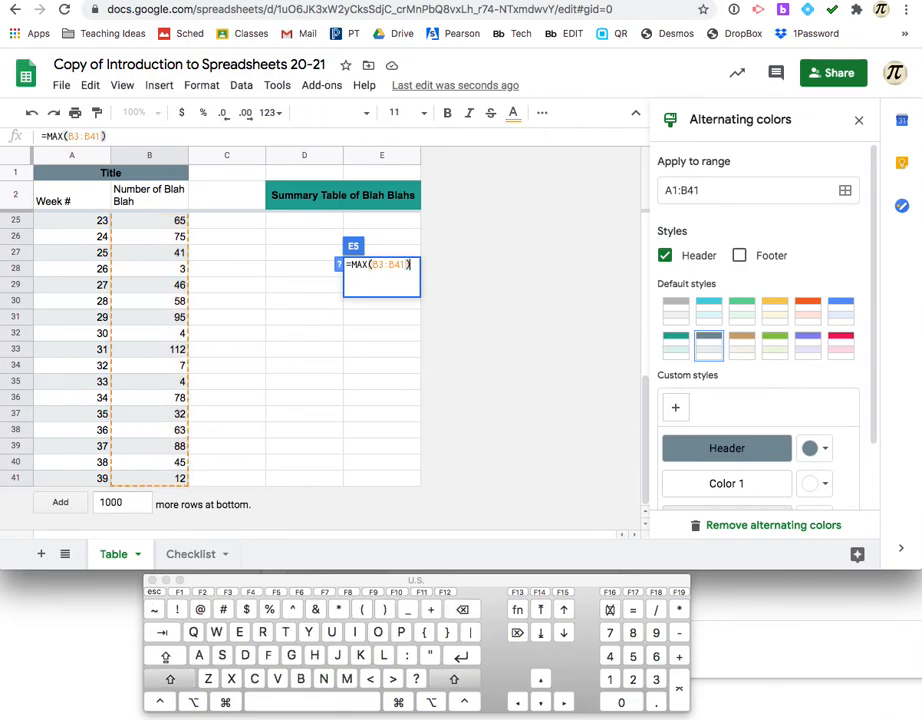
key(Return)
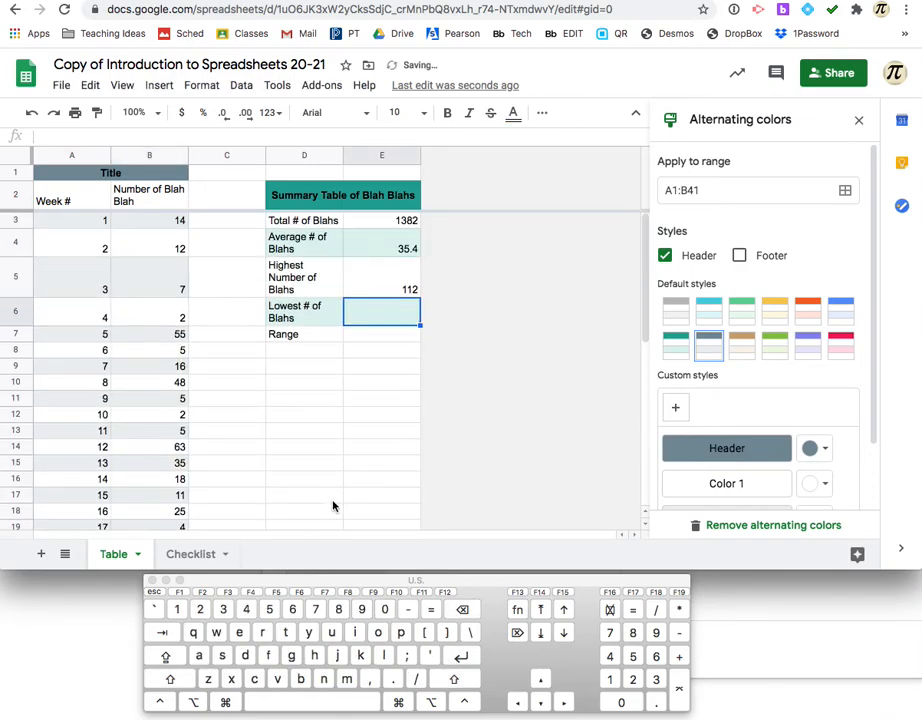
click(377, 279)
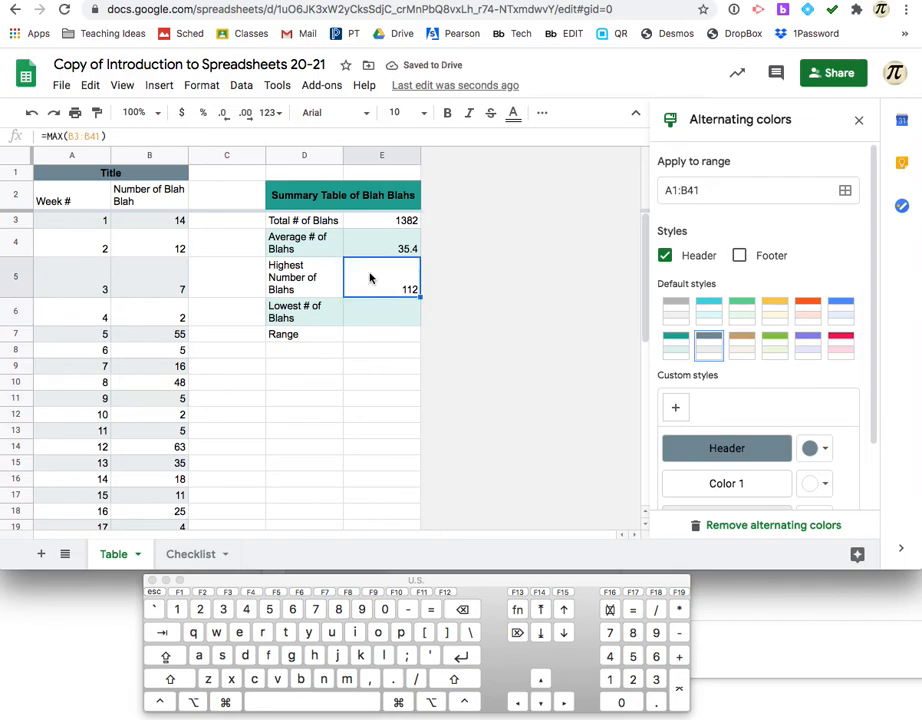
scroll(148, 350, down, 10)
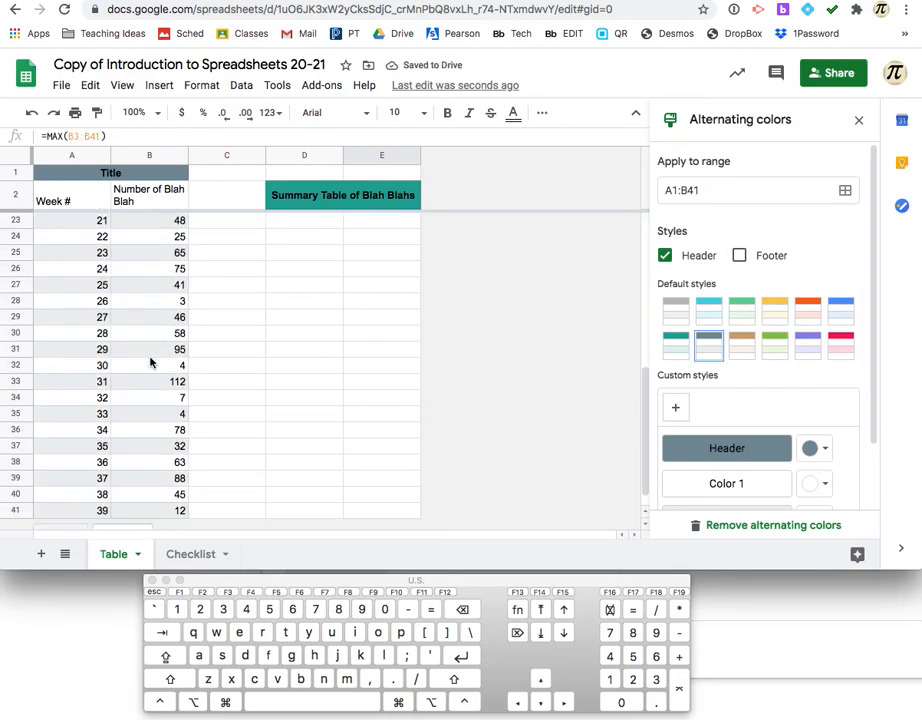
click(154, 381)
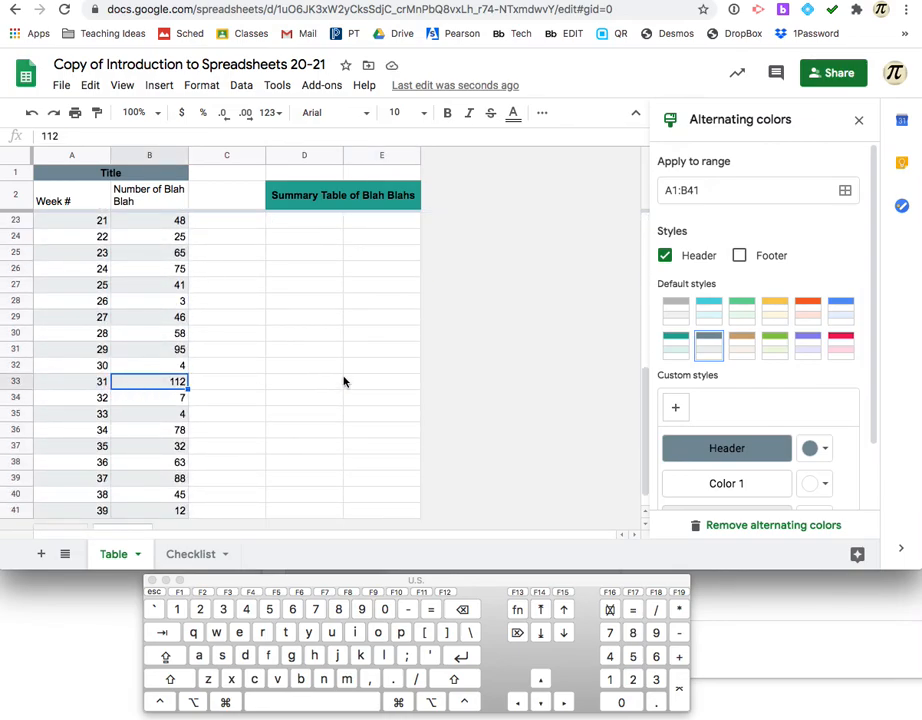
scroll(343, 381, up, 10)
Enter the formula =min(b3:b41) in cell E6, beside Lowest # of Blahs.
click(370, 313)
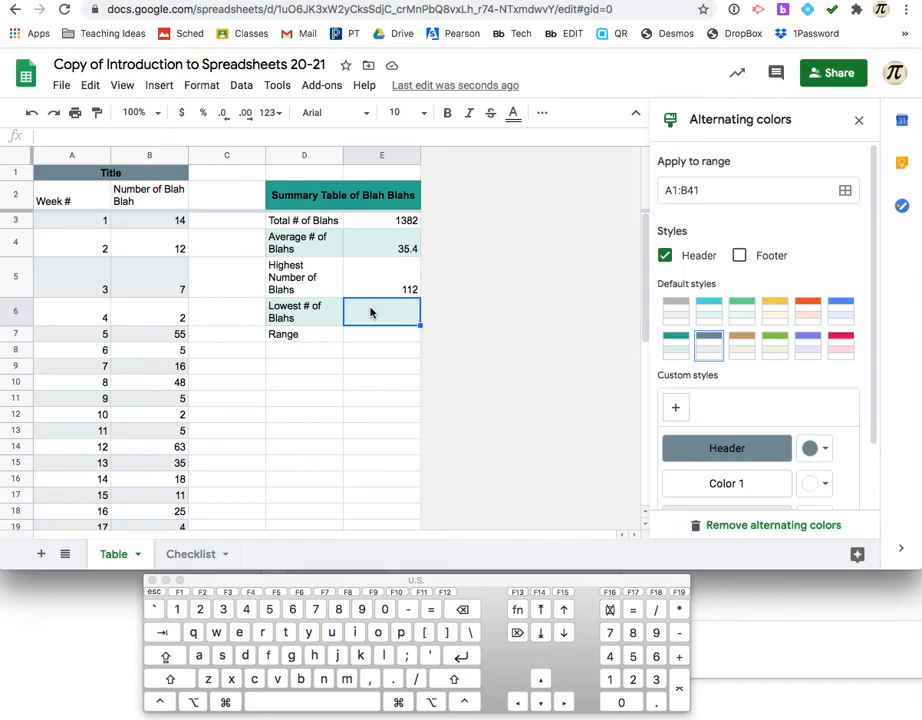
text(=mi)
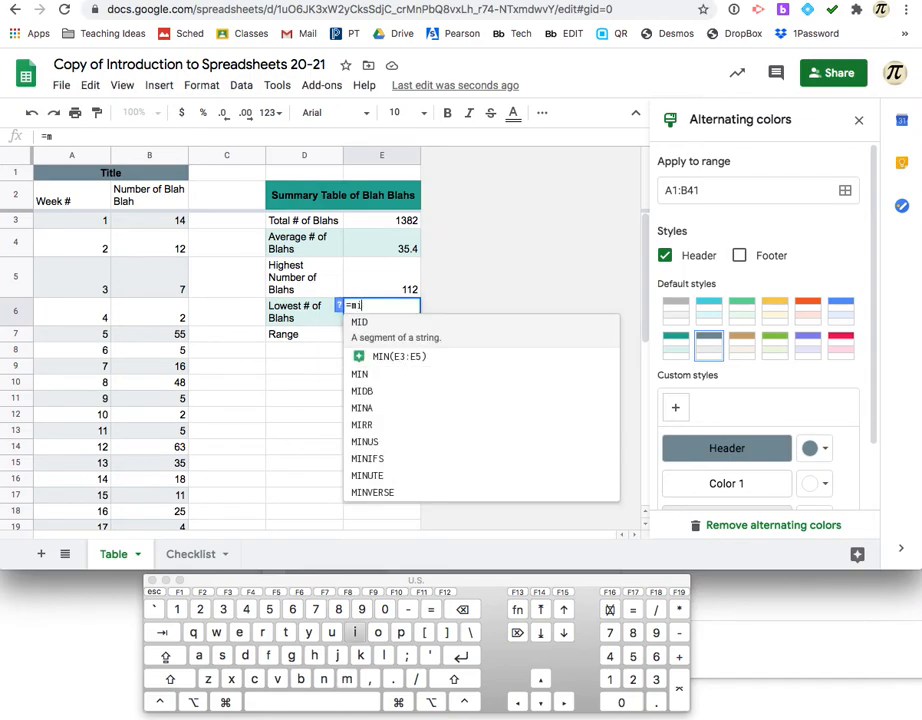
text(n()
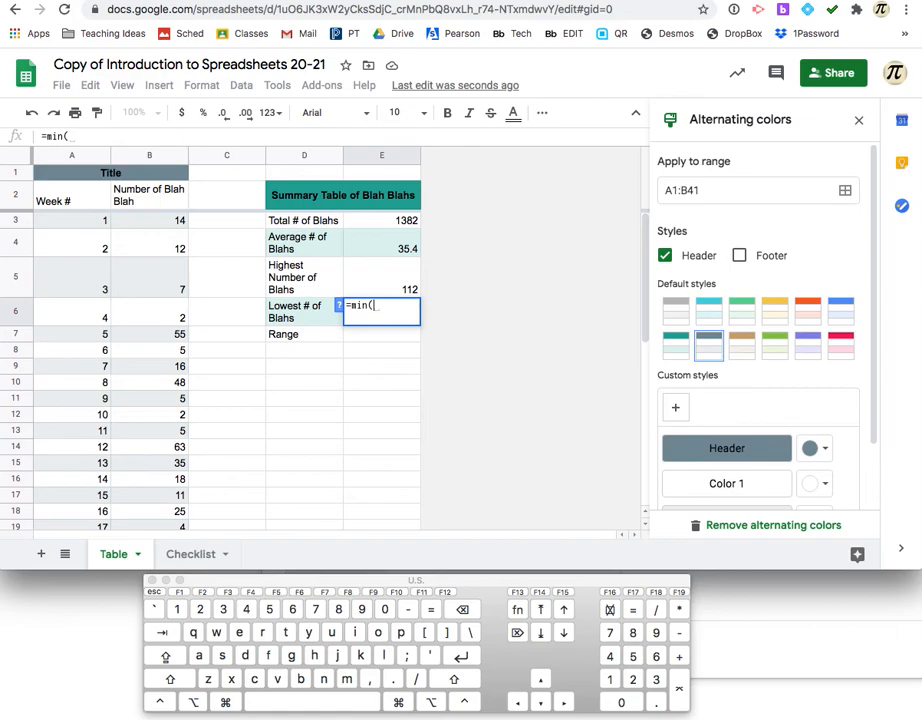
text(b3)
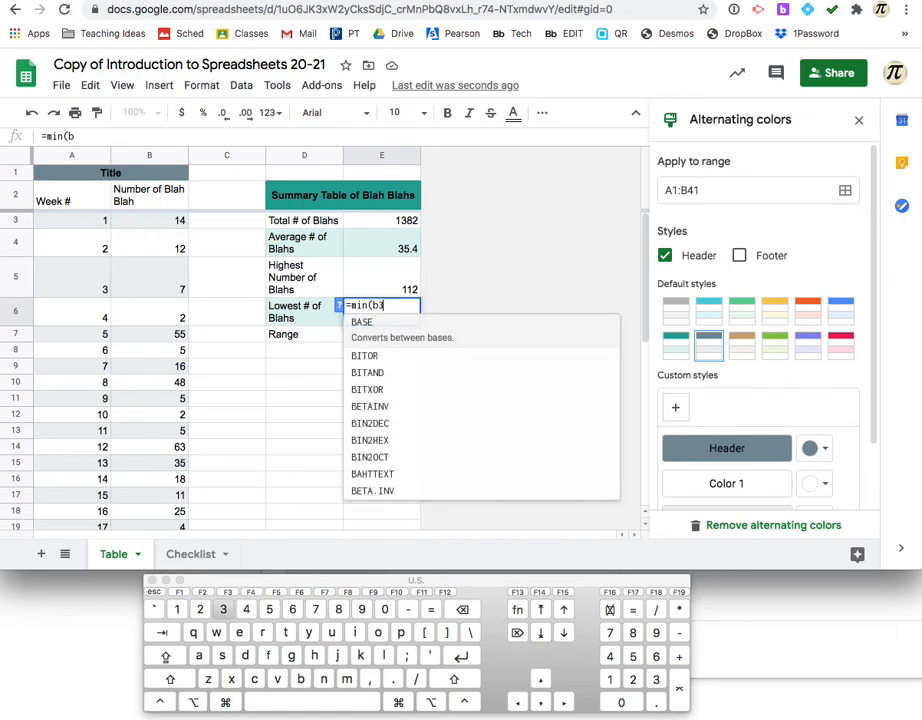
text(:b41)
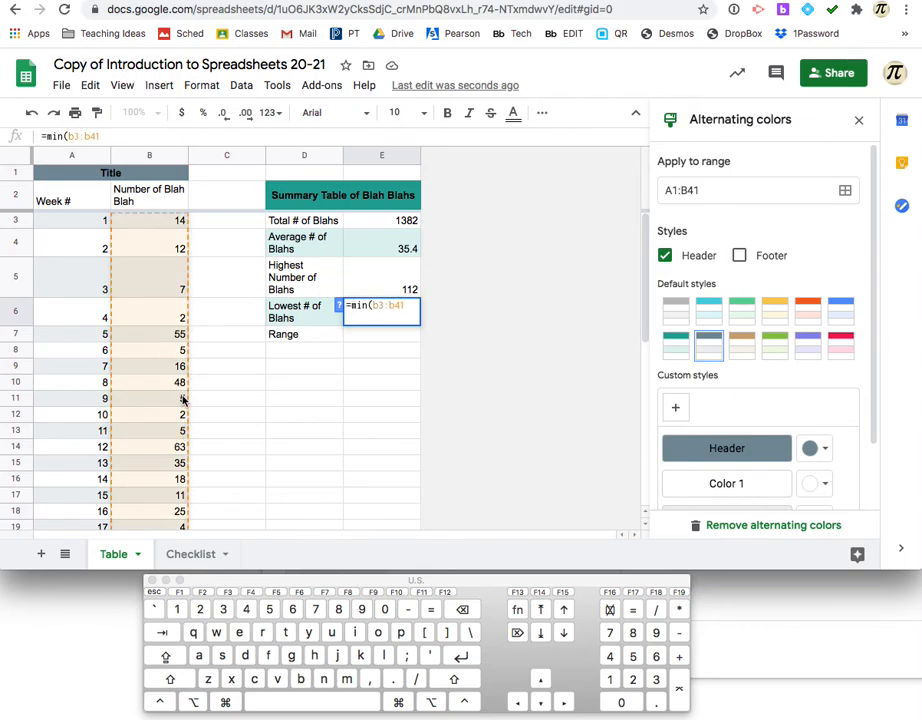
scroll(134, 289, down, 7)
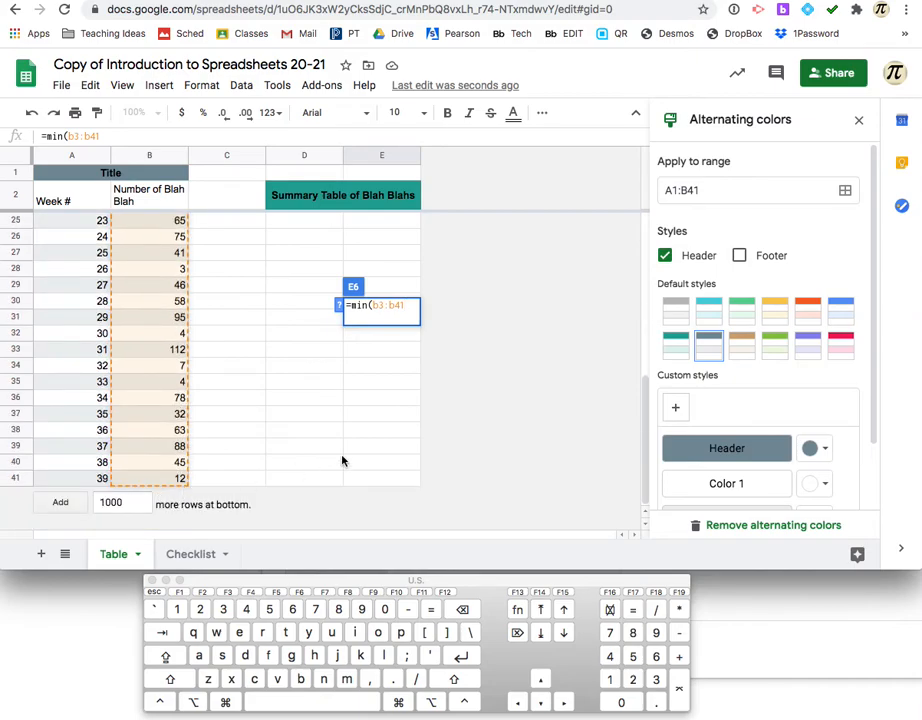
scroll(342, 461, up, 7)
text())
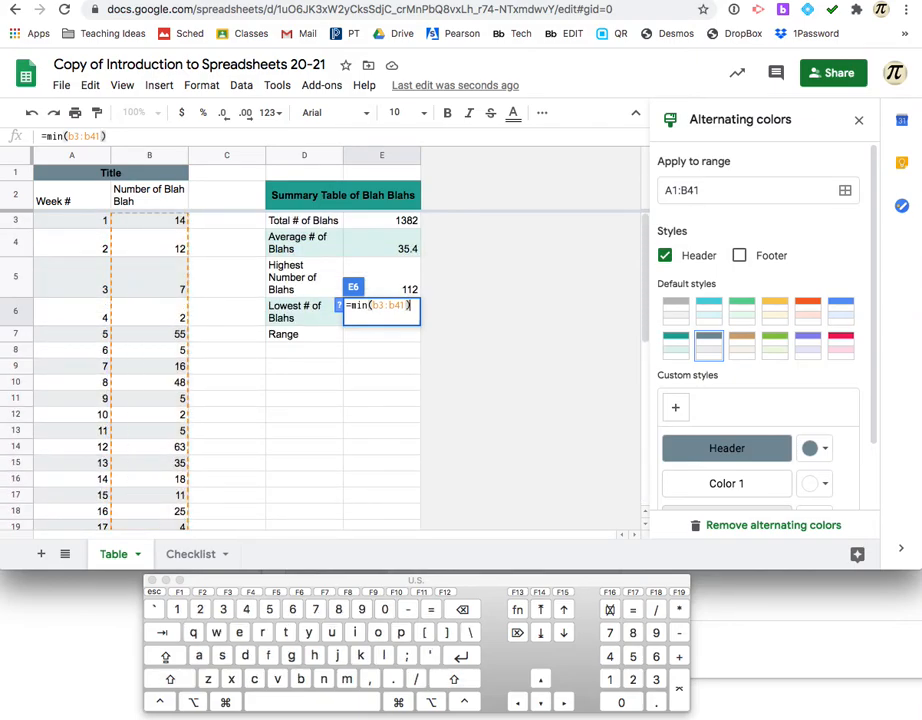
key(Return)
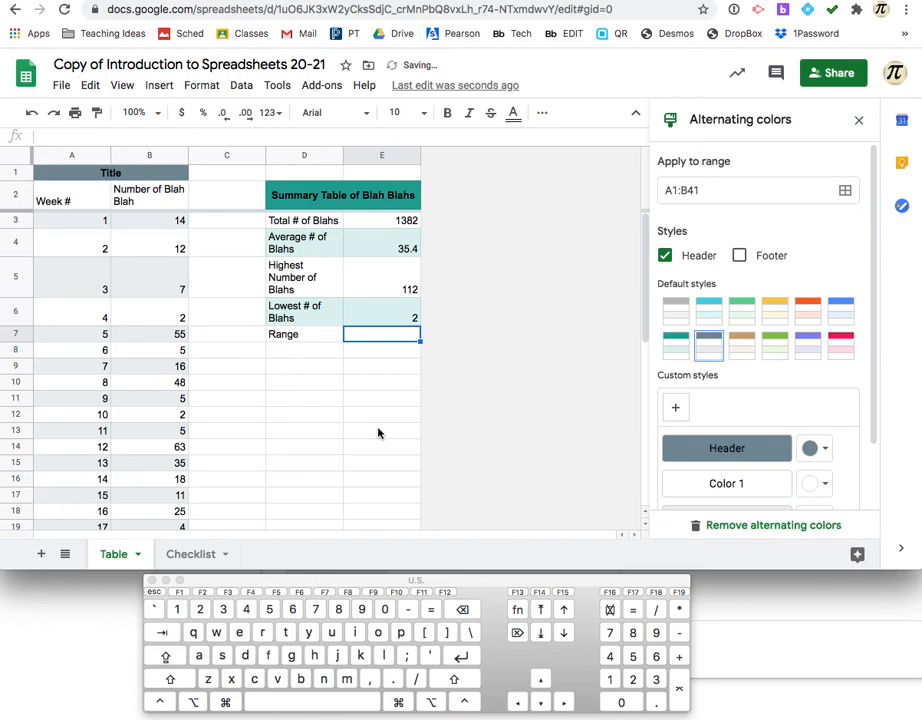
Check the lowest value in cell E6 against the weekly values in column B.
click(397, 313)
scroll(163, 407, down, 7)
scroll(165, 405, up, 3)
scroll(165, 405, down, 2)
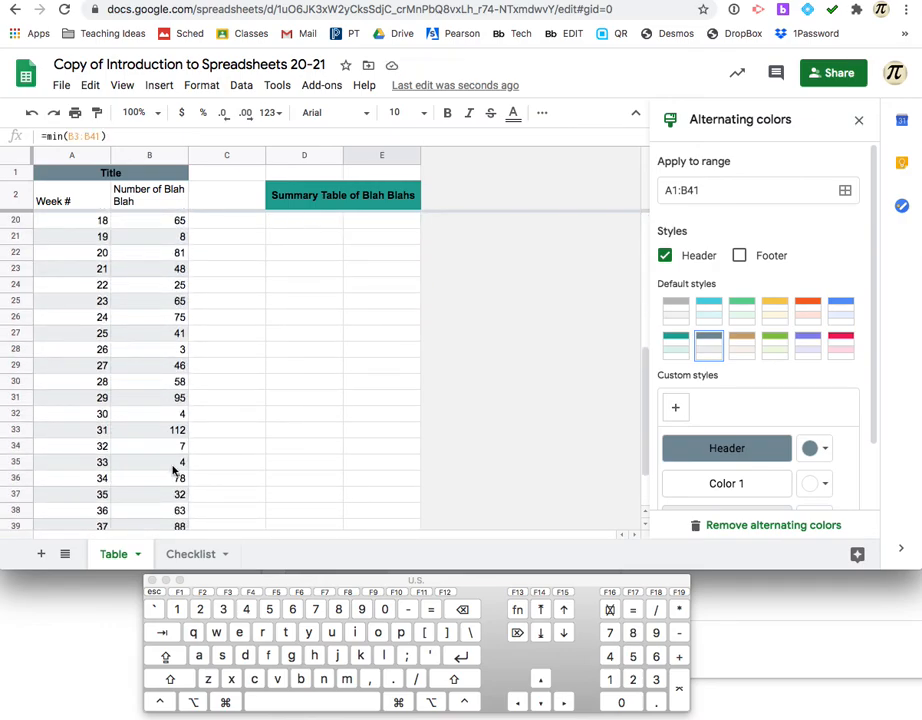
scroll(170, 368, up, 6)
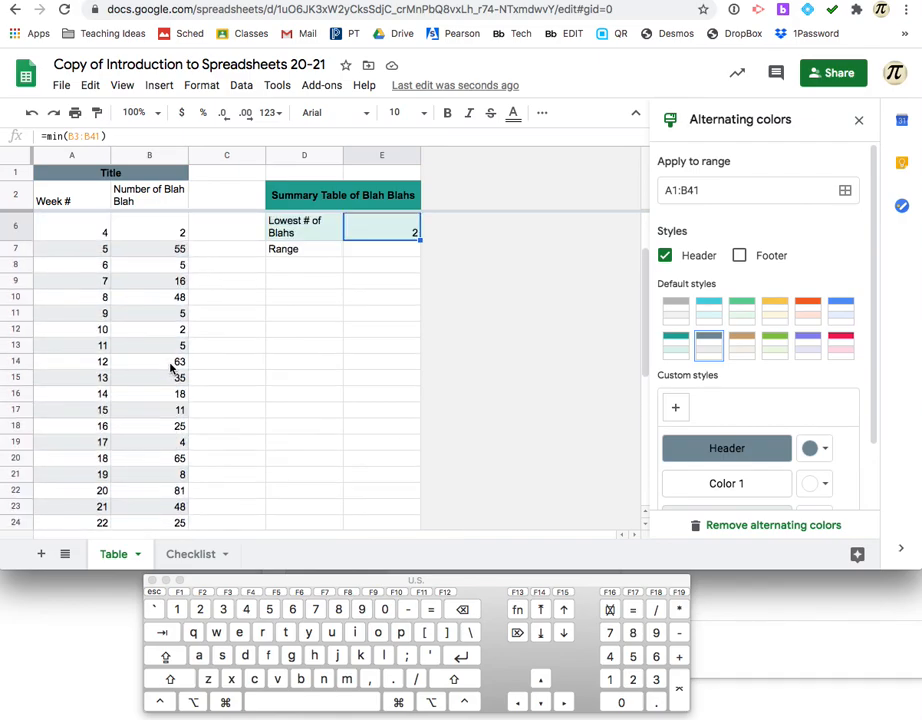
click(171, 237)
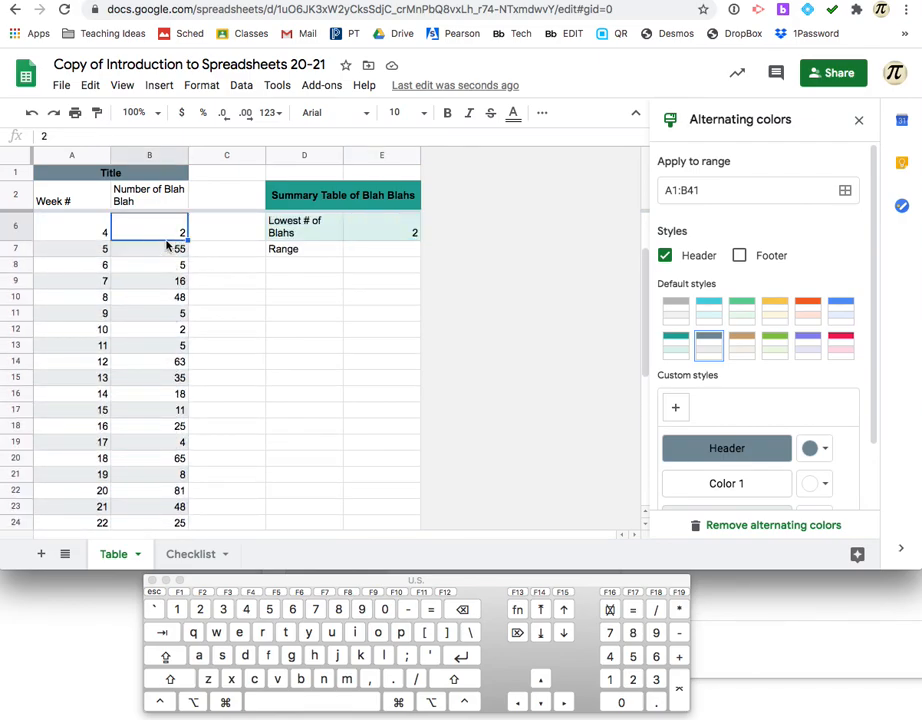
scroll(361, 360, up, 2)
click(374, 337)
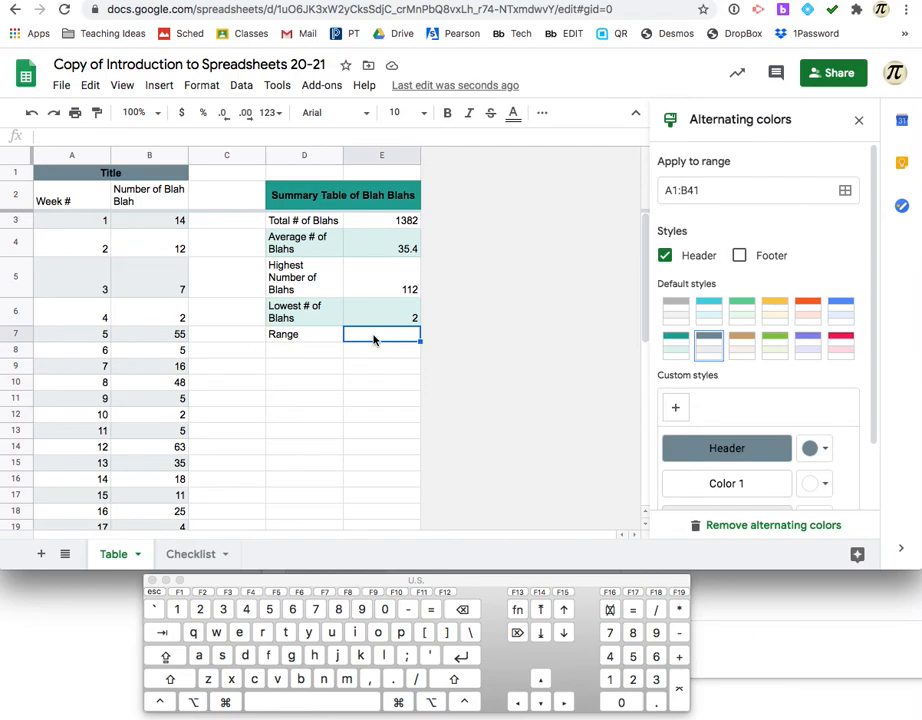
click(321, 387)
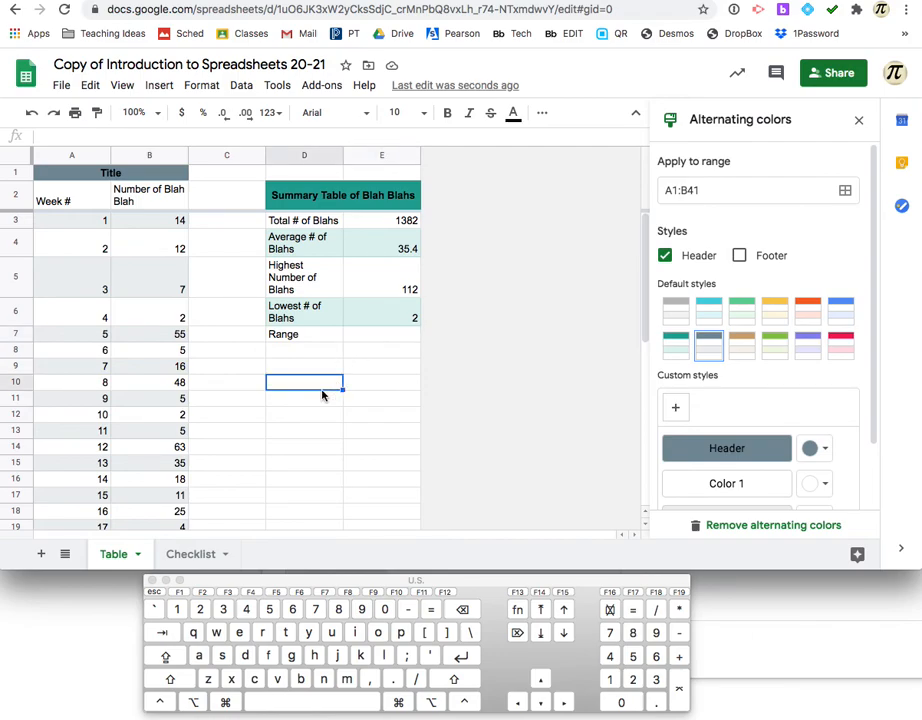
text(max-min)
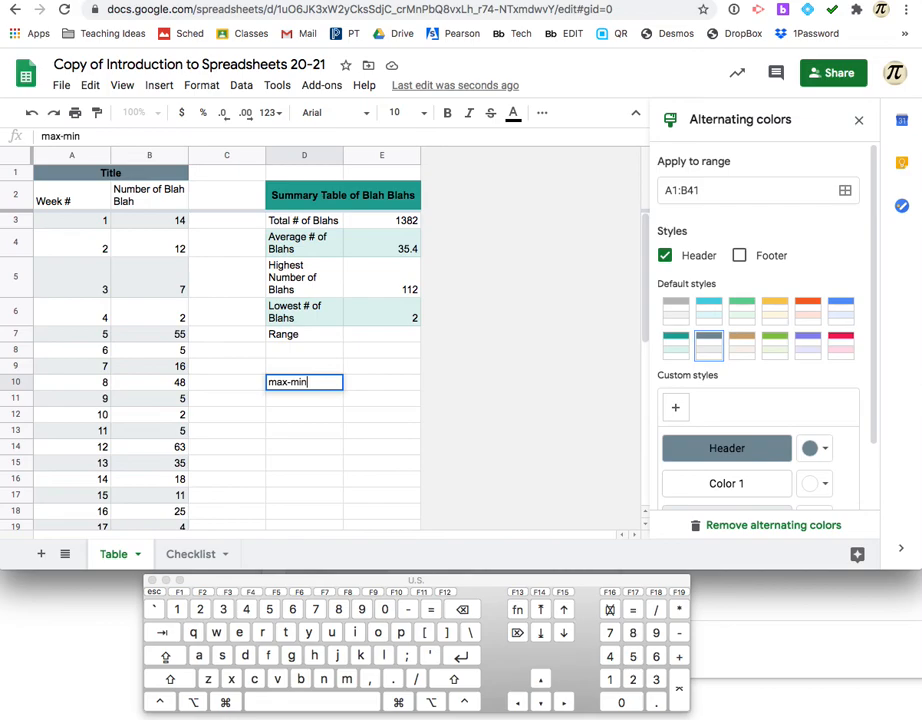
key(BackSpace)
key(BackSpace)
key(BackSpace)
key(BackSpace)
key(BackSpace)
key(BackSpace)
key(BackSpace)
click(379, 335)
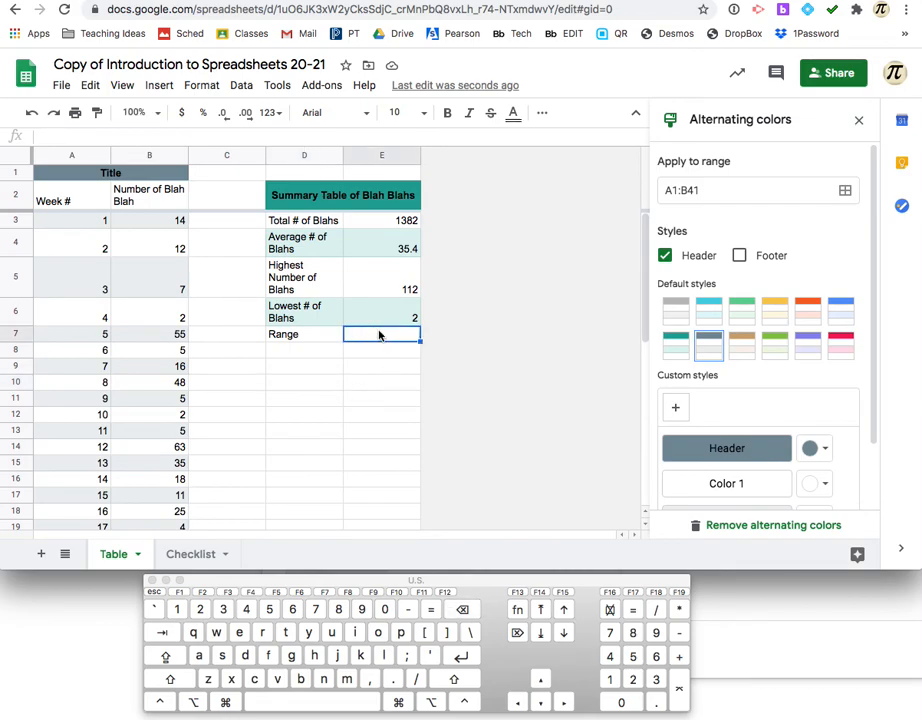
text(=)
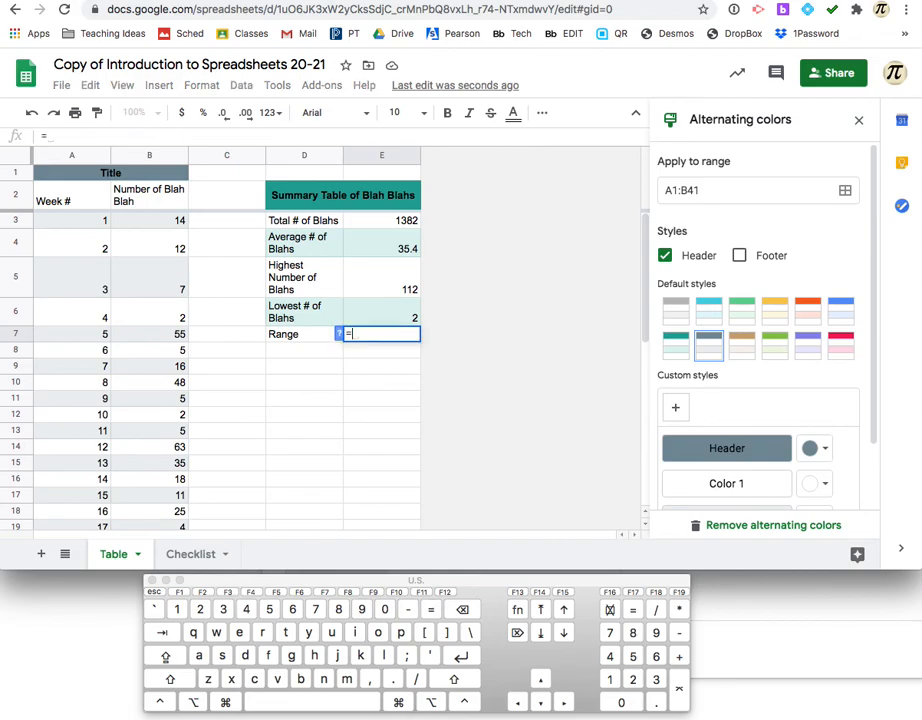
text(max)
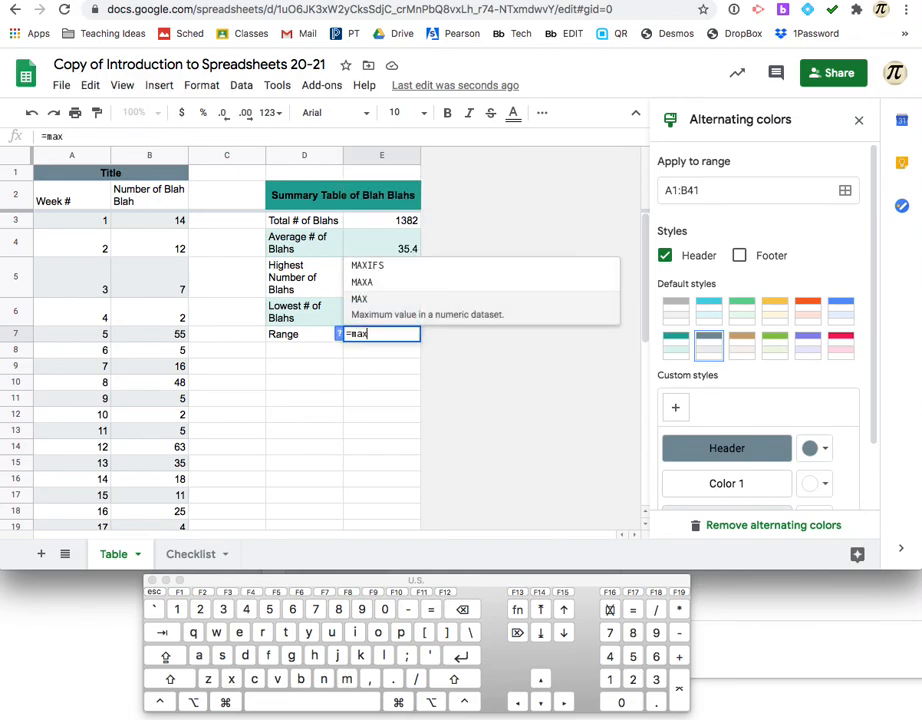
click(144, 222)
drag(142, 291, 140, 446)
click(305, 398)
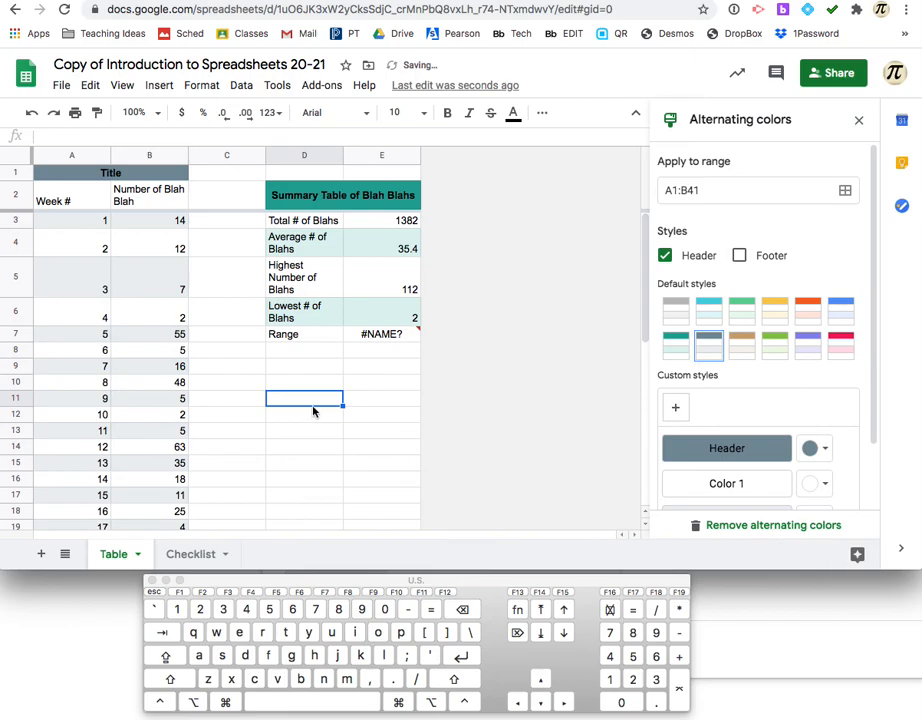
click(380, 336)
key(Delete)
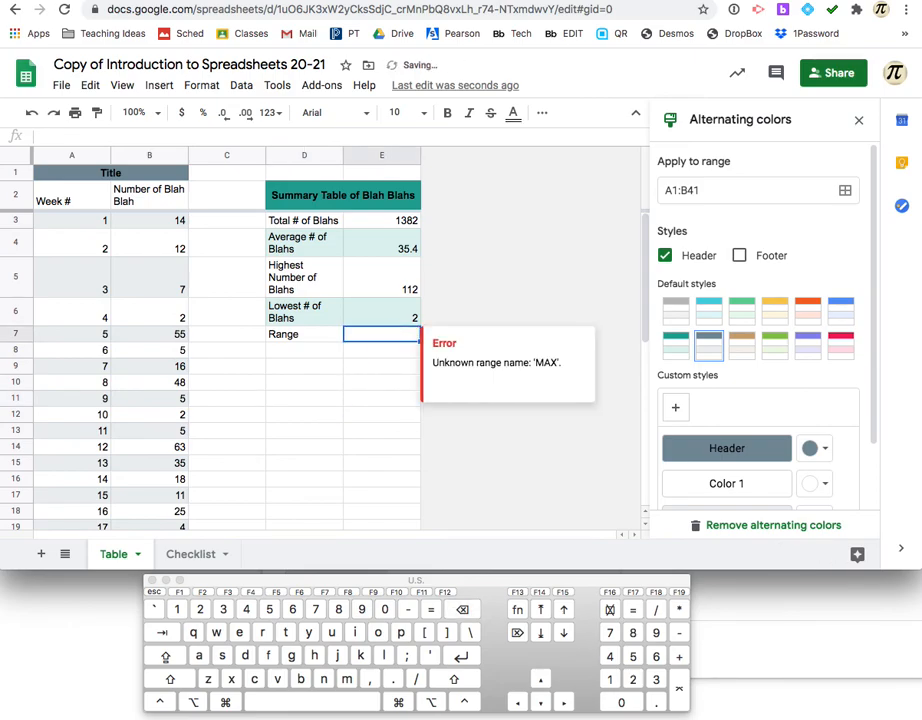
Enter the formula =E5-E6 in cell E7 to subtract the lowest from the highest value beside Range.
text(=)
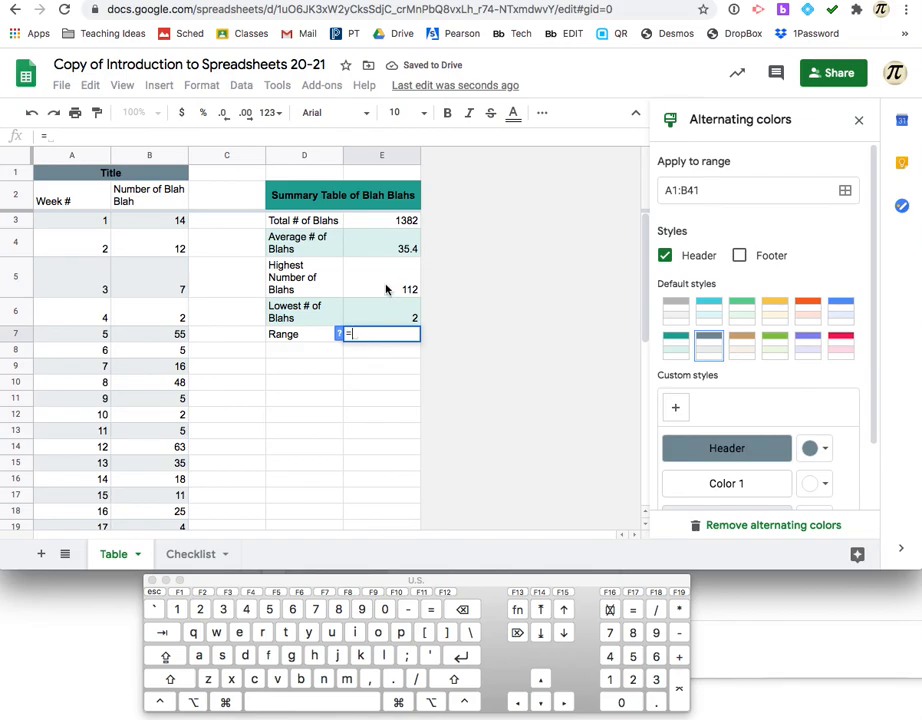
click(386, 289)
click(406, 609)
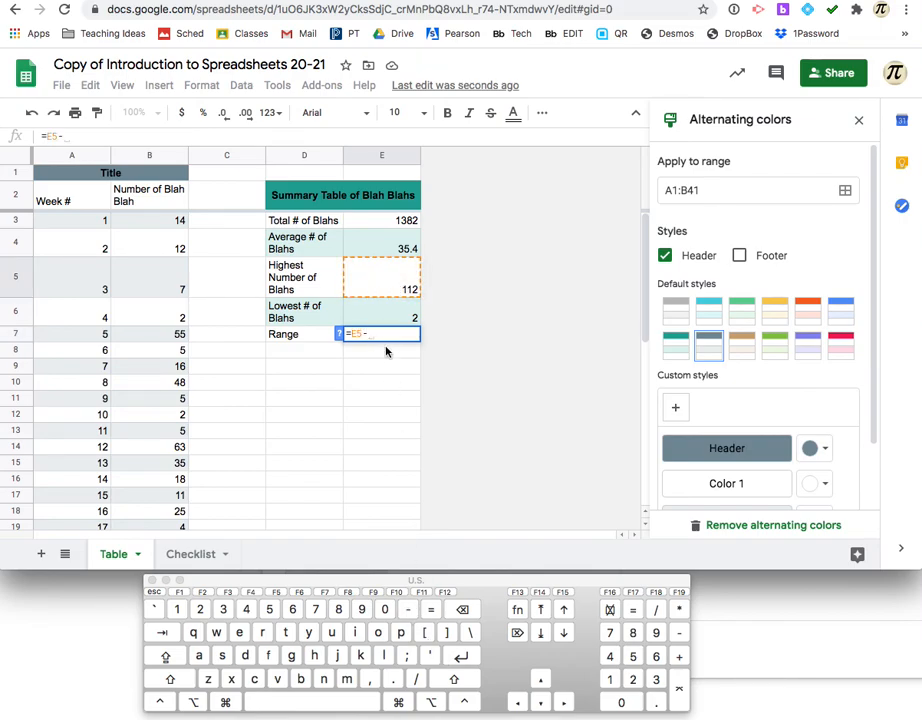
click(385, 315)
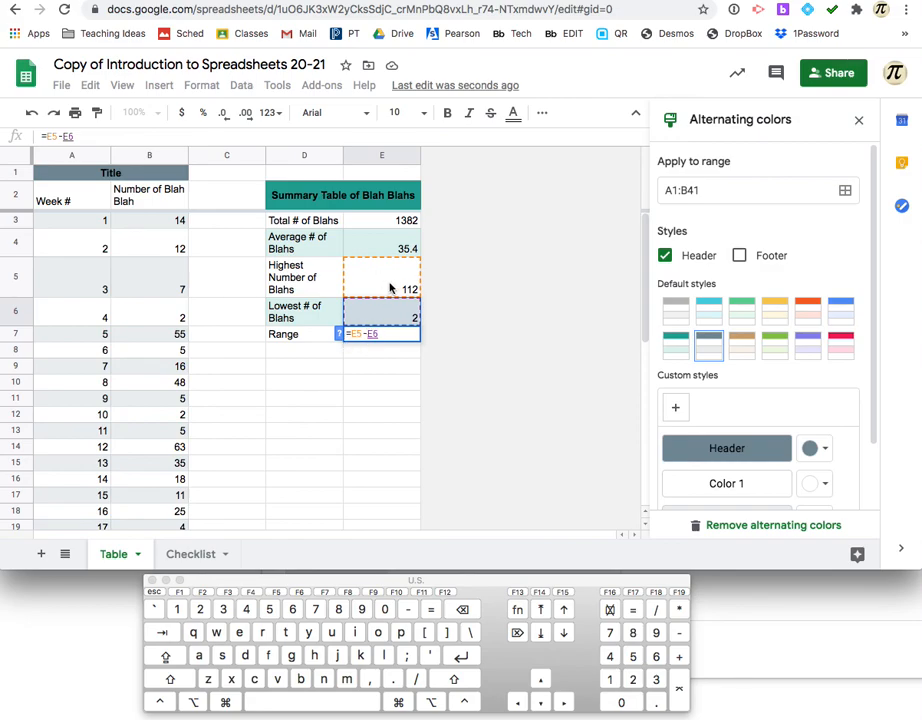
key(Return)
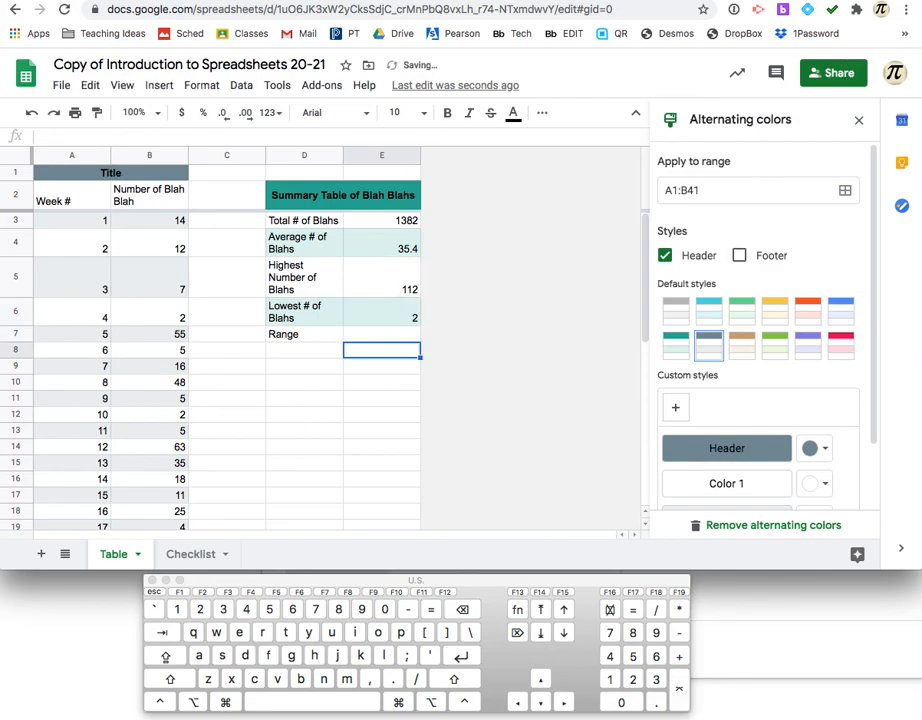
click(355, 400)
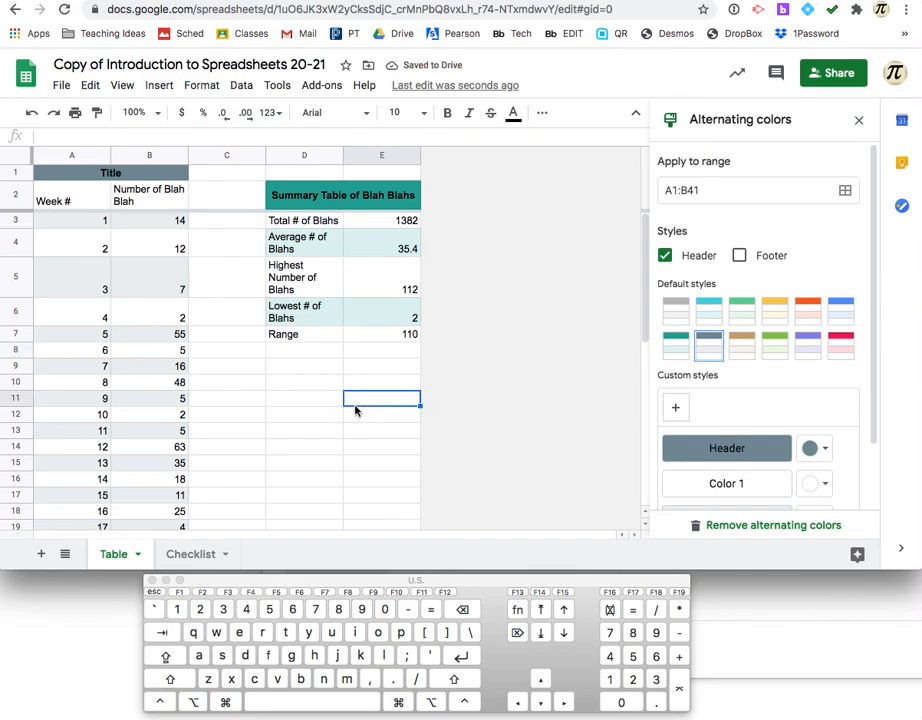
Review the total, average, highest, lowest and range formulas in cells E3 to E7 of the summary table.
click(375, 218)
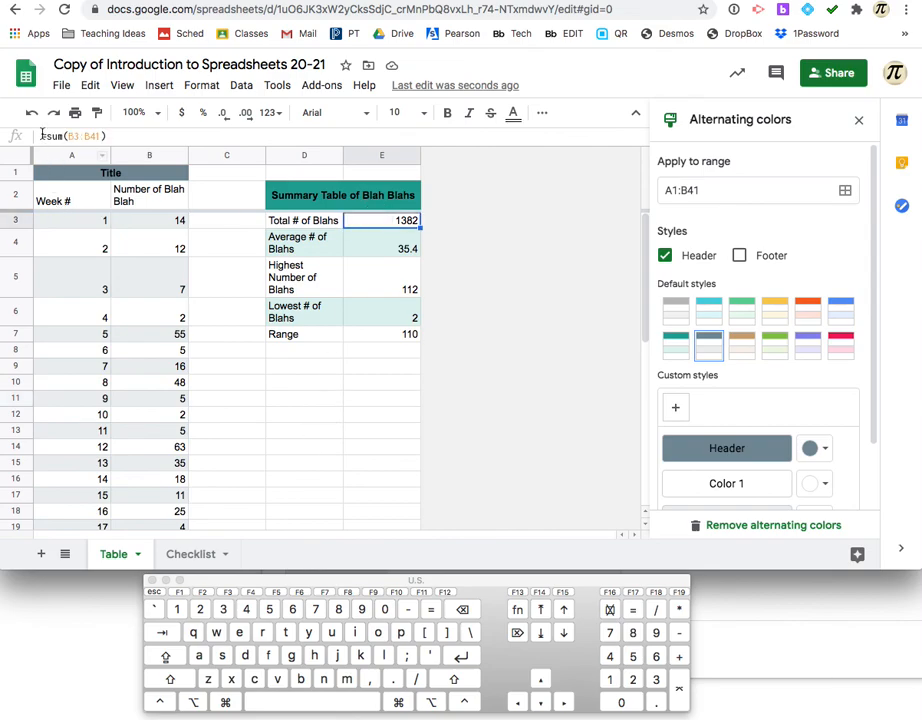
double_click(365, 250)
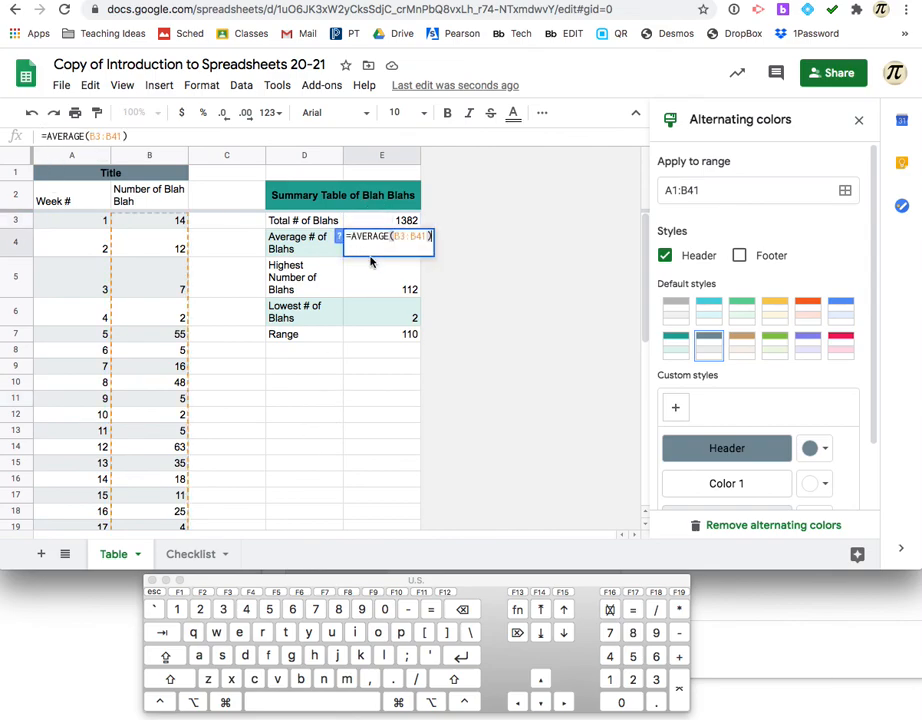
click(370, 289)
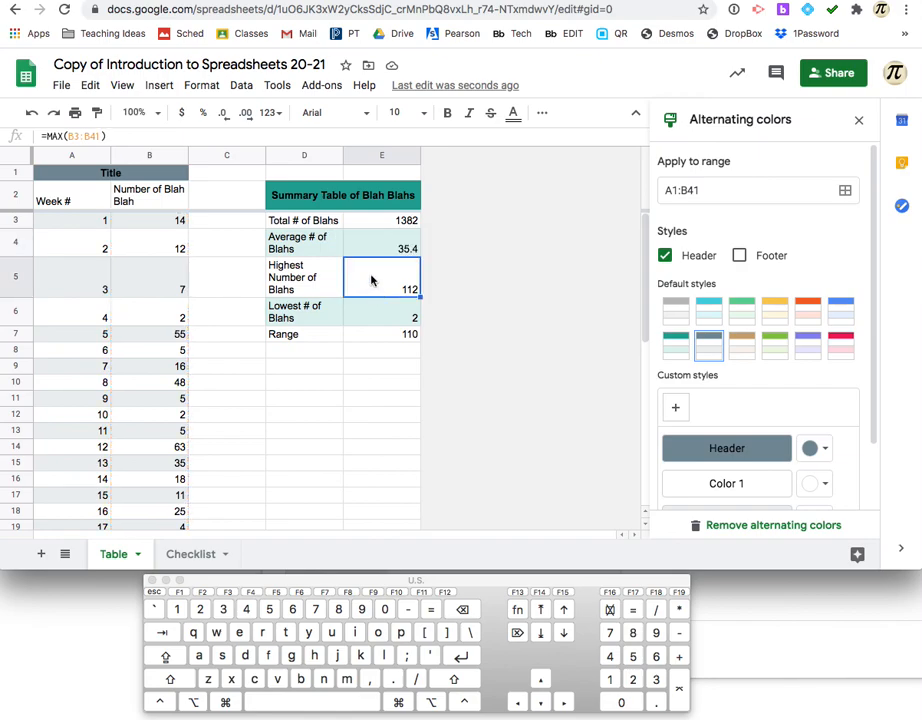
double_click(357, 280)
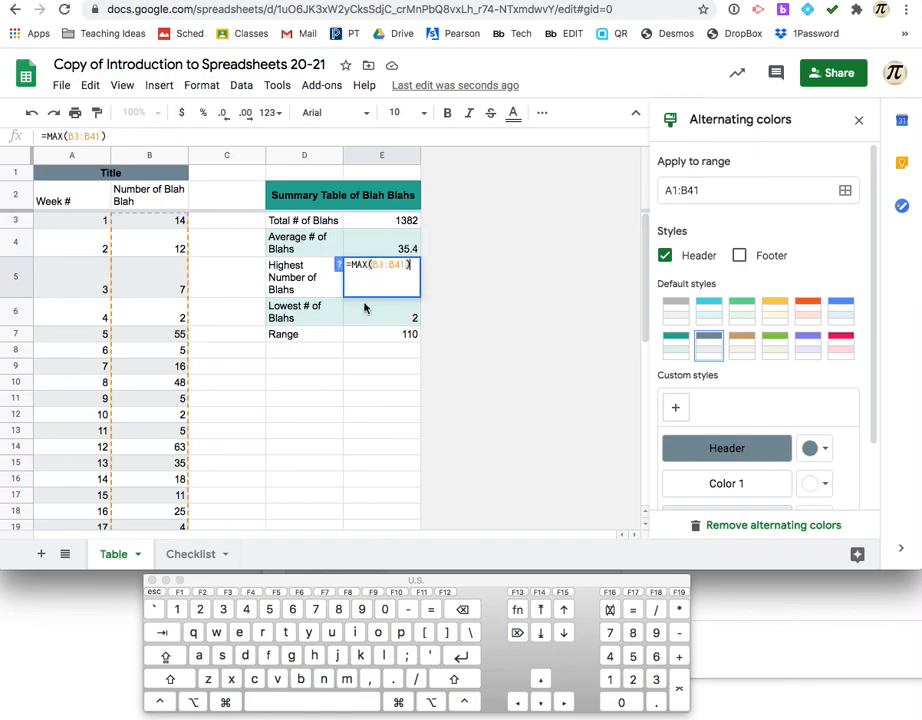
click(366, 308)
double_click(368, 310)
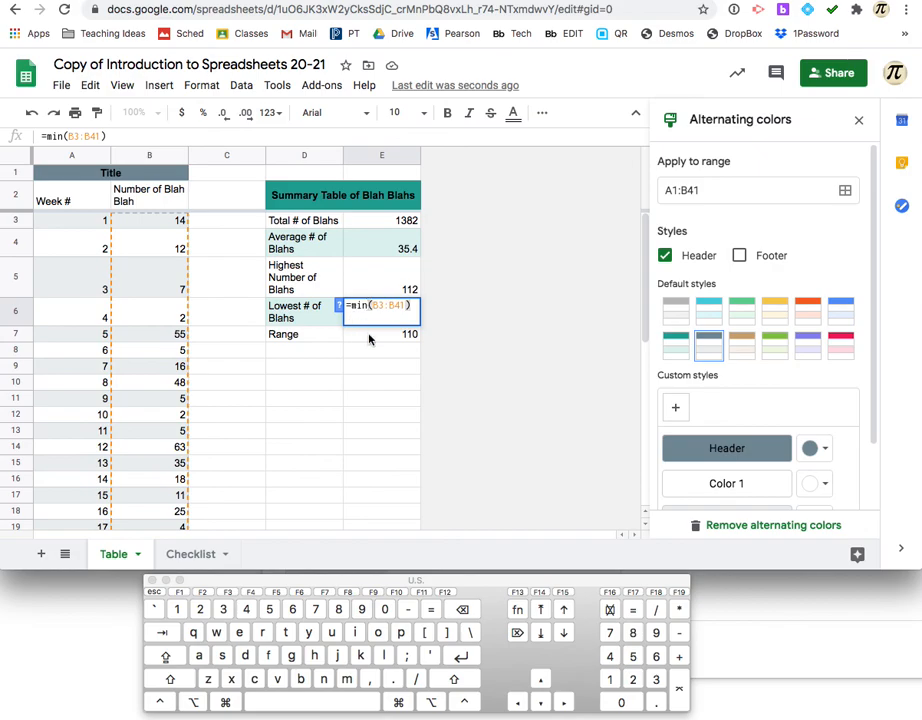
click(374, 336)
double_click(369, 340)
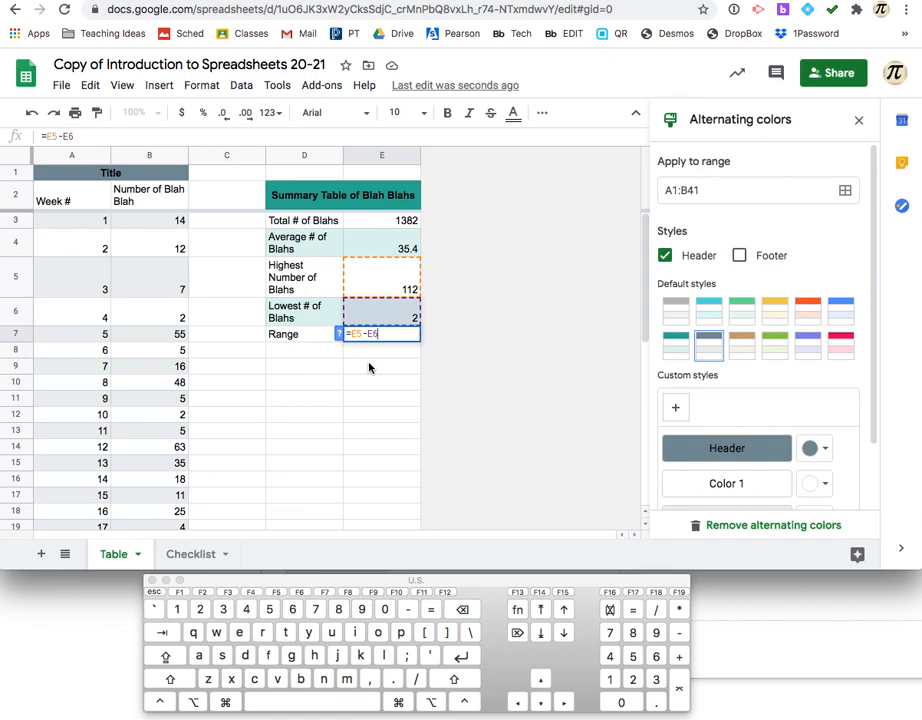
click(368, 367)
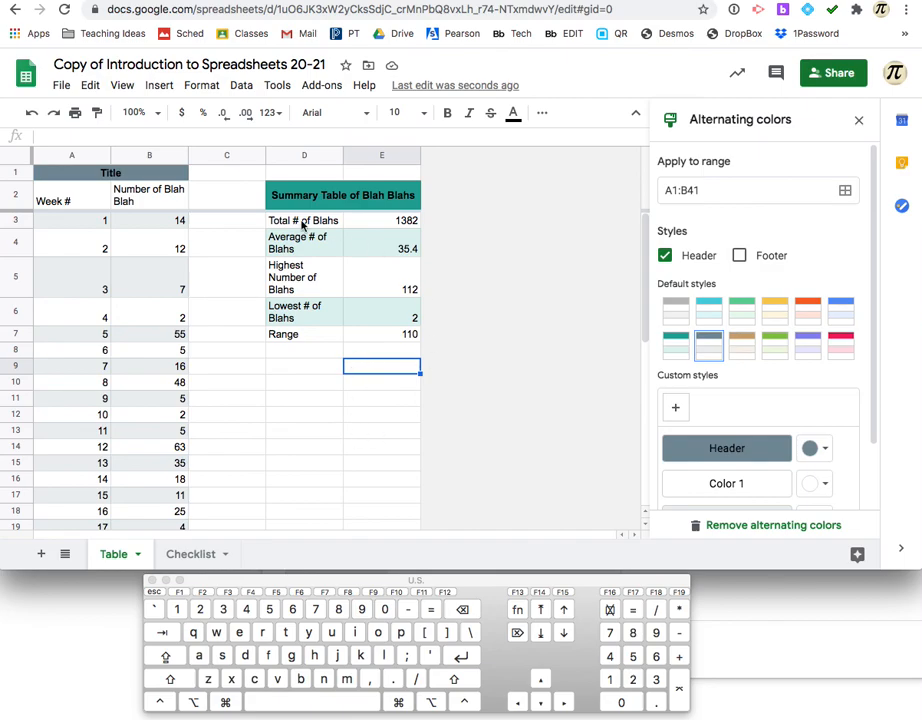
scroll(210, 376, down, 5)
scroll(210, 376, up, 5)
scroll(210, 376, down, 3)
scroll(210, 376, up, 3)
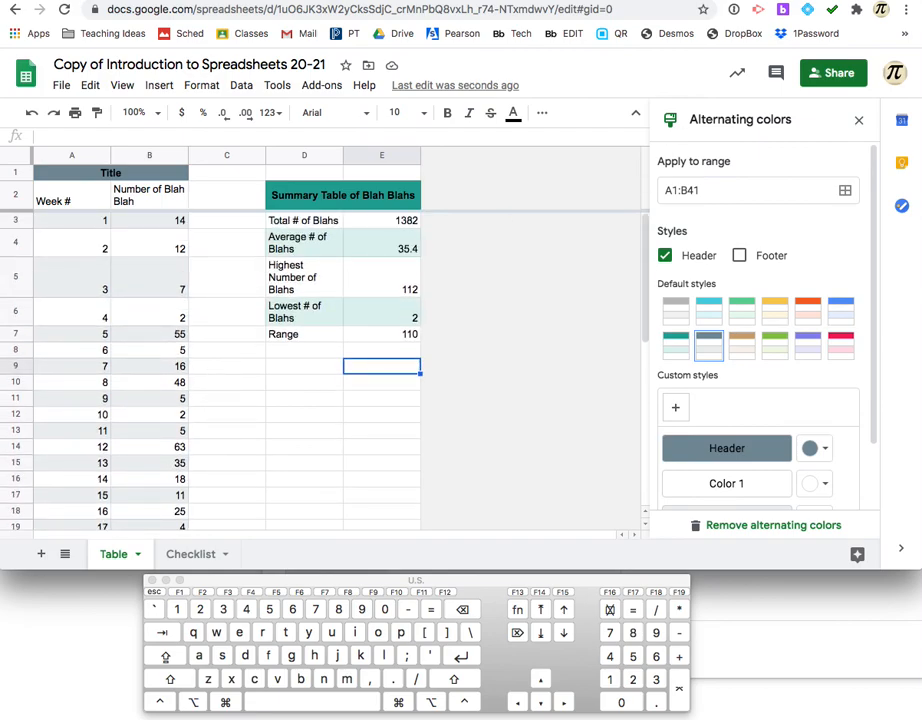